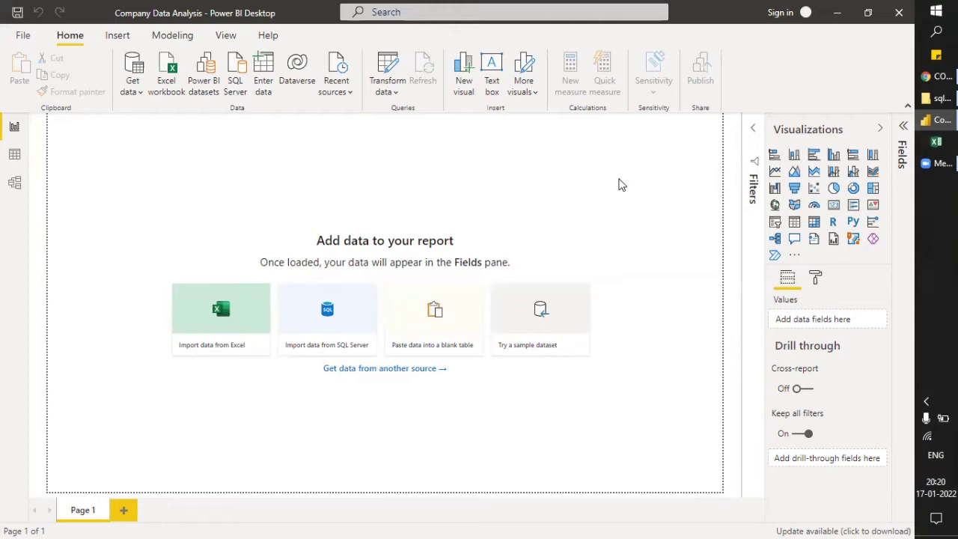
# Step: Switch to Chrome and look through the Worldometers coronavirus page, including its charts and country statistics table
pyautogui.click(935, 76)
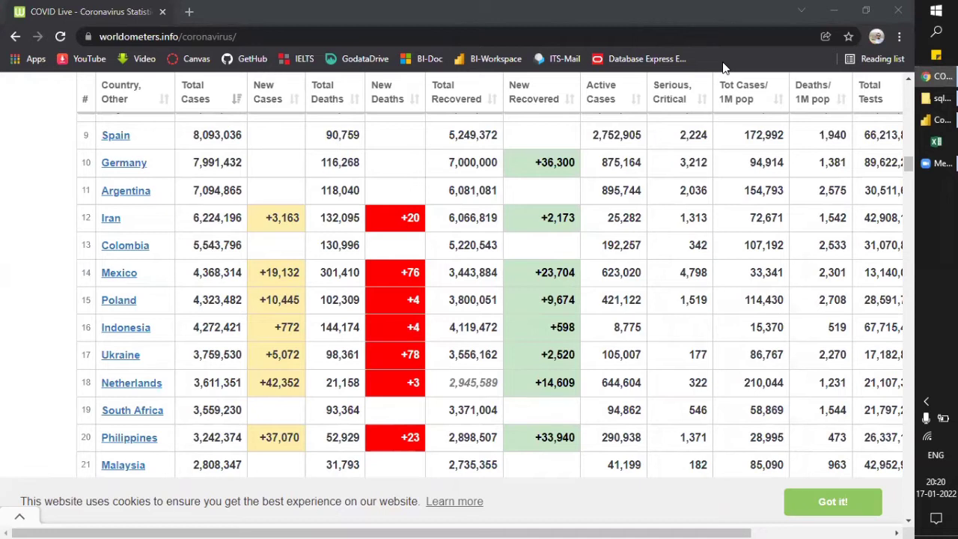
pyautogui.click(265, 35)
pyautogui.scroll(10, 399, 176)
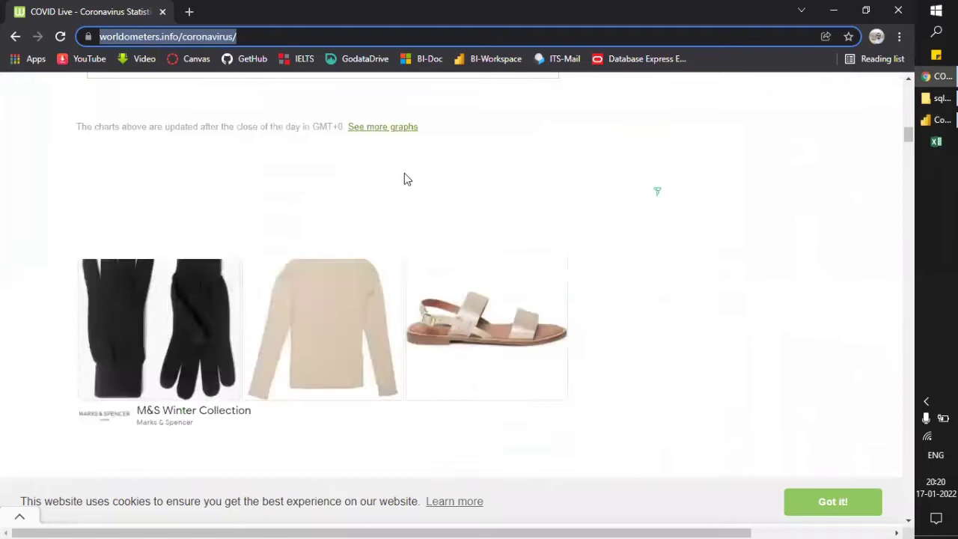
pyautogui.scroll(10, 404, 185)
pyautogui.scroll(-20, 408, 171)
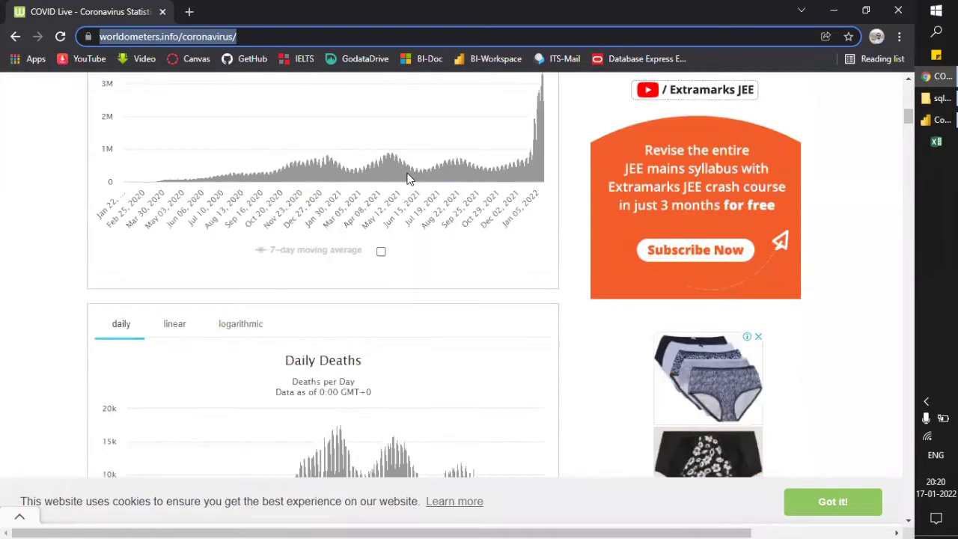
pyautogui.scroll(-4, 409, 179)
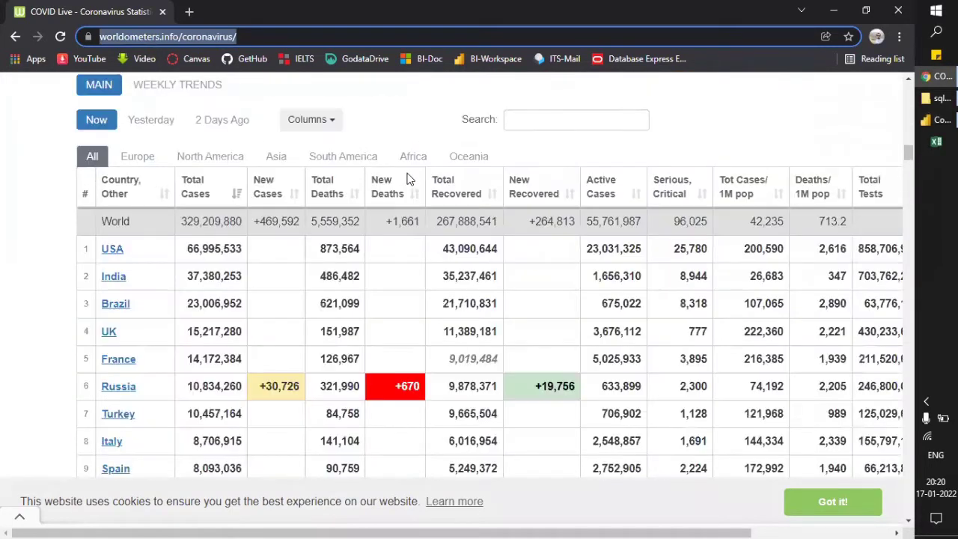
pyautogui.scroll(-2, 408, 178)
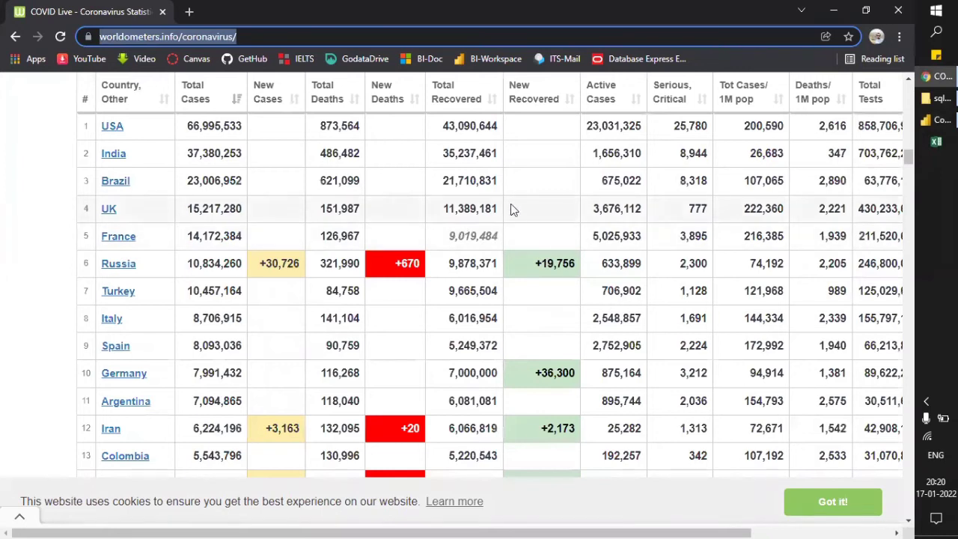
pyautogui.click(293, 36)
pyautogui.moveTo(310, 36); pyautogui.dragTo(6, 37)
pyautogui.hotkey('ctrl', 'c')
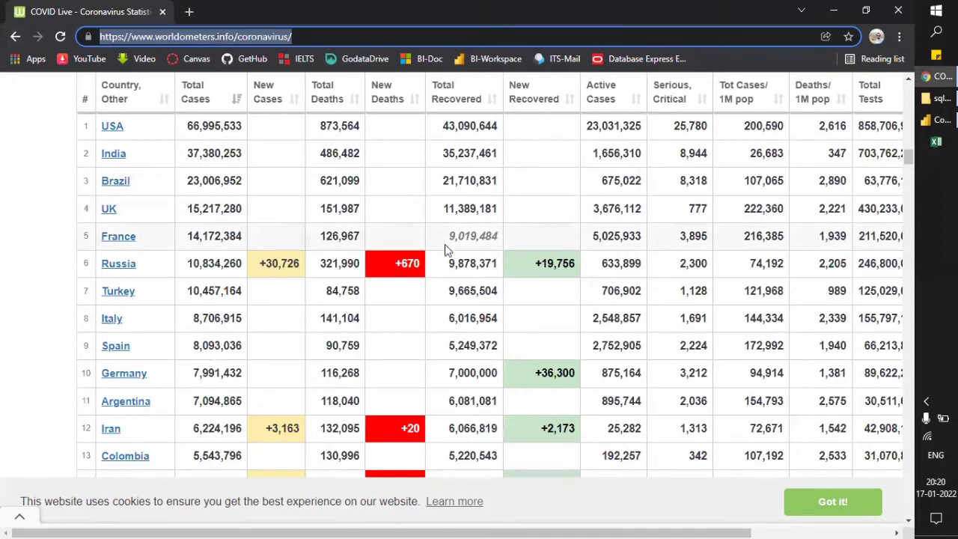
pyautogui.hotkey('alt', 'Tab')
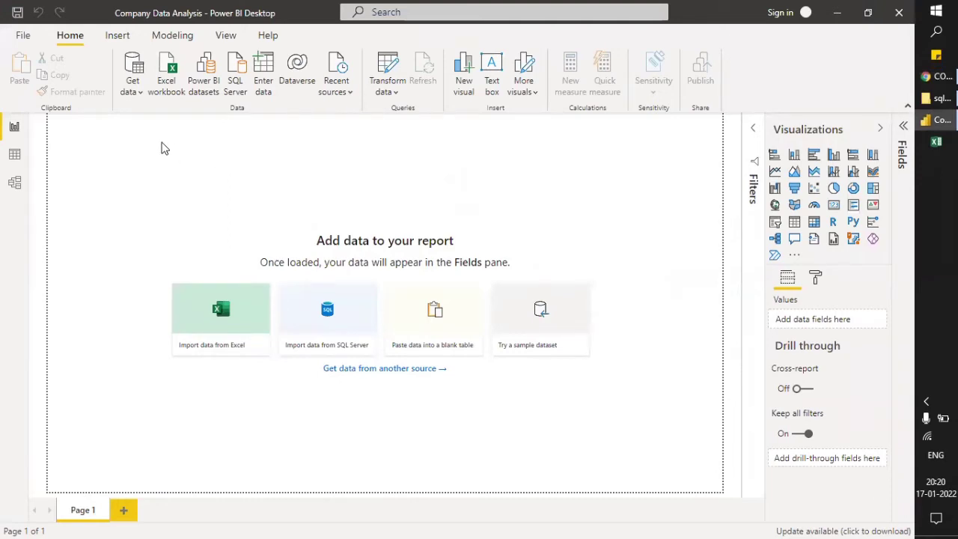
pyautogui.click(135, 96)
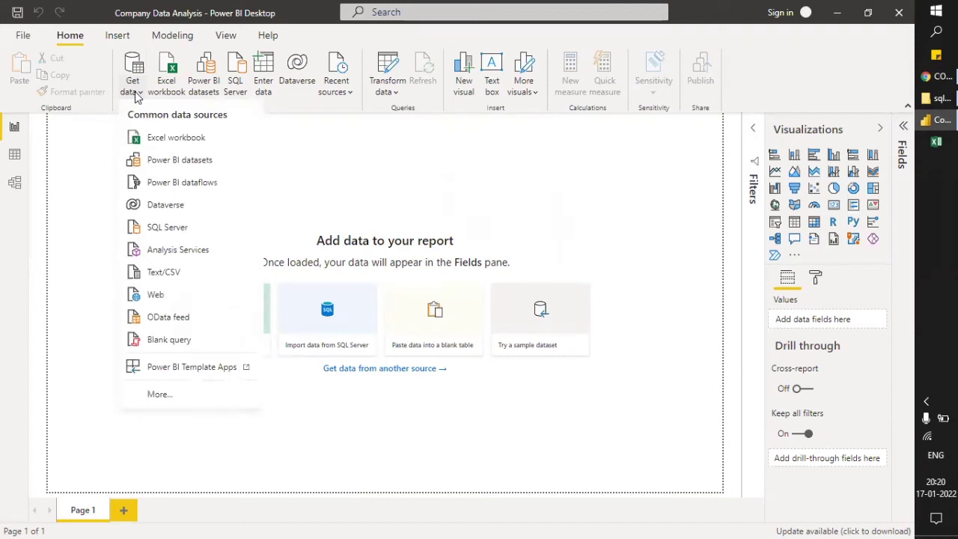
pyautogui.click(173, 297)
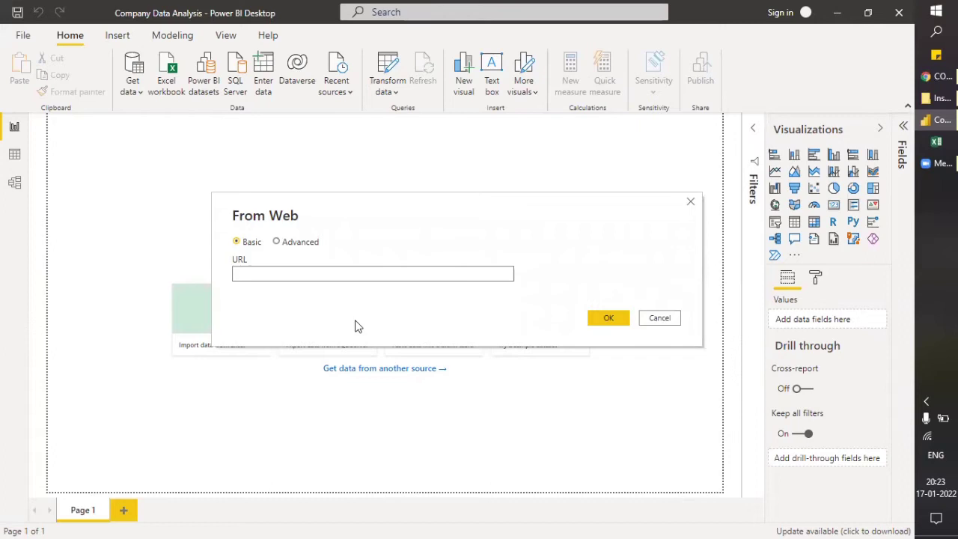
pyautogui.click(295, 274)
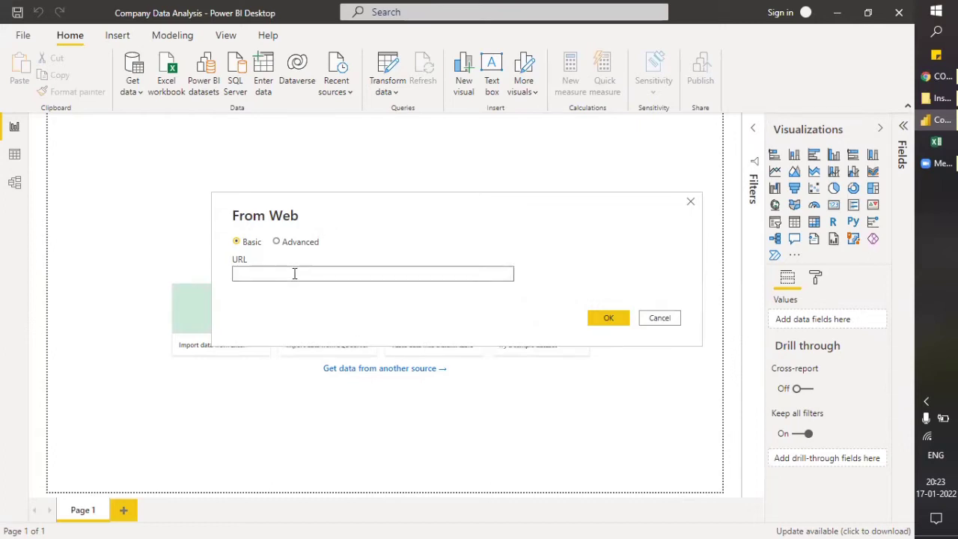
pyautogui.hotkey('ctrl', 'v')
pyautogui.click(605, 318)
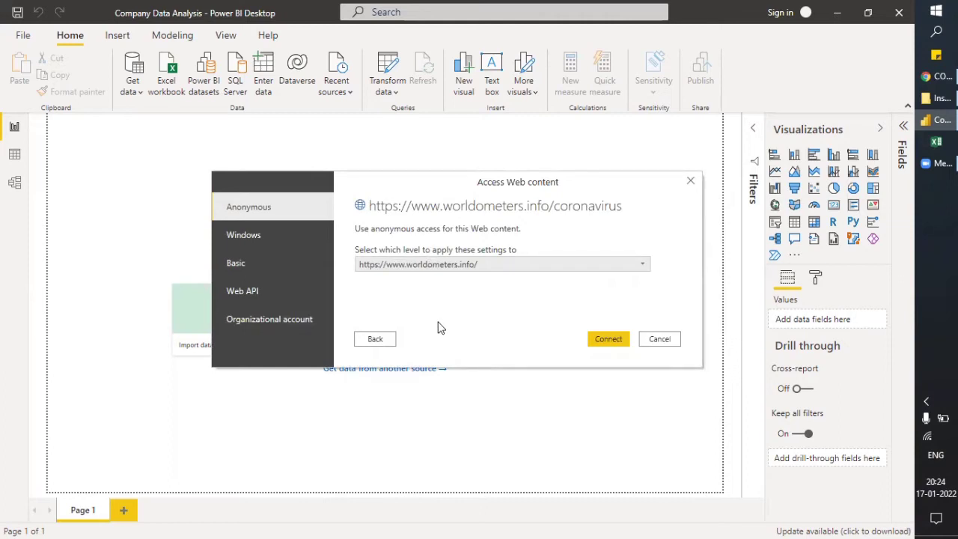
# Step: Review the Windows, Basic and Organizational account access options, and connect to the web content with Anonymous access
pyautogui.click(287, 243)
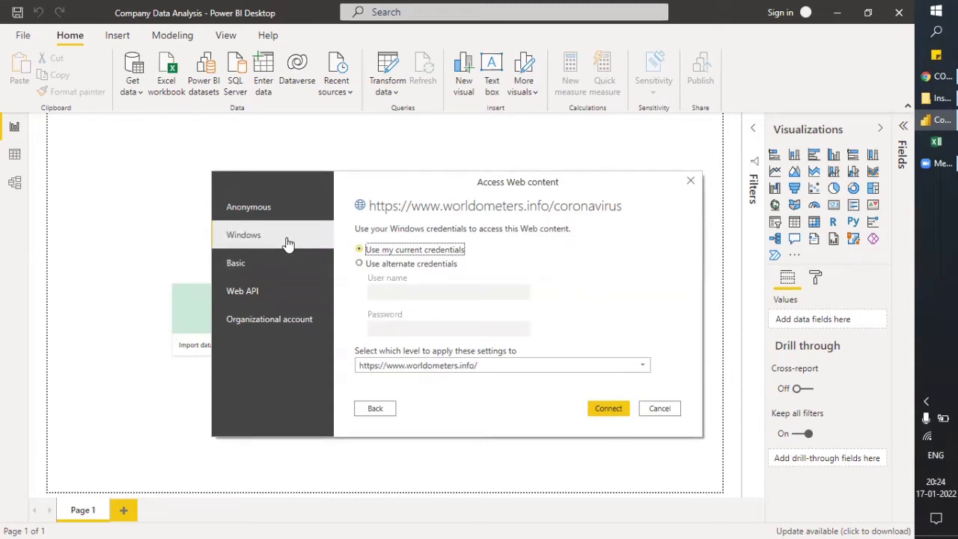
pyautogui.click(287, 266)
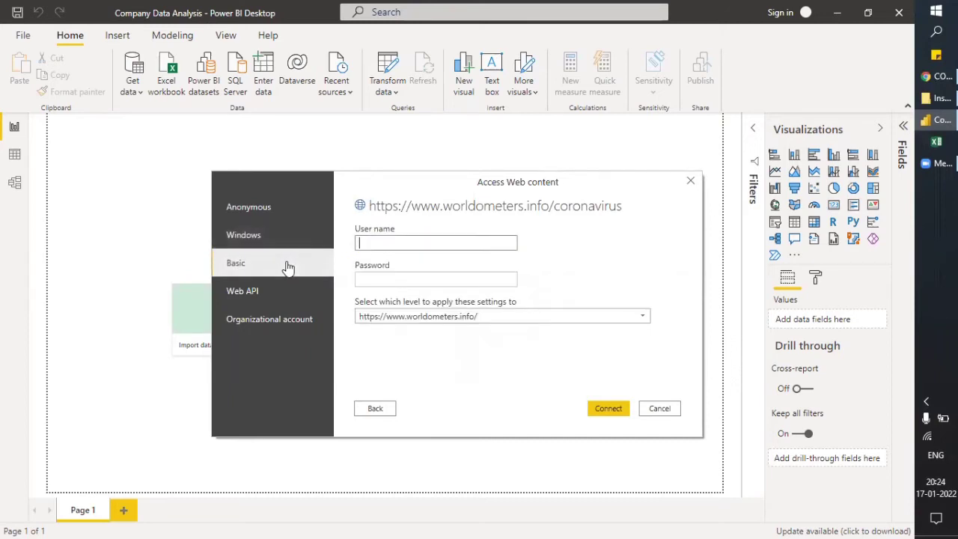
pyautogui.click(297, 320)
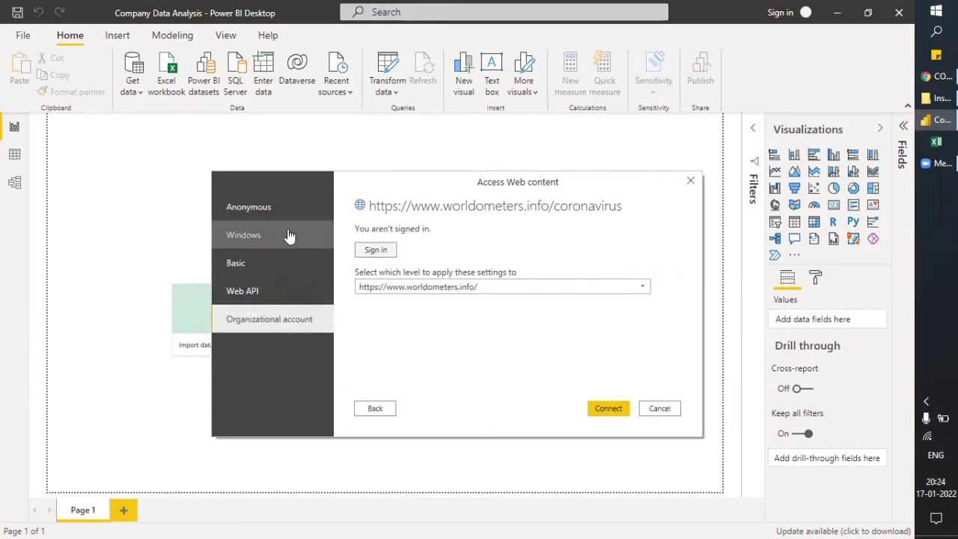
pyautogui.click(268, 214)
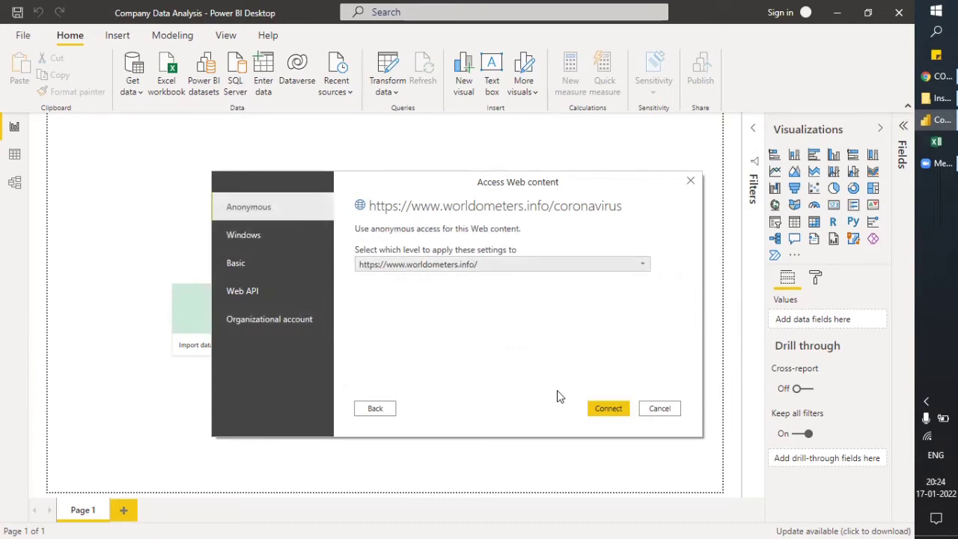
pyautogui.click(603, 408)
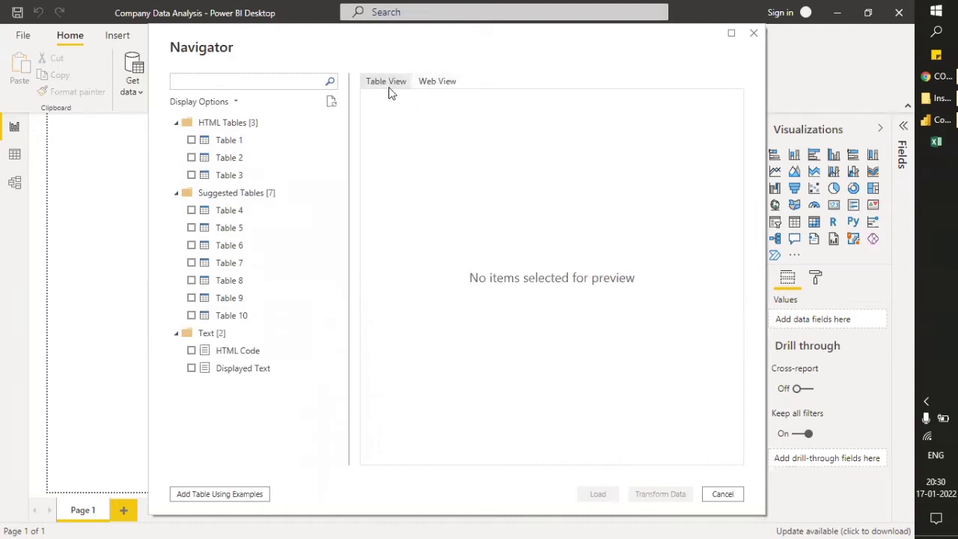
# Step: Preview the rows of HTML Table 1 in the Navigator, leaving the table unselected for loading
pyautogui.click(191, 141)
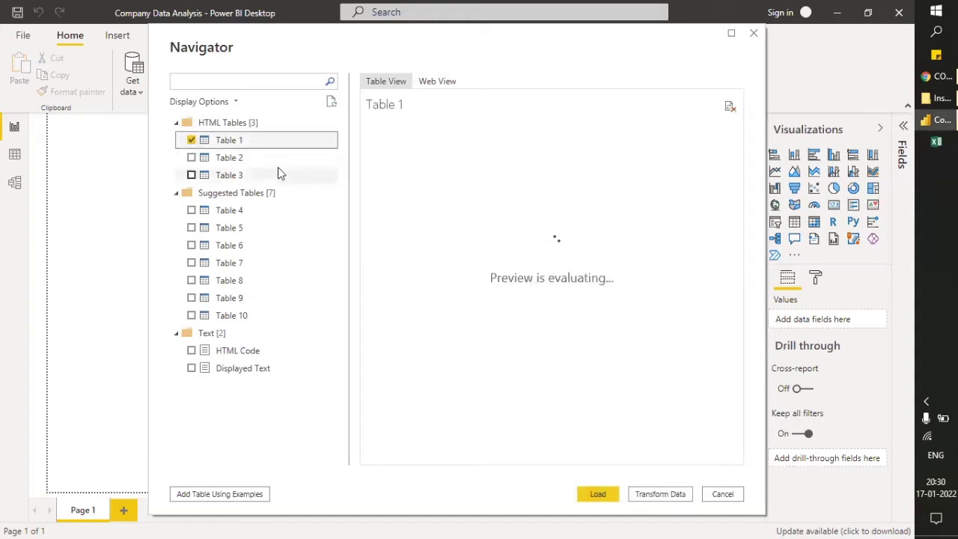
pyautogui.click(192, 141)
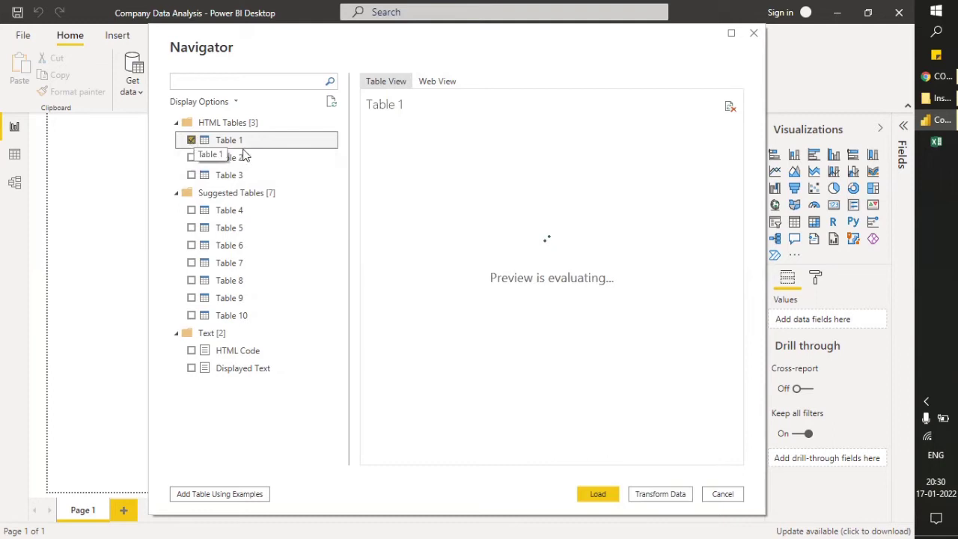
pyautogui.click(245, 143)
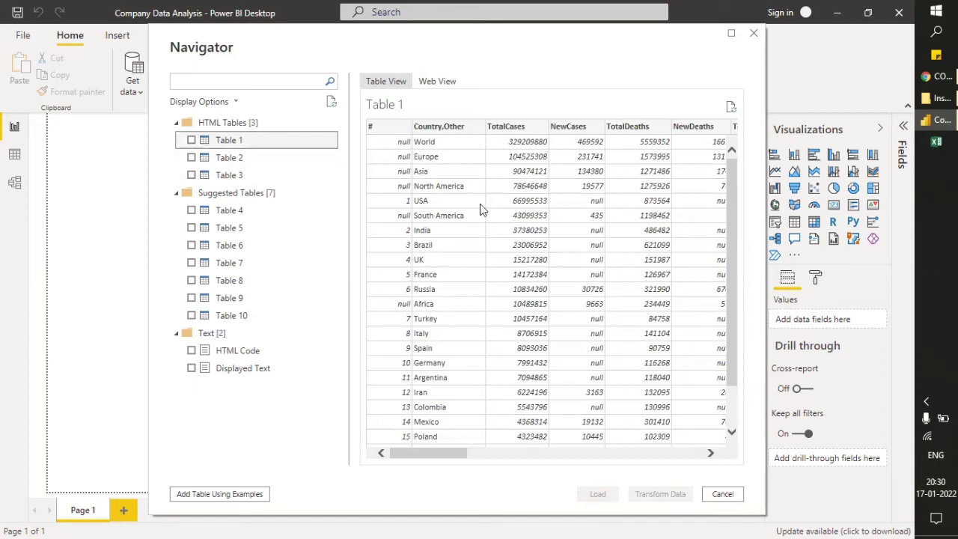
pyautogui.scroll(-3, 480, 217)
pyautogui.scroll(3, 476, 241)
pyautogui.scroll(-3, 471, 253)
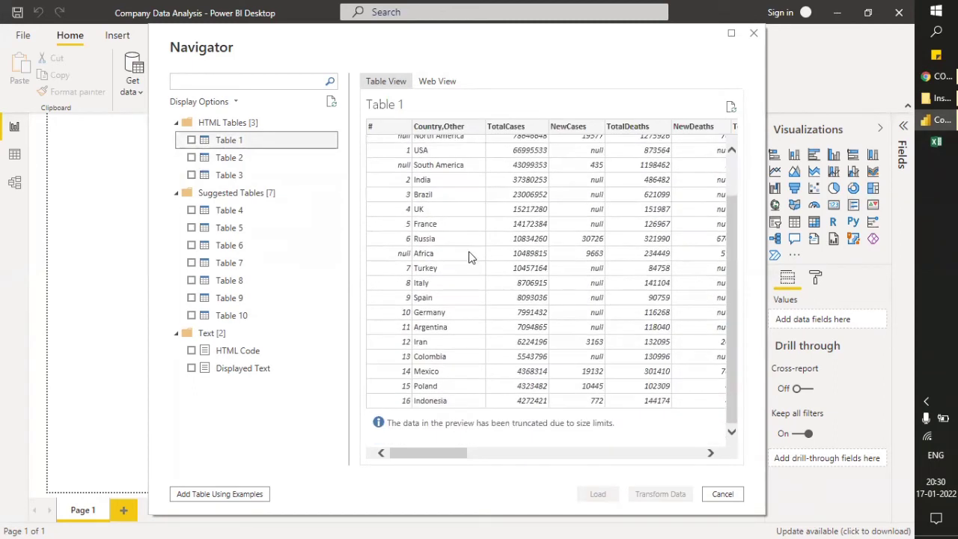
pyautogui.scroll(3, 471, 257)
# Step: Examine the source page in Web View and return to Table View
pyautogui.click(440, 82)
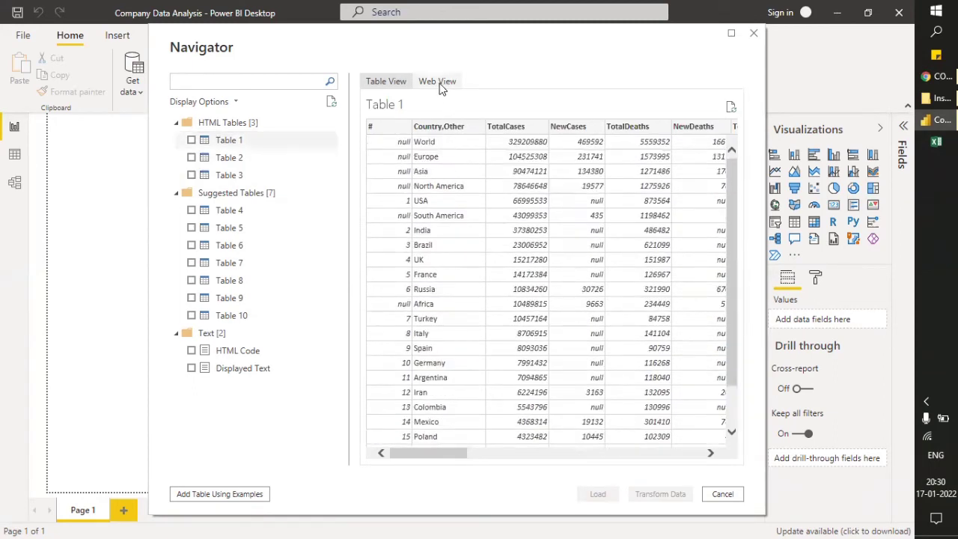
pyautogui.scroll(-8, 511, 191)
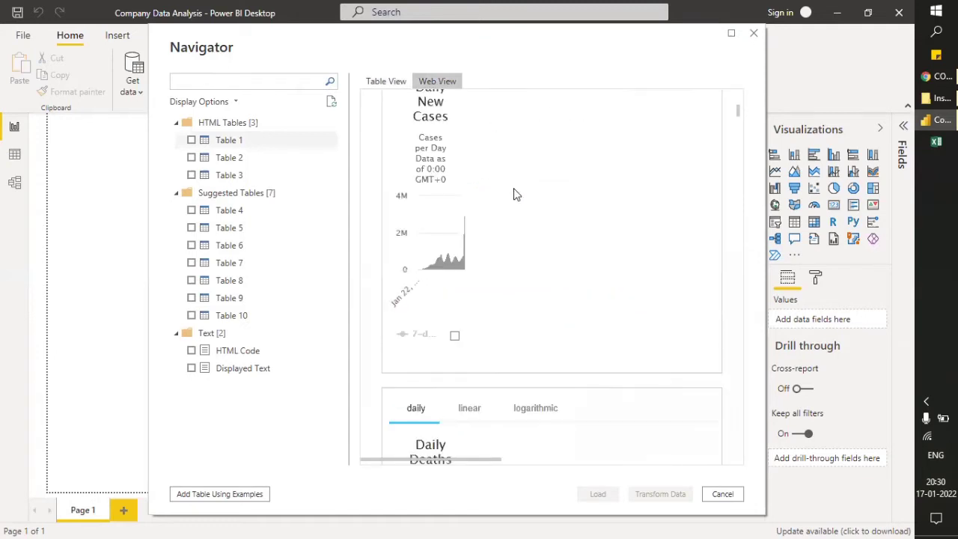
pyautogui.scroll(-5, 513, 194)
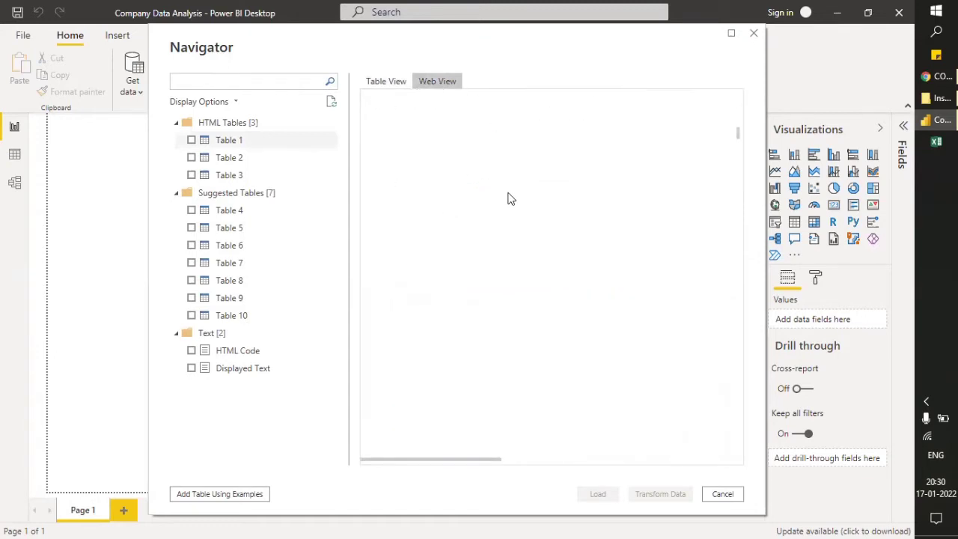
pyautogui.click(393, 84)
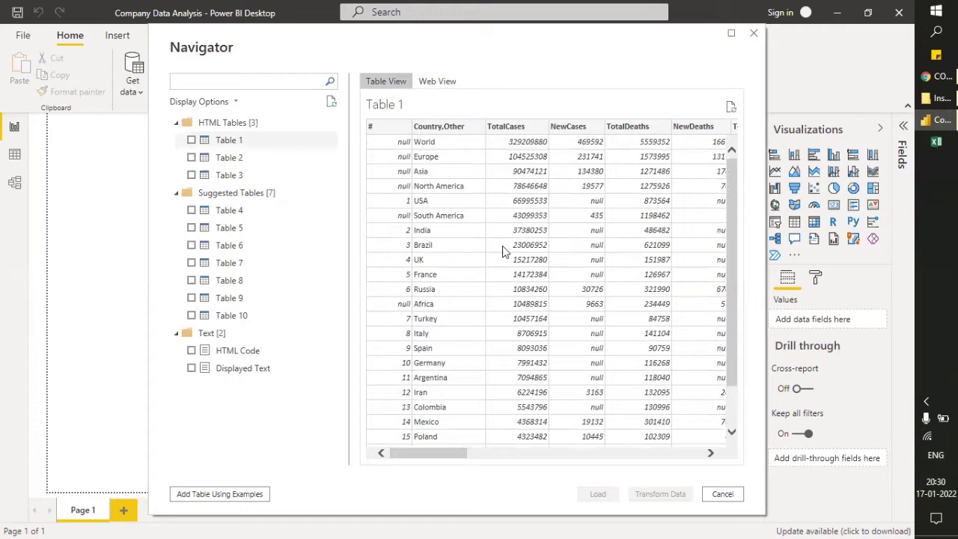
# Step: Preview HTML Table 2 across to its Population and Continent columns, and look through the rows of Table 3
pyautogui.click(265, 159)
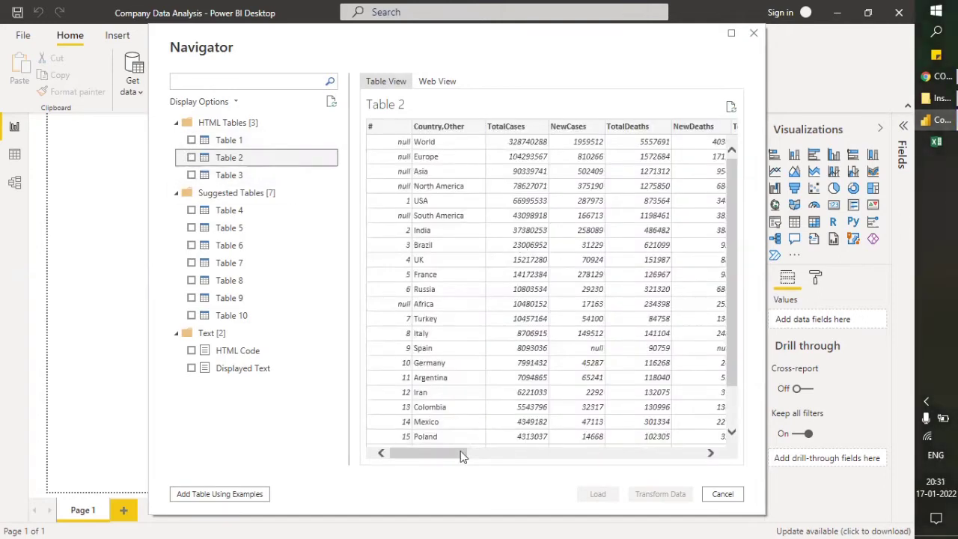
pyautogui.moveTo(443, 454); pyautogui.dragTo(639, 457)
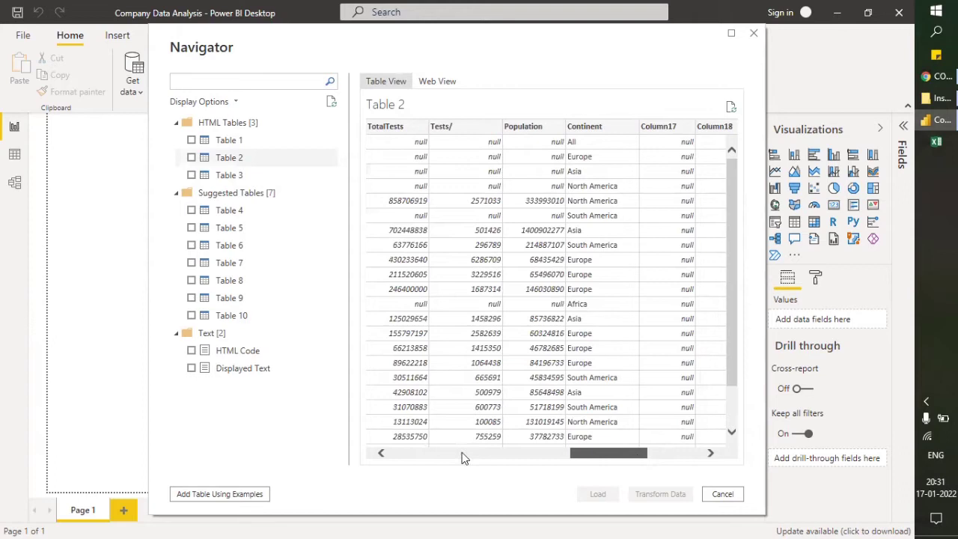
pyautogui.click(247, 176)
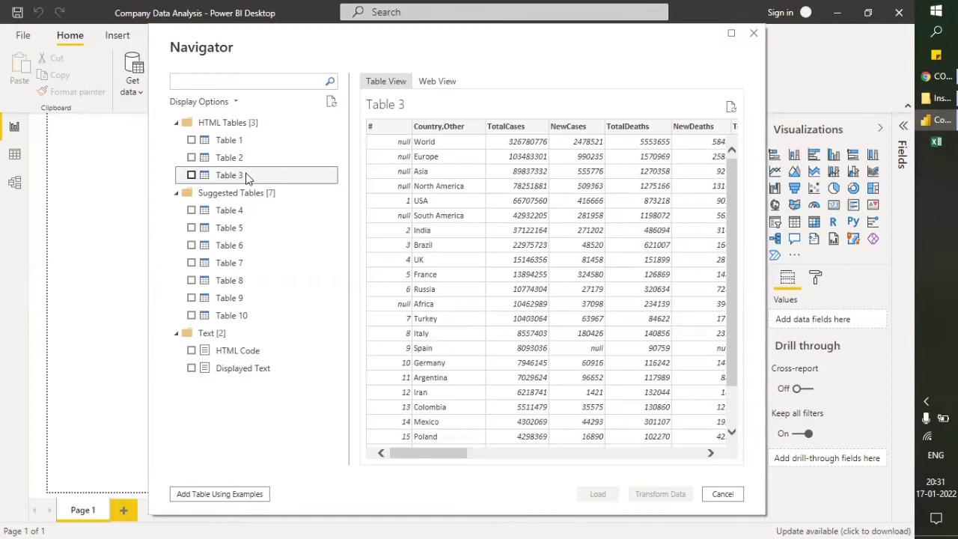
pyautogui.scroll(-2, 560, 229)
pyautogui.scroll(2, 374, 219)
pyautogui.scroll(-2, 534, 286)
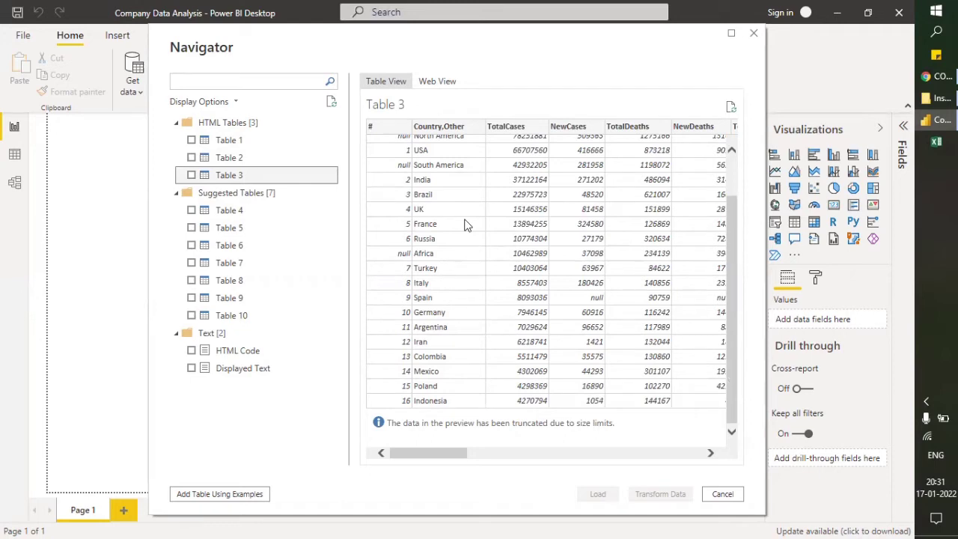
pyautogui.scroll(5, 460, 220)
# Step: Select Table 1, Table 2 and Table 3 under HTML Tables for import
pyautogui.click(191, 141)
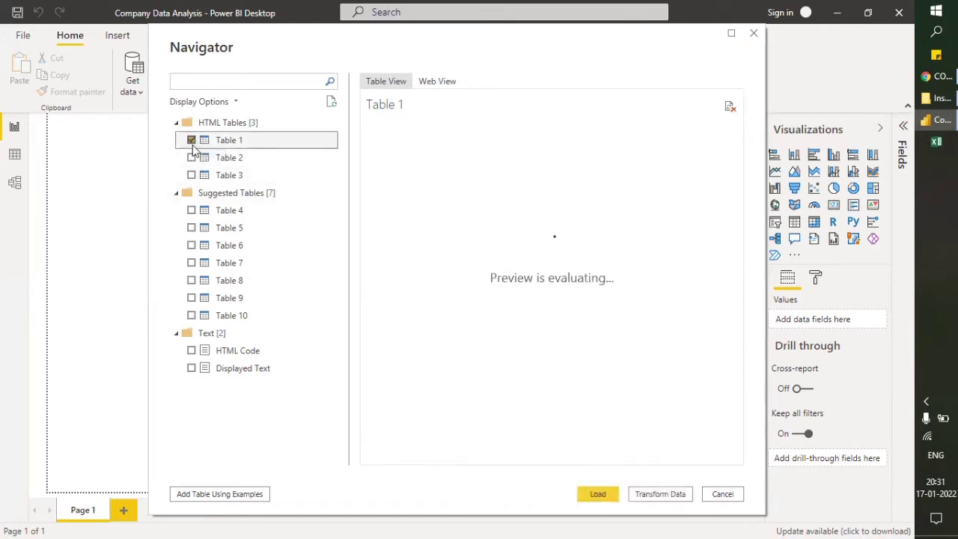
pyautogui.click(191, 157)
pyautogui.click(191, 175)
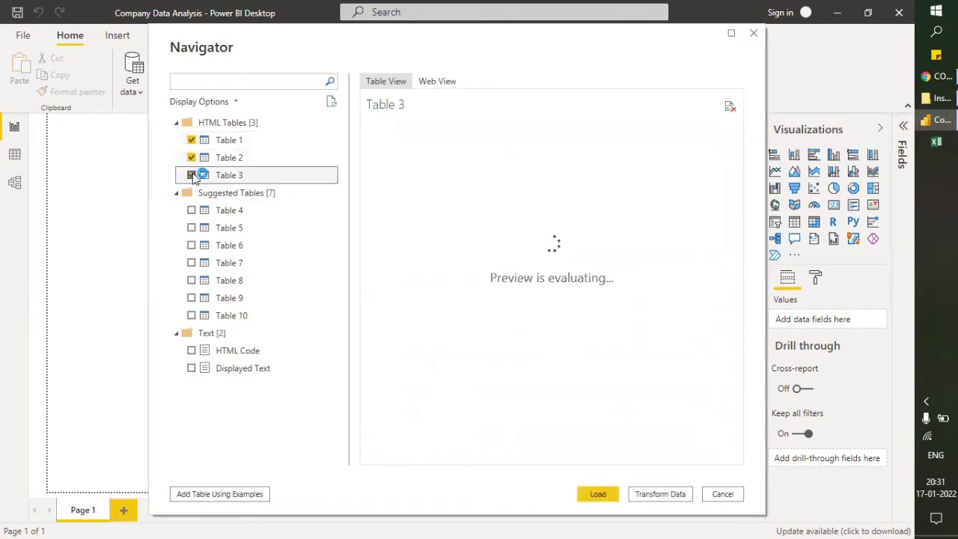
# Step: Preview suggested Table 4 and compare it with the country table on the Worldometers page in Chrome, returning to Power BI Desktop
pyautogui.click(240, 216)
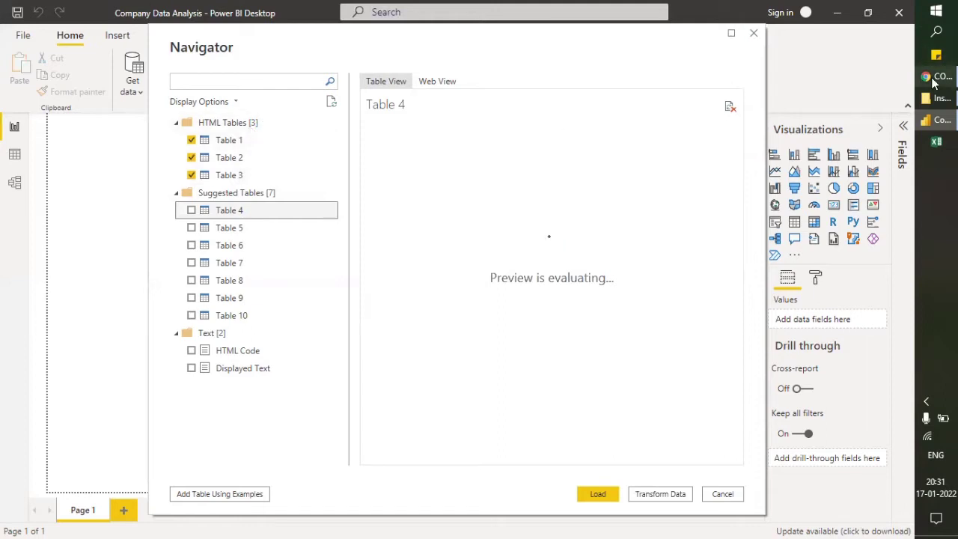
pyautogui.hotkey('alt', 'Tab')
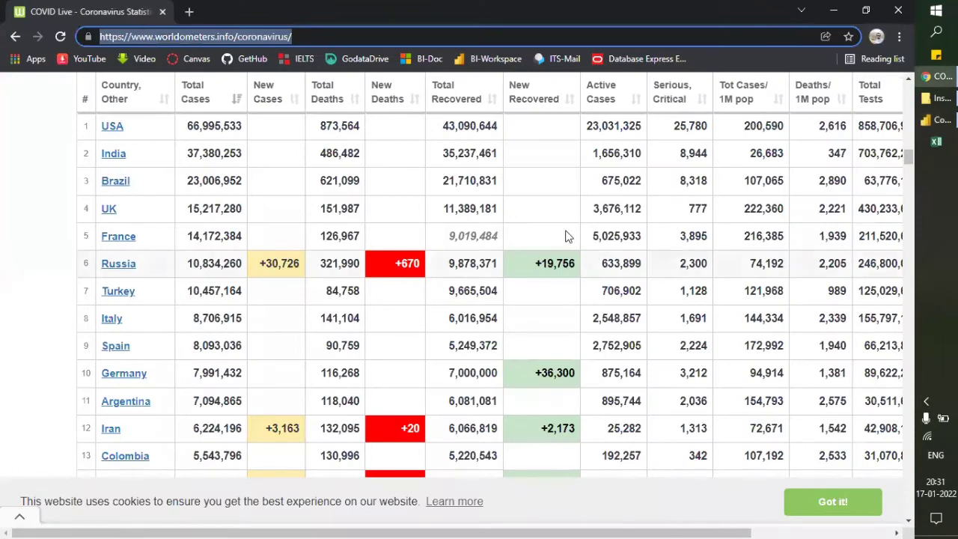
pyautogui.scroll(-5, 569, 235)
pyautogui.scroll(-6, 567, 234)
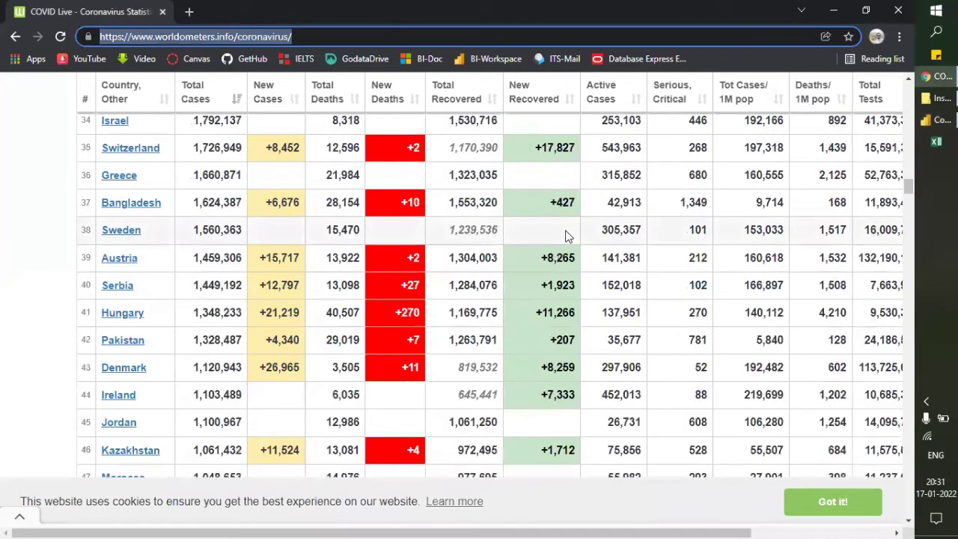
pyautogui.scroll(-4, 566, 234)
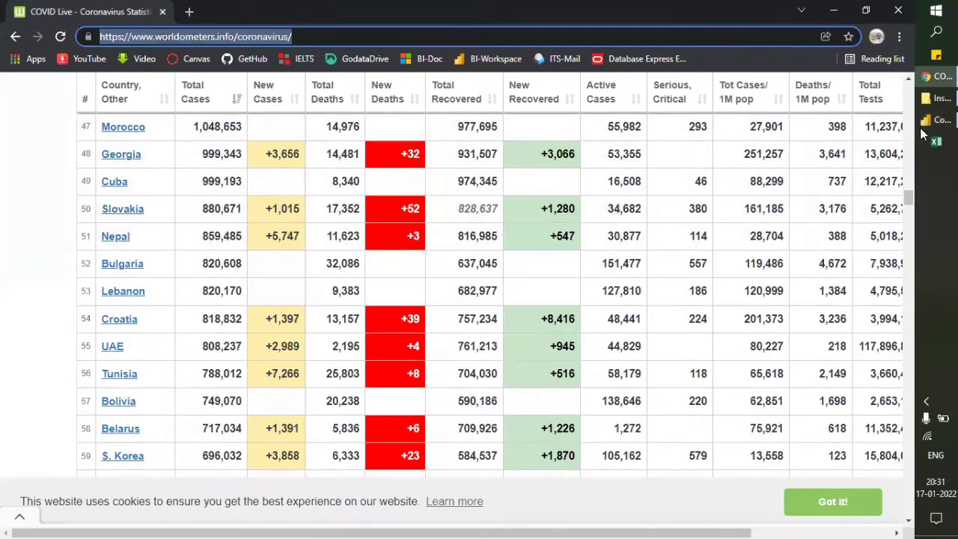
pyautogui.click(933, 126)
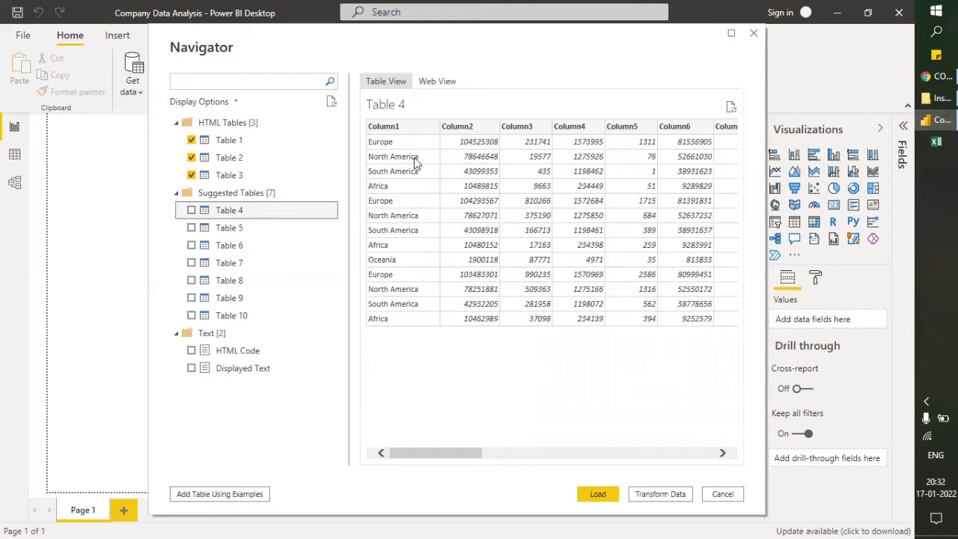
# Step: Try including suggested Table 4, preview Table 5 across to Column12, and deselect Table 4 again
pyautogui.click(192, 211)
pyautogui.click(233, 233)
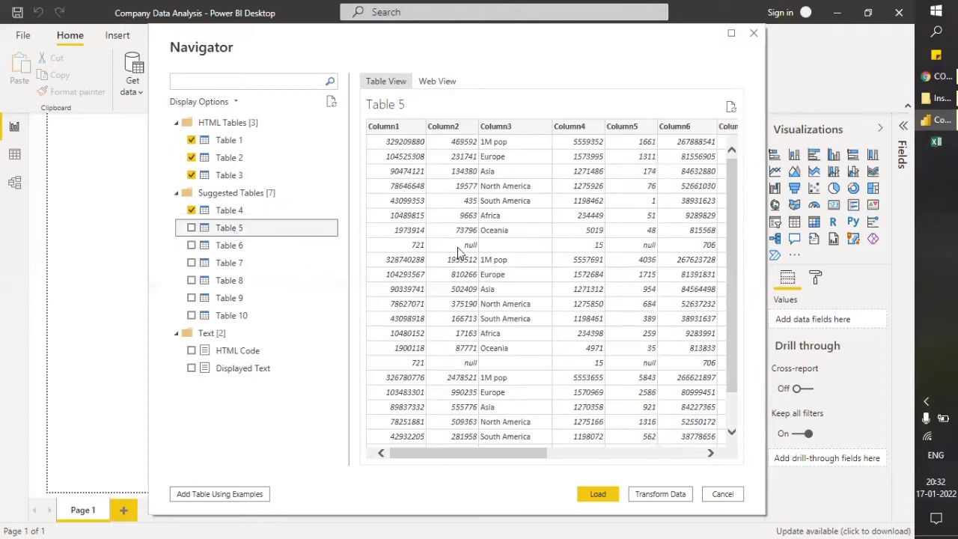
pyautogui.moveTo(512, 452); pyautogui.dragTo(693, 453)
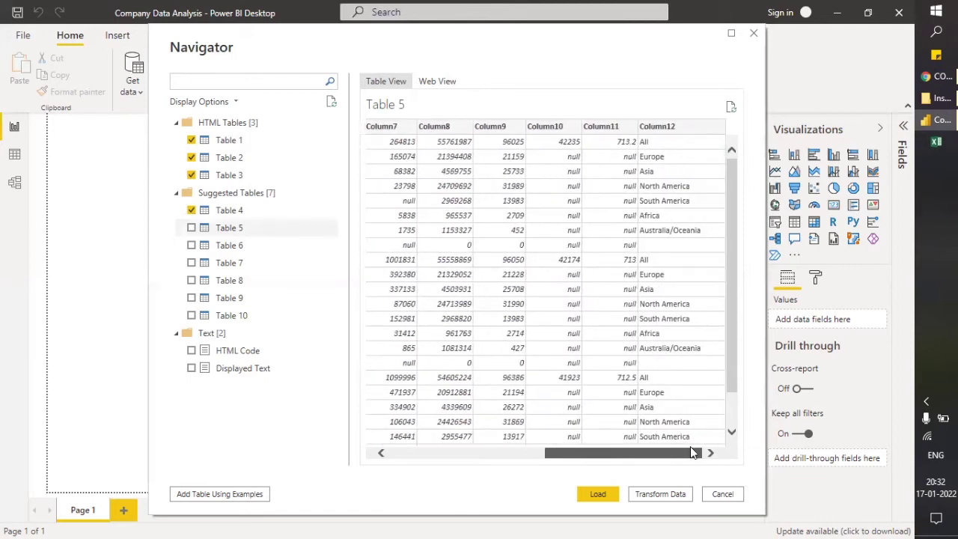
pyautogui.moveTo(690, 452); pyautogui.dragTo(534, 452)
pyautogui.click(191, 211)
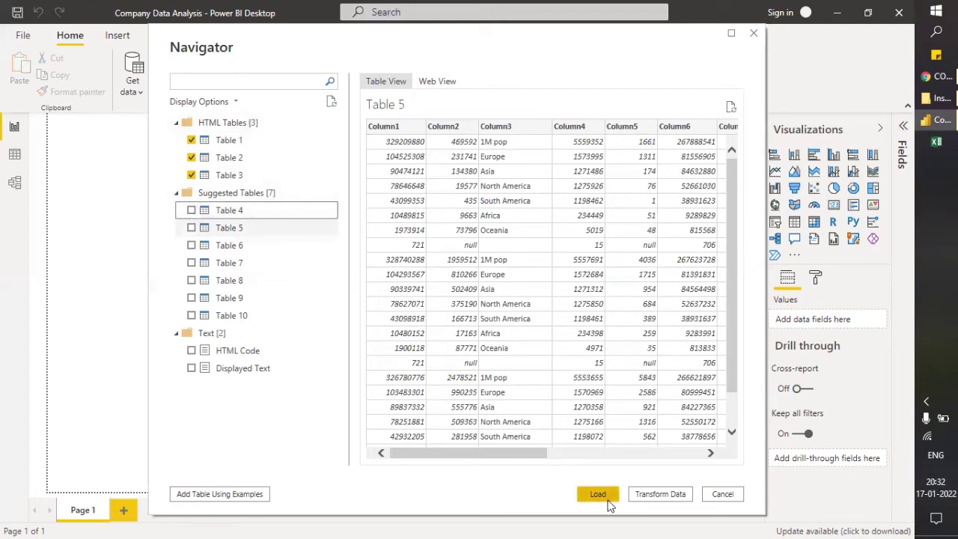
# Step: Preview suggested Table 4 once more and open the selected Table 1, Table 2 and Table 3 in Power Query Editor for transformation
pyautogui.click(244, 211)
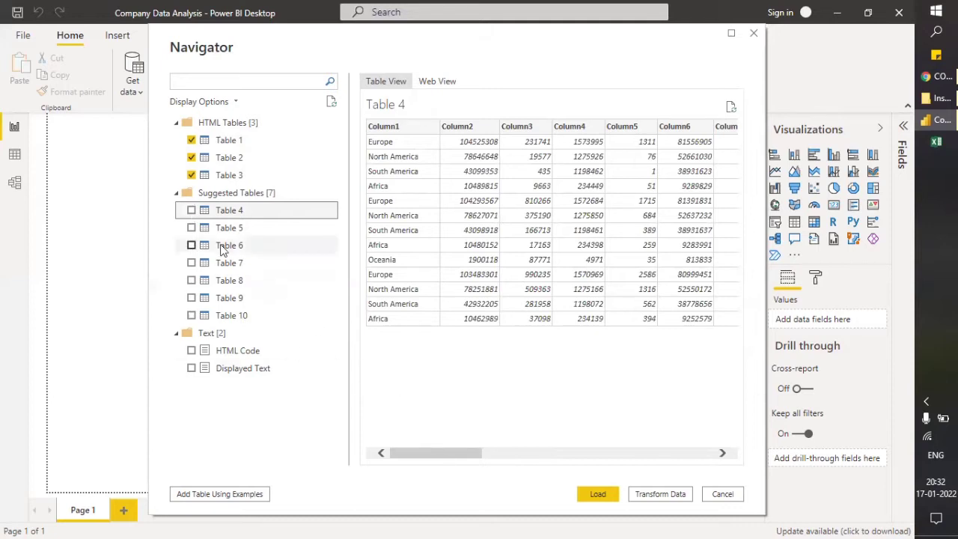
pyautogui.click(661, 495)
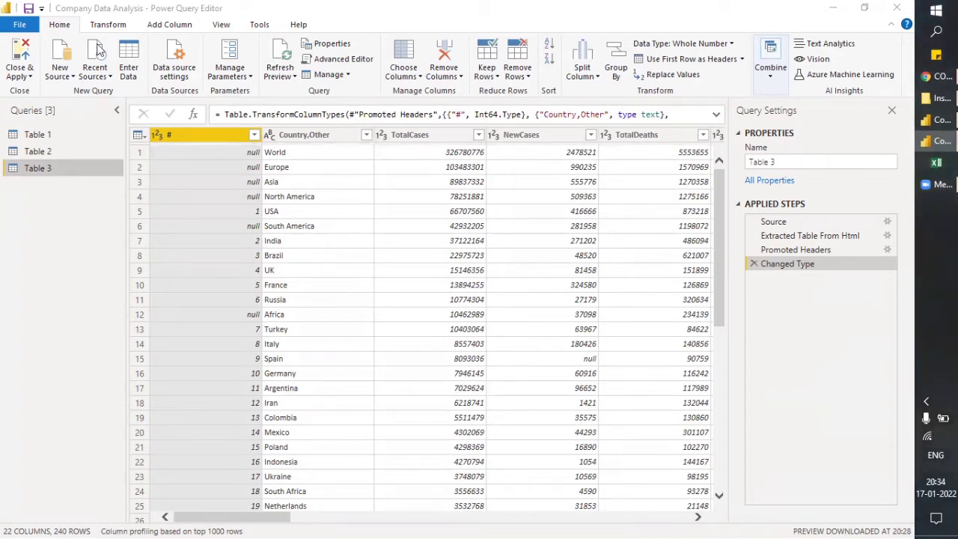
# Step: Look through the rows of the Table 3, Table 1 and Table 2 queries to compare their contents, returning to Table 3
pyautogui.scroll(-7, 307, 281)
pyautogui.scroll(7, 307, 283)
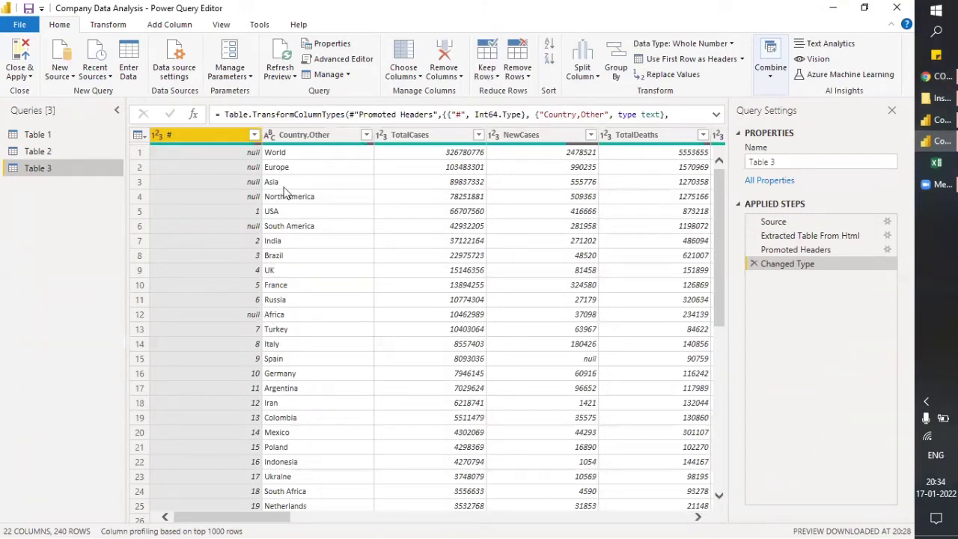
pyautogui.click(63, 139)
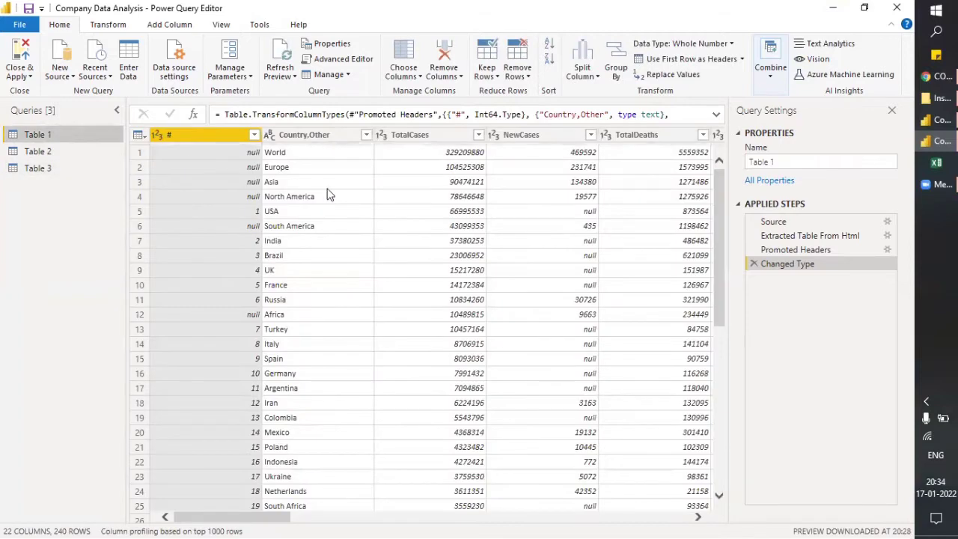
pyautogui.scroll(-20, 400, 273)
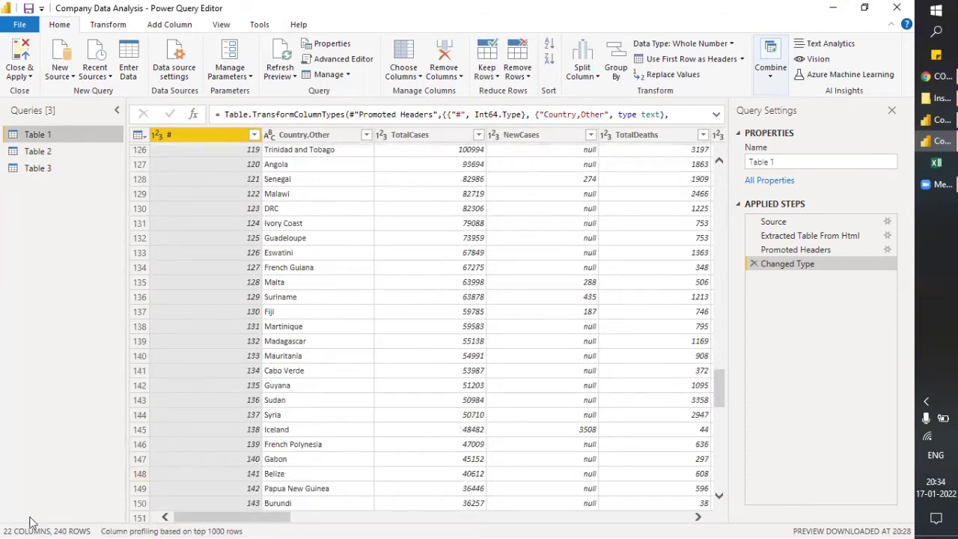
pyautogui.click(54, 151)
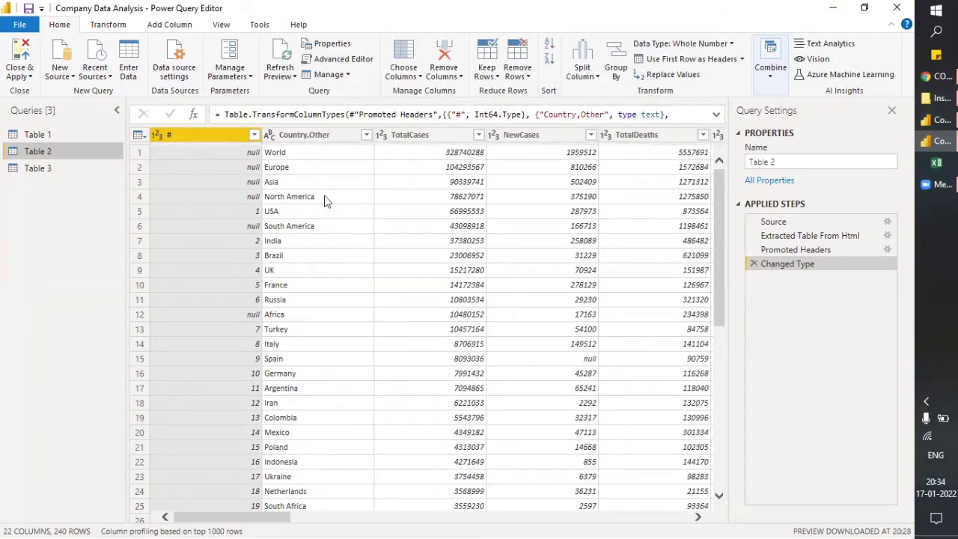
pyautogui.scroll(-2, 378, 247)
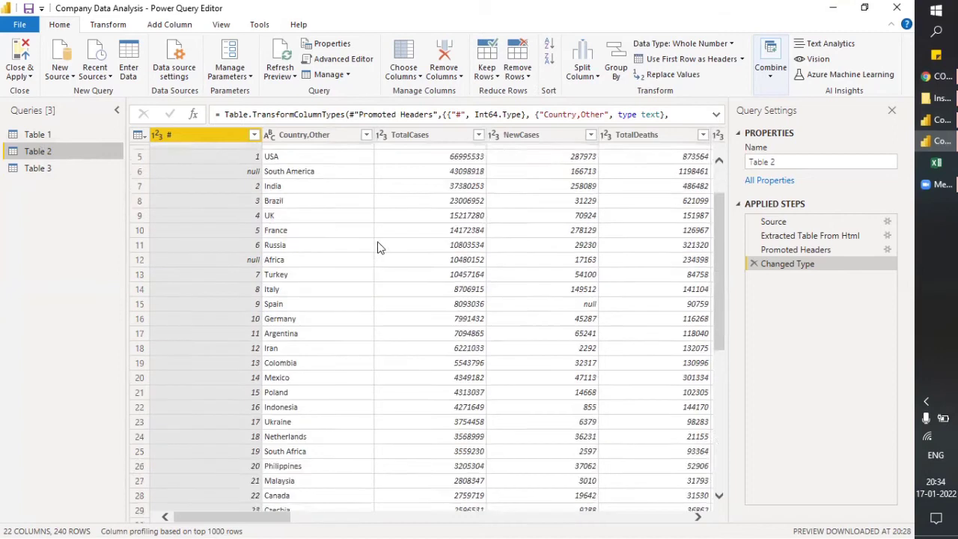
pyautogui.scroll(-20, 378, 247)
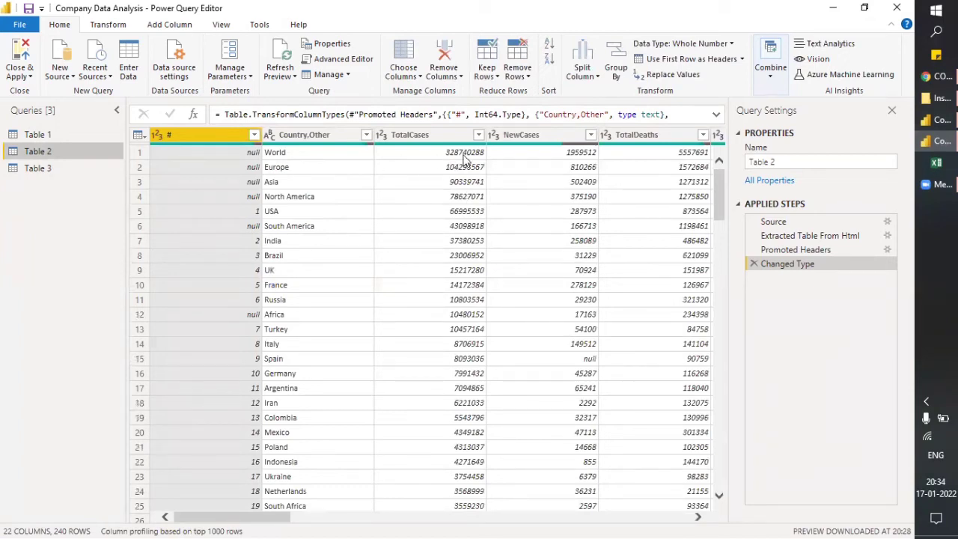
pyautogui.scroll(-12, 419, 278)
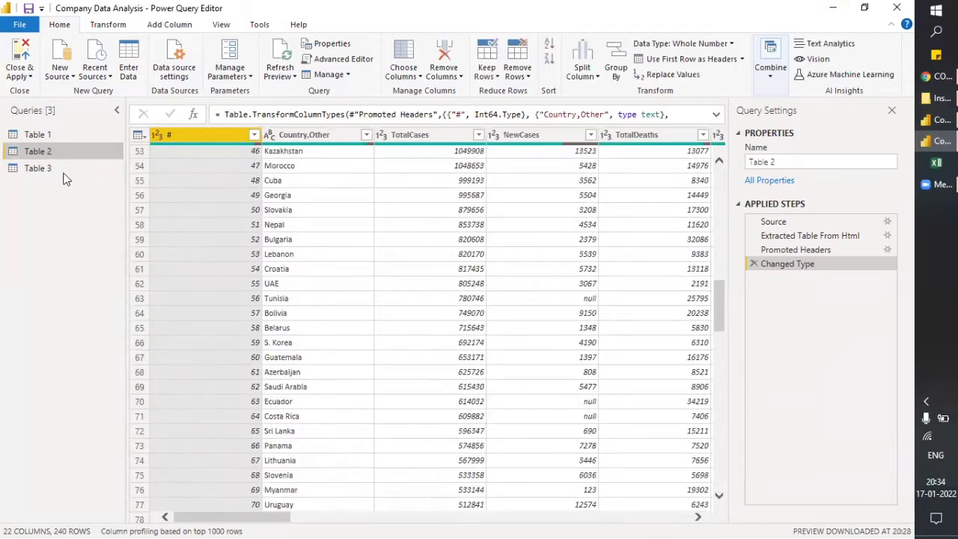
pyautogui.click(64, 173)
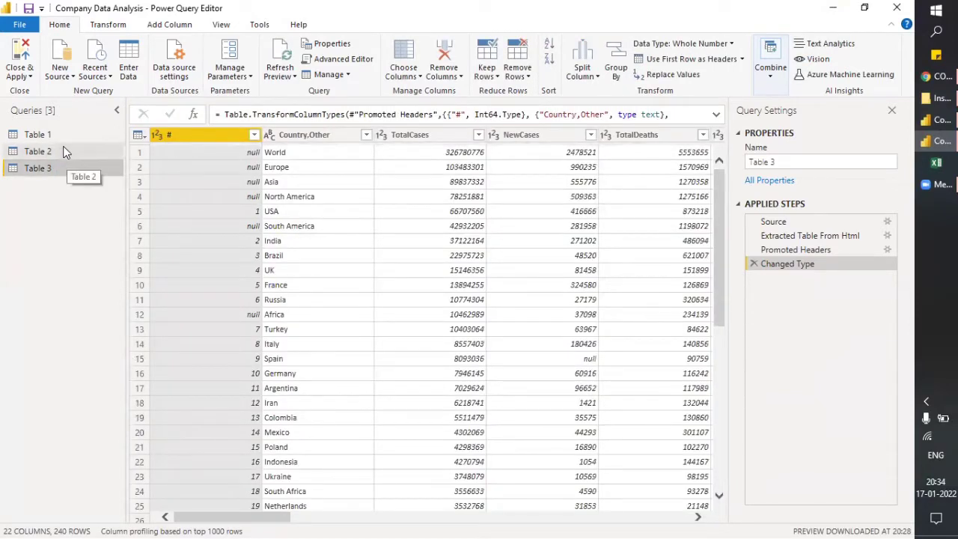
# Step: Delete the Table 2 and Table 3 queries
pyautogui.click(66, 153)
pyautogui.rightClick(63, 152)
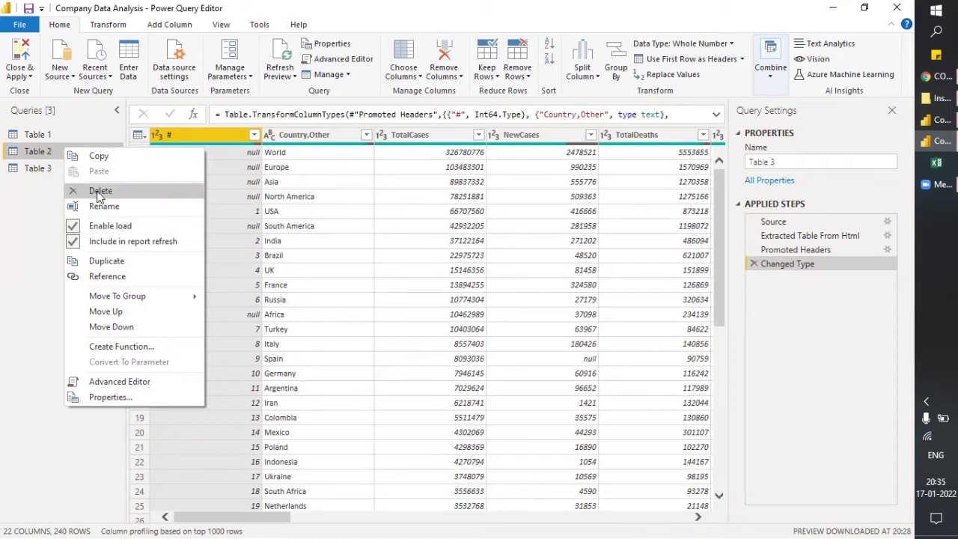
pyautogui.click(98, 193)
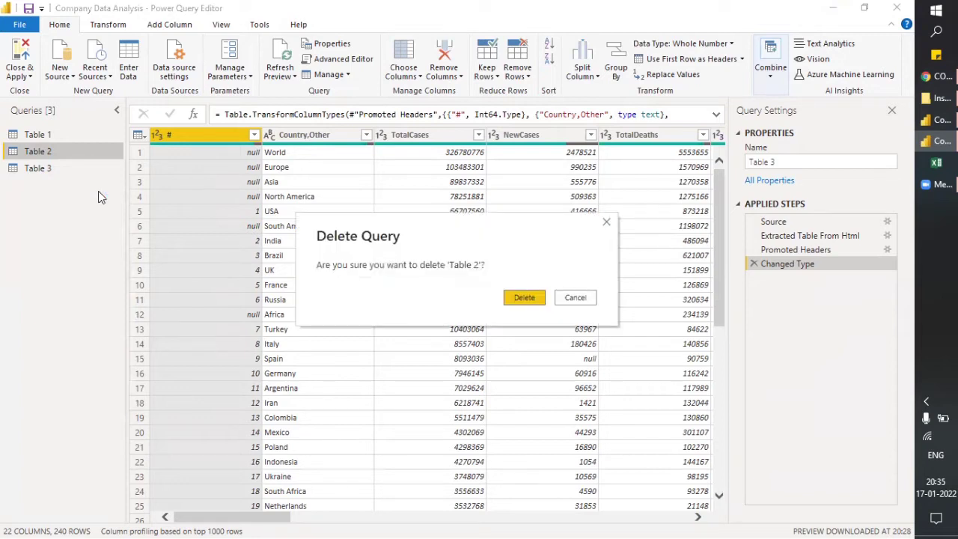
pyautogui.click(535, 299)
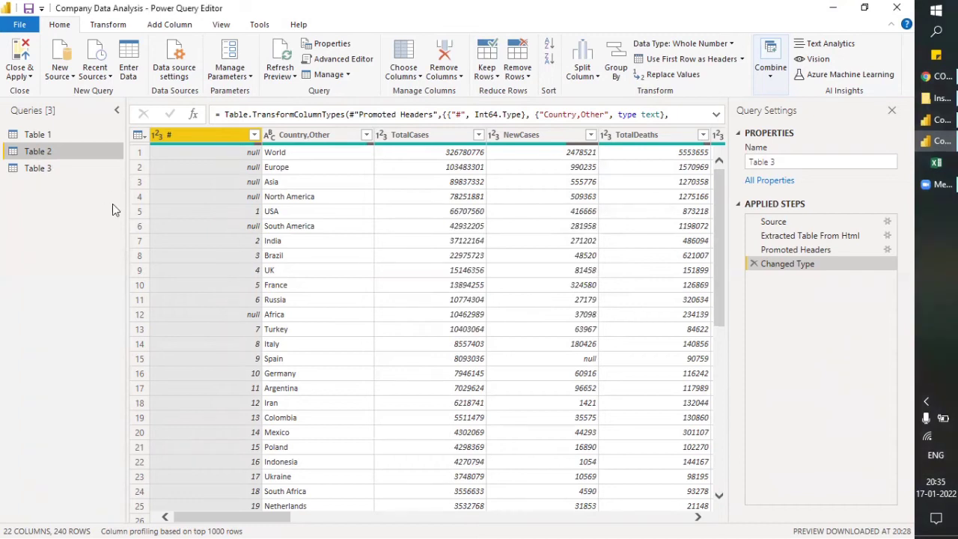
pyautogui.rightClick(54, 151)
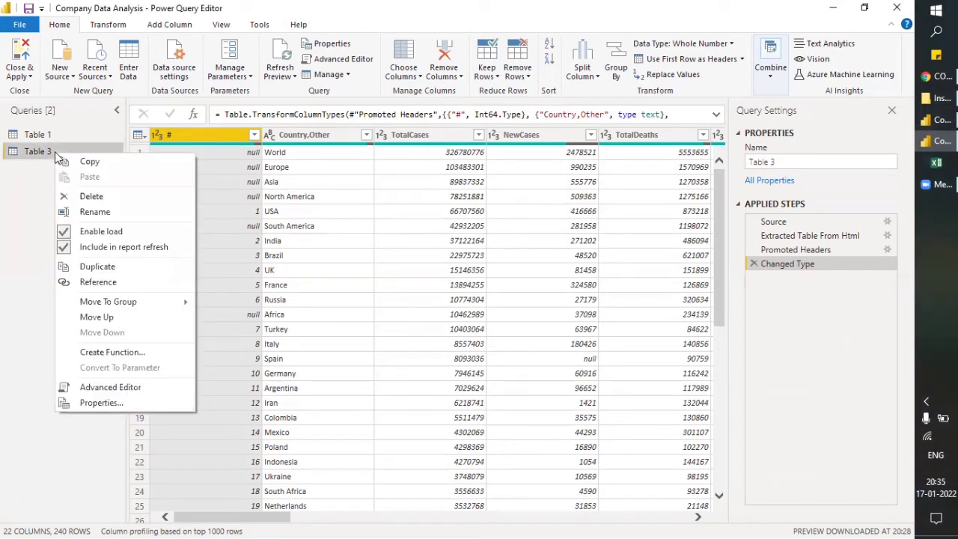
pyautogui.click(75, 199)
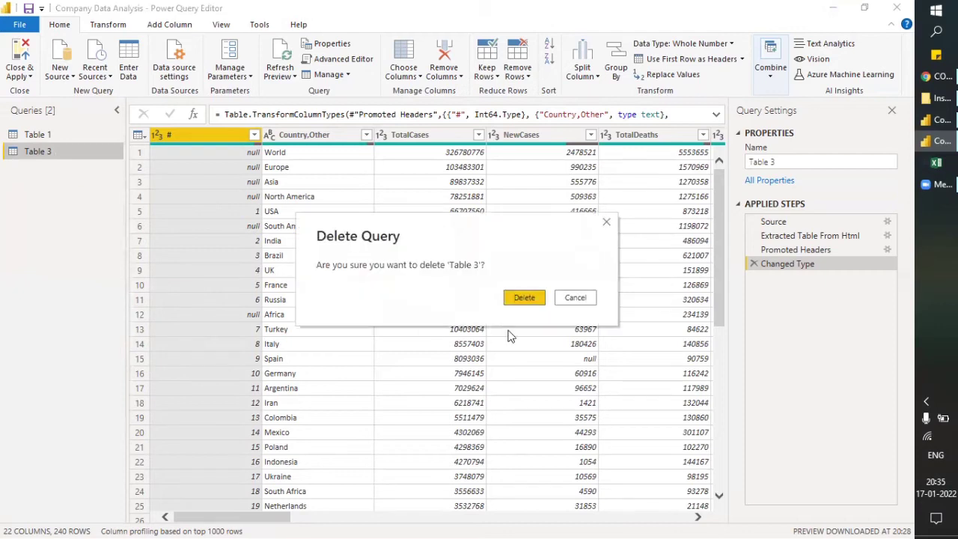
pyautogui.click(524, 298)
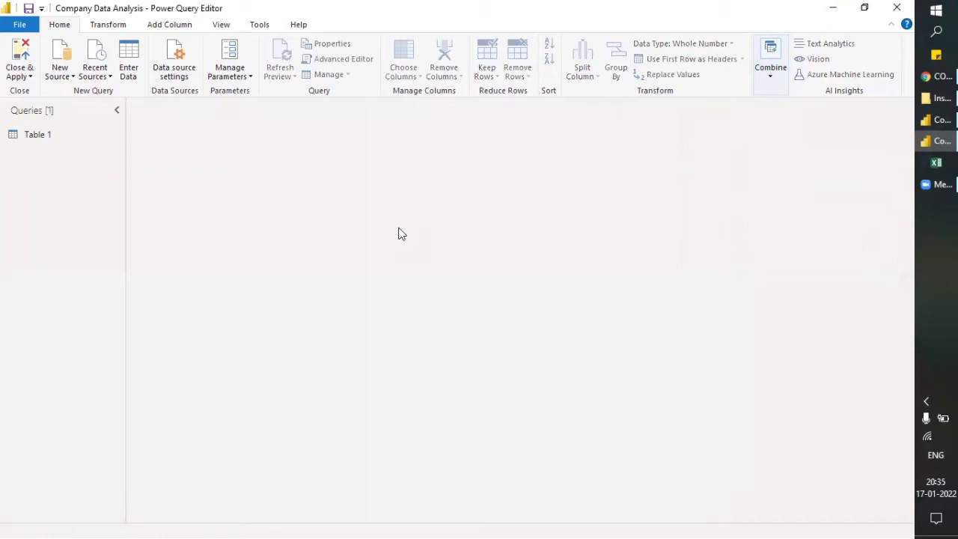
# Step: Display the Table 1 query and narrow the Query Settings and Queries panes to widen its data preview
pyautogui.click(68, 138)
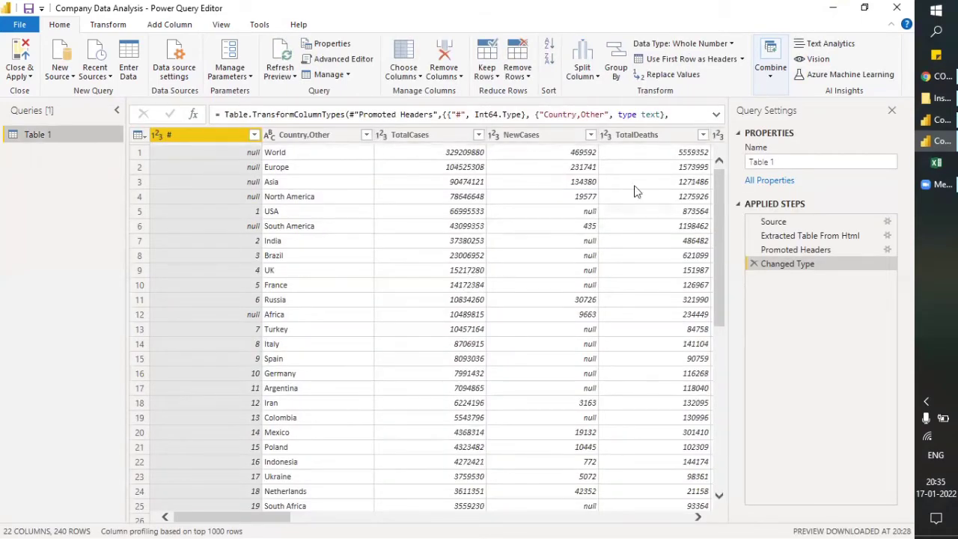
pyautogui.click(762, 75)
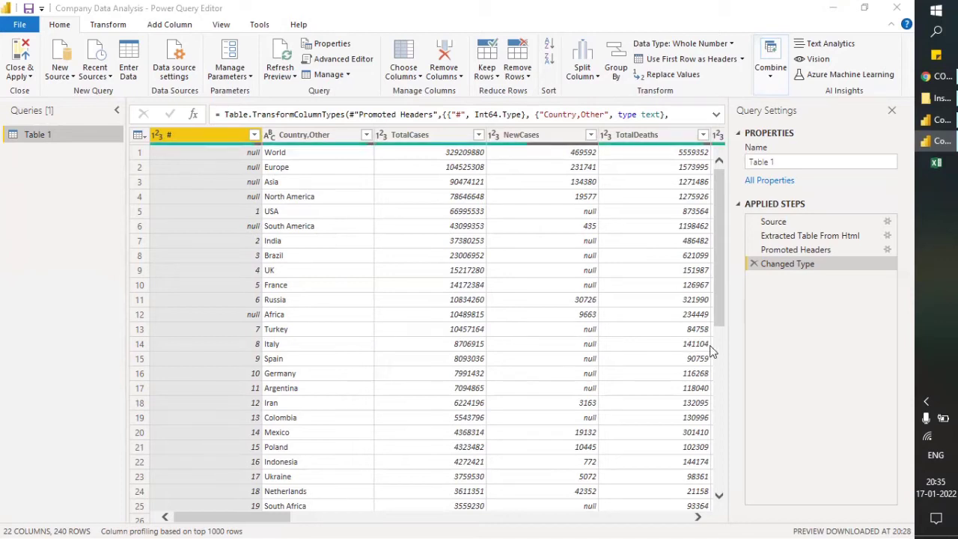
pyautogui.moveTo(729, 346); pyautogui.dragTo(758, 346)
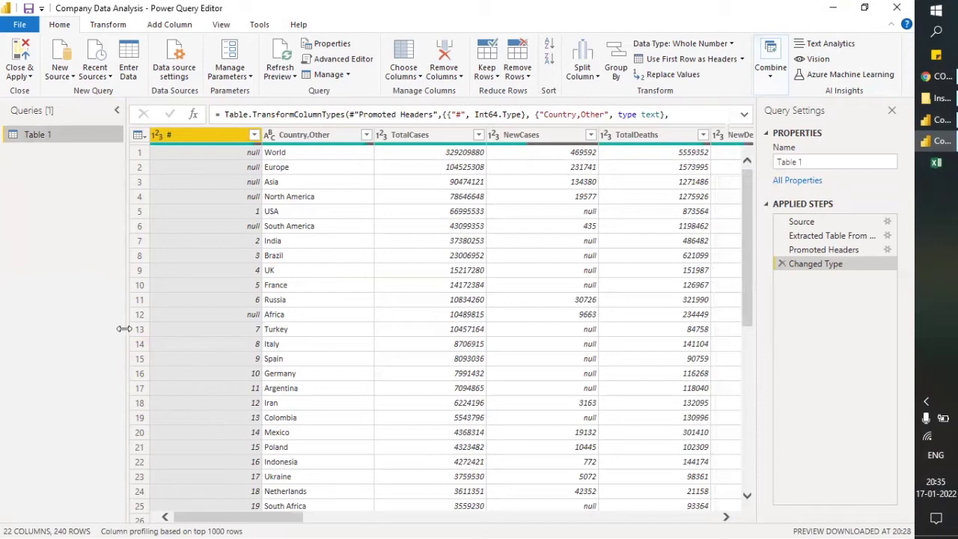
pyautogui.moveTo(124, 328); pyautogui.dragTo(62, 325)
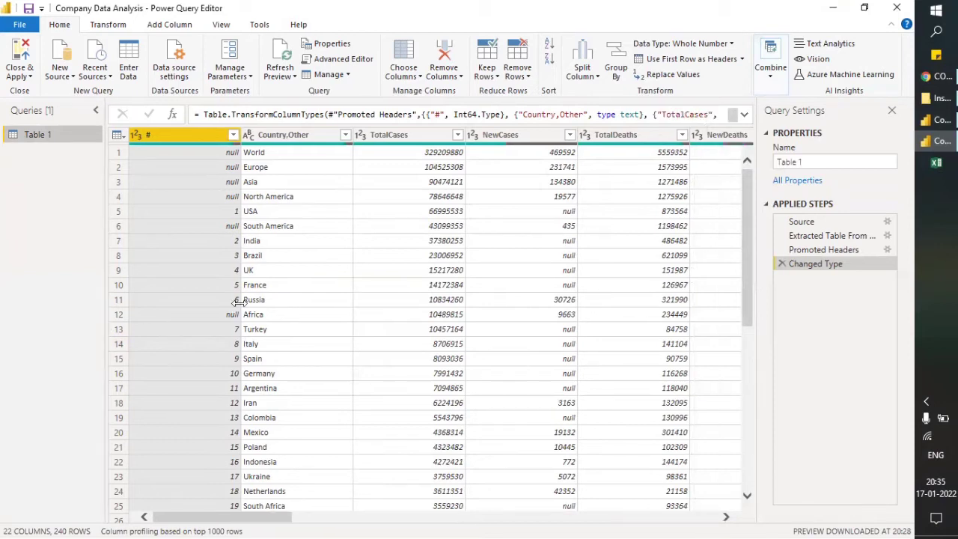
# Step: Rename the Table 1 query as COVID-Data
pyautogui.click(819, 162)
pyautogui.moveTo(820, 162); pyautogui.dragTo(758, 163)
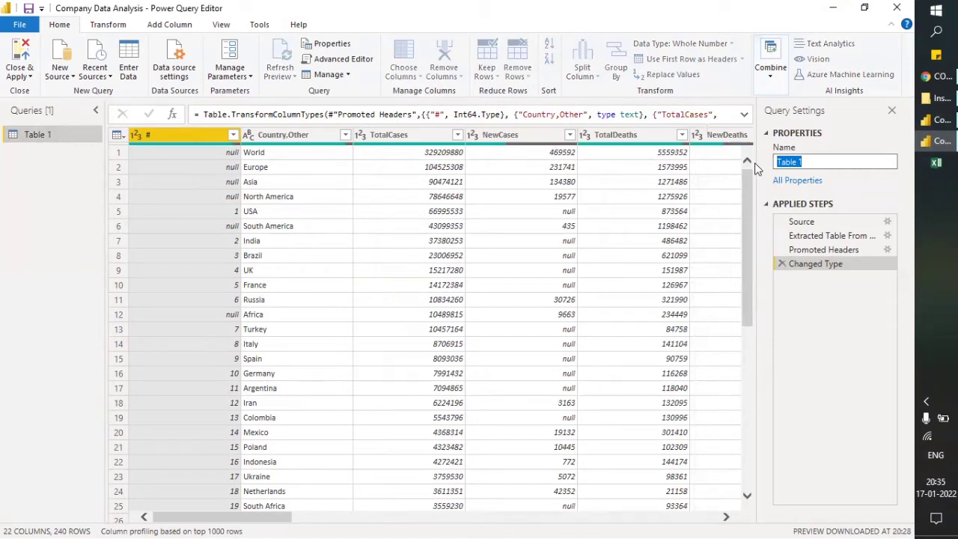
pyautogui.write('COVID')
pyautogui.write('-dAT')
pyautogui.press('BackSpace')
pyautogui.press('BackSpace')
pyautogui.press('BackSpace')
pyautogui.write('Dat')
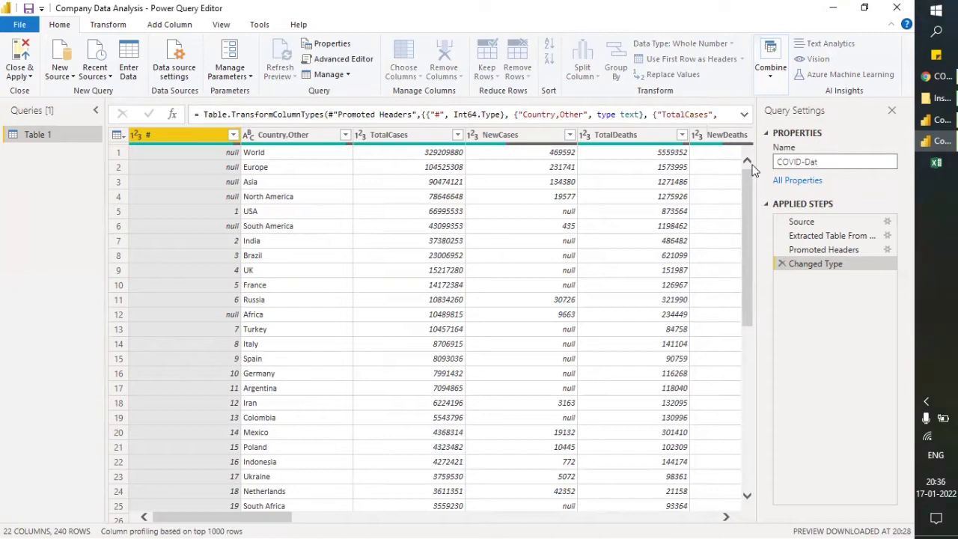
pyautogui.write('a')
pyautogui.press('Return')
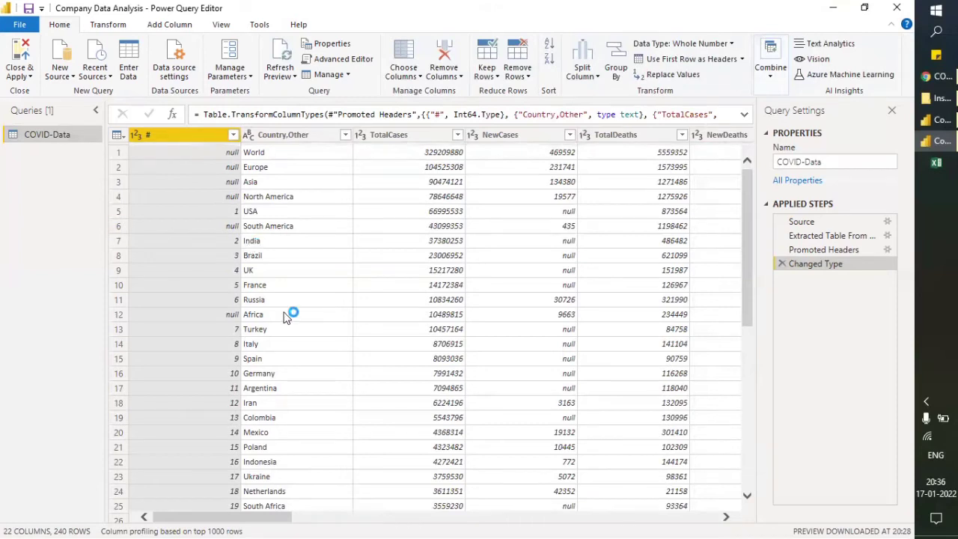
# Step: Review the rows of COVID-Data and remove its # column
pyautogui.moveTo(247, 518); pyautogui.dragTo(205, 522)
pyautogui.scroll(-8, 191, 236)
pyautogui.scroll(8, 190, 246)
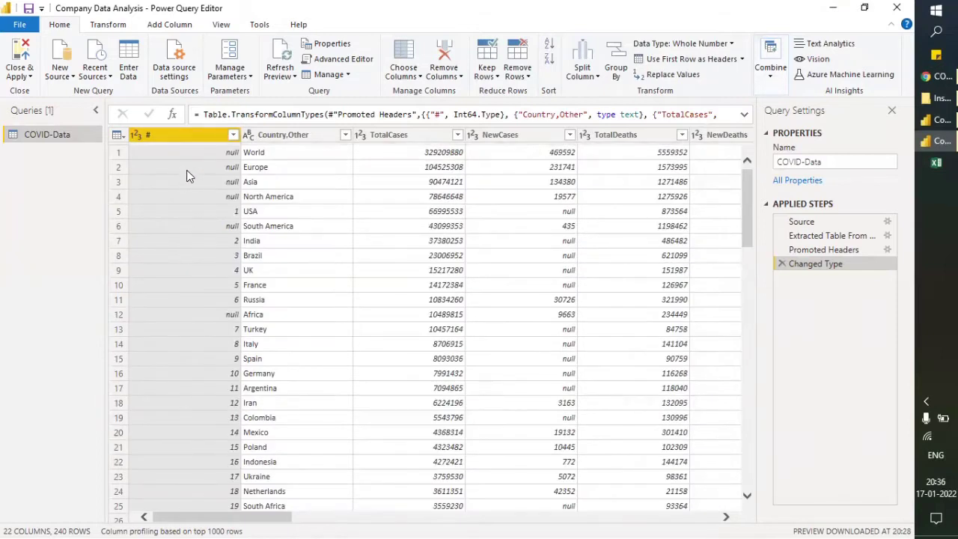
pyautogui.scroll(-8, 194, 252)
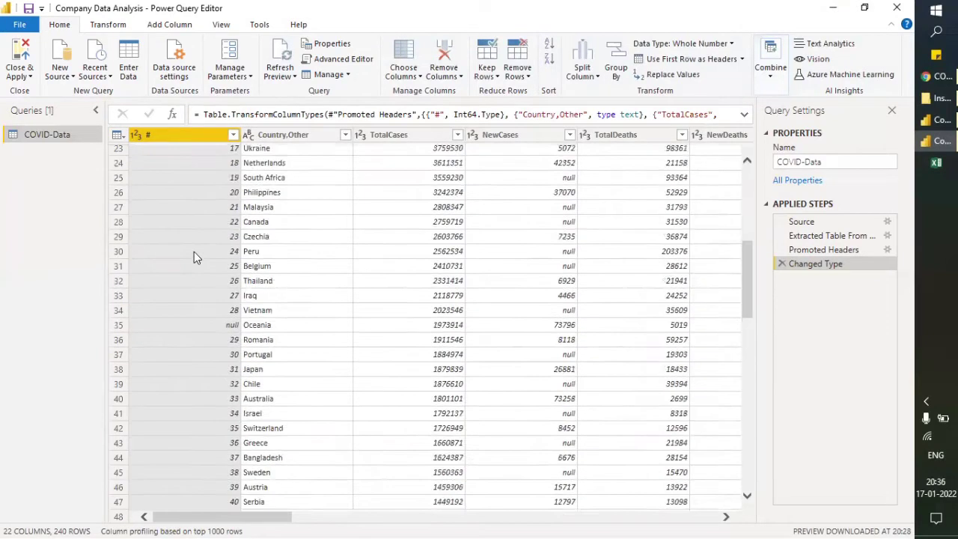
pyautogui.scroll(-5, 194, 253)
pyautogui.scroll(15, 194, 253)
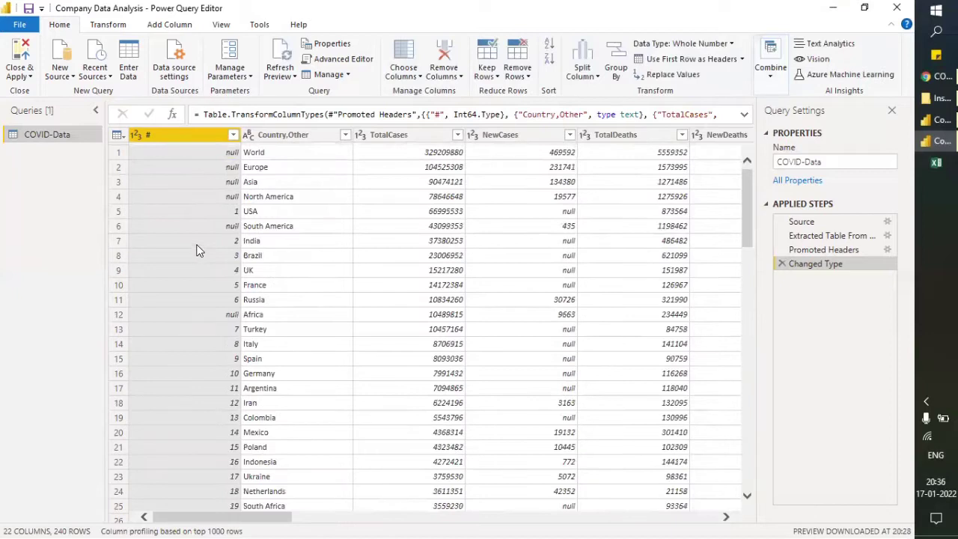
pyautogui.rightClick(192, 136)
pyautogui.click(203, 165)
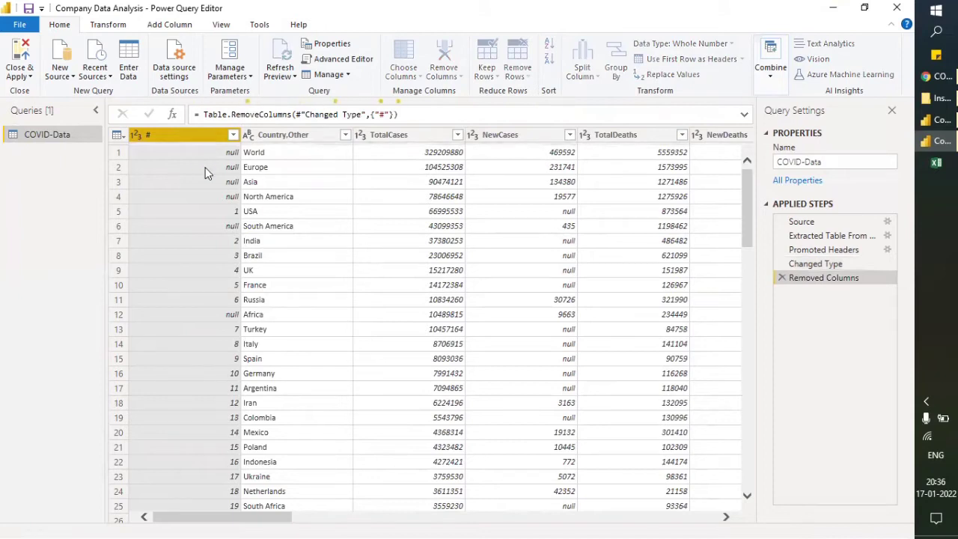
# Step: Remove the empty columns Column17, Column18, Column19, Column20, Column21 and Column22 from the COVID-Data query
pyautogui.moveTo(250, 519); pyautogui.dragTo(473, 522)
pyautogui.moveTo(475, 521); pyautogui.dragTo(634, 521)
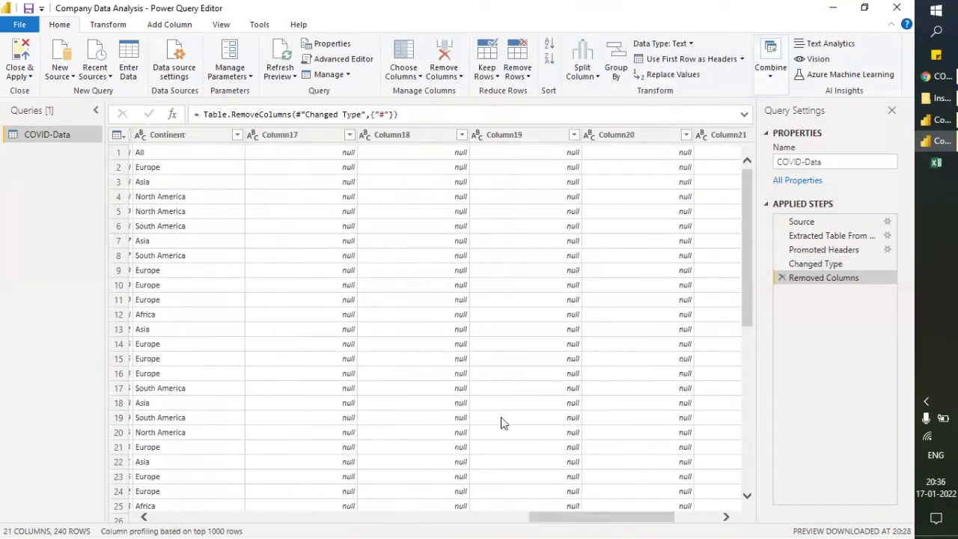
pyautogui.click(292, 139)
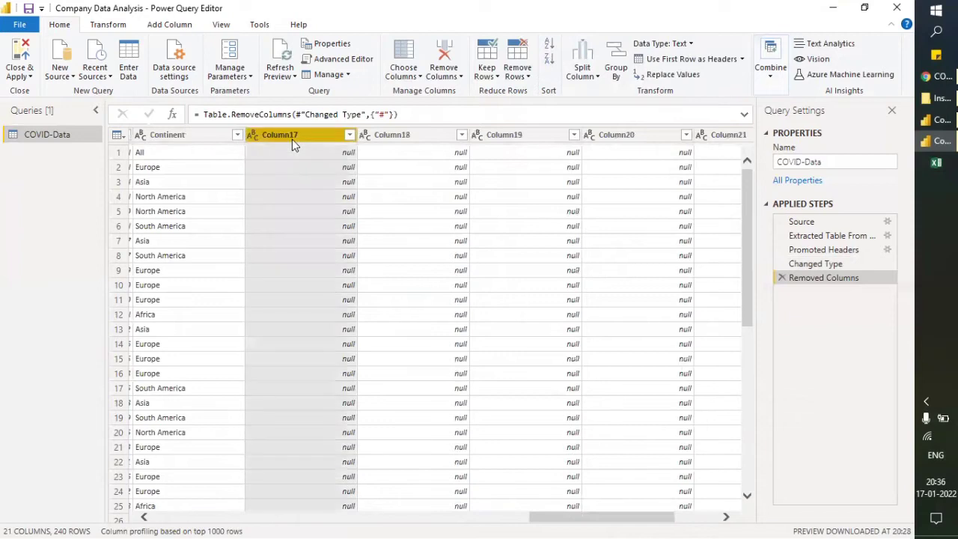
pyautogui.keyDown('ctrl'); pyautogui.click(387, 140); pyautogui.keyUp('ctrl')
pyautogui.keyDown('ctrl'); pyautogui.click(511, 136); pyautogui.keyUp('ctrl')
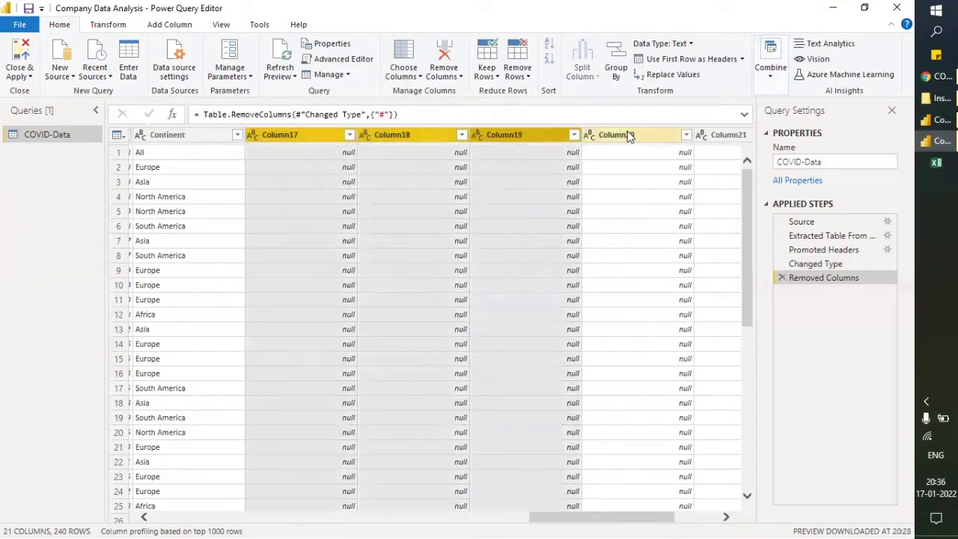
pyautogui.keyDown('ctrl'); pyautogui.click(629, 137); pyautogui.keyUp('ctrl')
pyautogui.moveTo(609, 519); pyautogui.dragTo(684, 517)
pyautogui.keyDown('ctrl'); pyautogui.click(566, 136); pyautogui.keyUp('ctrl')
pyautogui.keyDown('ctrl'); pyautogui.click(707, 137); pyautogui.keyUp('ctrl')
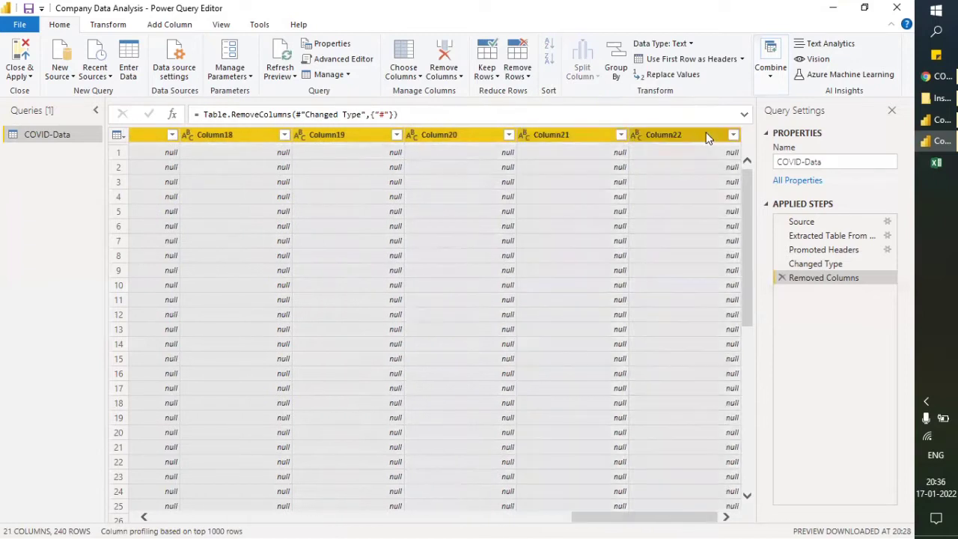
pyautogui.rightClick(705, 133)
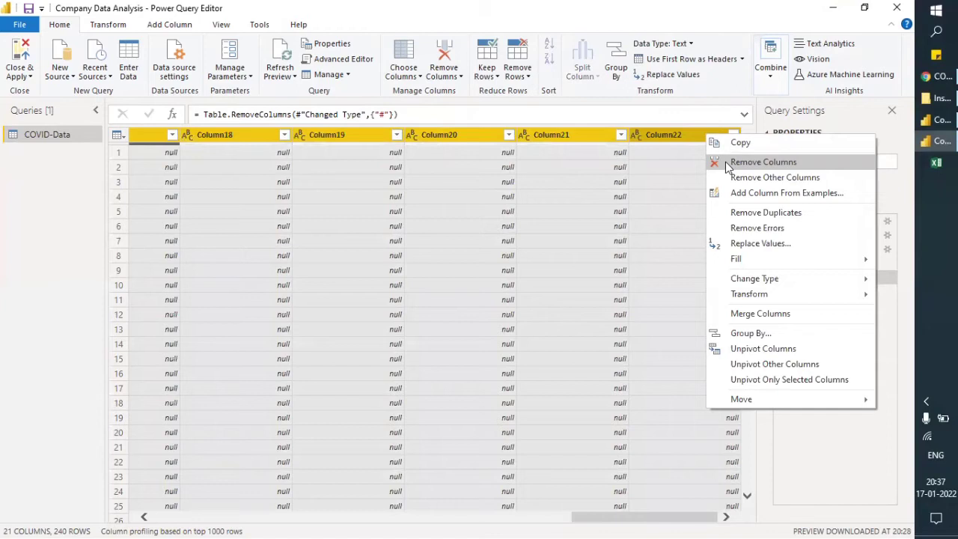
pyautogui.click(725, 166)
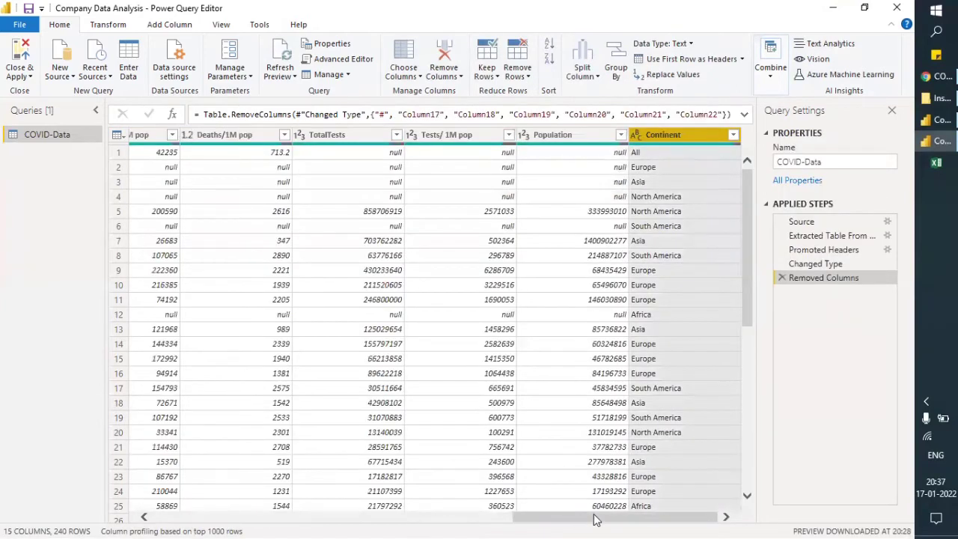
# Step: Rename the Country,Other column as Country
pyautogui.moveTo(596, 517); pyautogui.dragTo(179, 521)
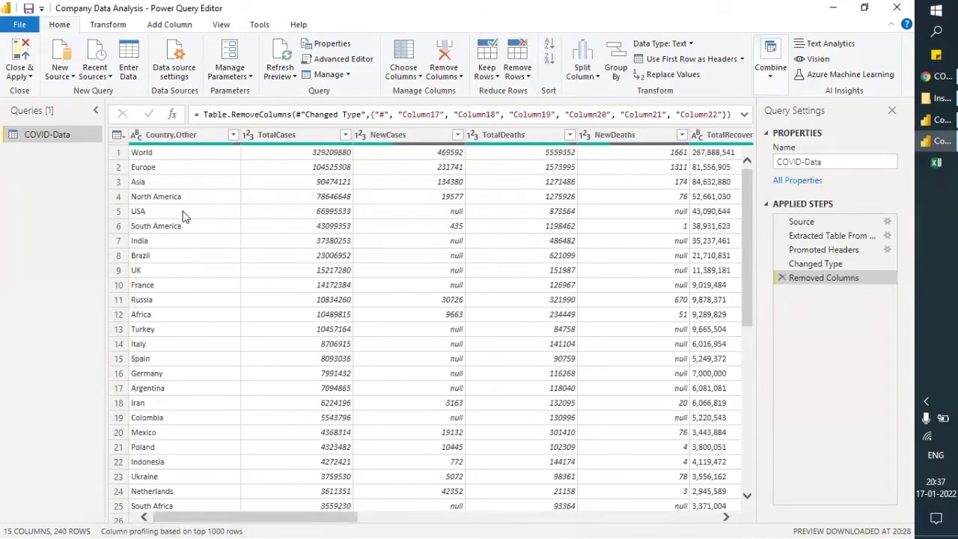
pyautogui.scroll(-8, 187, 217)
pyautogui.scroll(8, 187, 223)
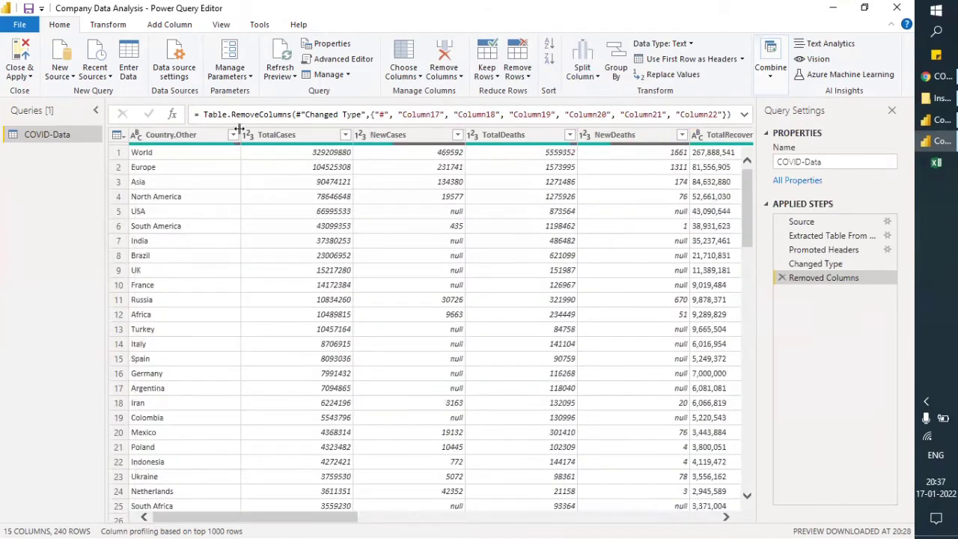
pyautogui.doubleClick(200, 135)
pyautogui.press('Escape')
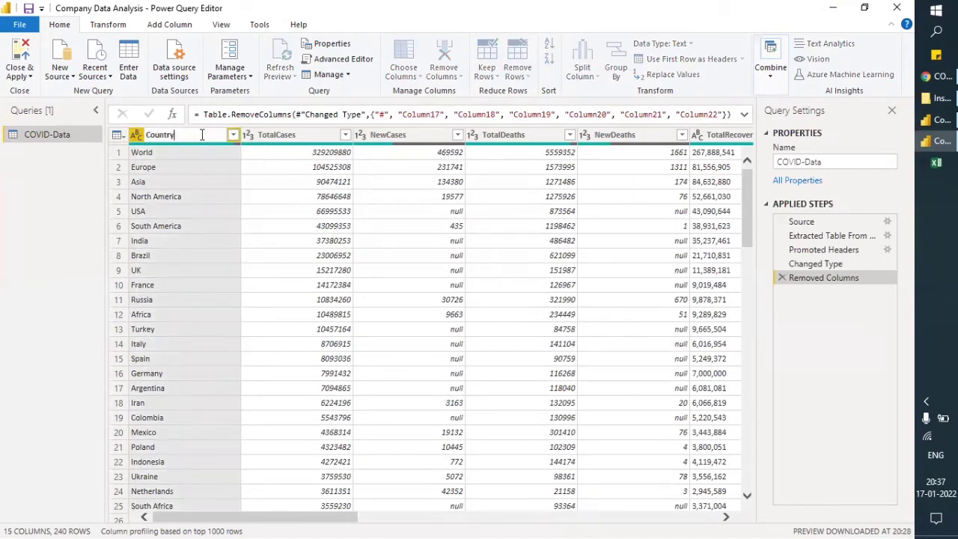
pyautogui.press('Return')
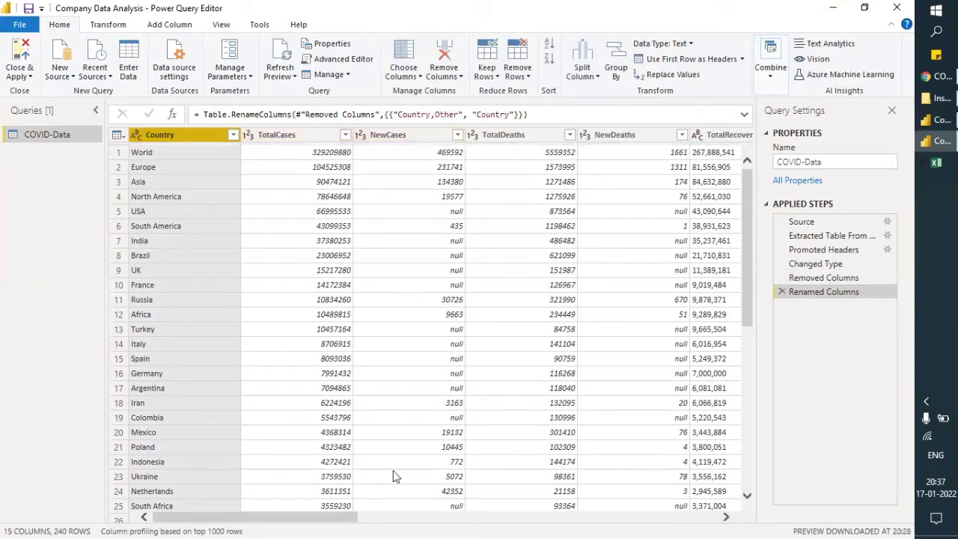
# Step: Filter the Country column to its blank entries only and inspect the remaining data
pyautogui.moveTo(346, 520); pyautogui.dragTo(262, 519)
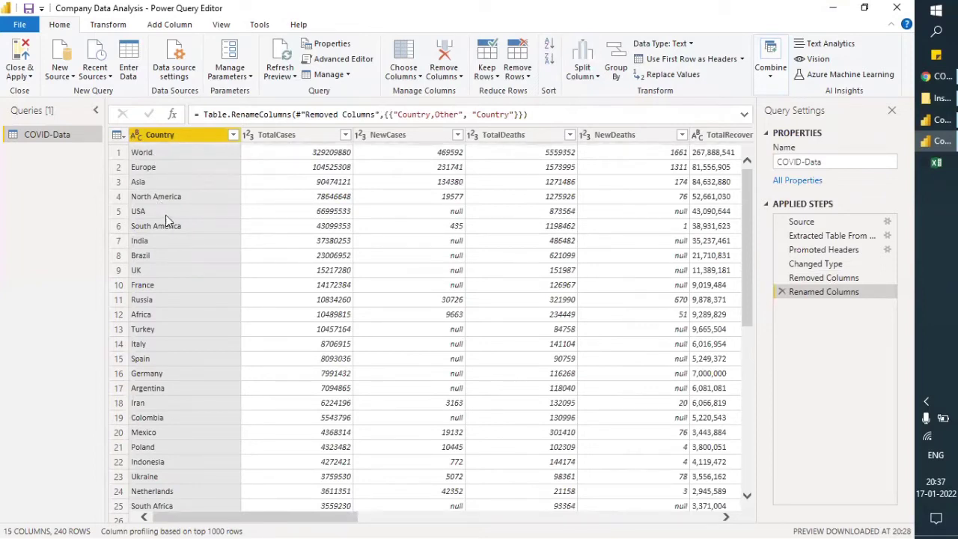
pyautogui.click(233, 137)
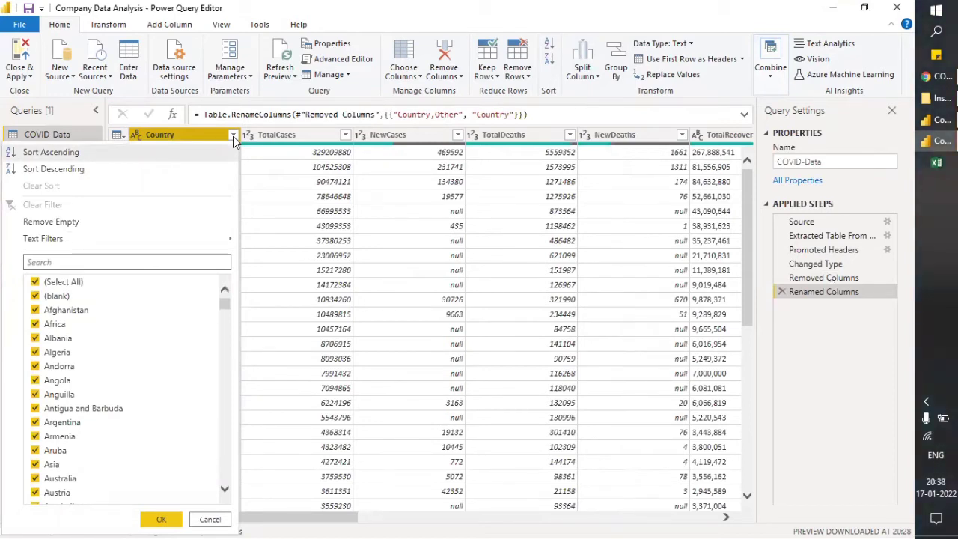
pyautogui.click(35, 282)
pyautogui.click(35, 295)
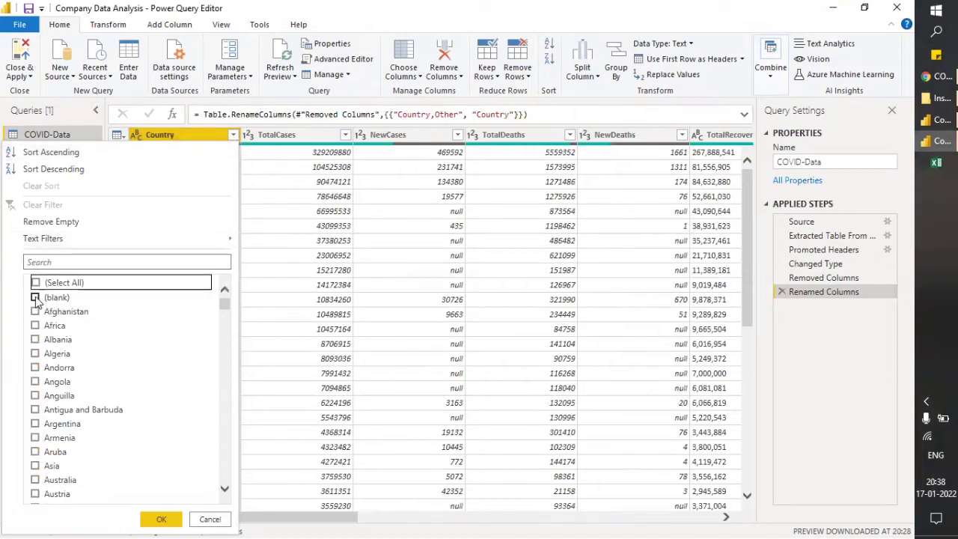
pyautogui.press('Return')
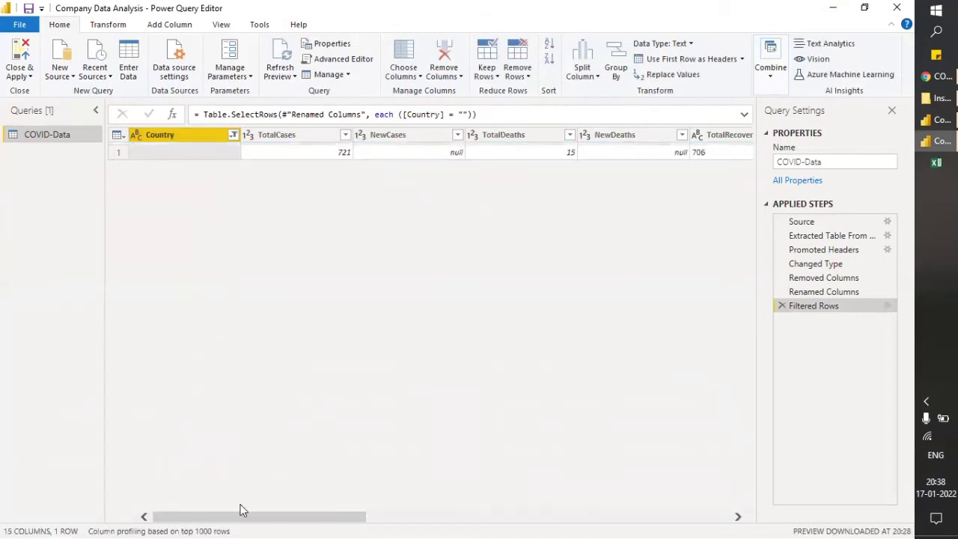
pyautogui.moveTo(247, 517); pyautogui.dragTo(175, 516)
# Step: Set the Country column's filter selection to all values except the blank entry
pyautogui.click(233, 135)
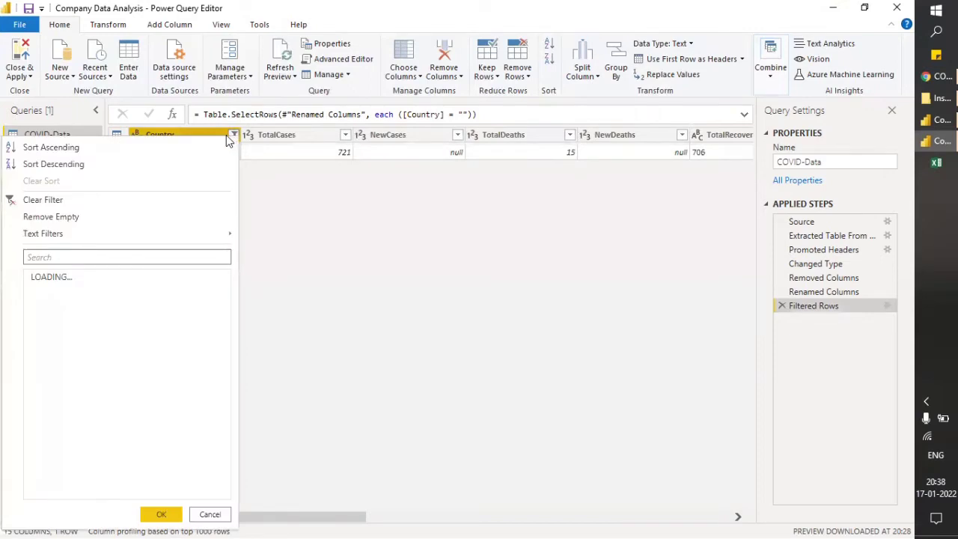
pyautogui.click(35, 278)
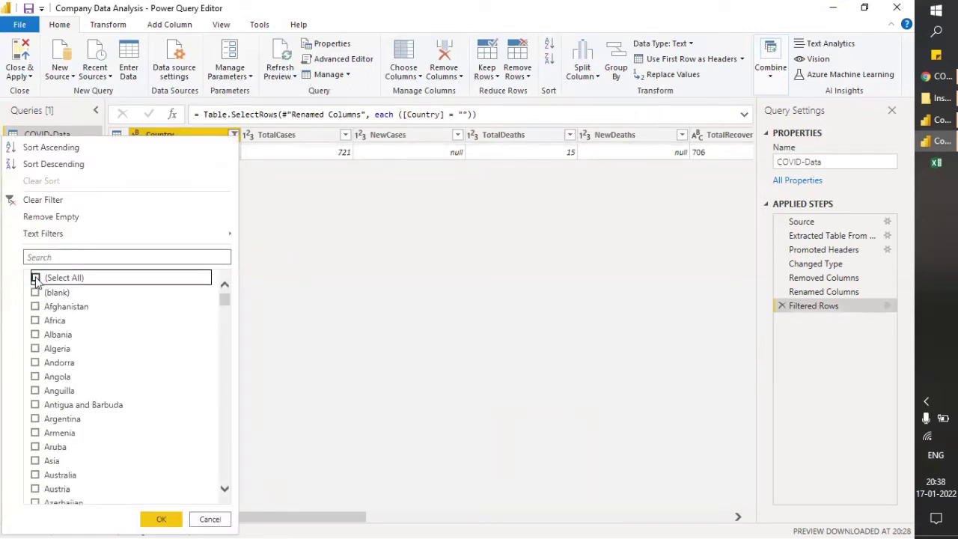
pyautogui.click(35, 277)
pyautogui.click(35, 293)
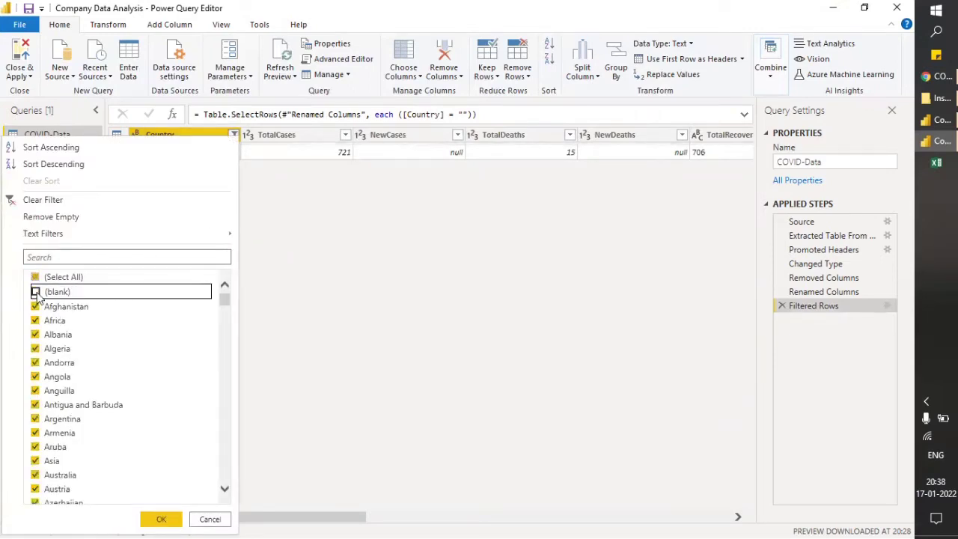
# Step: Exclude the continent entries Asia and Europe from the Country column's filter selection
pyautogui.scroll(-2, 89, 385)
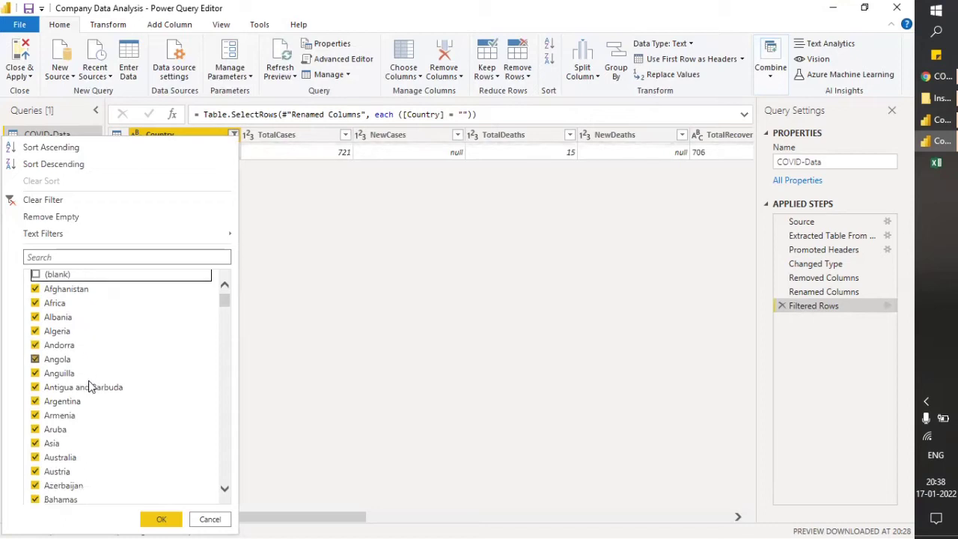
pyautogui.scroll(-11, 91, 384)
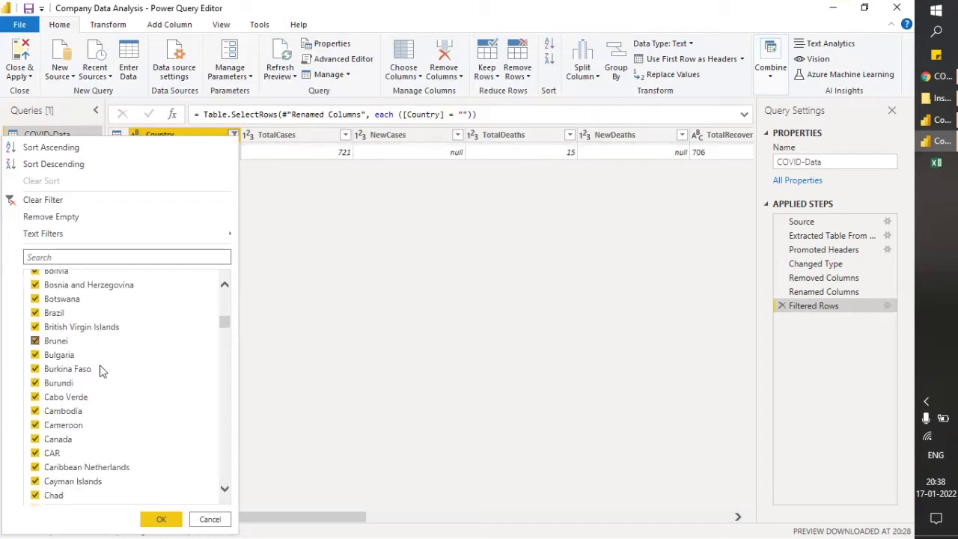
pyautogui.scroll(13, 107, 355)
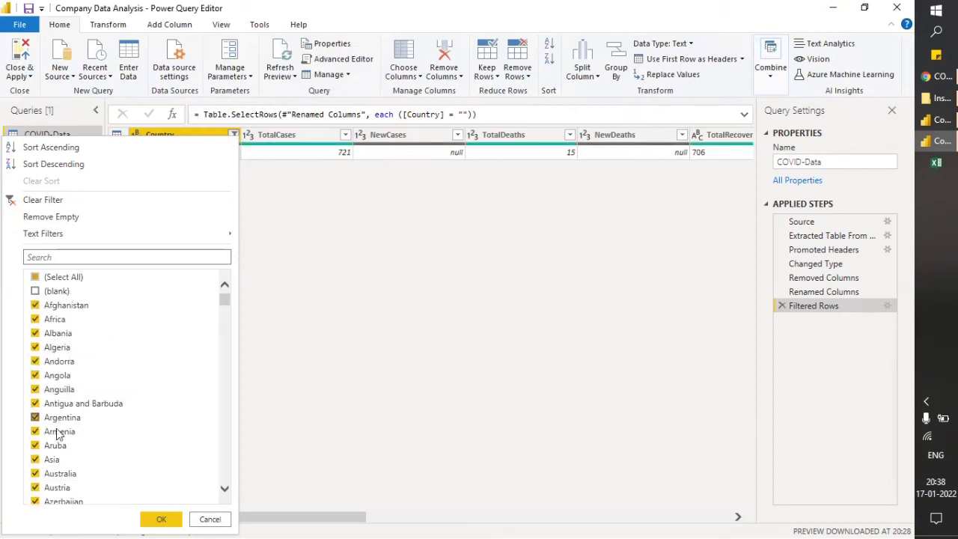
pyautogui.scroll(-3, 120, 460)
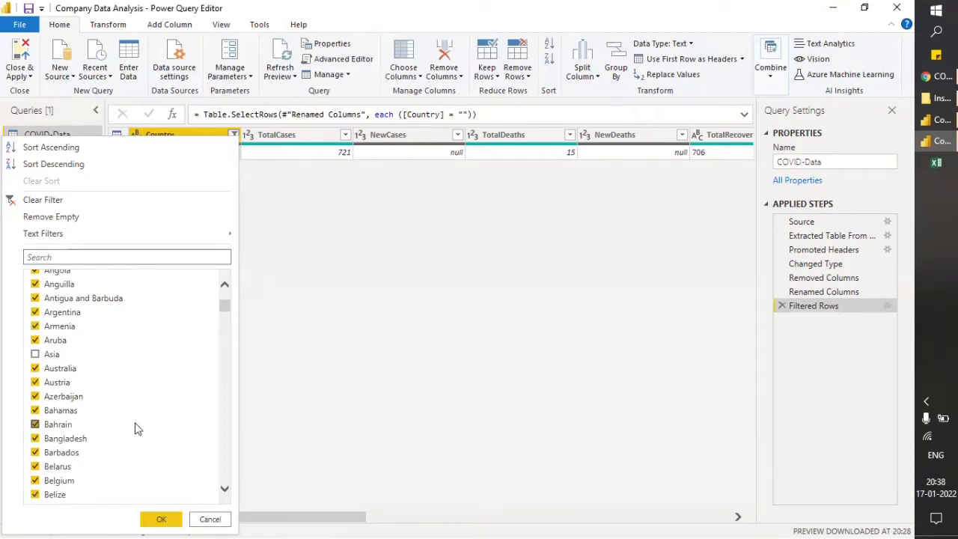
pyautogui.scroll(-6, 137, 428)
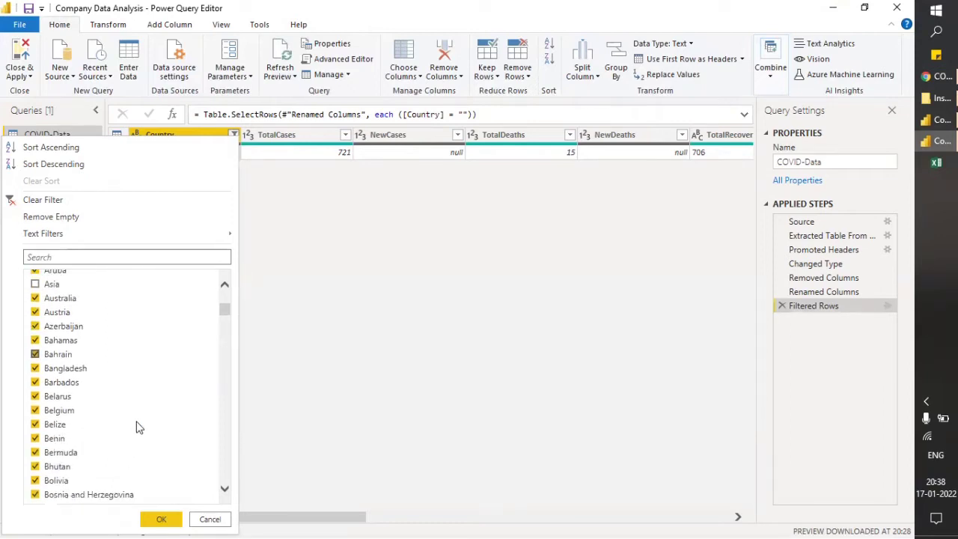
pyautogui.scroll(-11, 137, 428)
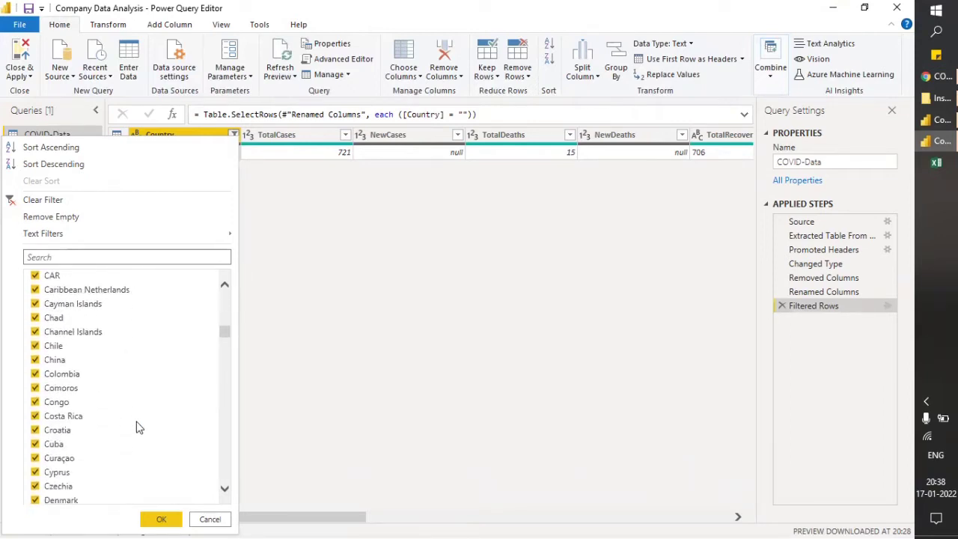
pyautogui.scroll(-1, 137, 427)
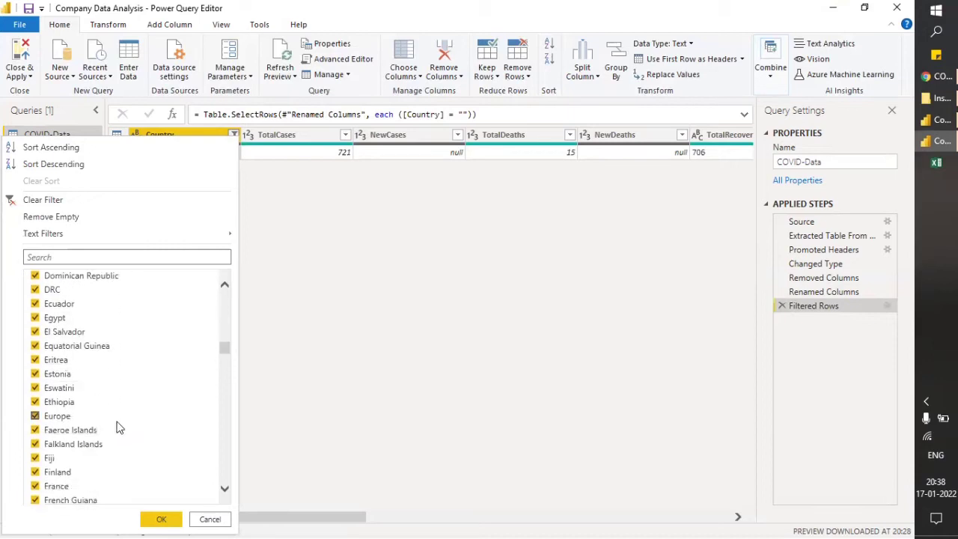
pyautogui.click(35, 416)
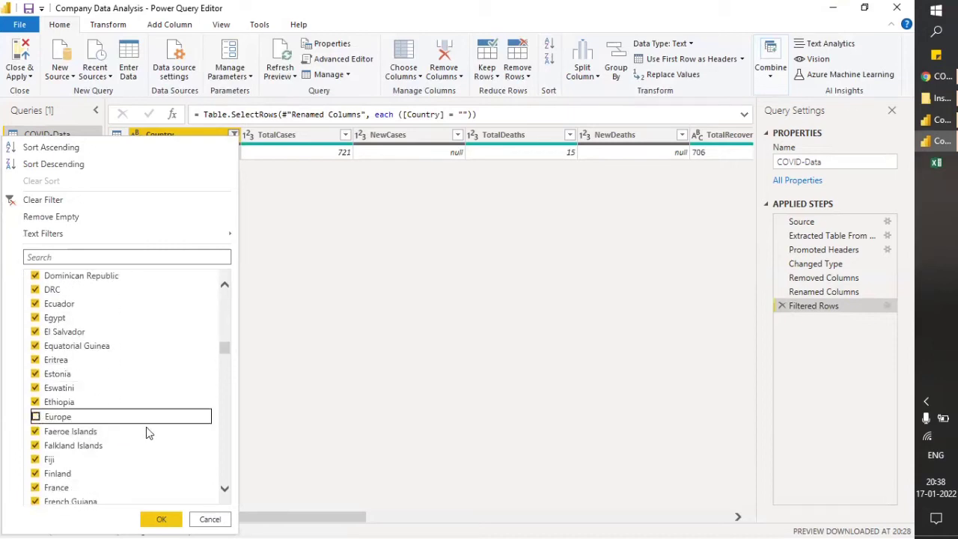
# Step: Exclude the continent entries North America and South America from the Country column's filter selection
pyautogui.scroll(-9, 145, 425)
pyautogui.scroll(-18, 148, 429)
pyautogui.scroll(-4, 145, 428)
pyautogui.scroll(6, 146, 428)
pyautogui.scroll(7, 147, 428)
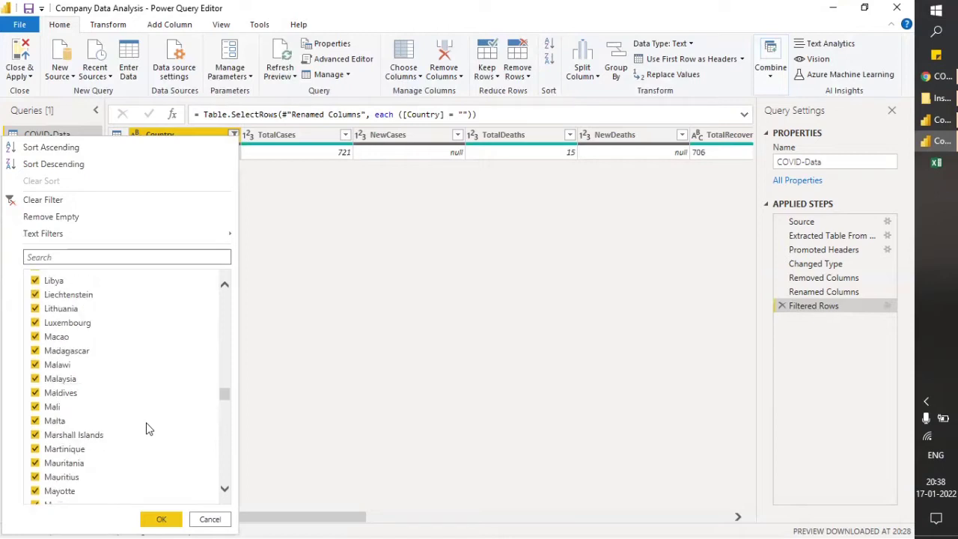
pyautogui.scroll(-8, 147, 428)
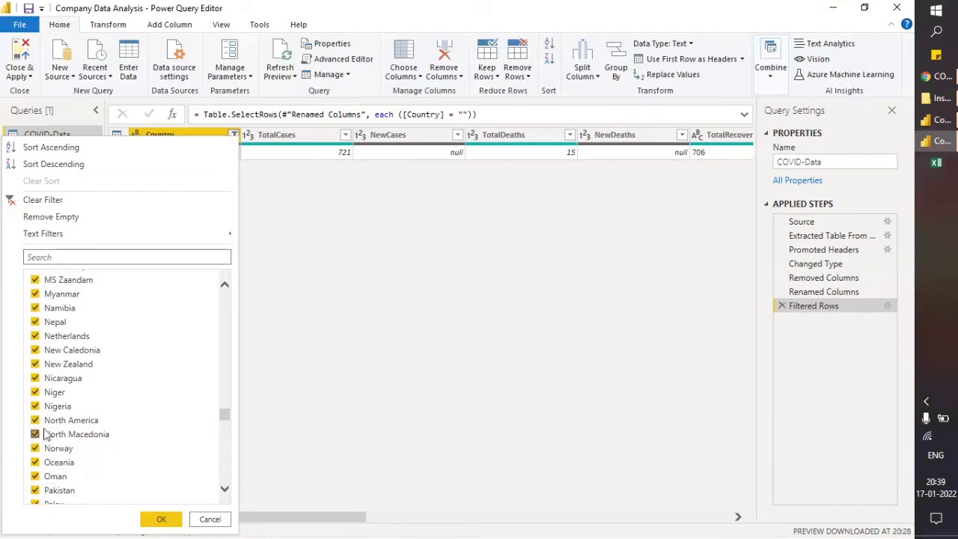
pyautogui.click(35, 420)
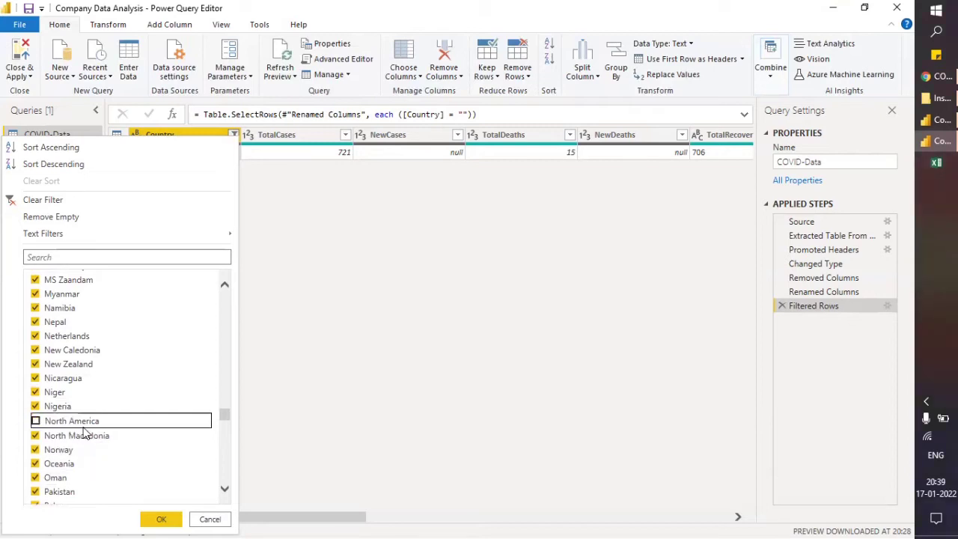
pyautogui.scroll(-11, 85, 433)
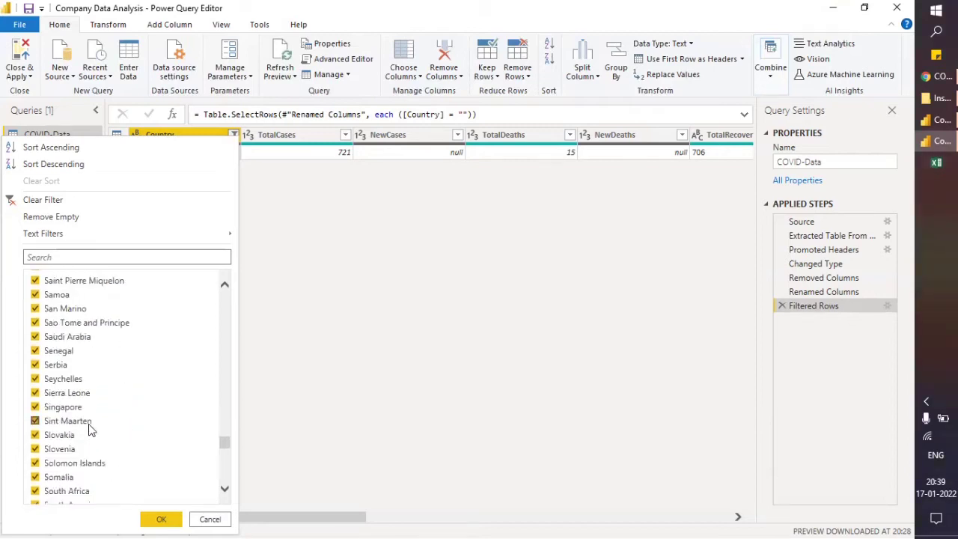
pyautogui.scroll(-1, 88, 427)
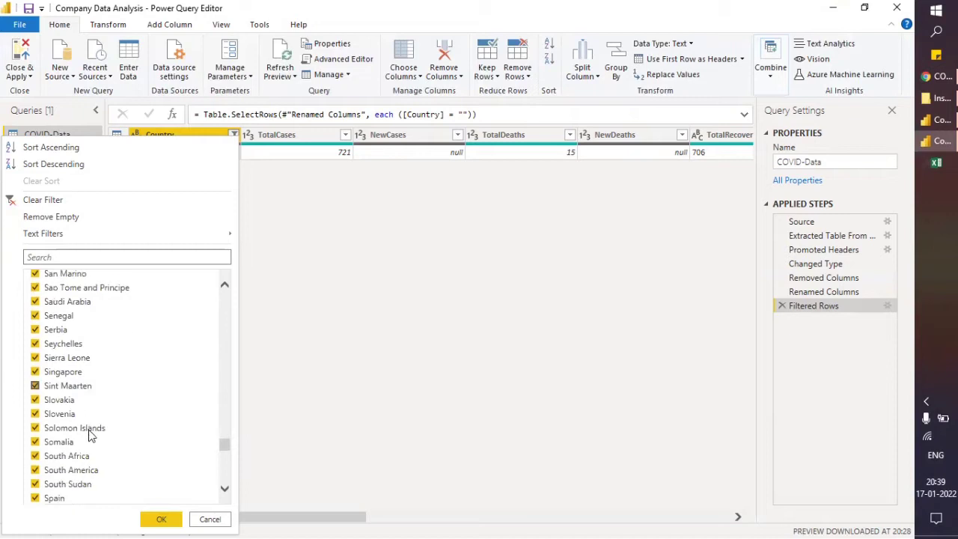
pyautogui.click(36, 470)
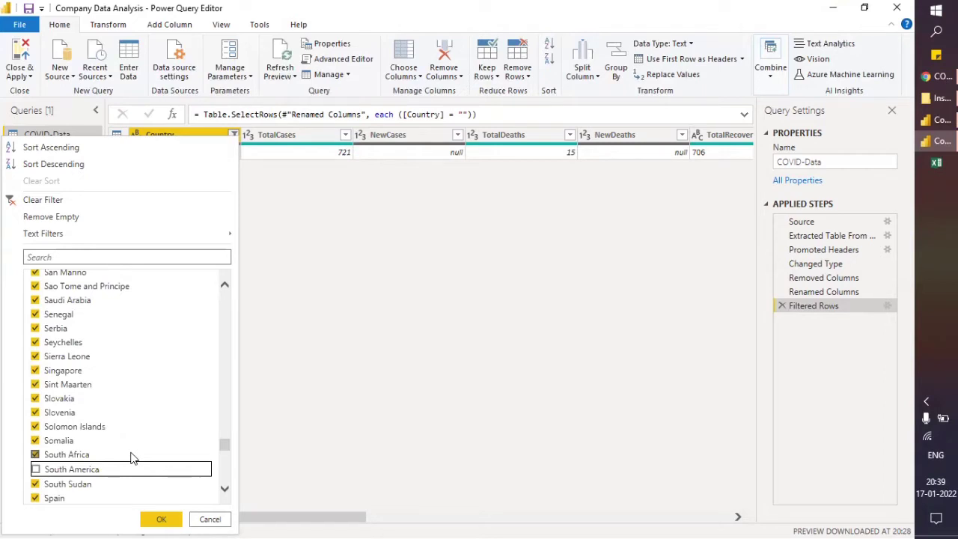
# Step: Look through the rest of the Country column's filter list and exclude the continent entry Africa from the selection
pyautogui.scroll(-3, 130, 458)
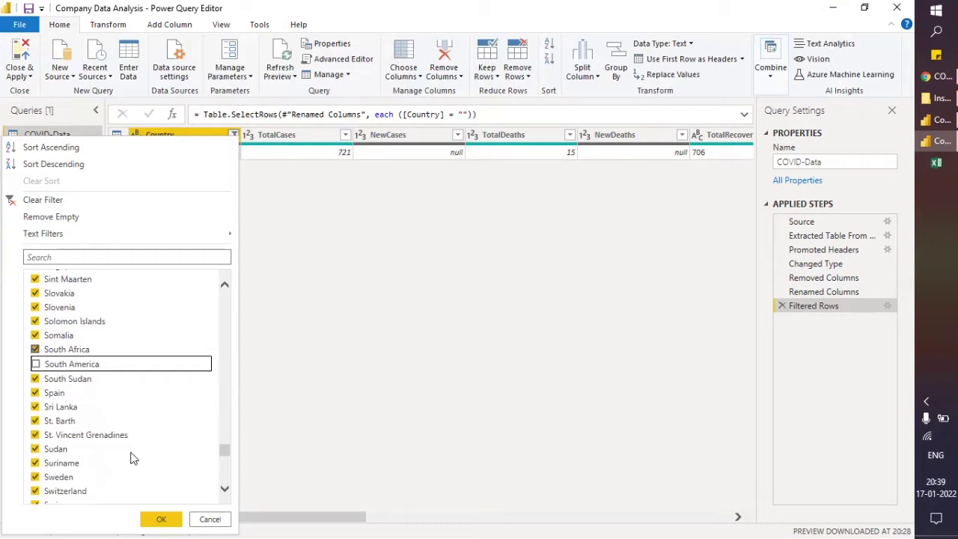
pyautogui.scroll(-3, 131, 458)
pyautogui.scroll(-6, 131, 457)
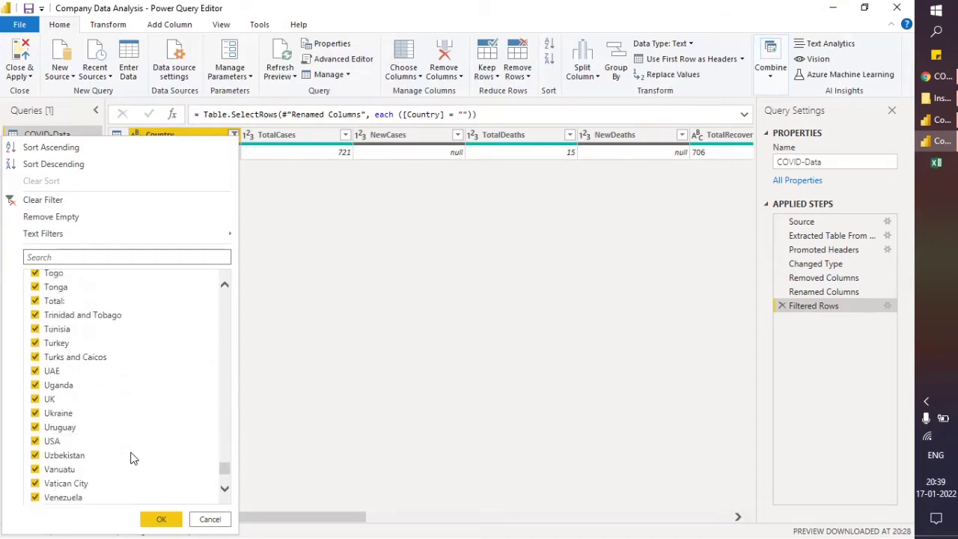
pyautogui.scroll(-3, 131, 458)
pyautogui.scroll(12, 131, 455)
pyautogui.moveTo(224, 453); pyautogui.dragTo(222, 299)
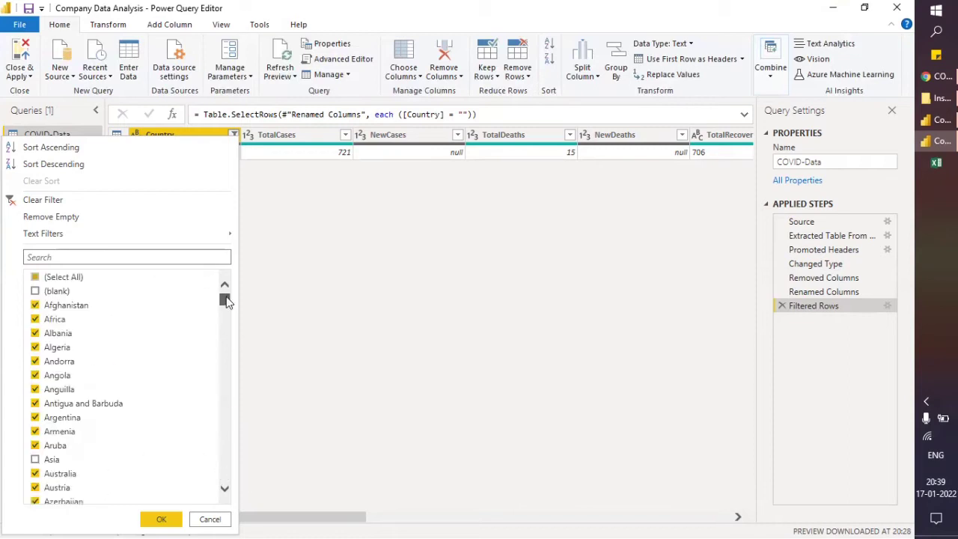
pyautogui.scroll(-1, 99, 374)
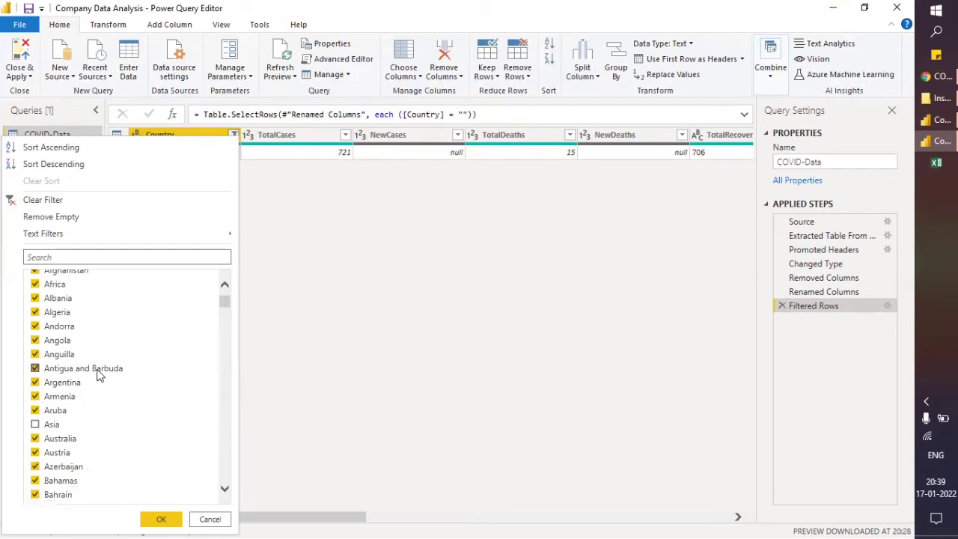
pyautogui.scroll(1, 95, 374)
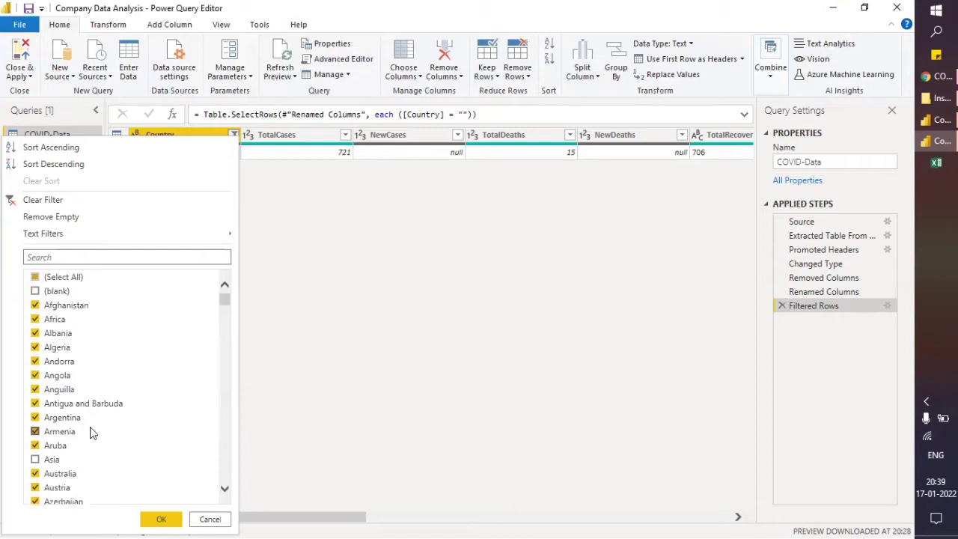
pyautogui.click(36, 319)
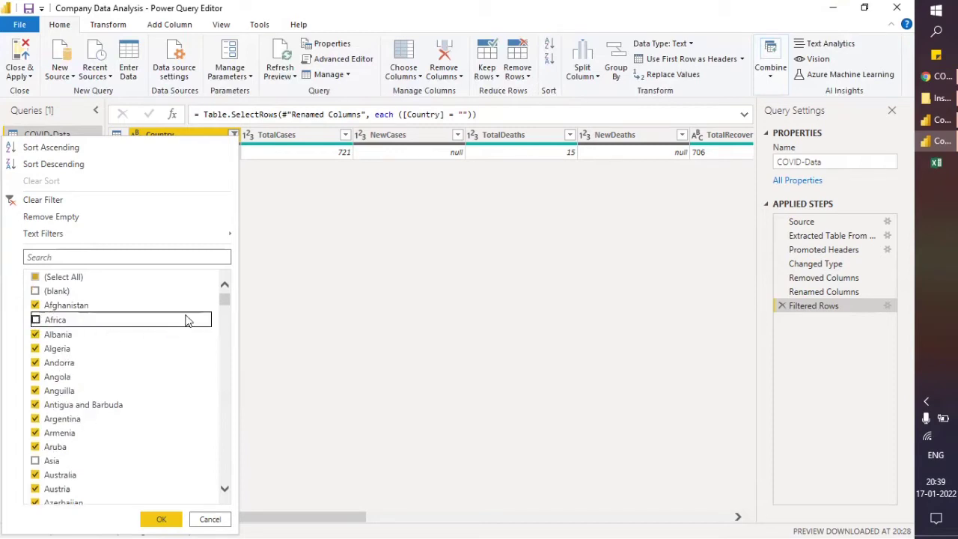
# Step: Exclude the Total: entry from the Country column's filter selection
pyautogui.moveTo(226, 305); pyautogui.dragTo(224, 481)
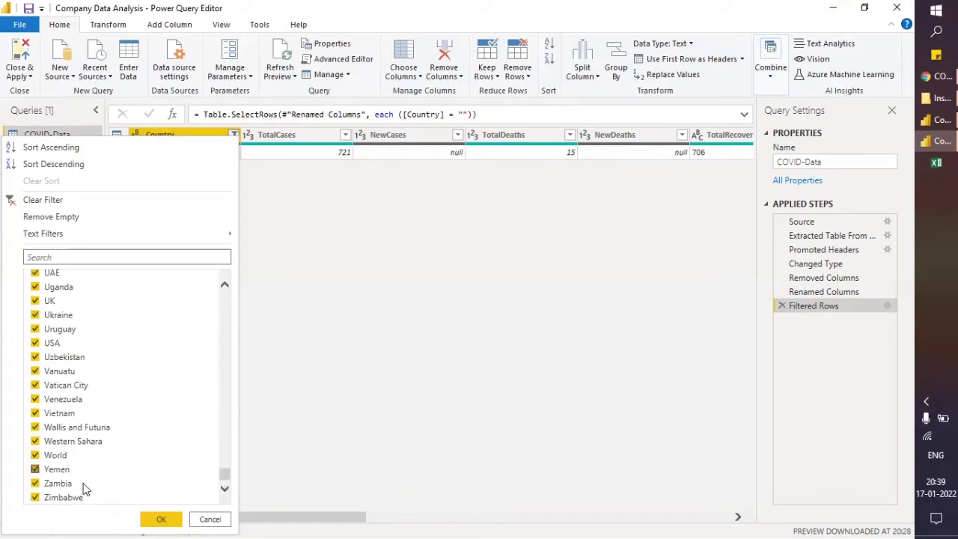
pyautogui.scroll(2, 83, 492)
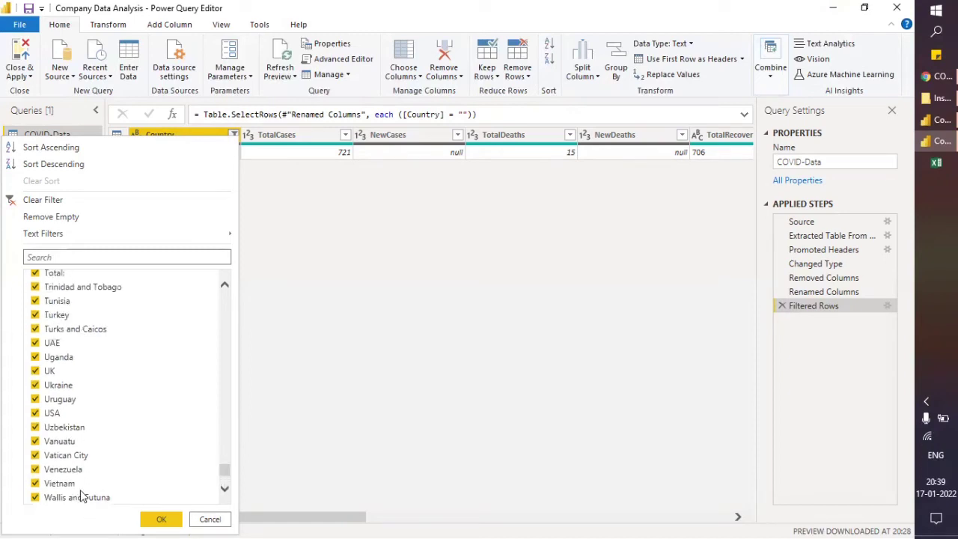
pyautogui.scroll(1, 66, 298)
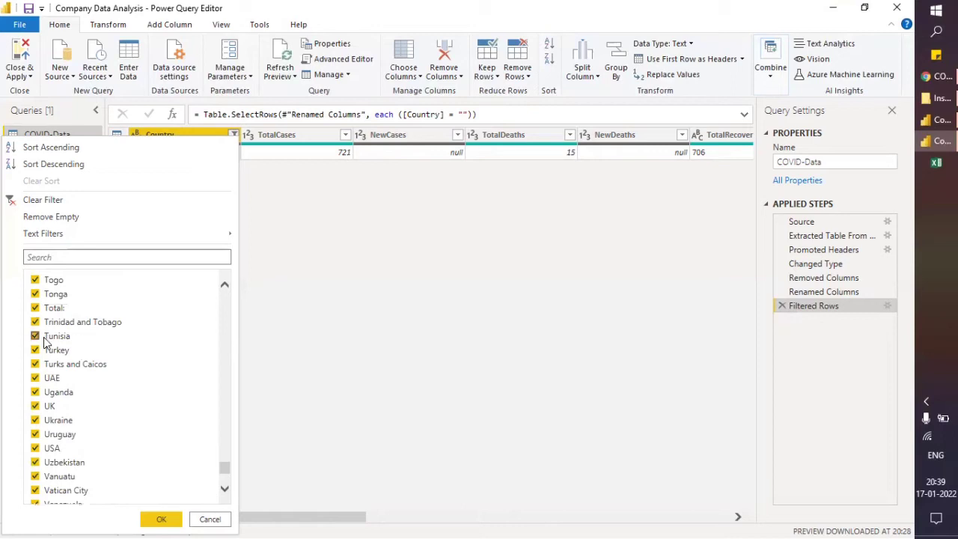
pyautogui.click(36, 309)
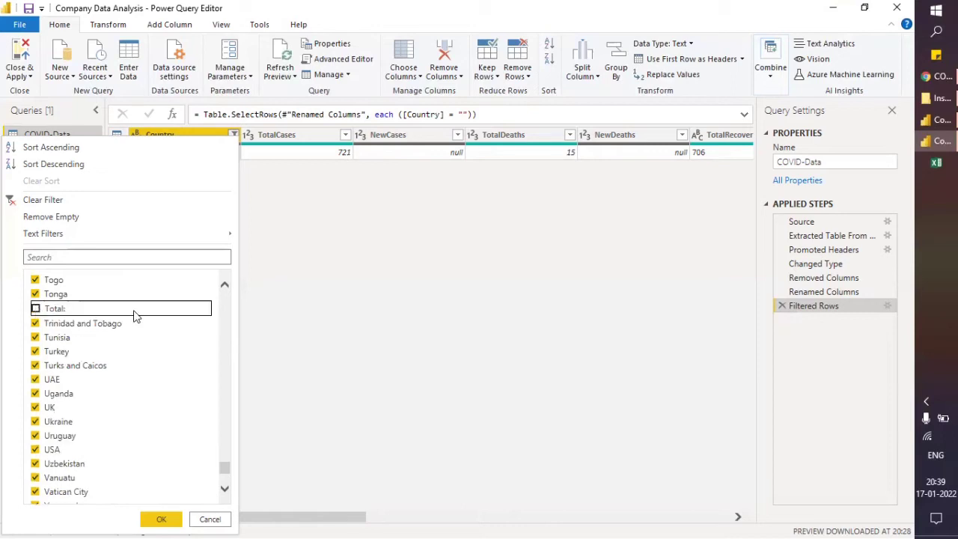
# Step: Examine the remaining entries in the Country column's filter list for other values that are not countries
pyautogui.scroll(15, 135, 326)
pyautogui.scroll(5, 135, 327)
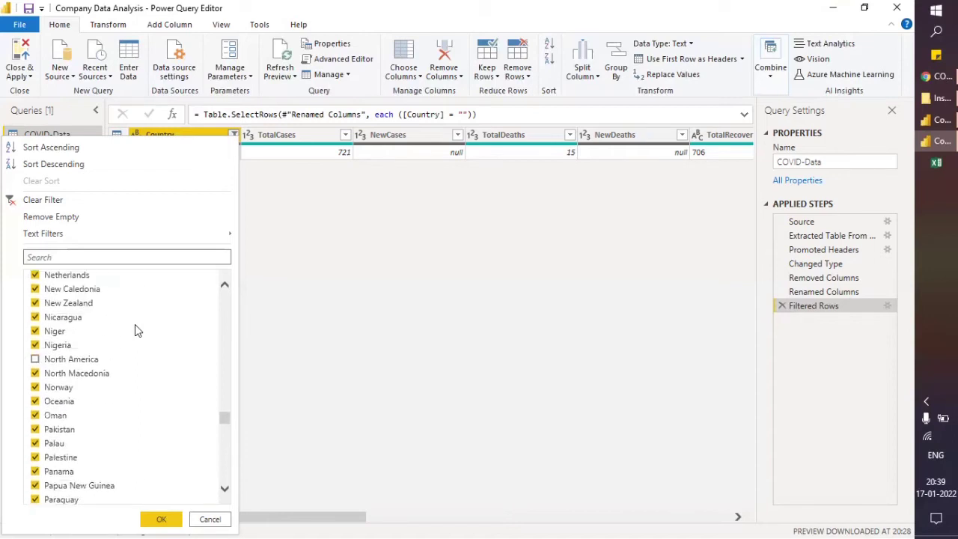
pyautogui.scroll(4, 135, 330)
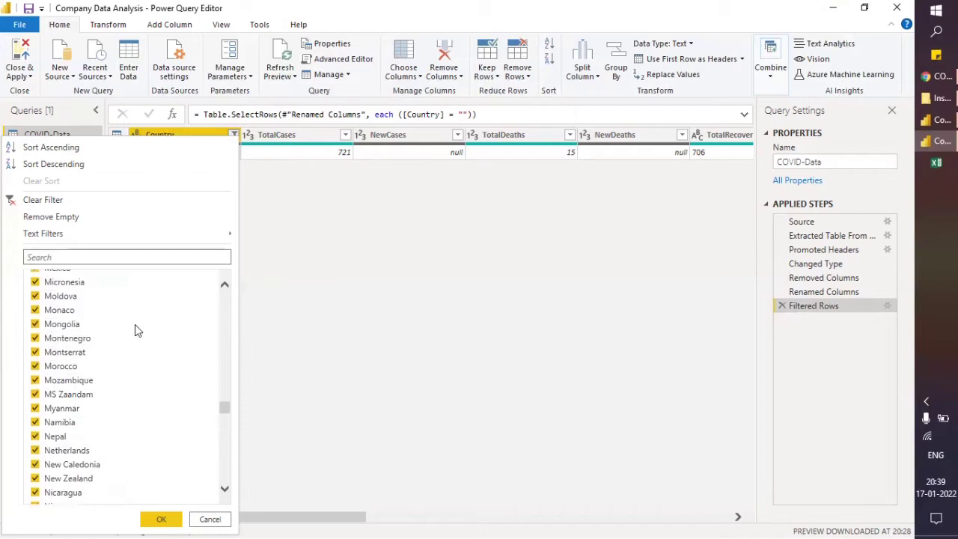
pyautogui.scroll(1, 137, 330)
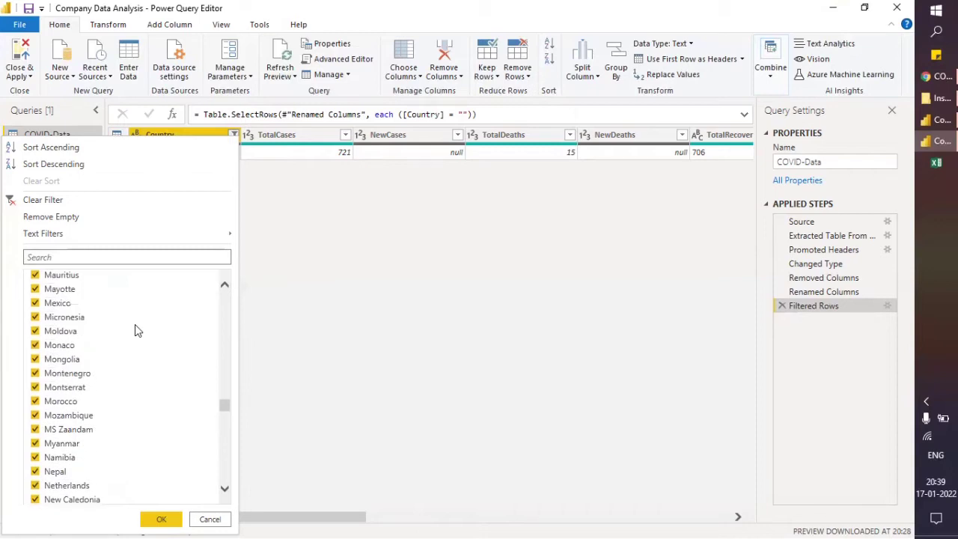
pyautogui.scroll(3, 135, 330)
pyautogui.scroll(1, 135, 330)
pyautogui.scroll(3, 135, 329)
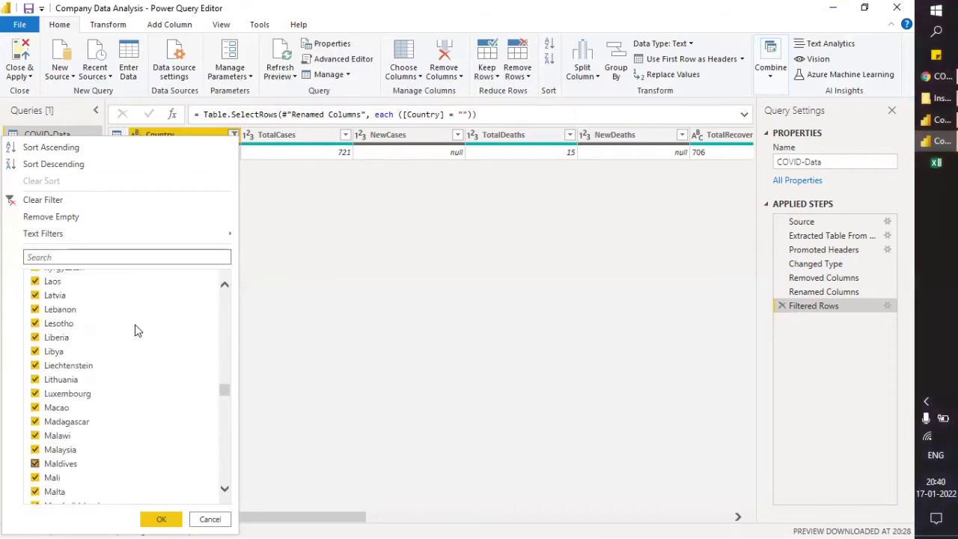
pyautogui.scroll(1, 134, 329)
pyautogui.scroll(-2, 135, 329)
pyautogui.scroll(-9, 135, 326)
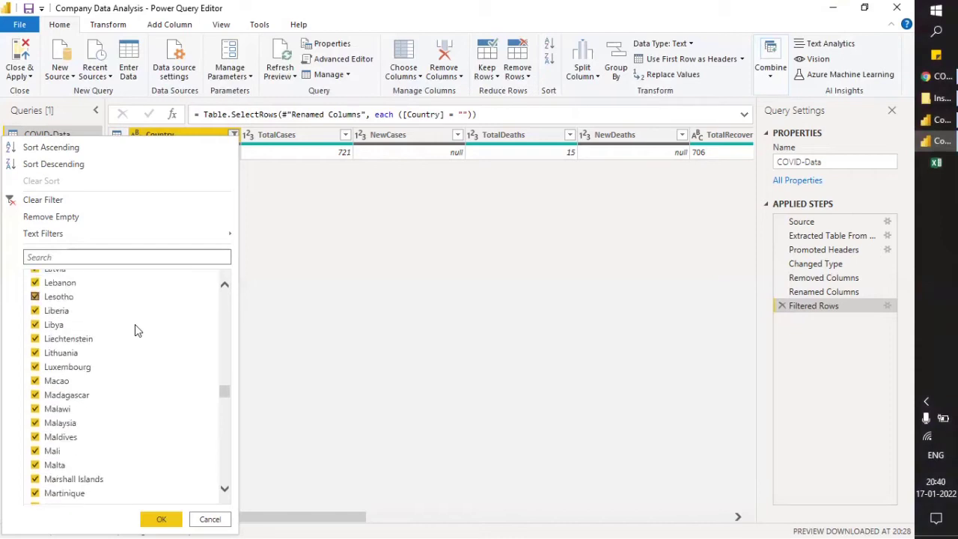
pyautogui.scroll(-9, 135, 329)
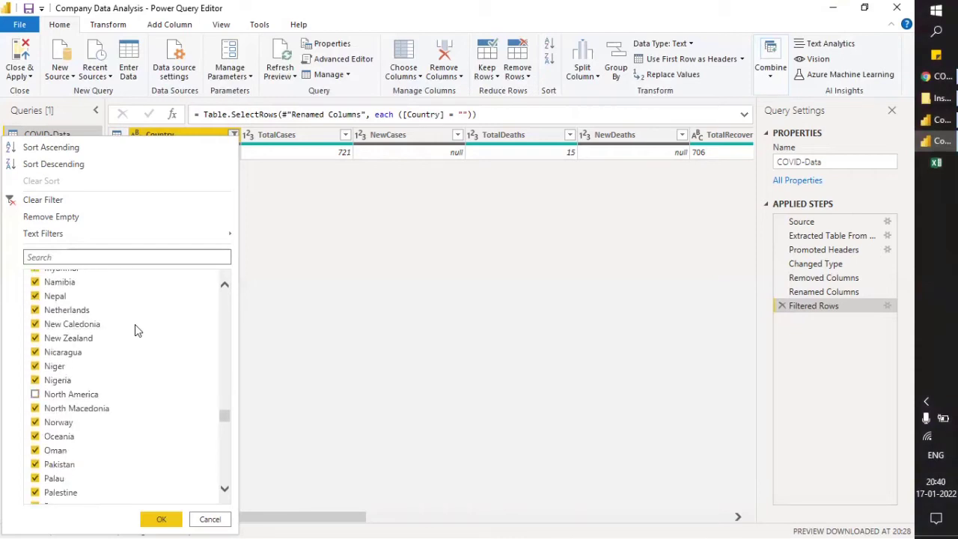
pyautogui.scroll(-1, 135, 326)
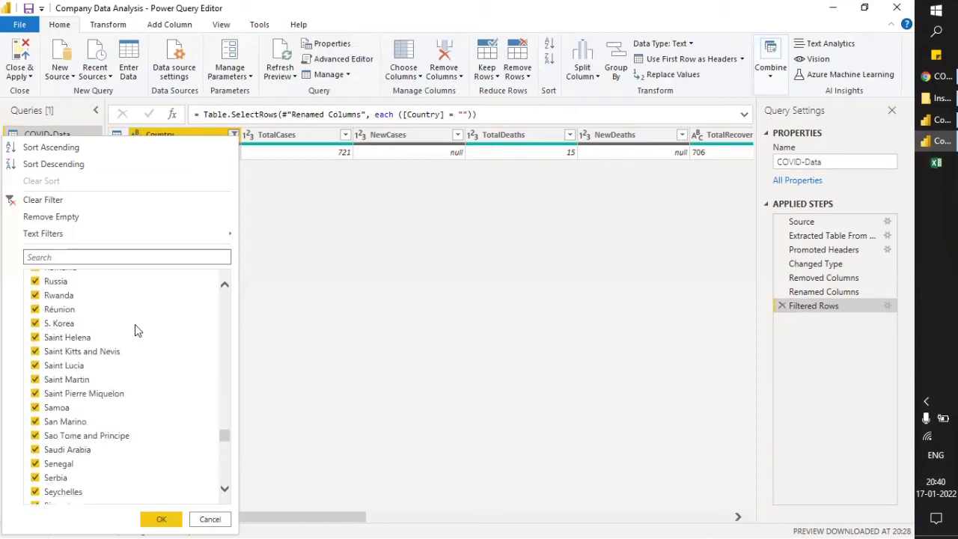
pyautogui.scroll(-1, 135, 326)
# Step: Apply the Country column's filter selection and check the filtered rows
pyautogui.click(166, 519)
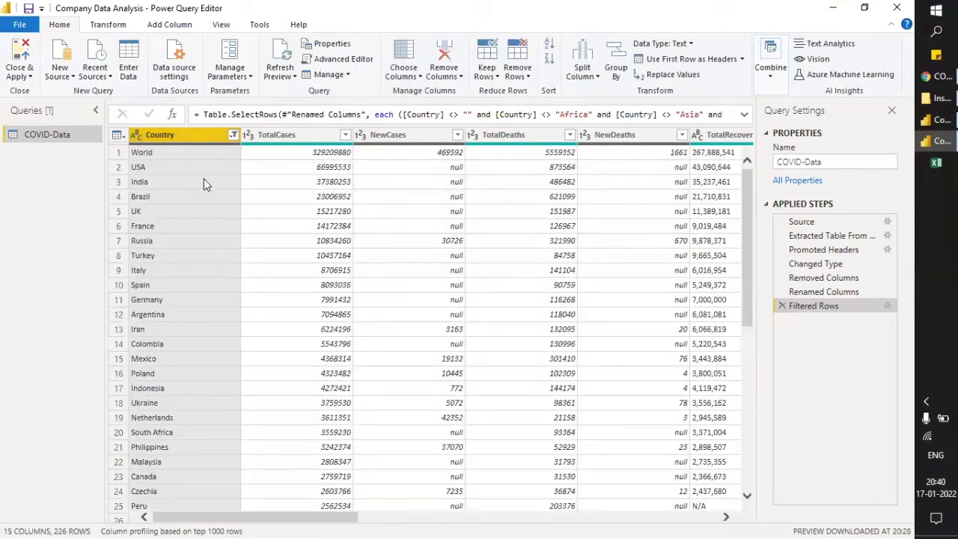
pyautogui.scroll(-7, 211, 199)
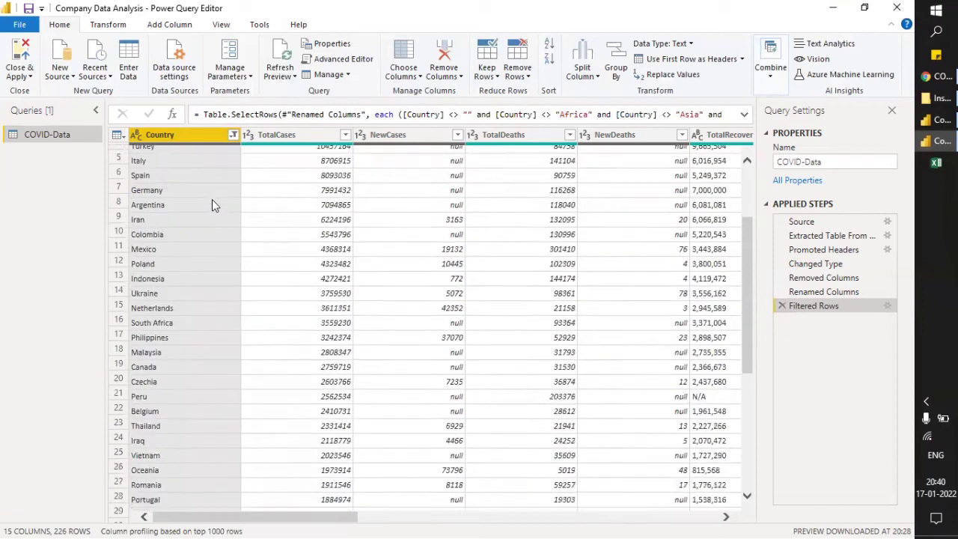
pyautogui.scroll(7, 212, 200)
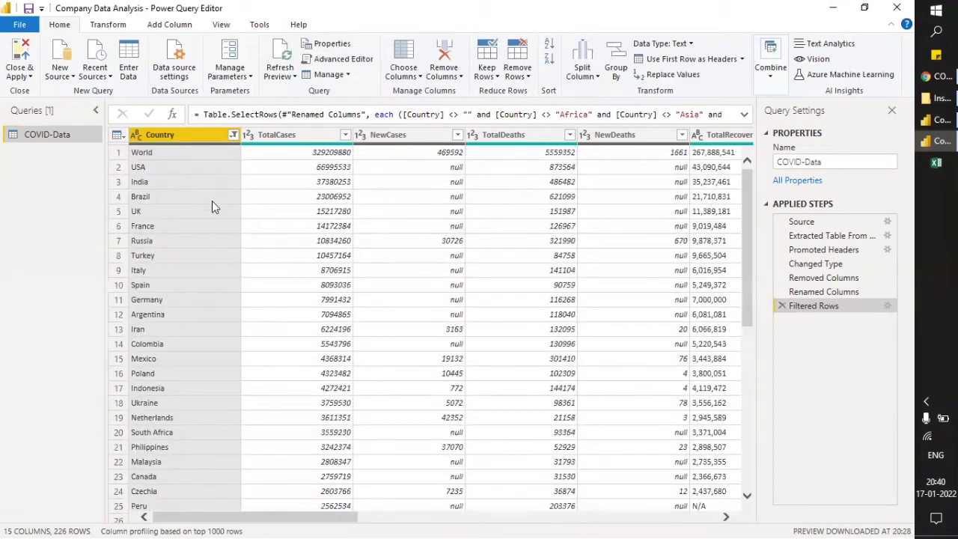
# Step: Exclude the World entry from the Country column's filter and apply the filter
pyautogui.click(234, 134)
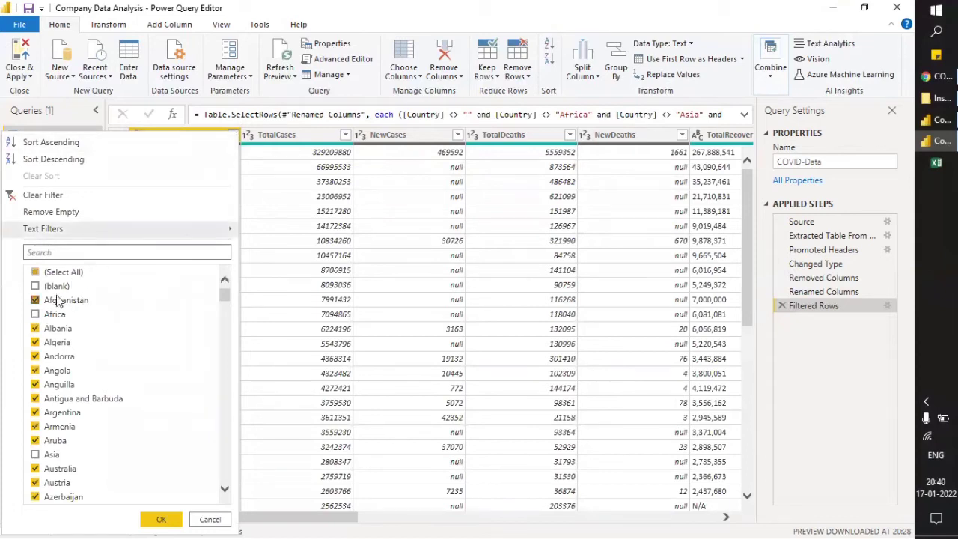
pyautogui.scroll(-1, 59, 456)
pyautogui.scroll(-11, 59, 456)
pyautogui.scroll(-6, 59, 456)
pyautogui.scroll(-8, 64, 454)
pyautogui.scroll(-9, 69, 452)
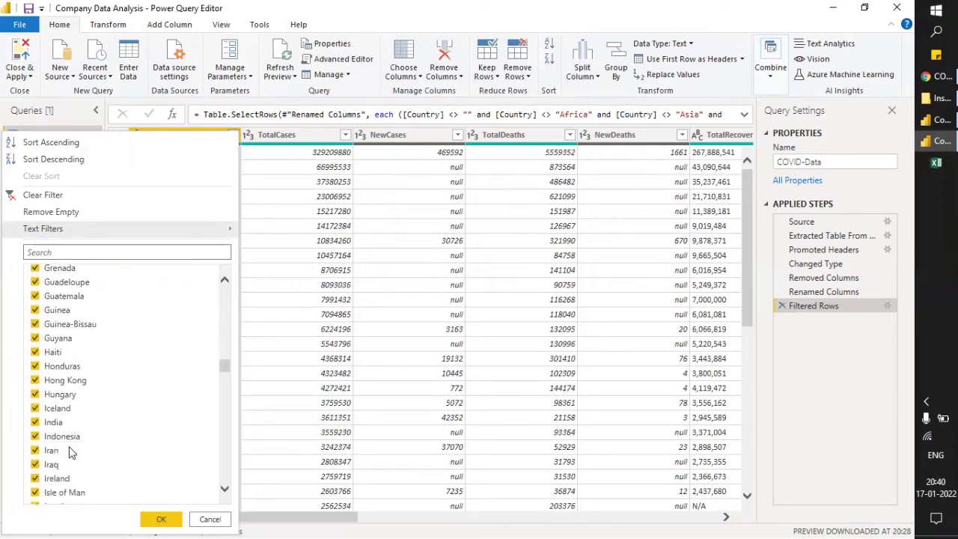
pyautogui.scroll(-10, 69, 452)
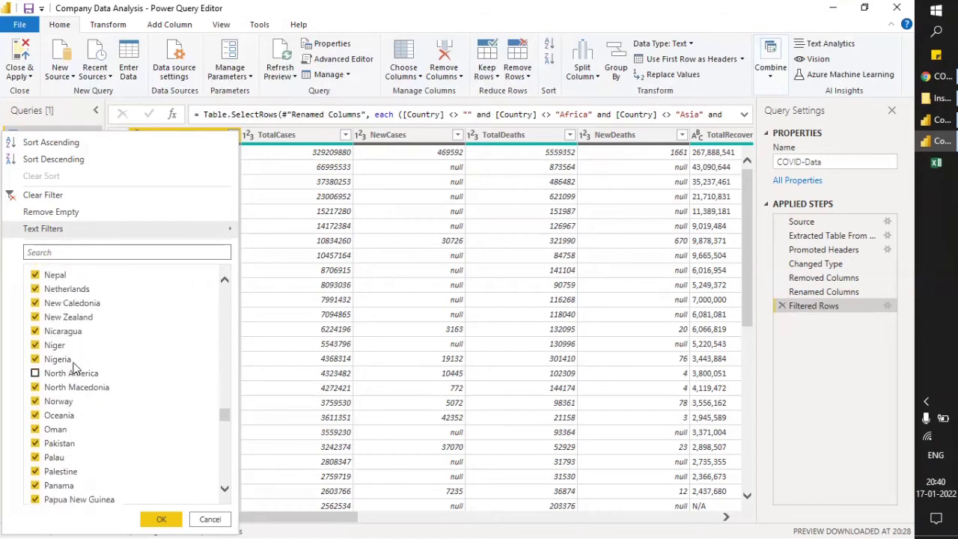
pyautogui.scroll(-3, 94, 429)
pyautogui.scroll(-9, 94, 429)
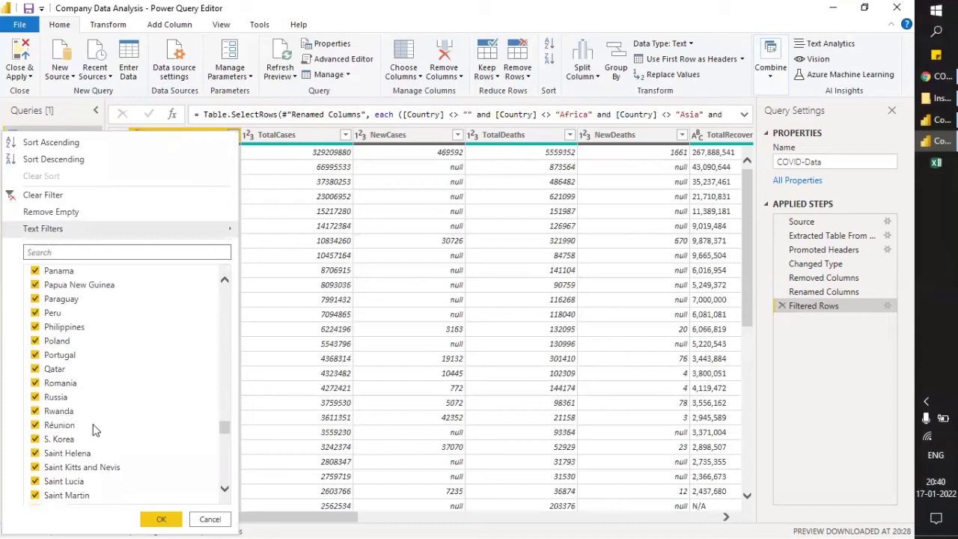
pyautogui.scroll(-7, 94, 430)
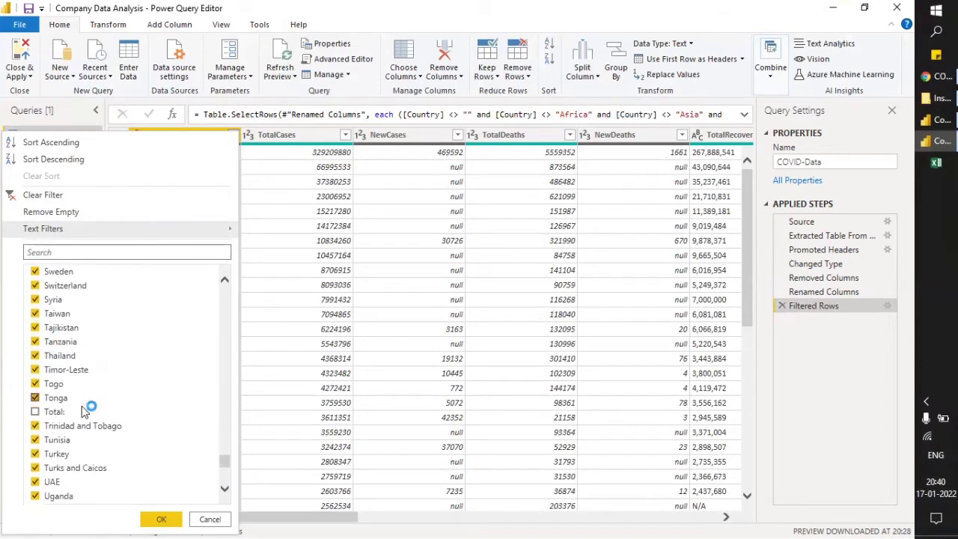
pyautogui.scroll(-4, 83, 411)
pyautogui.scroll(-1, 83, 418)
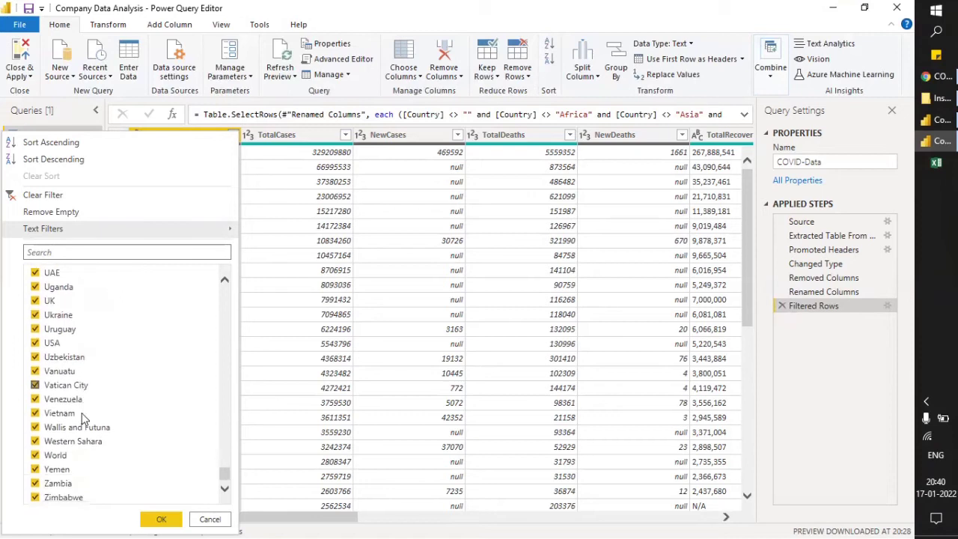
pyautogui.click(35, 456)
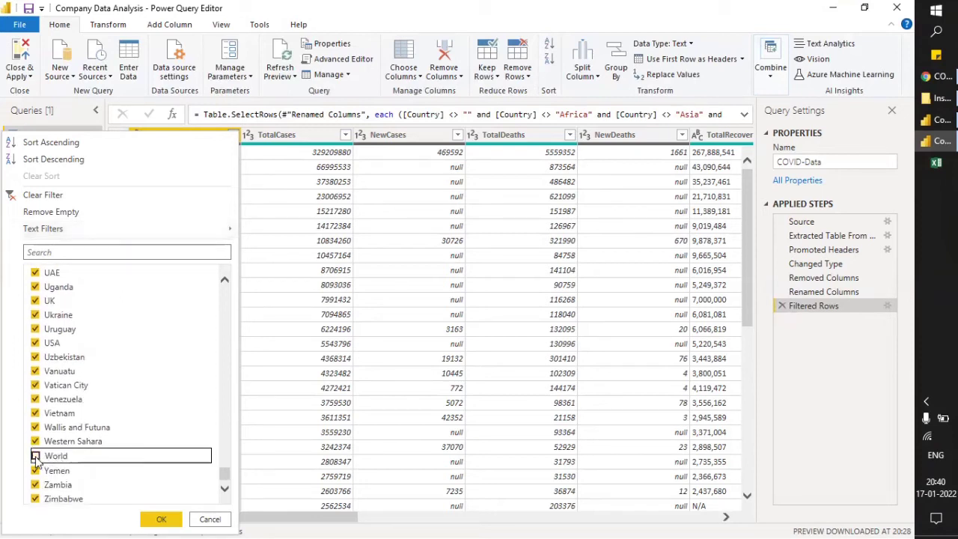
pyautogui.click(155, 518)
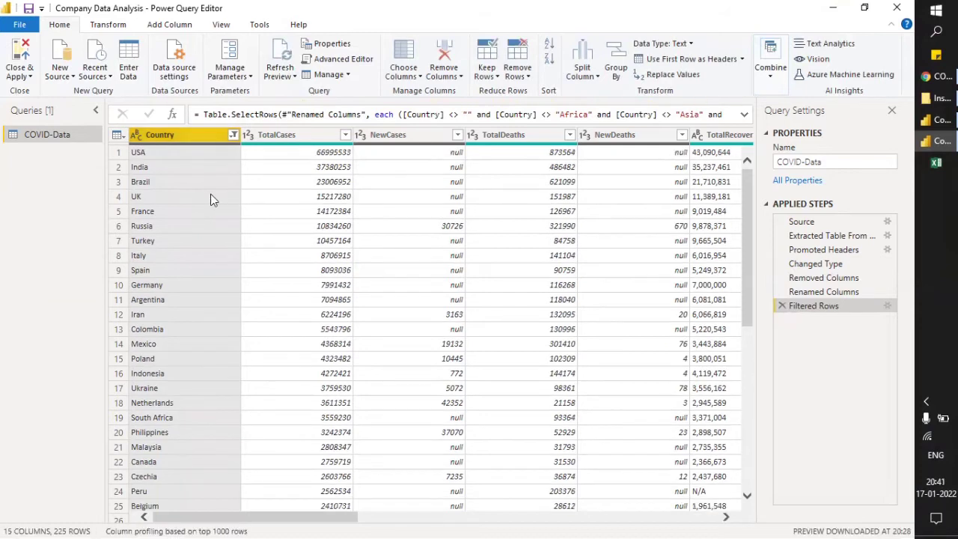
# Step: Sort the COVID-Data rows by Country in ascending order and look through the sorted country names
pyautogui.click(232, 135)
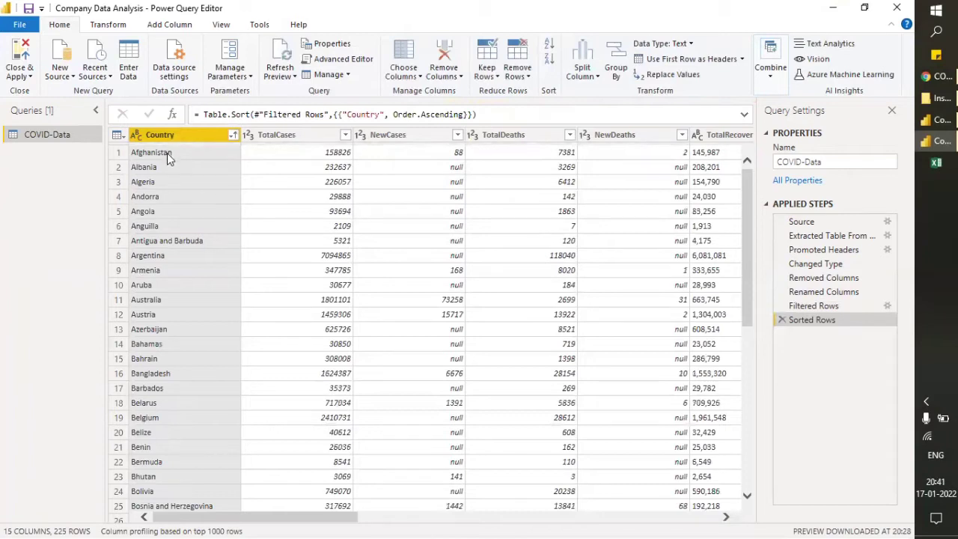
pyautogui.scroll(-3, 177, 348)
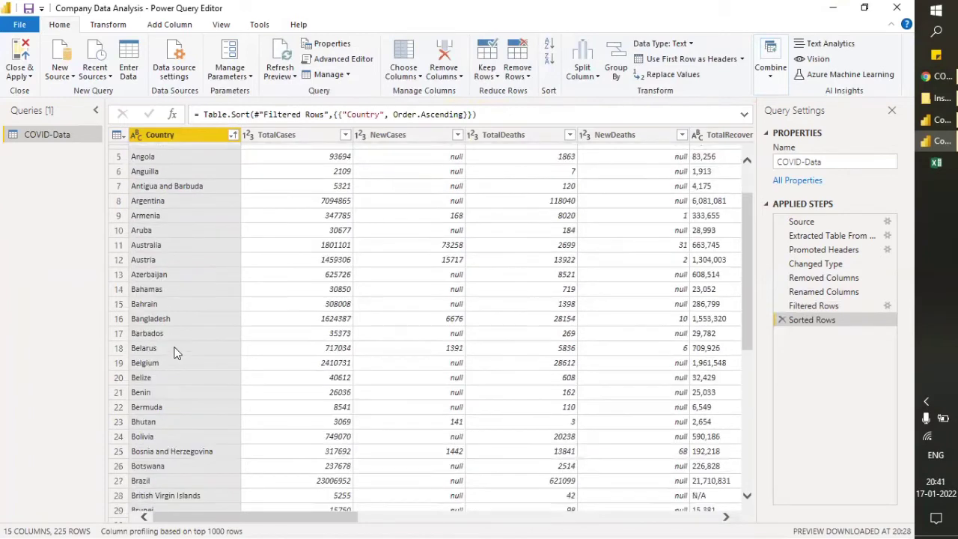
pyautogui.scroll(-8, 177, 349)
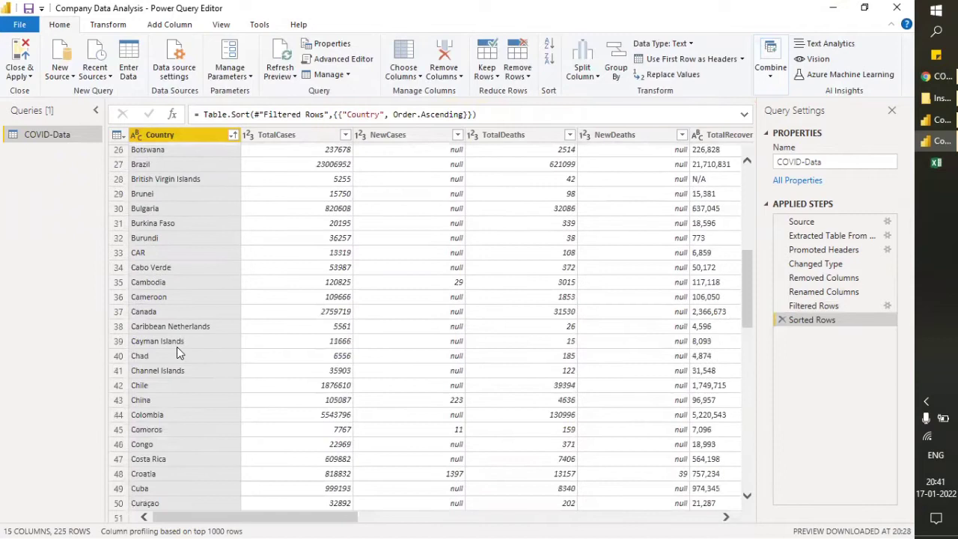
pyautogui.scroll(-7, 177, 346)
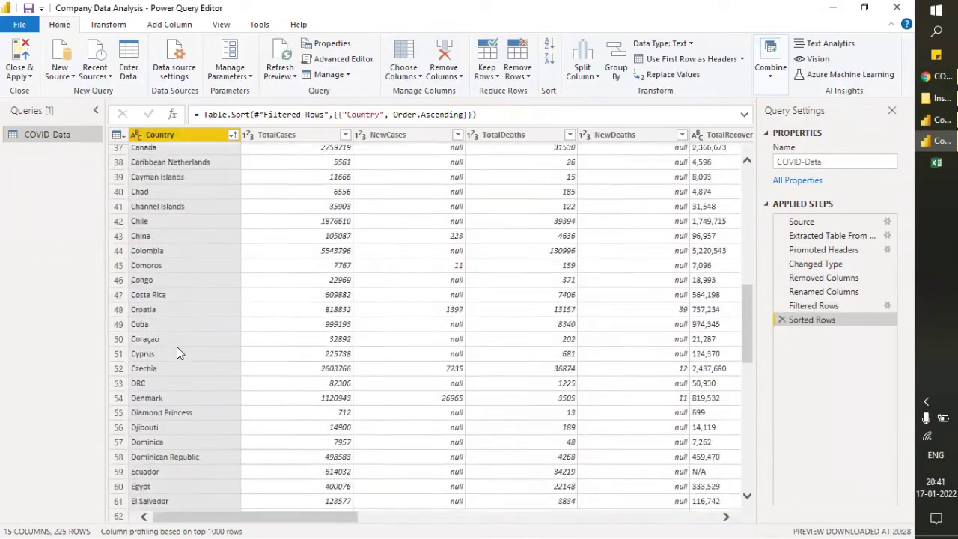
pyautogui.scroll(-7, 178, 346)
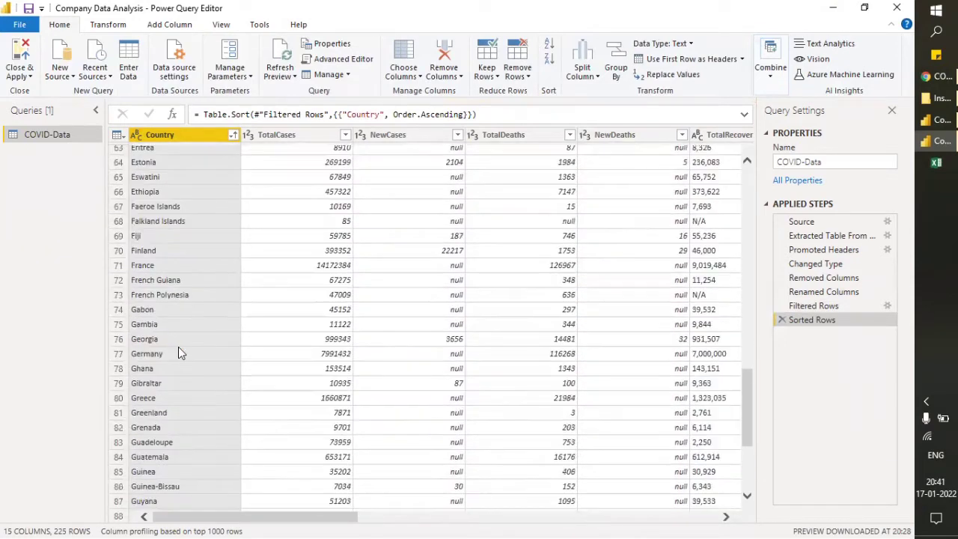
pyautogui.scroll(-2, 178, 353)
pyautogui.scroll(-1, 178, 353)
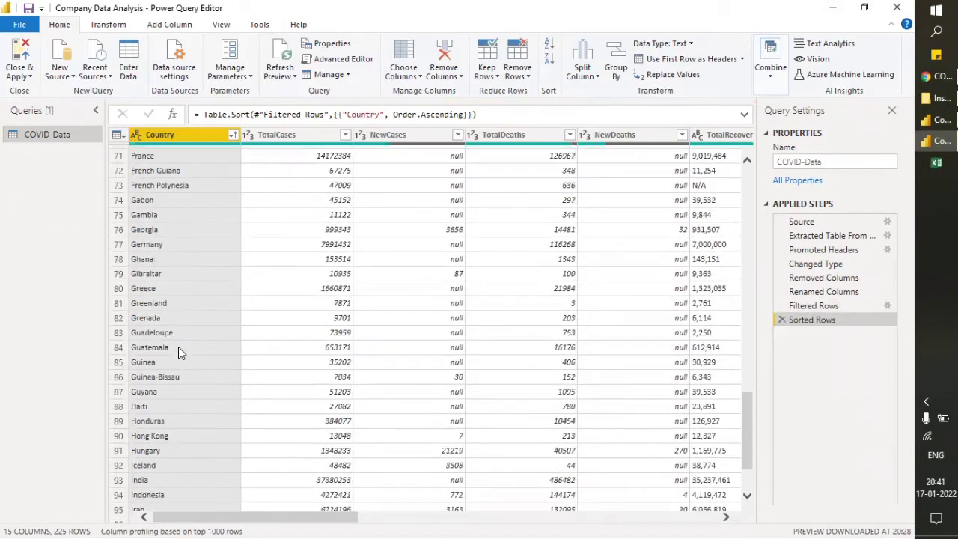
pyautogui.scroll(13, 179, 346)
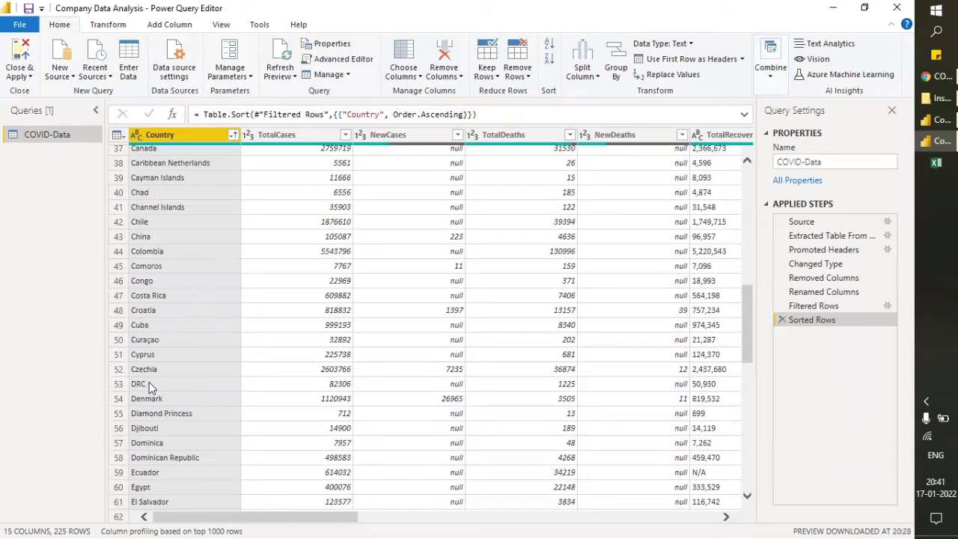
# Step: Examine the rest of the sorted Country column for entries that are not countries
pyautogui.scroll(-3, 165, 386)
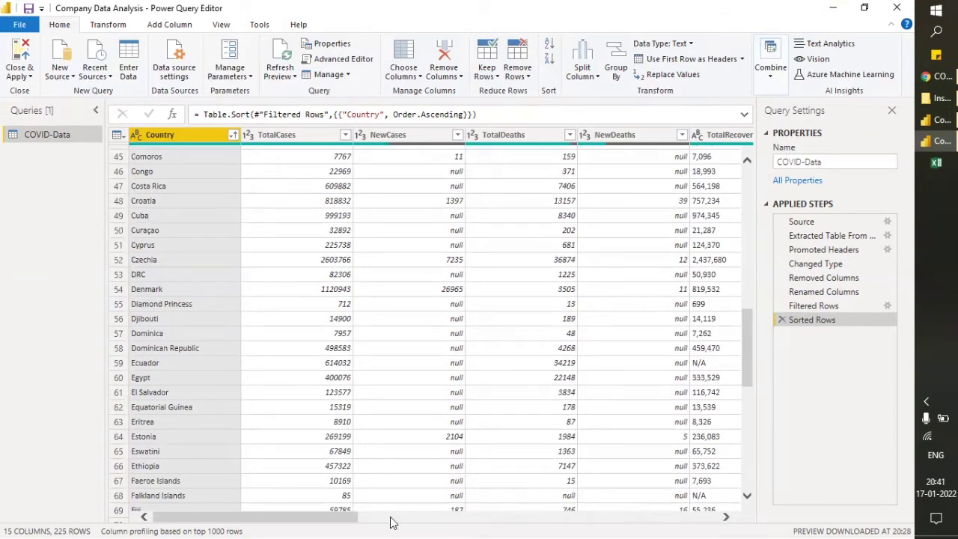
pyautogui.moveTo(341, 517)
pyautogui.mouseDown()
pyautogui.moveTo(374, 517)
pyautogui.moveTo(343, 518)
pyautogui.mouseUp()
pyautogui.scroll(-6, 200, 306)
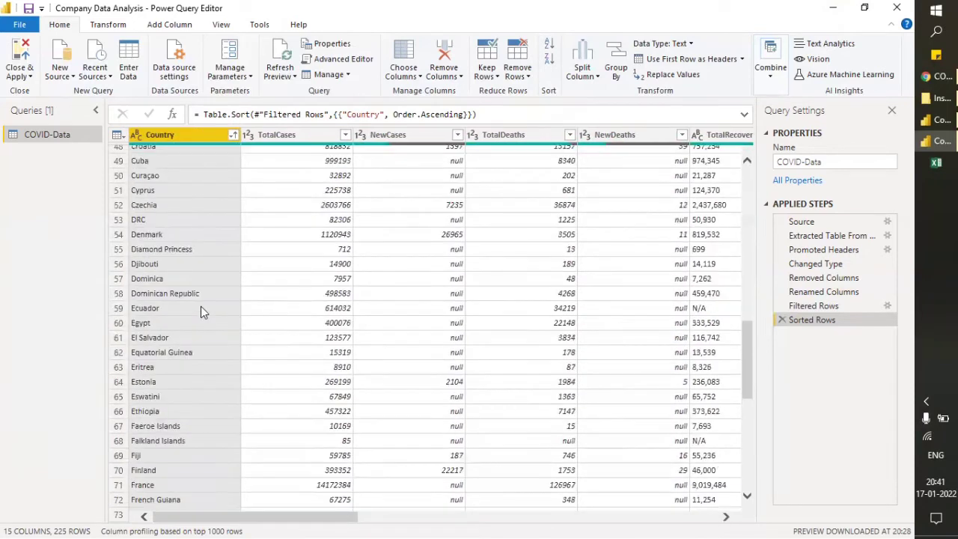
pyautogui.scroll(-8, 200, 306)
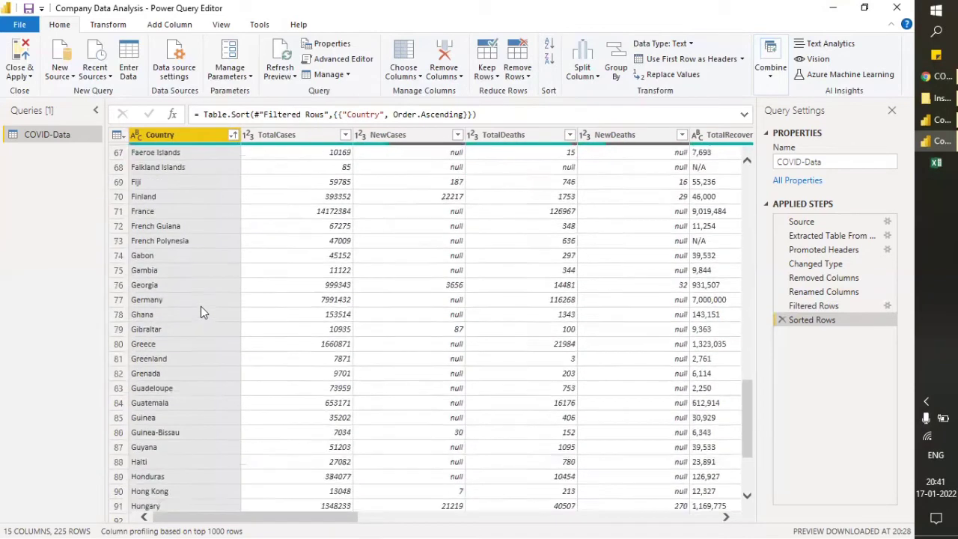
pyautogui.scroll(-9, 201, 312)
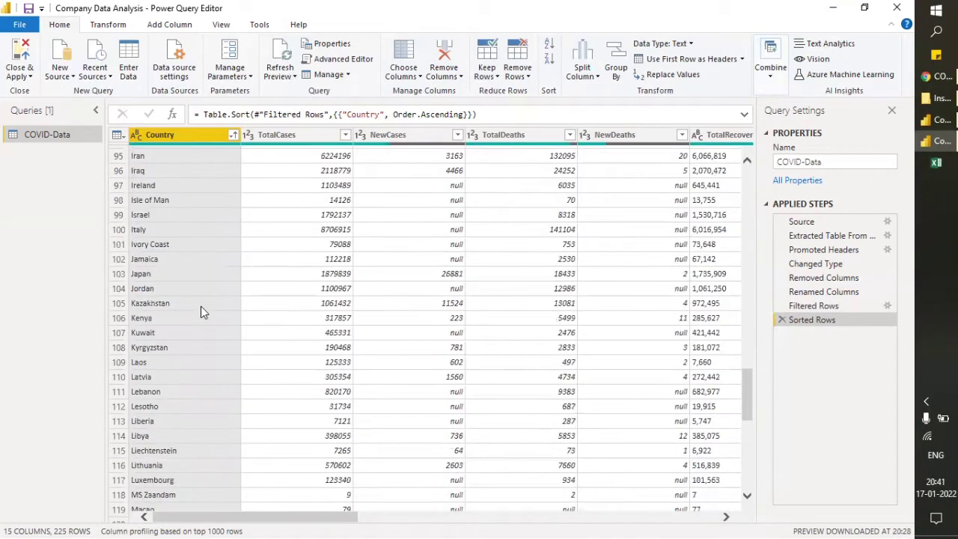
pyautogui.scroll(-4, 200, 312)
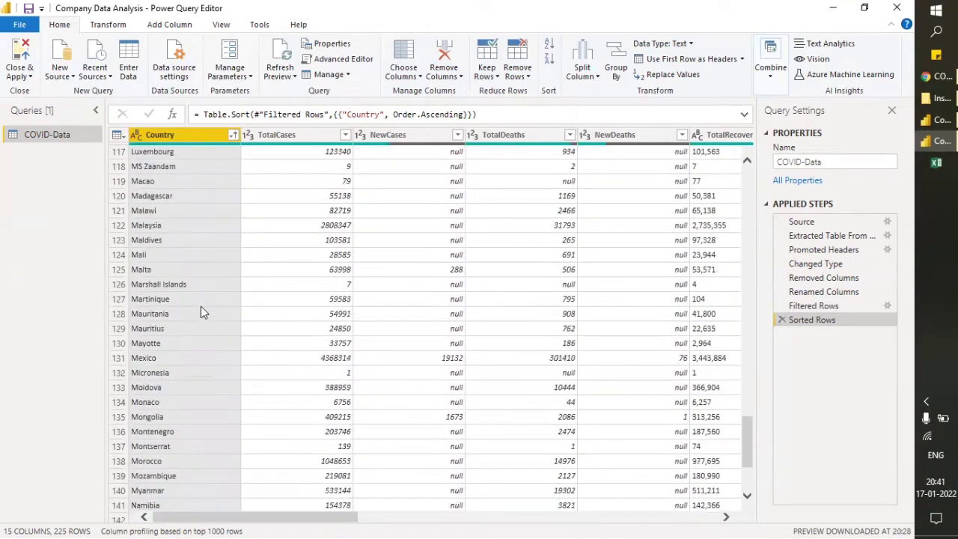
pyautogui.scroll(-5, 200, 312)
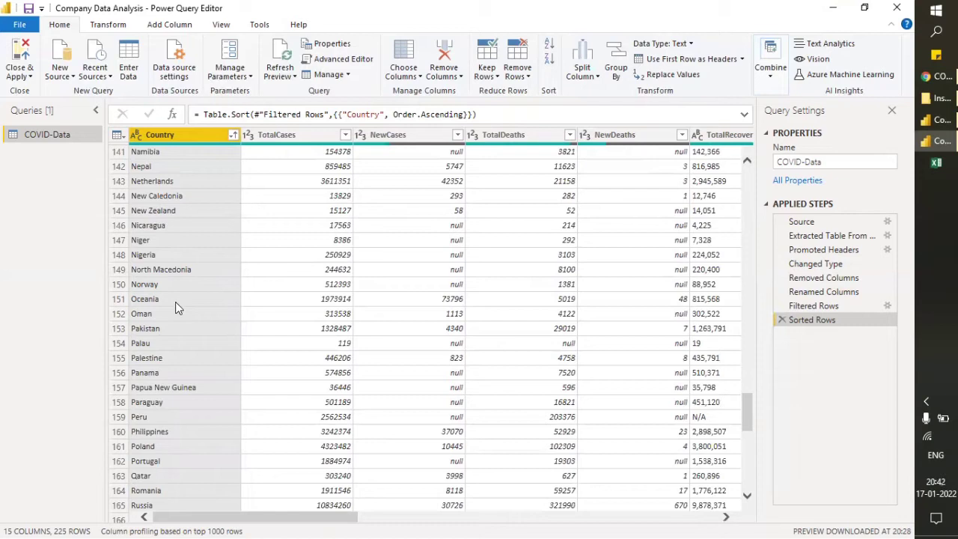
pyautogui.scroll(9, 175, 302)
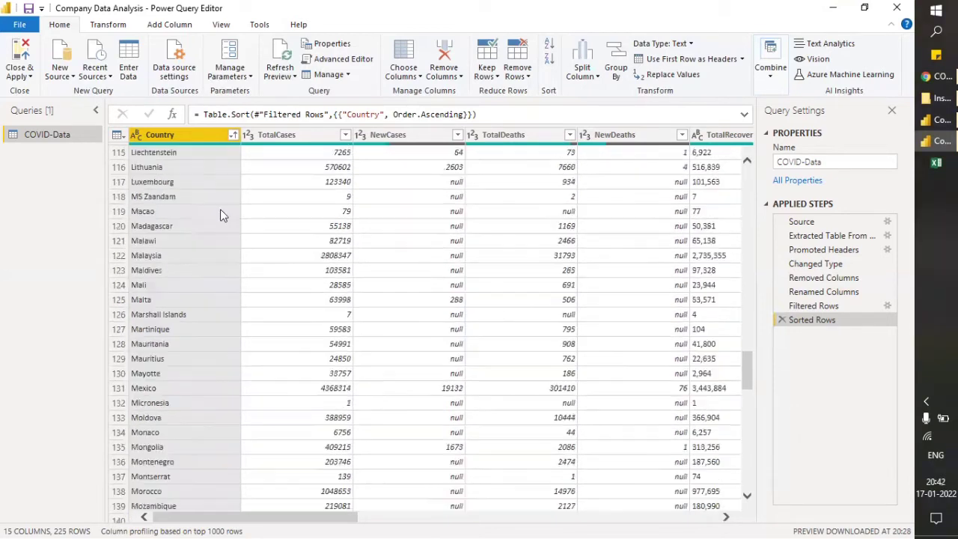
# Step: Exclude the Oceania entry from the Country column's filter and apply the filter
pyautogui.click(233, 135)
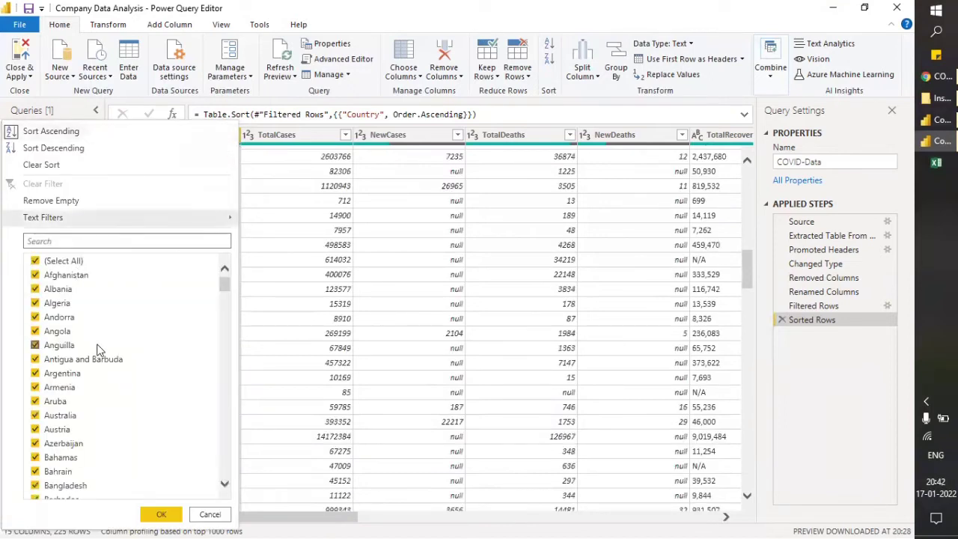
pyautogui.scroll(-1, 99, 350)
pyautogui.scroll(-20, 101, 350)
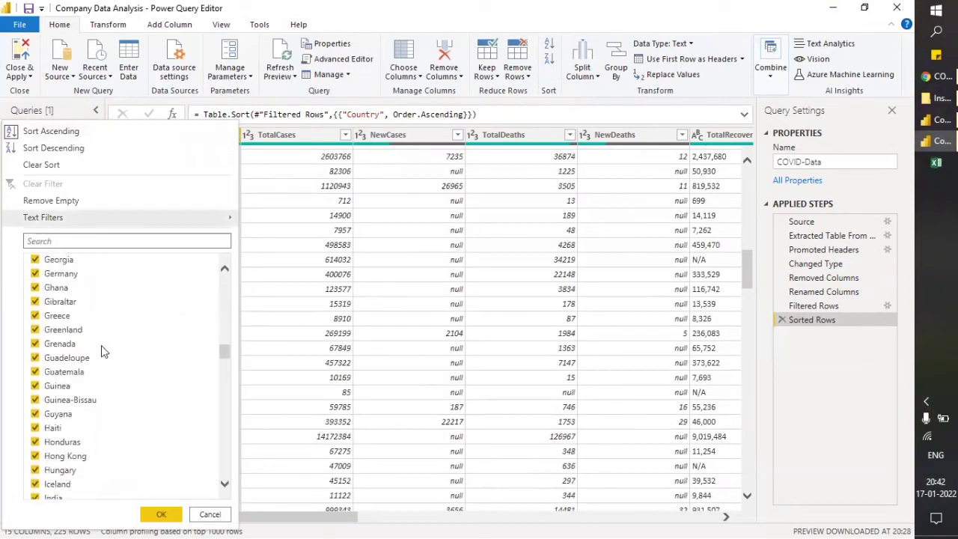
pyautogui.scroll(-20, 104, 350)
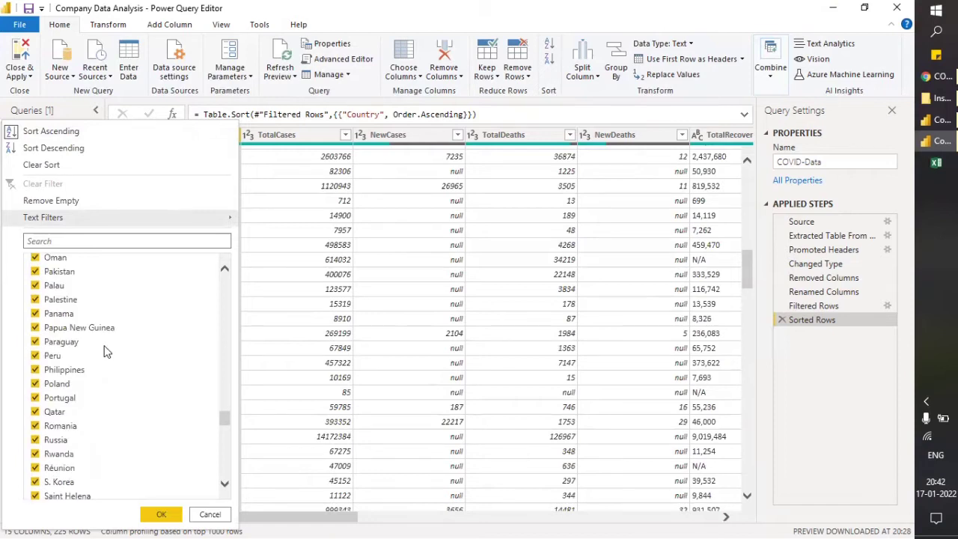
pyautogui.scroll(15, 107, 352)
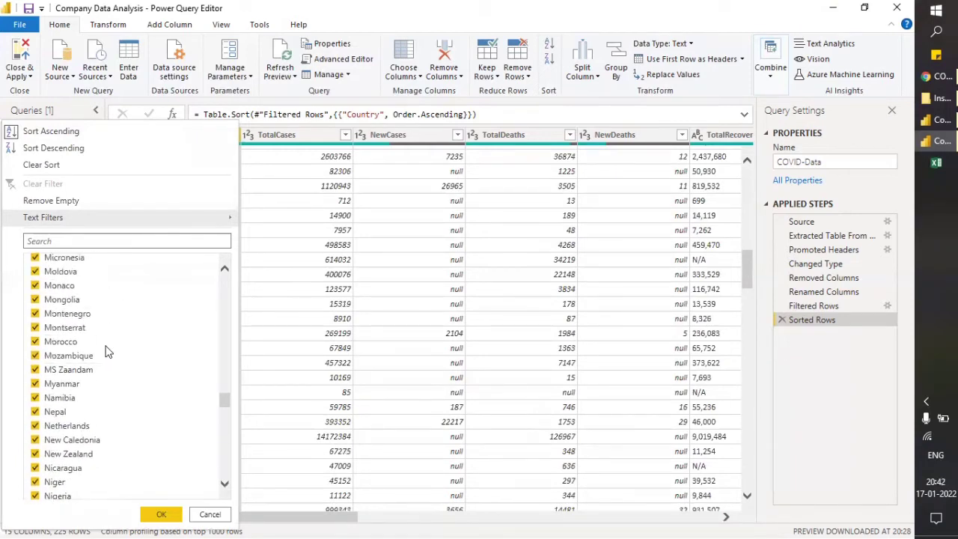
pyautogui.scroll(-2, 107, 350)
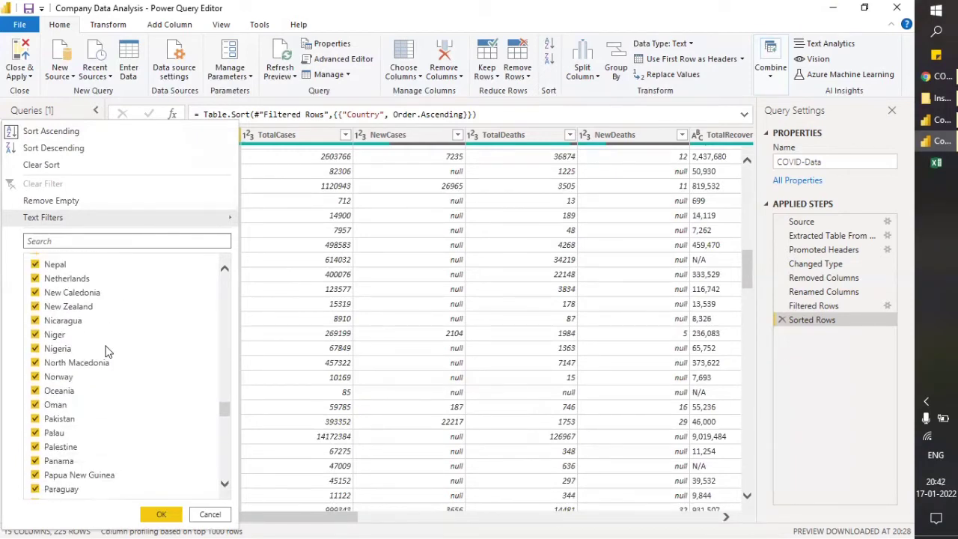
pyautogui.click(36, 392)
pyautogui.click(154, 514)
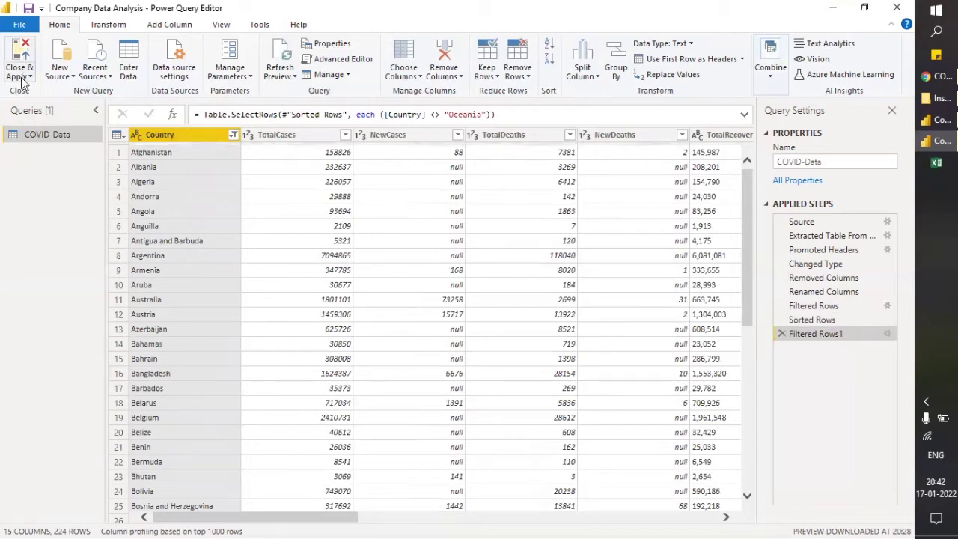
# Step: Review the remaining columns, close the query editor with the changes applied, and expand the COVID-Data table's fields
pyautogui.moveTo(248, 521); pyautogui.dragTo(648, 522)
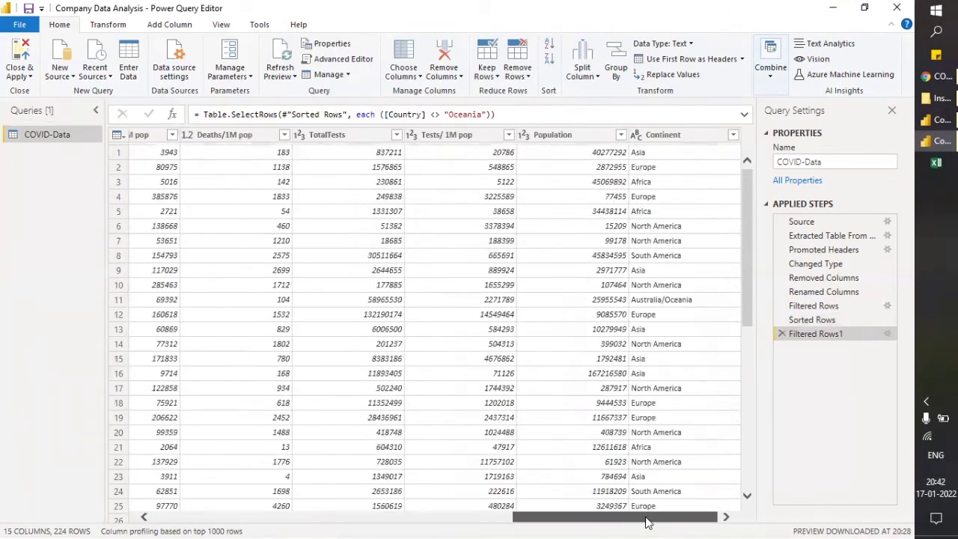
pyautogui.moveTo(647, 522); pyautogui.dragTo(288, 522)
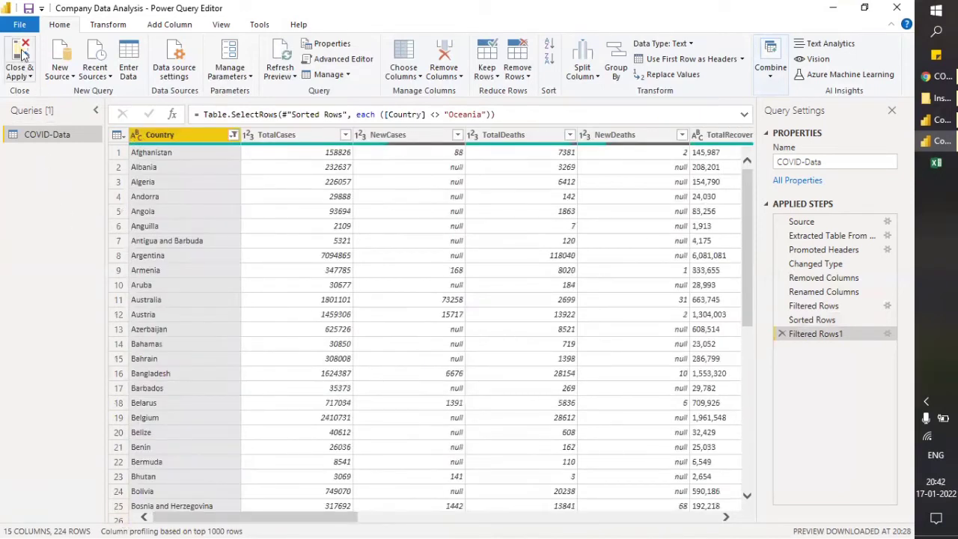
pyautogui.click(27, 77)
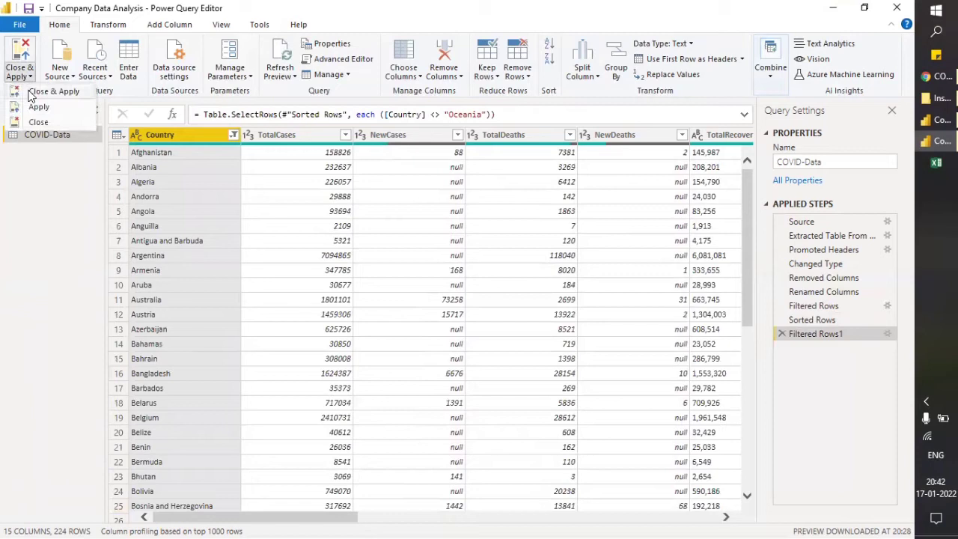
pyautogui.click(46, 92)
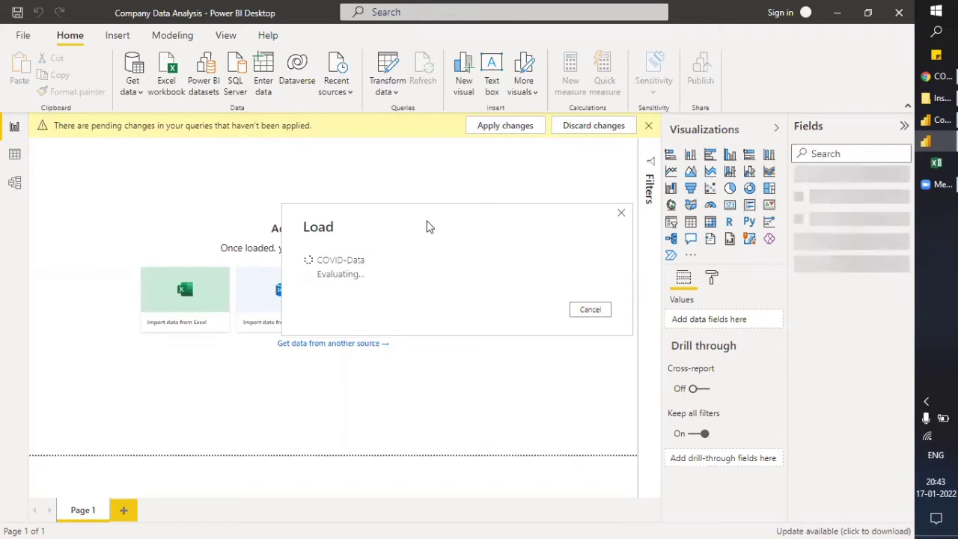
pyautogui.moveTo(428, 227); pyautogui.dragTo(305, 252)
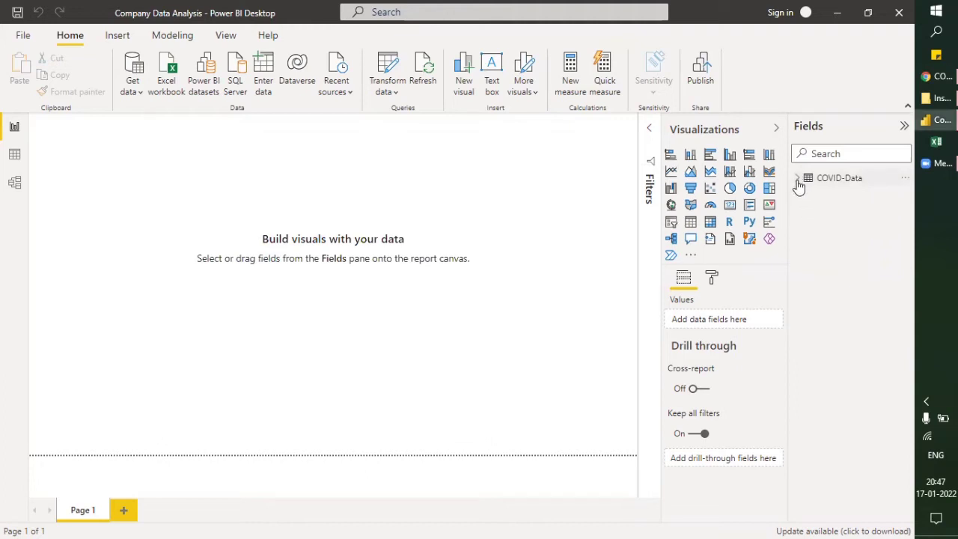
pyautogui.click(799, 180)
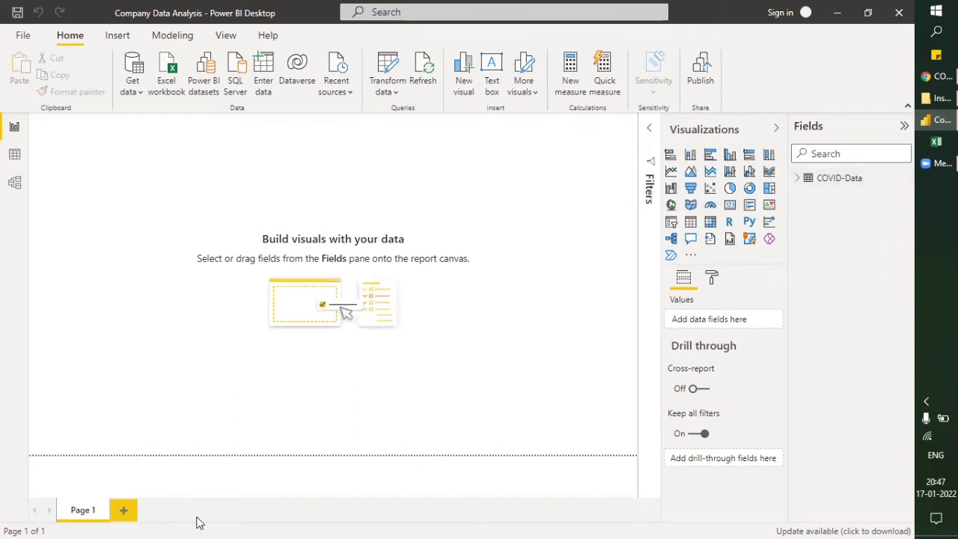
pyautogui.click(795, 181)
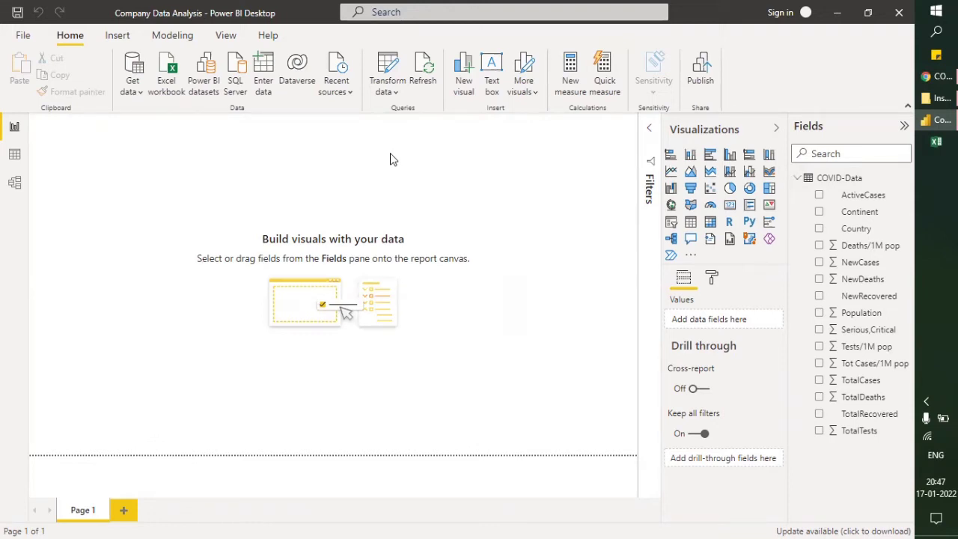
# Step: Insert a rounded rectangle on the report page and resize it into a thin full-width banner along the page's upper edge
pyautogui.click(227, 38)
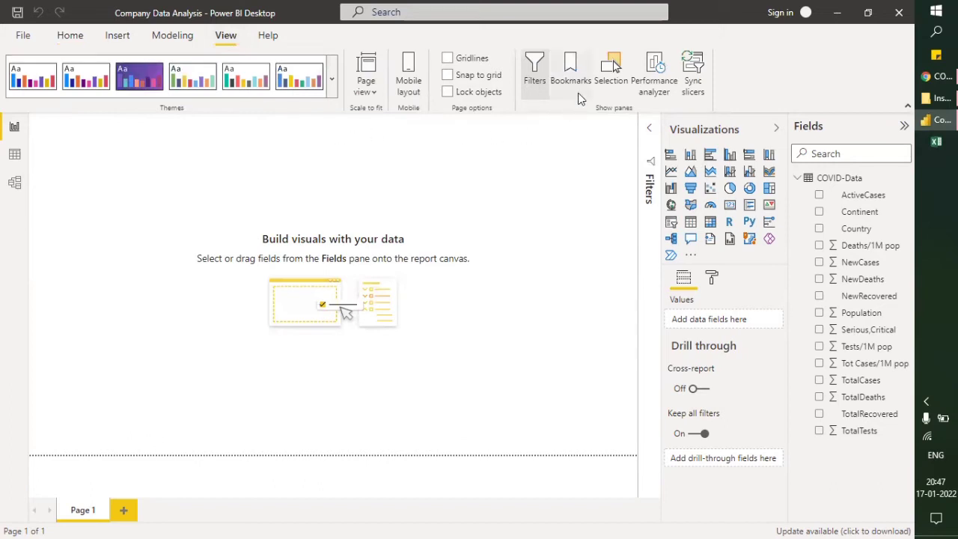
pyautogui.click(119, 37)
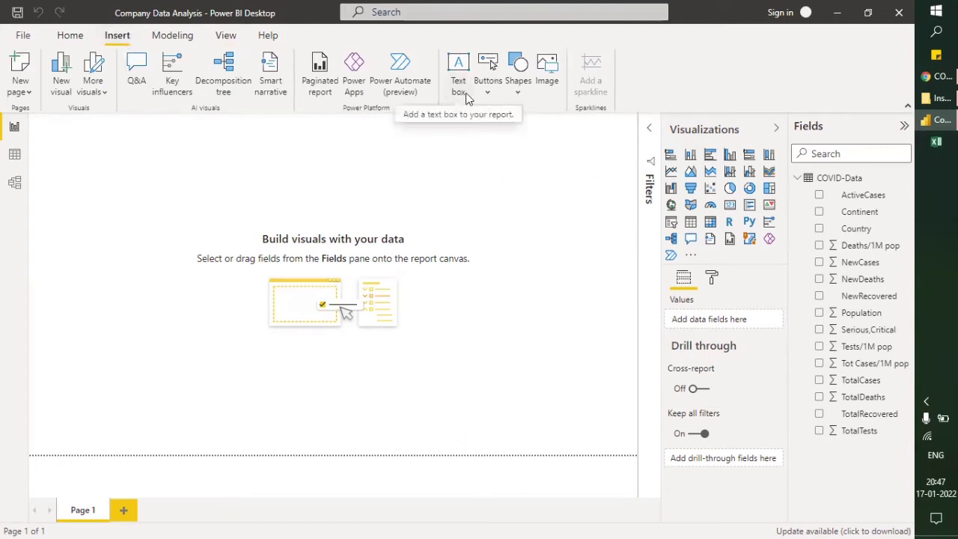
pyautogui.click(522, 92)
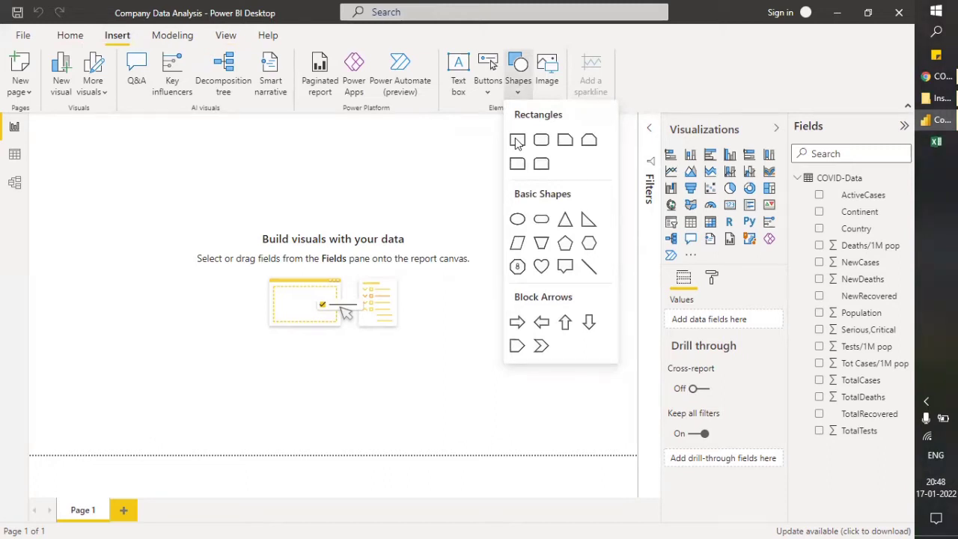
pyautogui.click(539, 140)
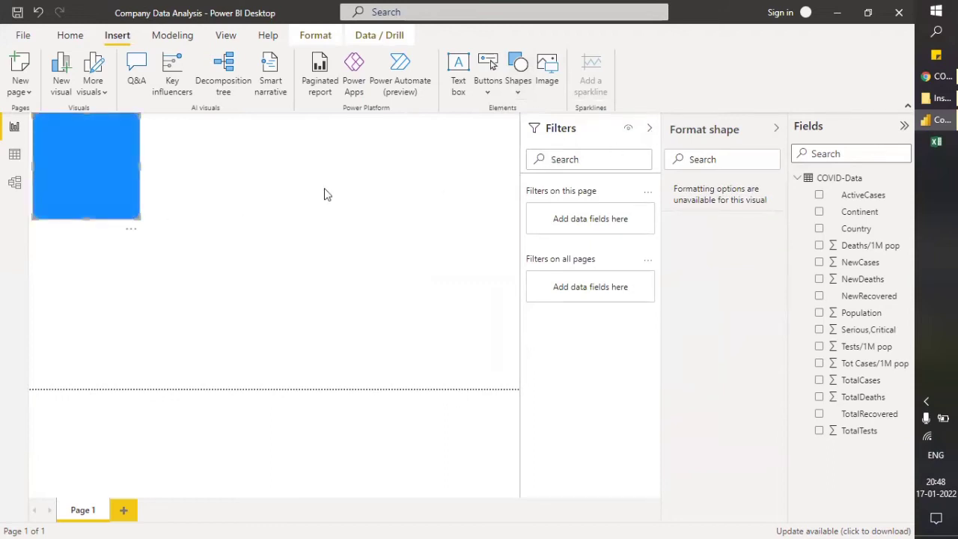
pyautogui.moveTo(138, 218); pyautogui.dragTo(327, 192)
pyautogui.moveTo(478, 165); pyautogui.dragTo(517, 141)
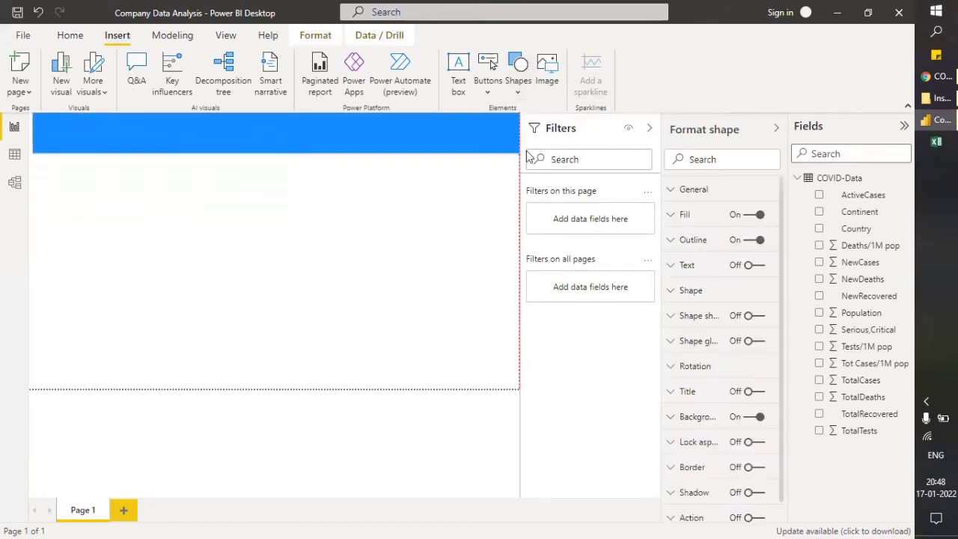
pyautogui.click(649, 128)
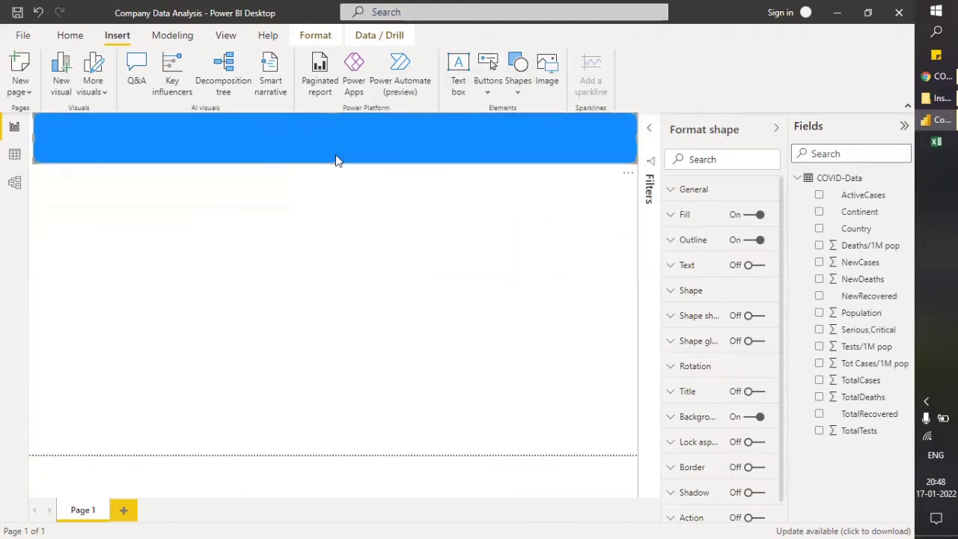
pyautogui.moveTo(336, 159); pyautogui.dragTo(336, 152)
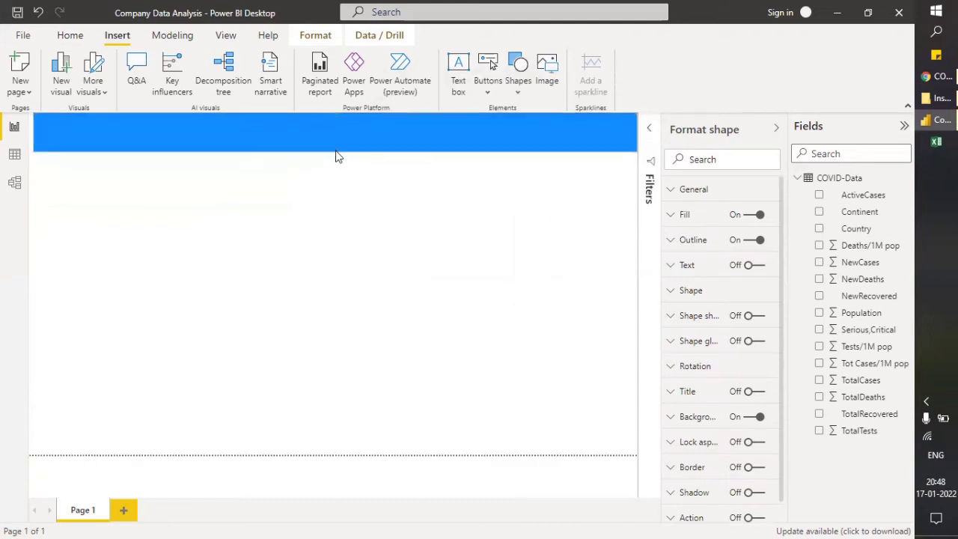
# Step: Set the banner rectangle's fill to a medium purple theme colour
pyautogui.click(672, 216)
pyautogui.click(705, 257)
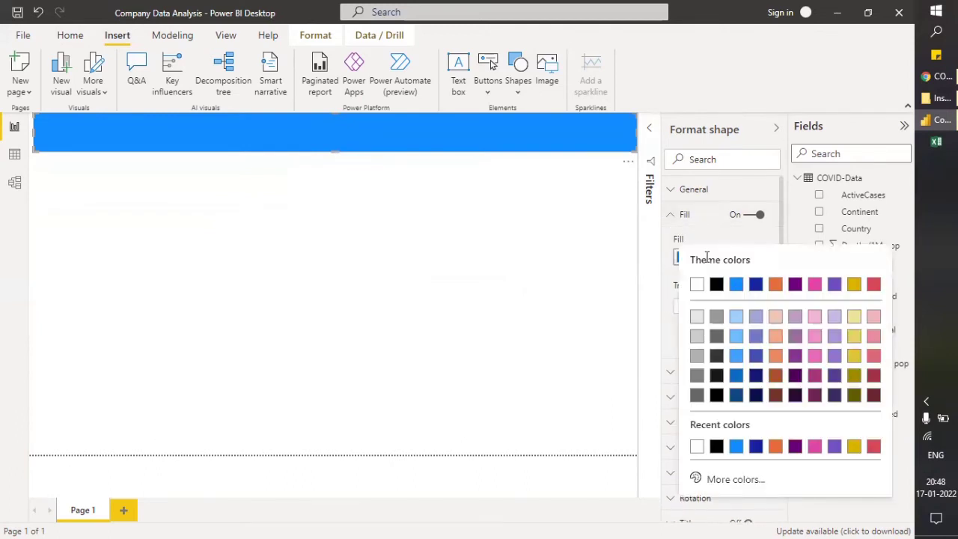
pyautogui.click(834, 357)
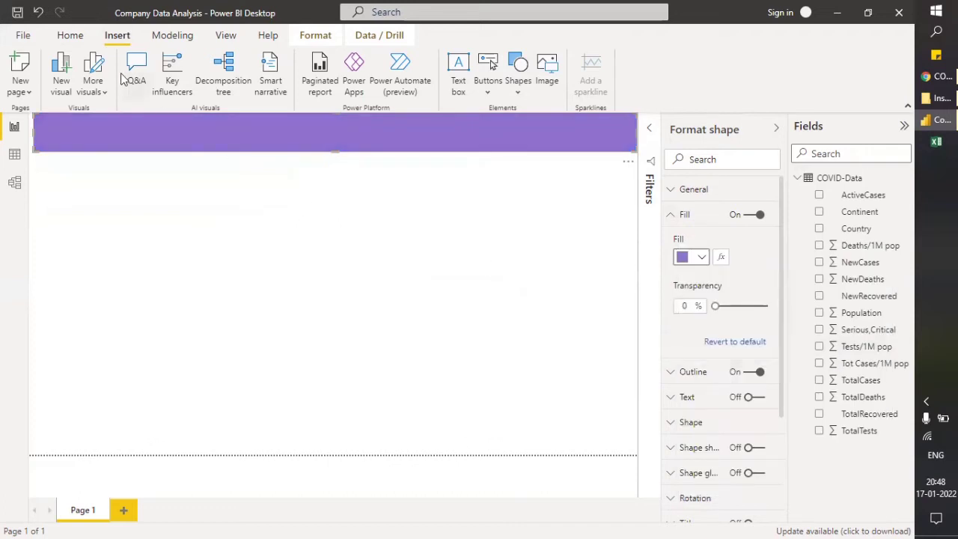
# Step: Try the dark blue wave-patterned report theme and replace it with the purple gradient theme
pyautogui.click(161, 39)
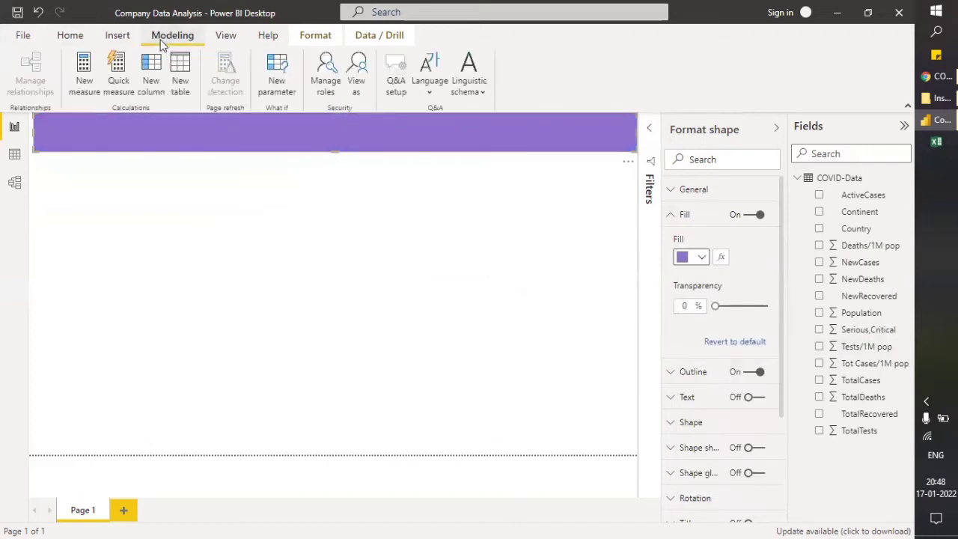
pyautogui.click(224, 36)
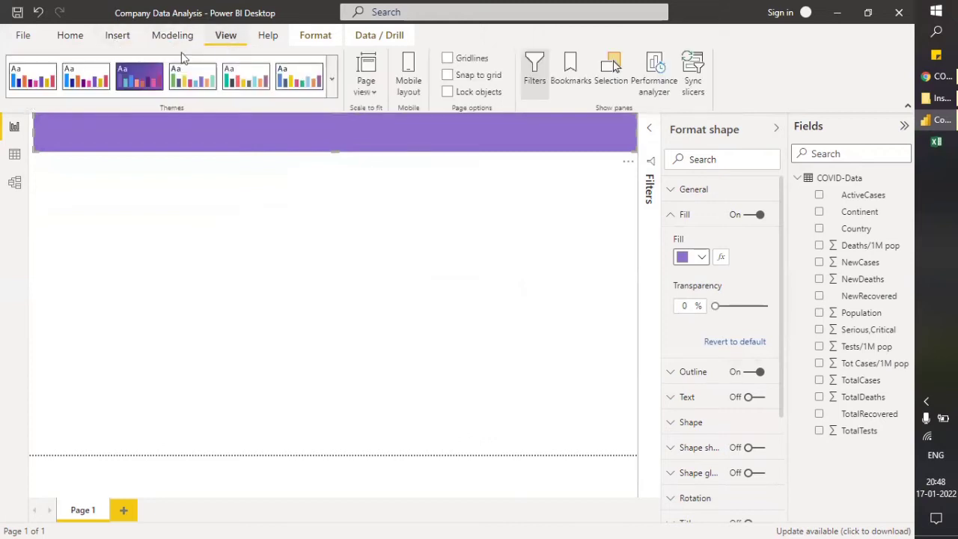
pyautogui.click(332, 93)
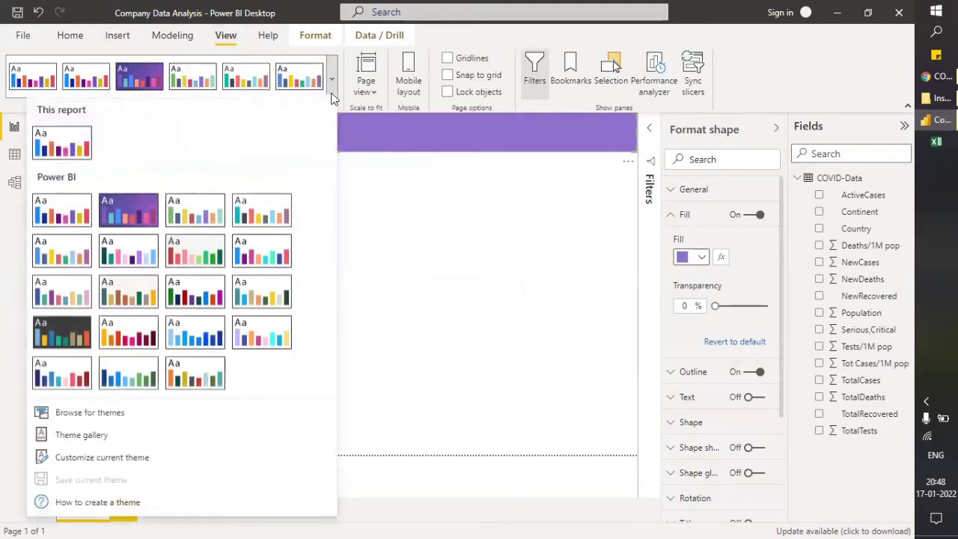
pyautogui.click(137, 373)
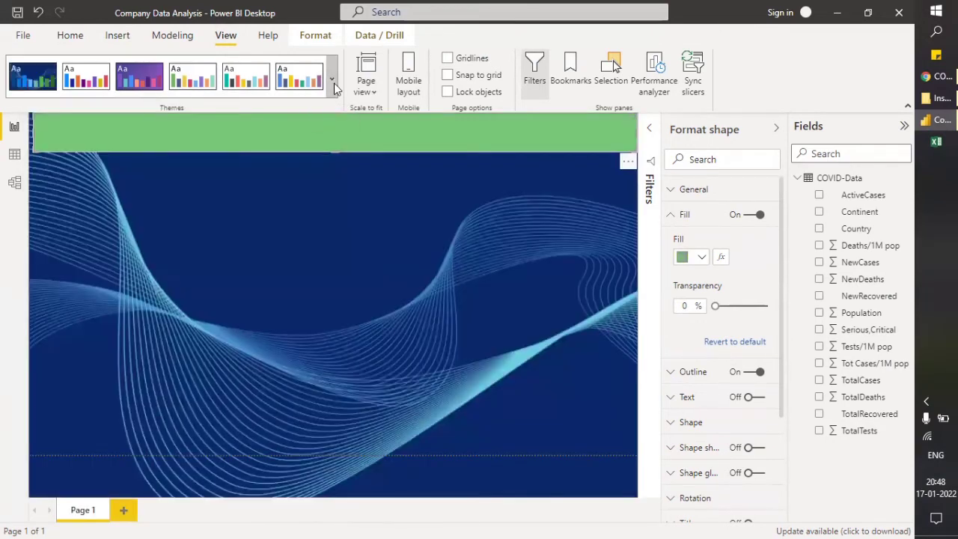
pyautogui.click(333, 82)
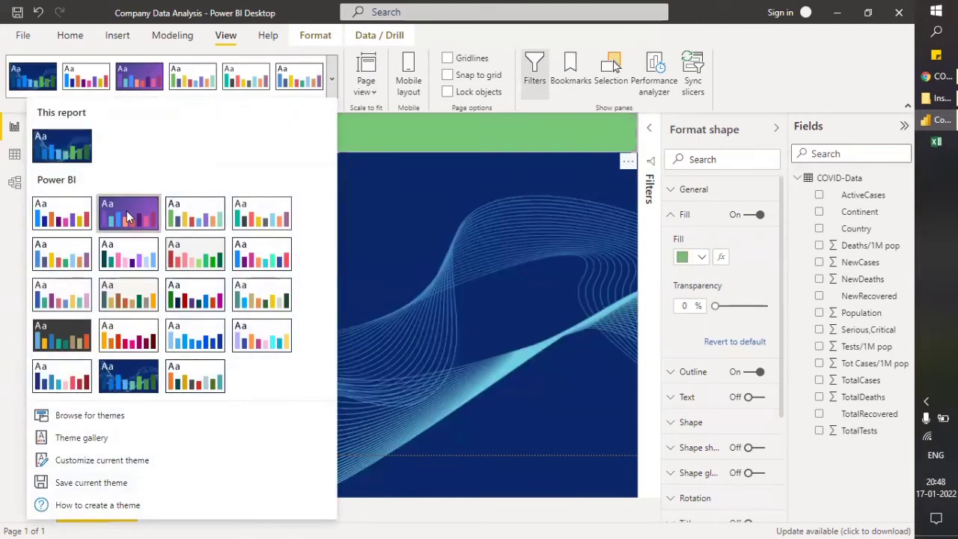
pyautogui.click(126, 217)
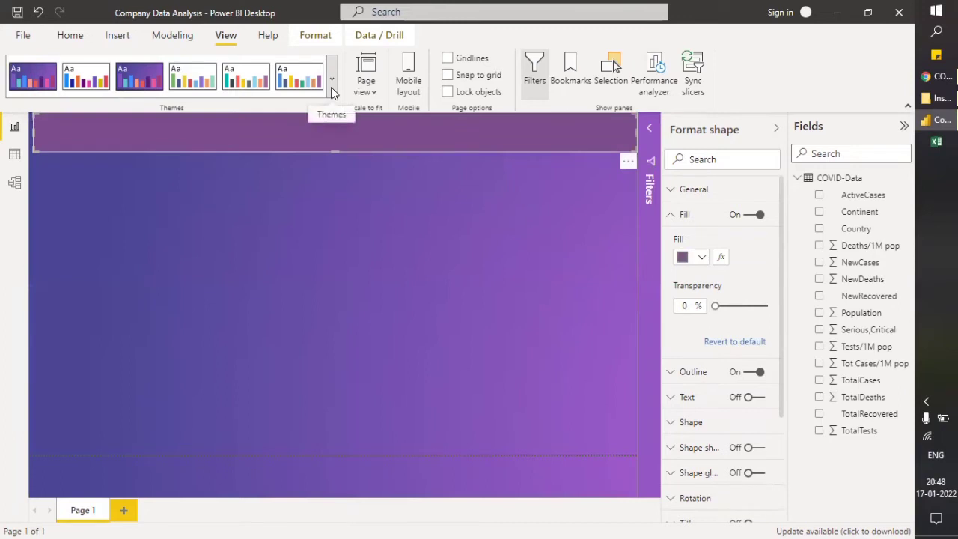
# Step: Apply the white report theme with blue, green and purple bars, and set the banner's fill to a light pink theme colour
pyautogui.click(332, 83)
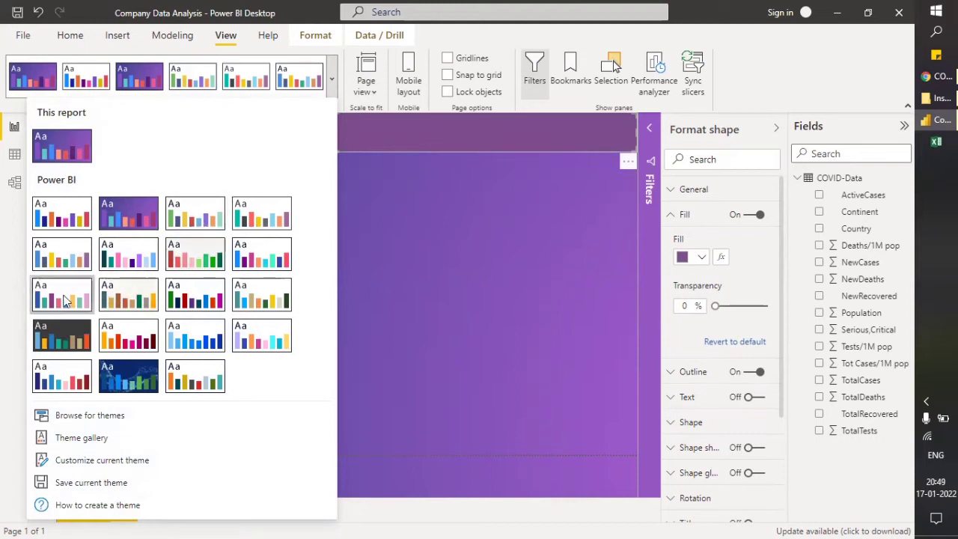
pyautogui.click(64, 298)
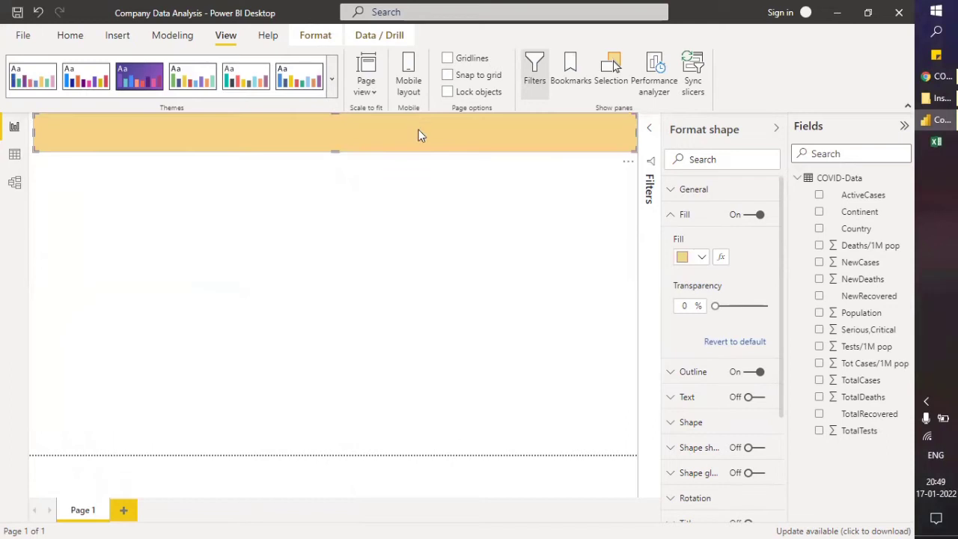
pyautogui.click(702, 258)
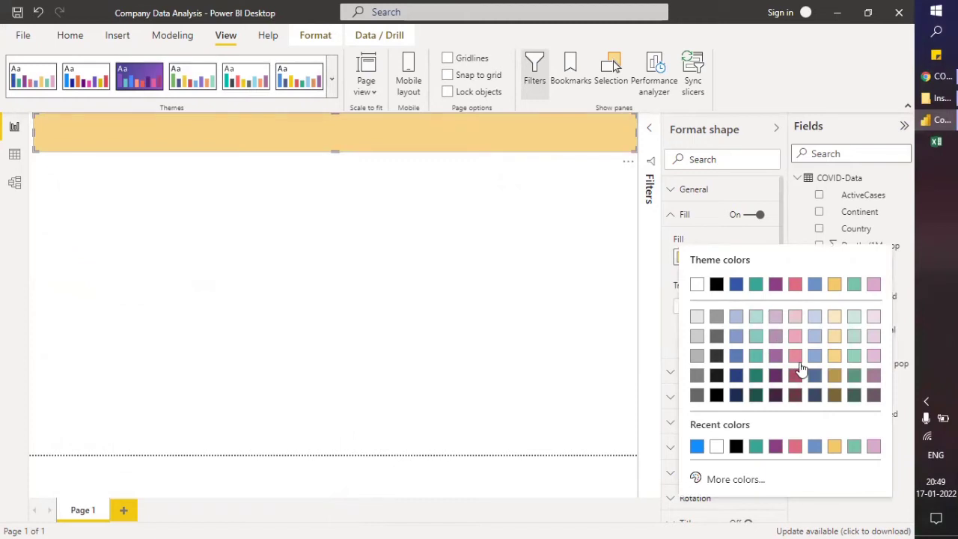
pyautogui.click(873, 356)
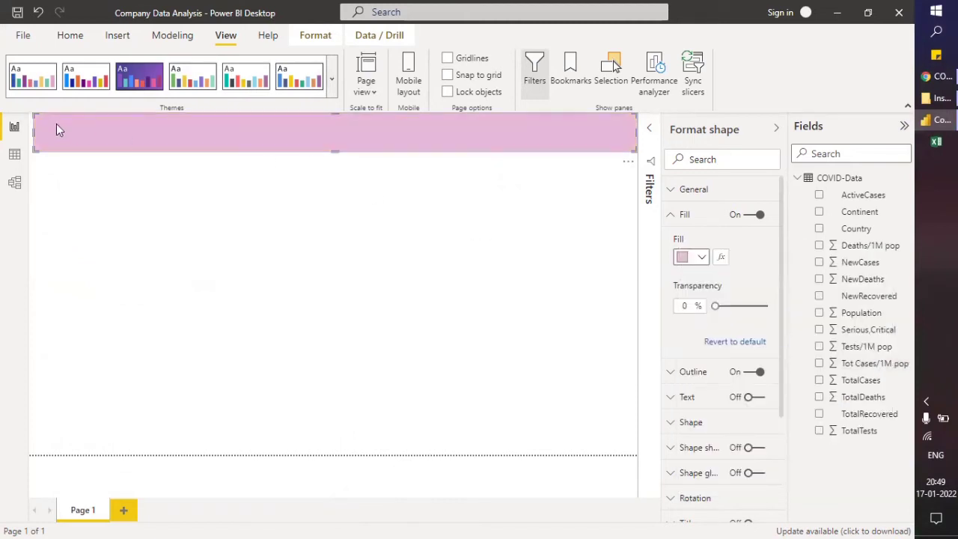
# Step: Align the banner flush with the page's left edge and turn on its black border with a 20 px radius
pyautogui.click(34, 132)
pyautogui.click(35, 136)
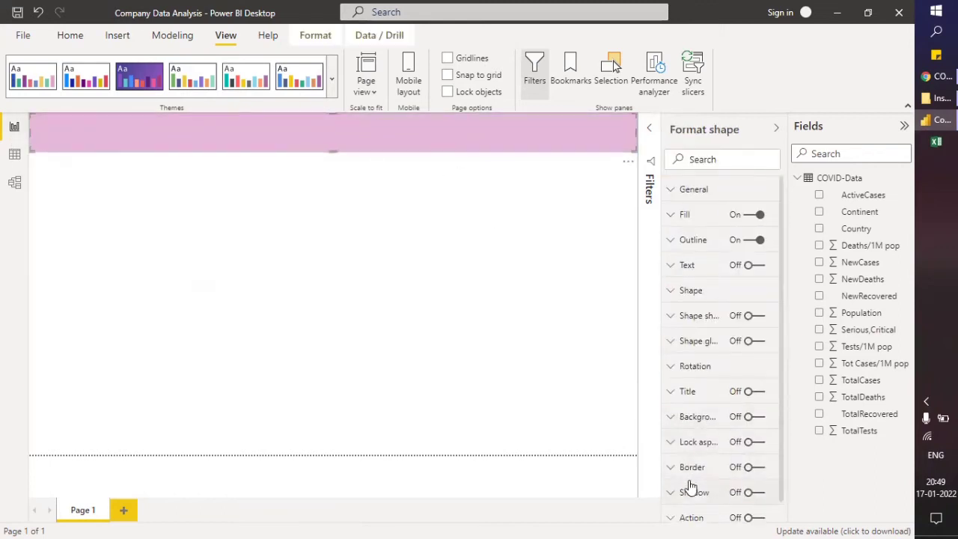
pyautogui.scroll(-1, 688, 483)
pyautogui.click(758, 442)
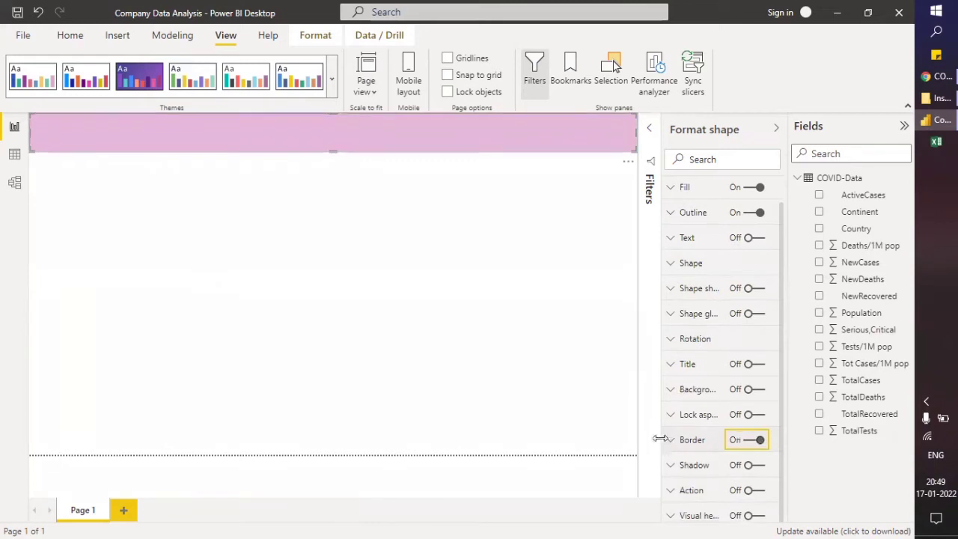
pyautogui.click(689, 446)
pyautogui.scroll(-5, 690, 448)
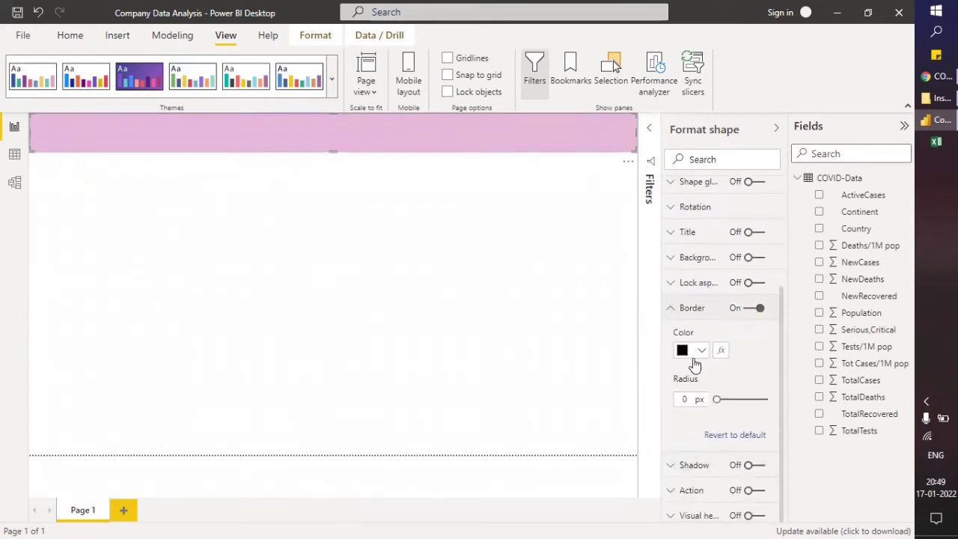
pyautogui.click(701, 351)
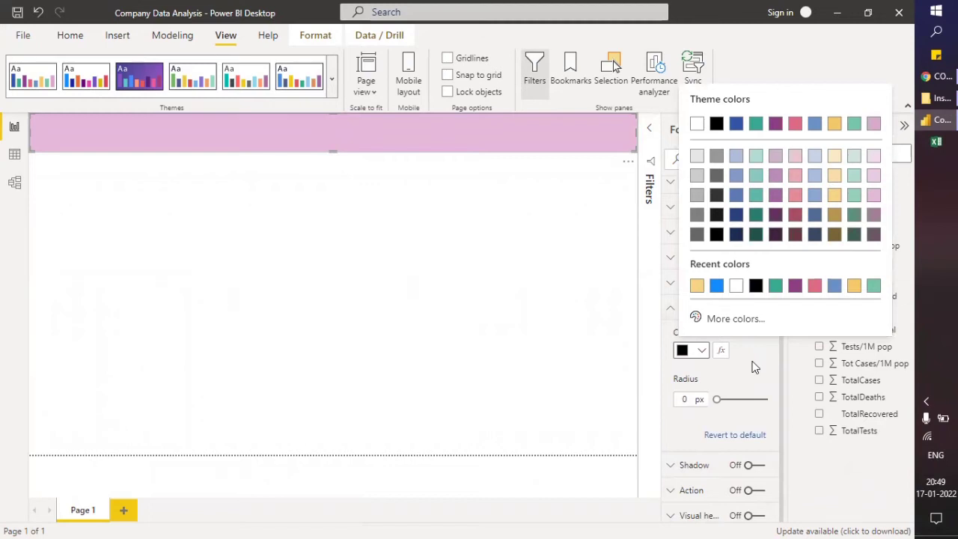
pyautogui.click(727, 399)
pyautogui.moveTo(719, 400); pyautogui.dragTo(750, 400)
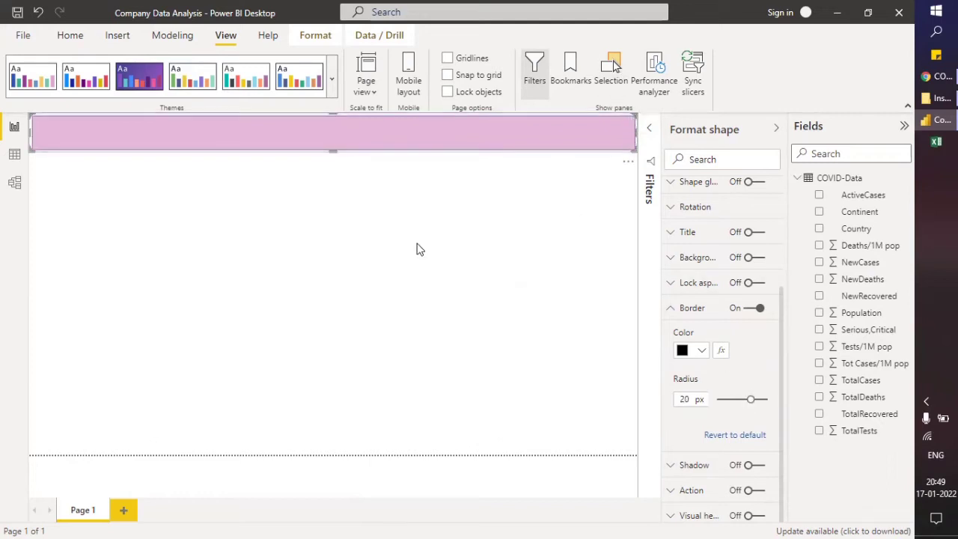
pyautogui.click(301, 259)
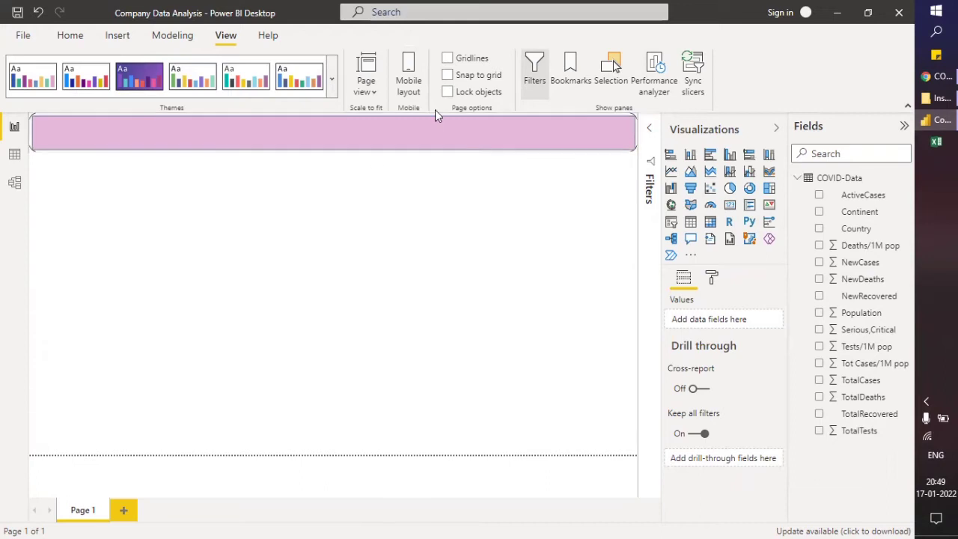
# Step: Insert a text box below the banner and shrink it to a low box on the right half of the page
pyautogui.click(113, 36)
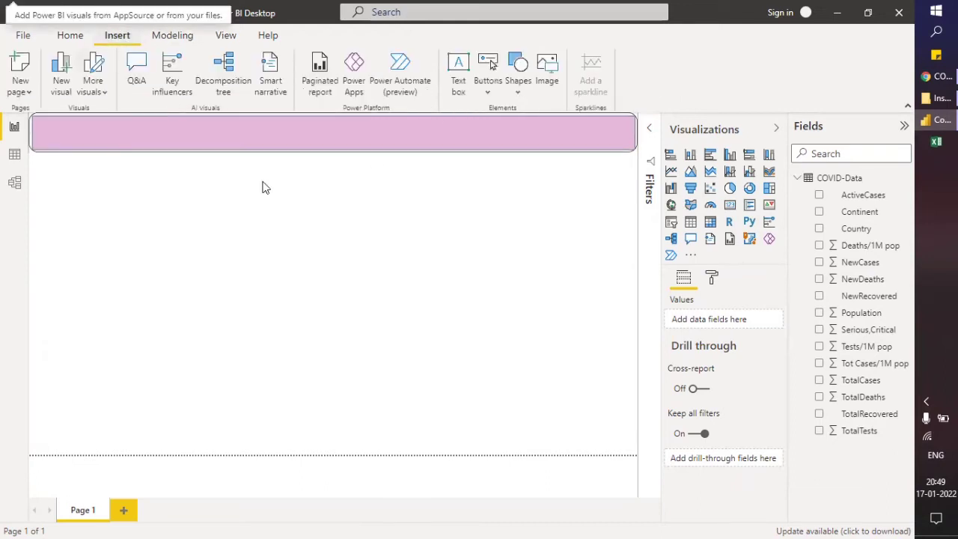
pyautogui.click(457, 79)
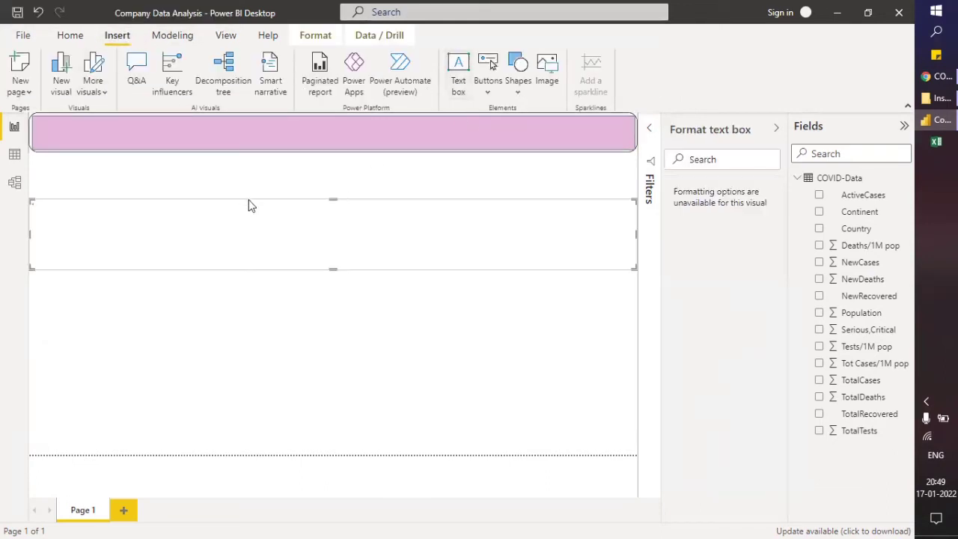
pyautogui.click(337, 203)
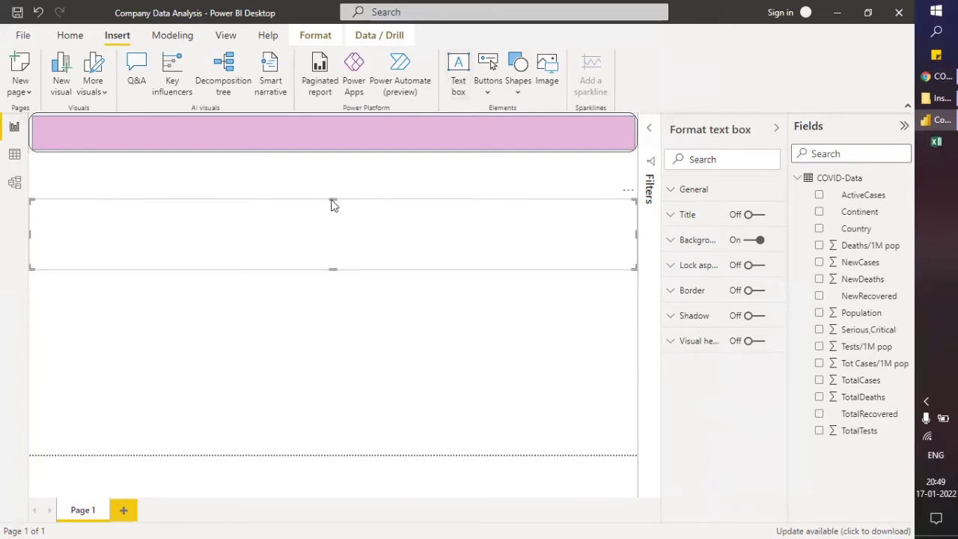
pyautogui.moveTo(334, 200); pyautogui.dragTo(335, 239)
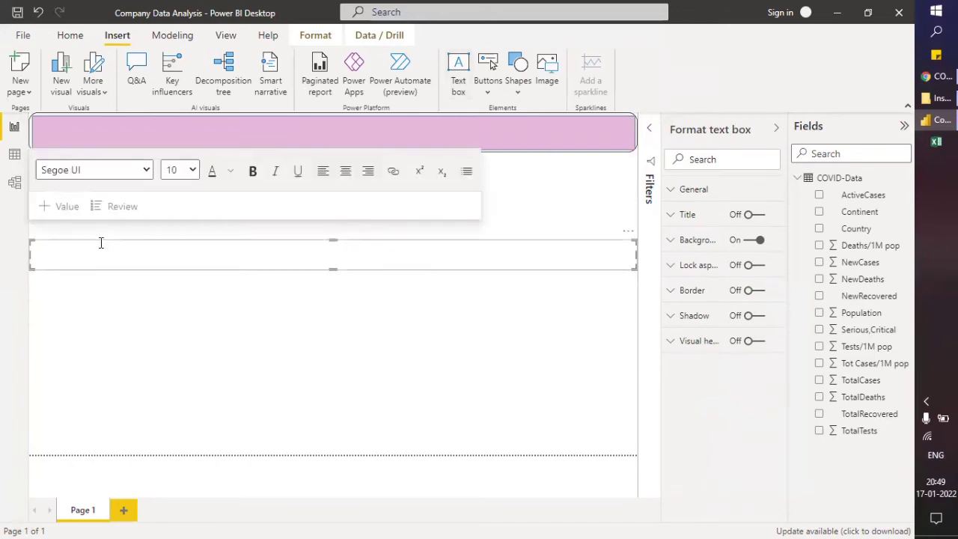
pyautogui.moveTo(31, 255); pyautogui.dragTo(356, 263)
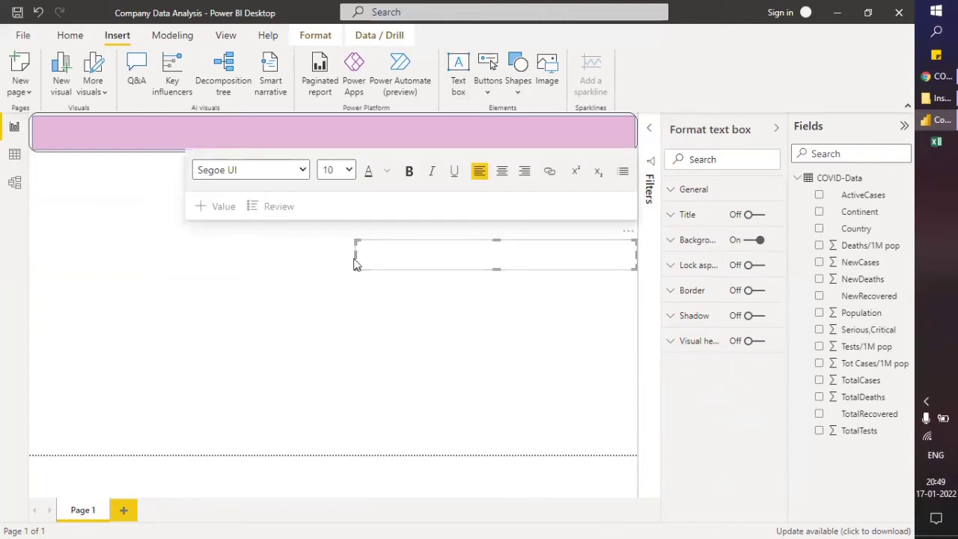
# Step: Enter the title "COVID-19 Data Analysis" in the text box and narrow the box around it
pyautogui.write('covid')
pyautogui.write('-19 dATA')
pyautogui.press('BackSpace')
pyautogui.press('BackSpace')
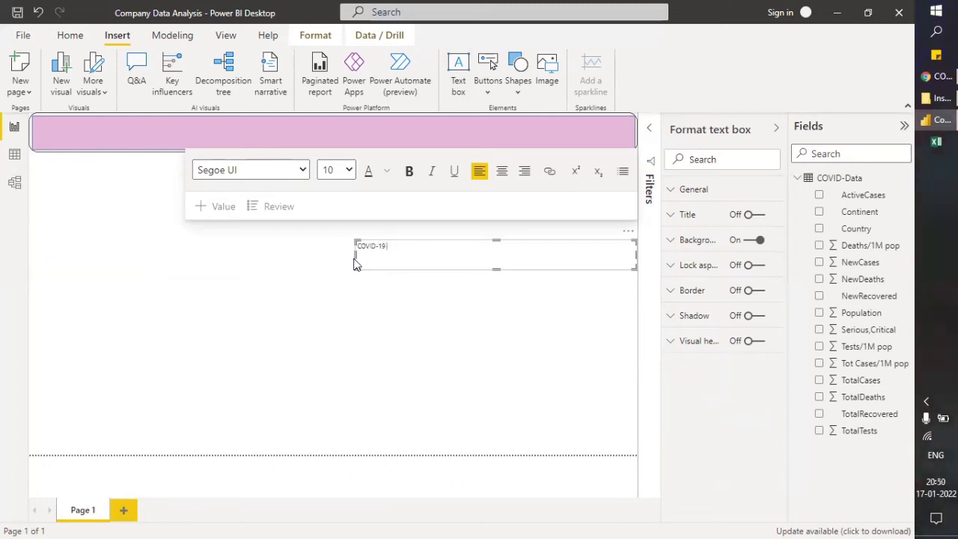
pyautogui.write('Data Analysis')
pyautogui.moveTo(636, 255); pyautogui.dragTo(464, 258)
pyautogui.press('BackSpace')
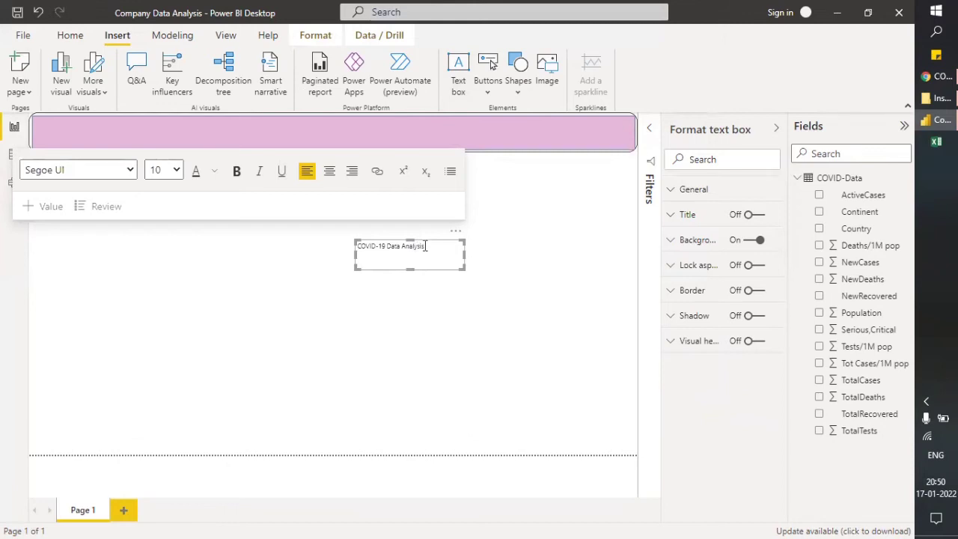
# Step: Format the title text in Arial Black at font size 20
pyautogui.tripleClick(360, 246)
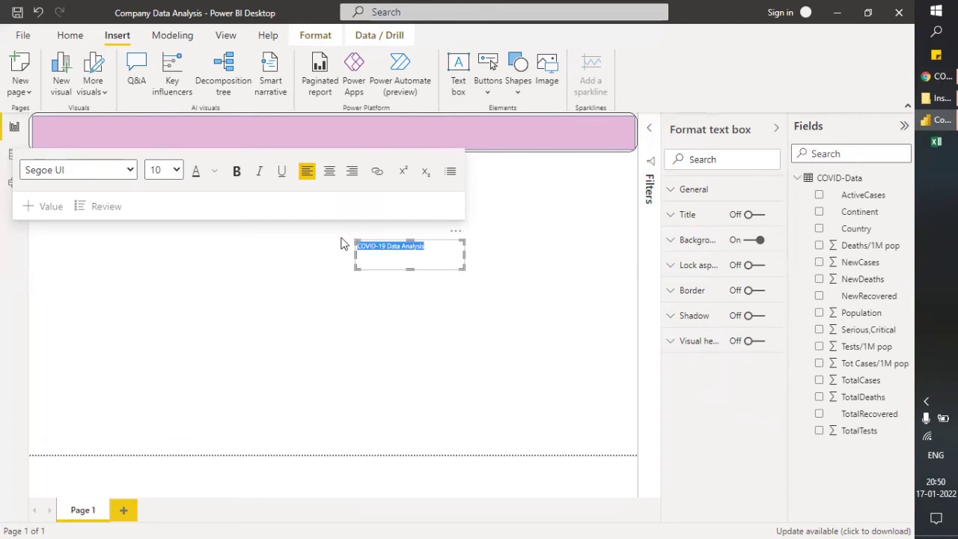
pyautogui.click(132, 170)
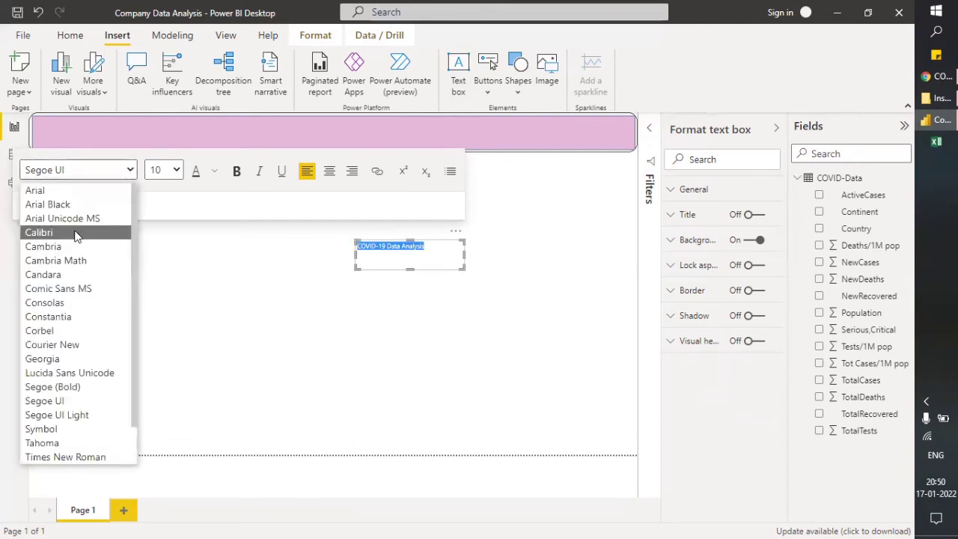
pyautogui.click(67, 203)
pyautogui.click(177, 171)
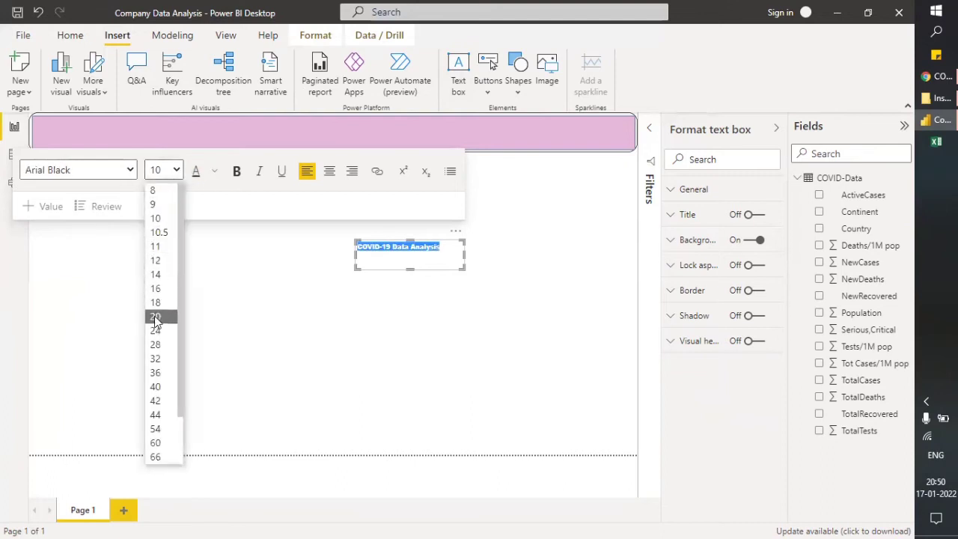
pyautogui.click(157, 322)
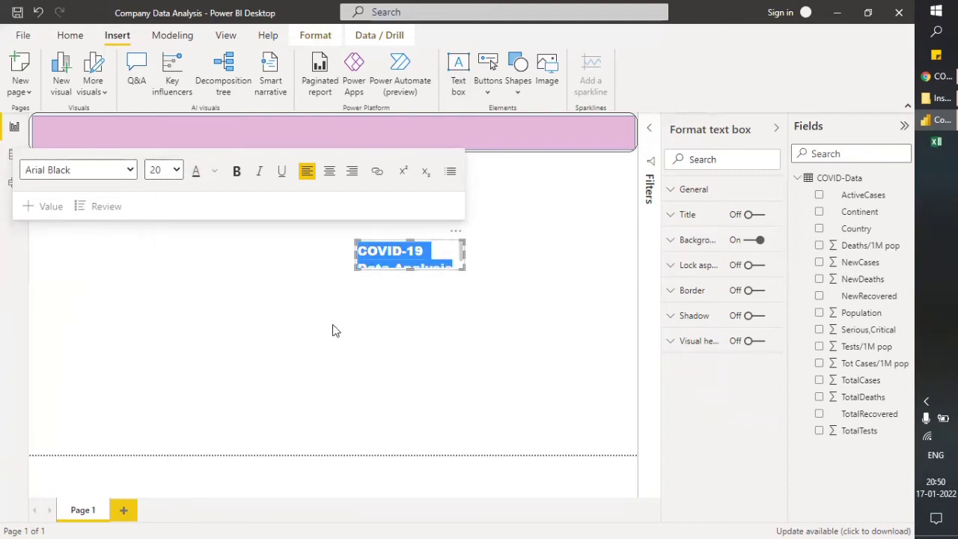
pyautogui.click(223, 289)
# Step: Move the title text box onto the banner's left end and set its font size to 16
pyautogui.click(408, 243)
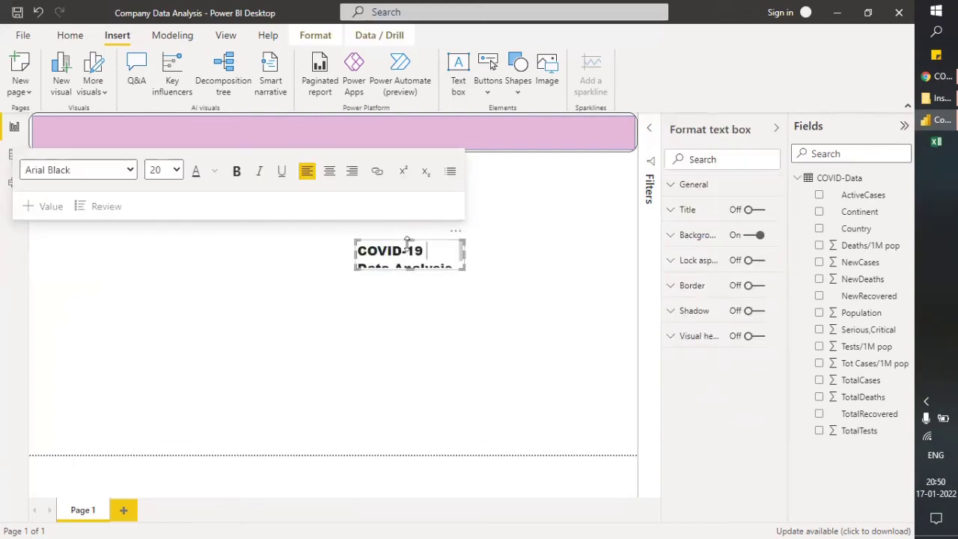
pyautogui.click(391, 238)
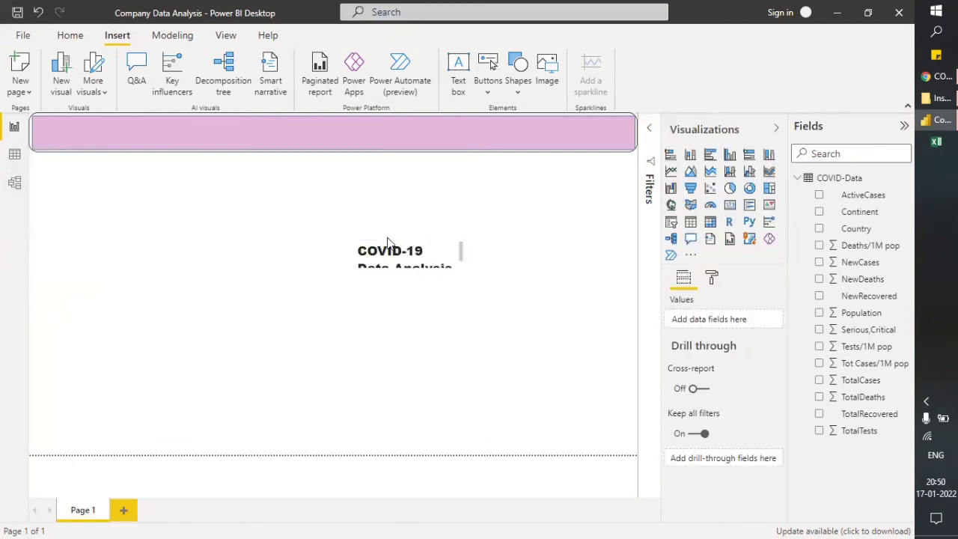
pyautogui.click(451, 258)
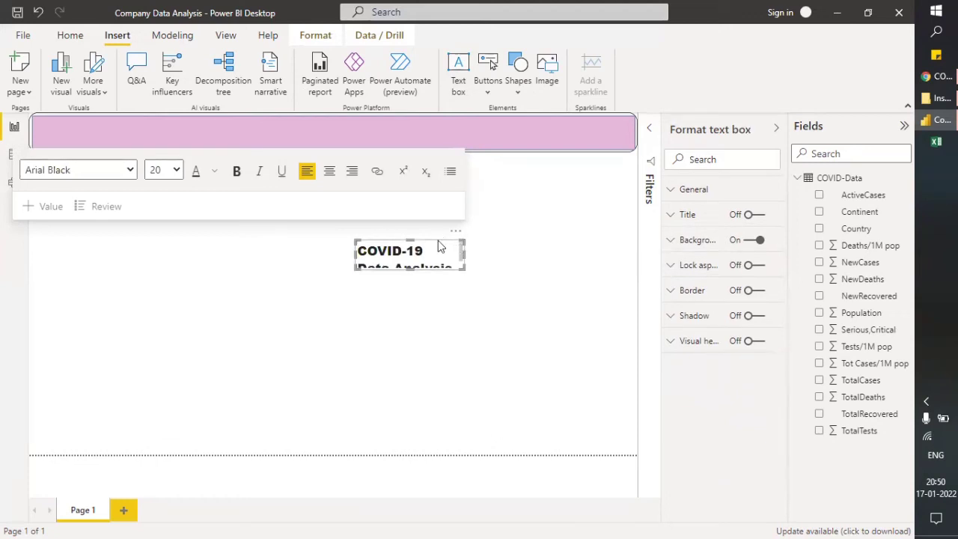
pyautogui.moveTo(401, 232); pyautogui.dragTo(133, 134)
pyautogui.moveTo(36, 129); pyautogui.dragTo(207, 171)
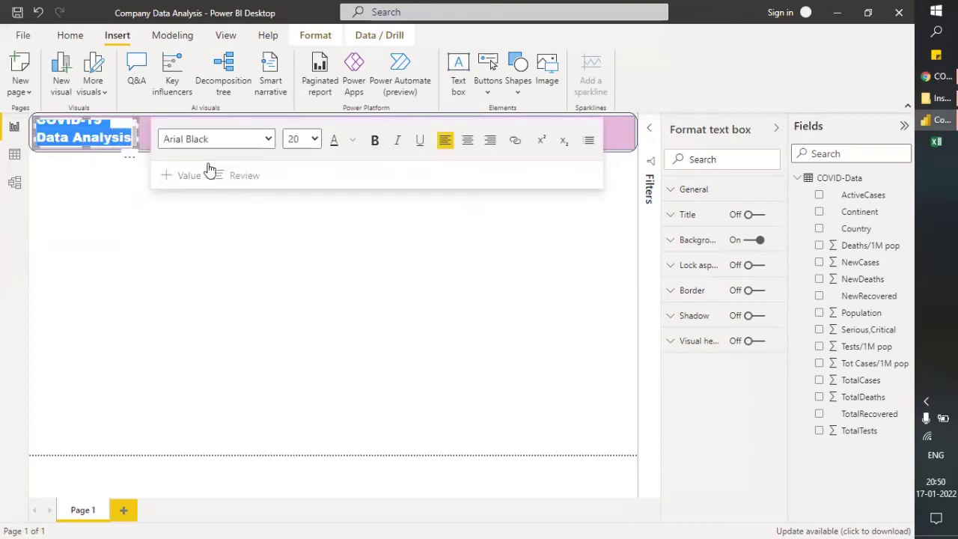
pyautogui.click(315, 139)
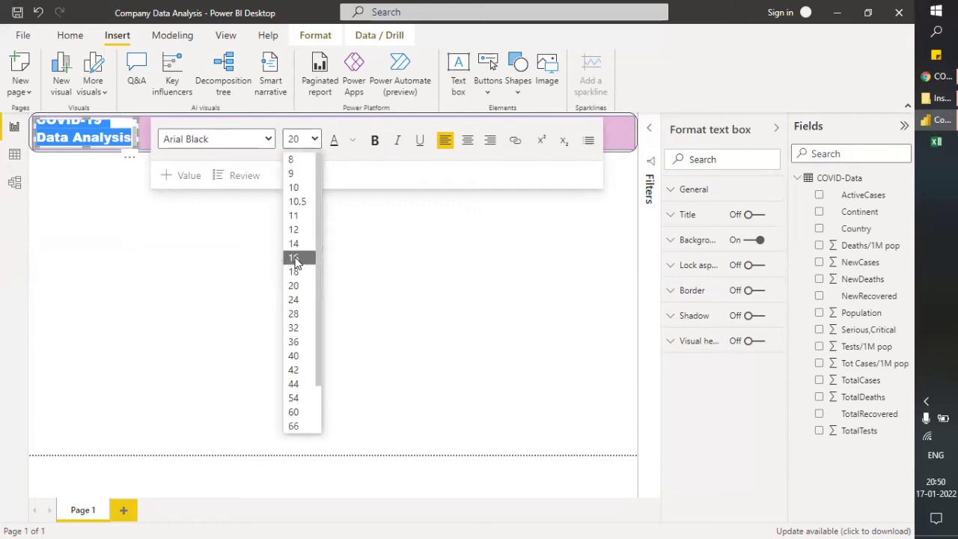
pyautogui.click(295, 258)
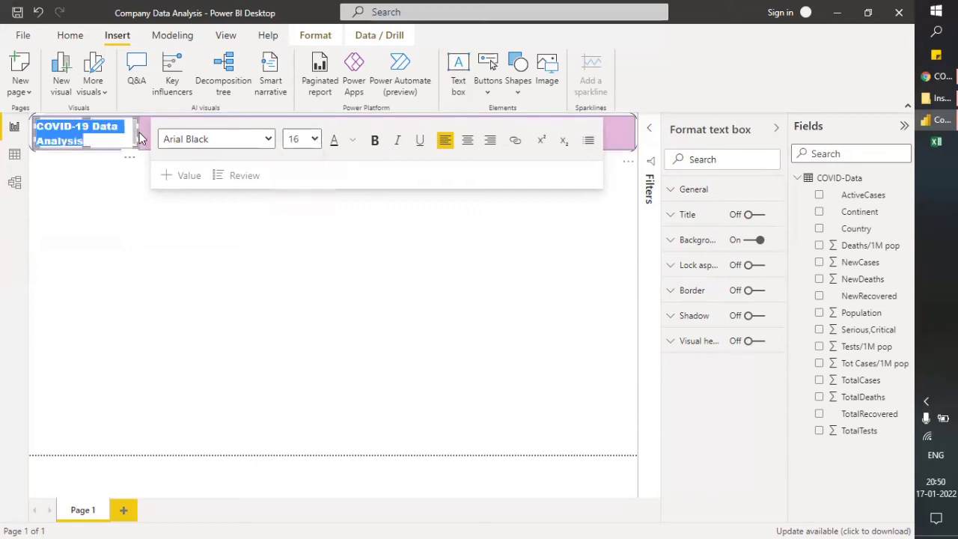
# Step: Narrow the title text box to fit its second line and centre-align the text
pyautogui.moveTo(139, 133); pyautogui.dragTo(119, 133)
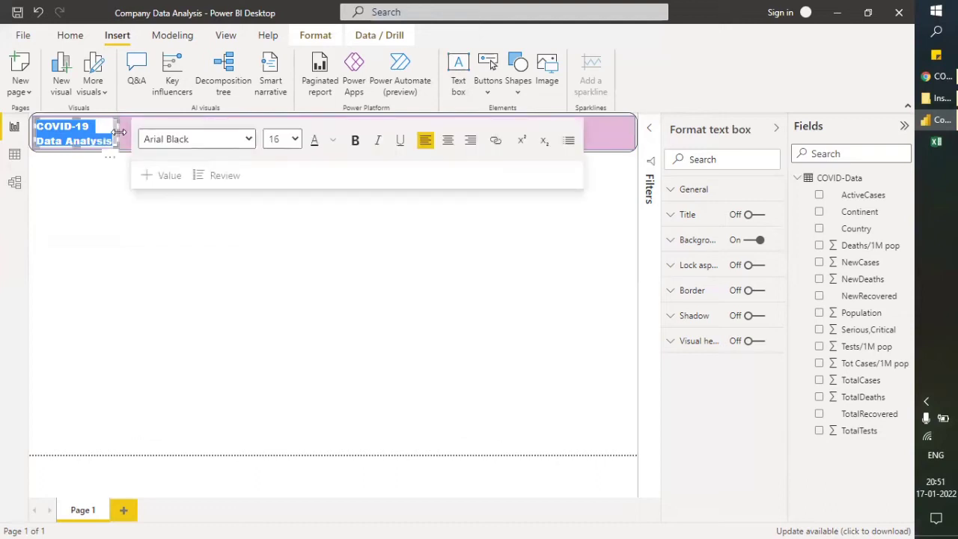
pyautogui.click(448, 141)
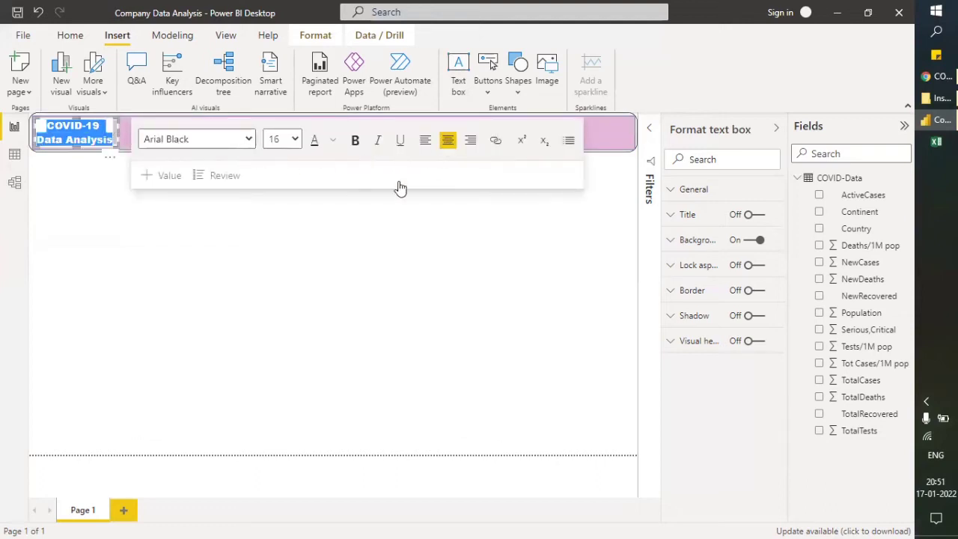
pyautogui.click(283, 242)
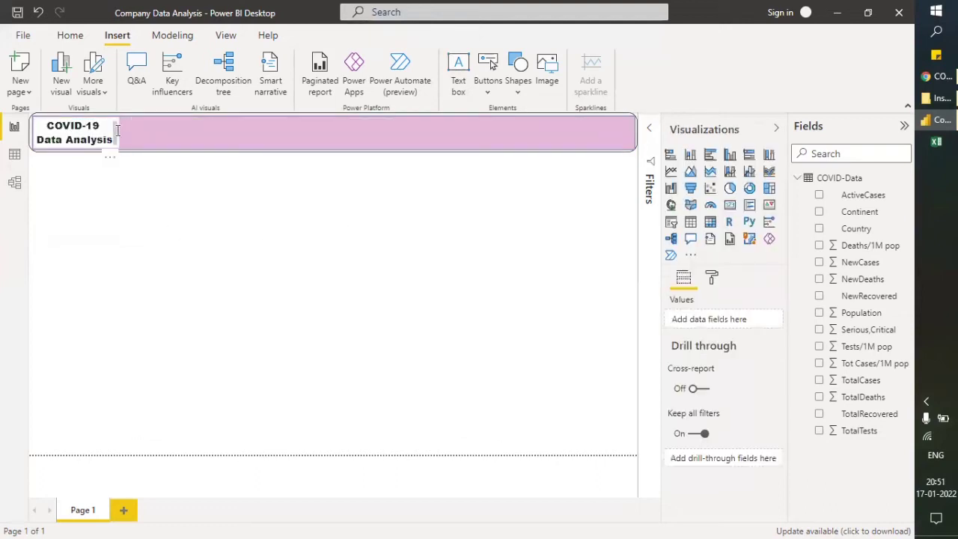
# Step: Set the title text's font size to 14 and keep its text box selected for formatting
pyautogui.click(79, 147)
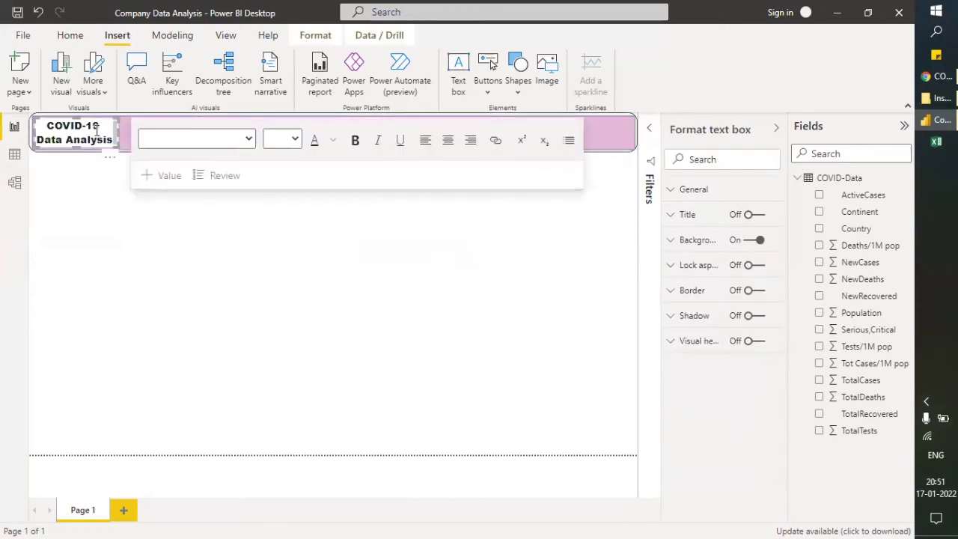
pyautogui.moveTo(50, 127); pyautogui.dragTo(114, 141)
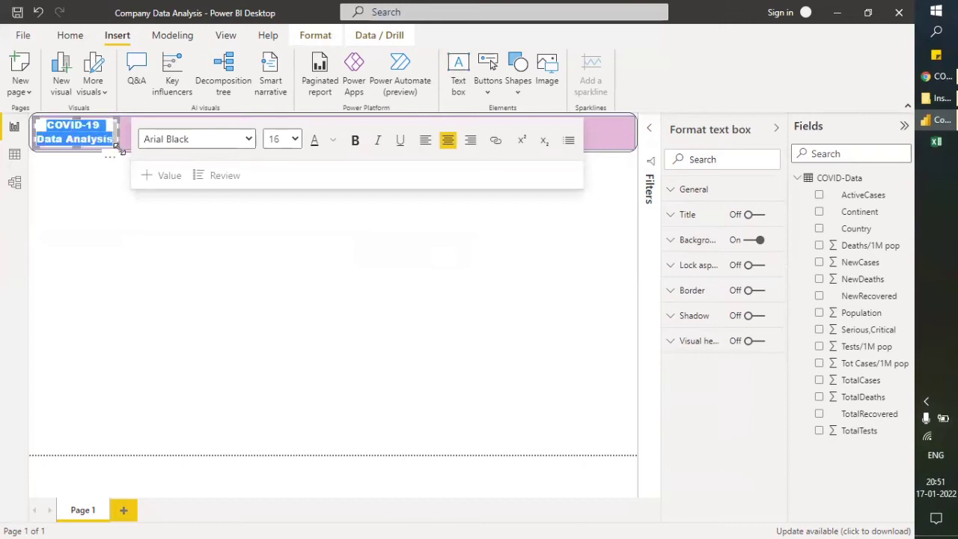
pyautogui.click(295, 141)
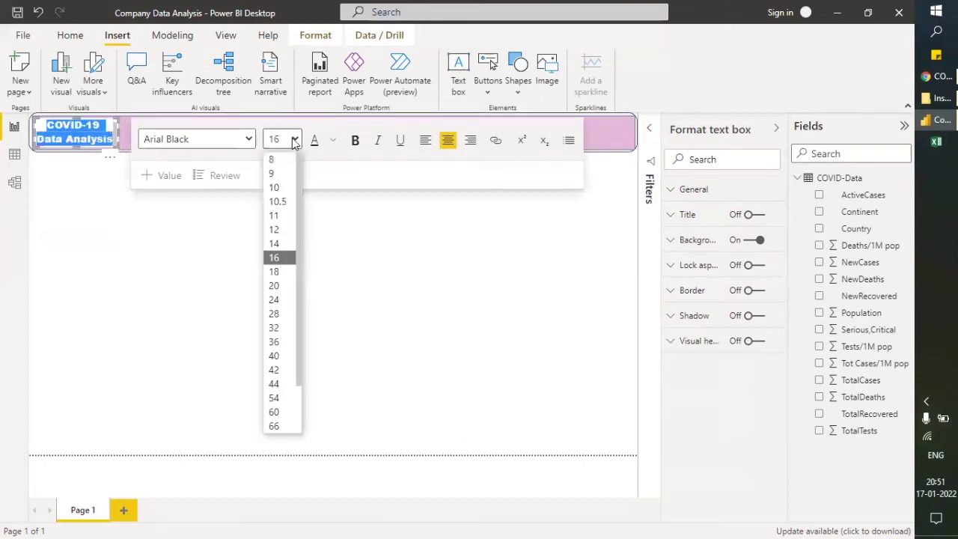
pyautogui.click(278, 245)
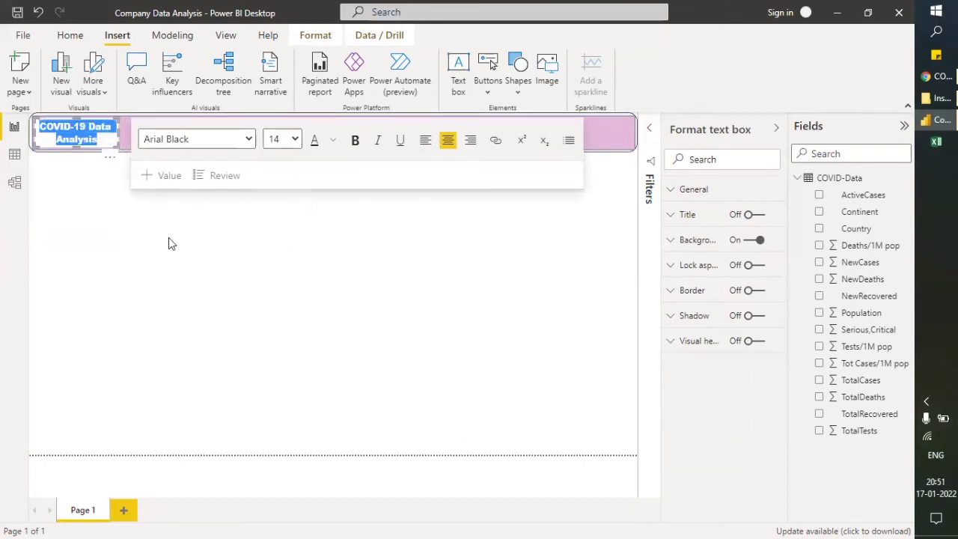
pyautogui.click(221, 258)
pyautogui.click(105, 142)
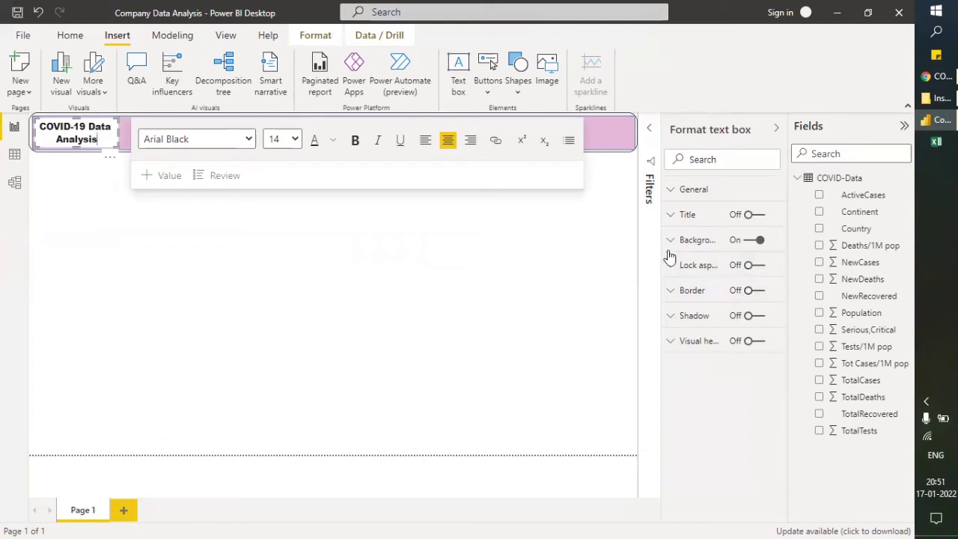
# Step: Turn off the title text box's background and set the title text's font colour to white
pyautogui.click(751, 241)
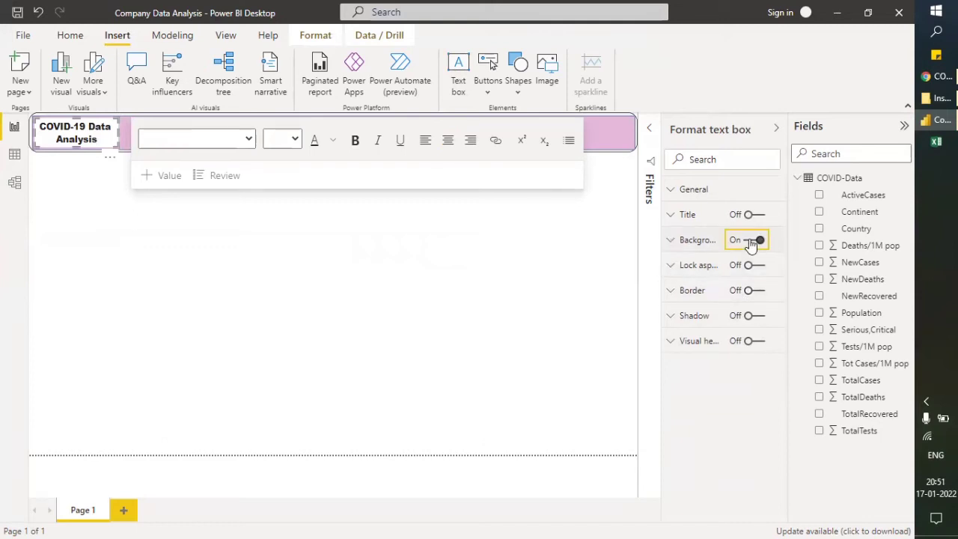
pyautogui.click(210, 338)
pyautogui.click(54, 130)
pyautogui.moveTo(54, 129); pyautogui.dragTo(107, 142)
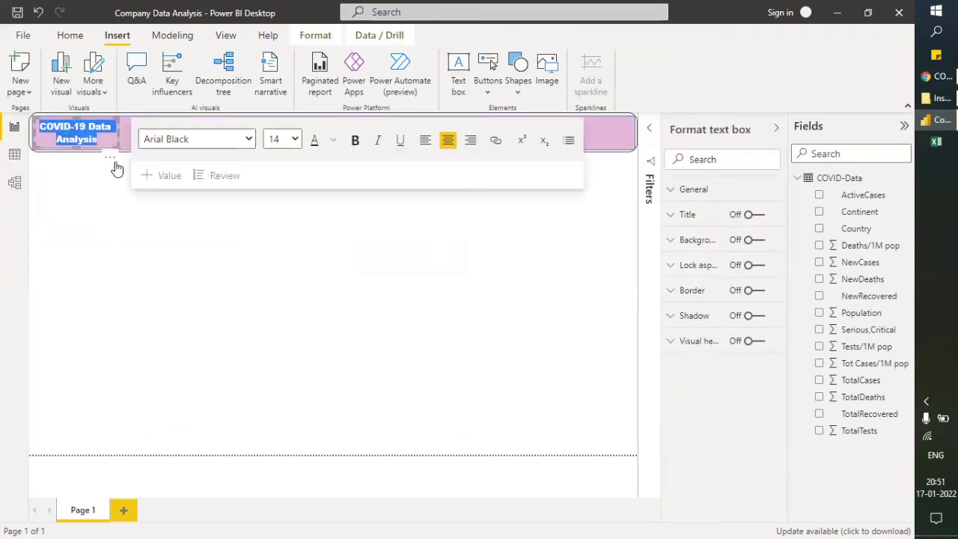
pyautogui.click(334, 142)
pyautogui.click(346, 189)
pyautogui.click(193, 291)
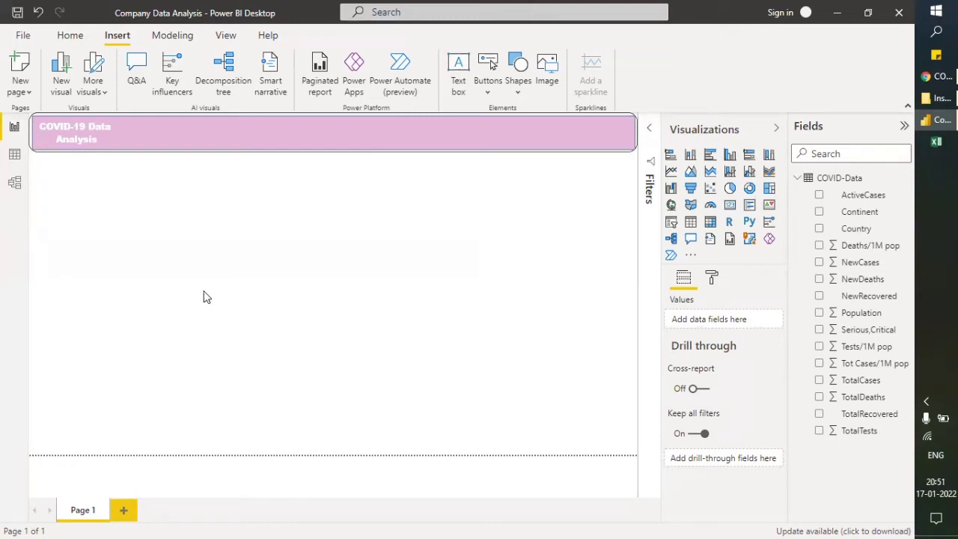
# Step: Narrow the title text box so the title wraps after COVID-19, leaving Data Analysis on the second line
pyautogui.click(90, 131)
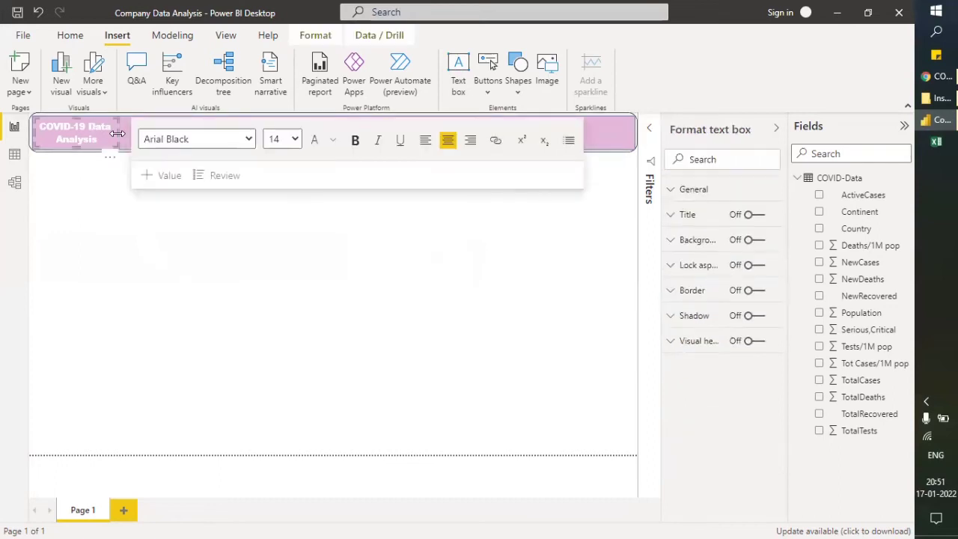
pyautogui.moveTo(117, 133); pyautogui.dragTo(108, 138)
pyautogui.click(209, 267)
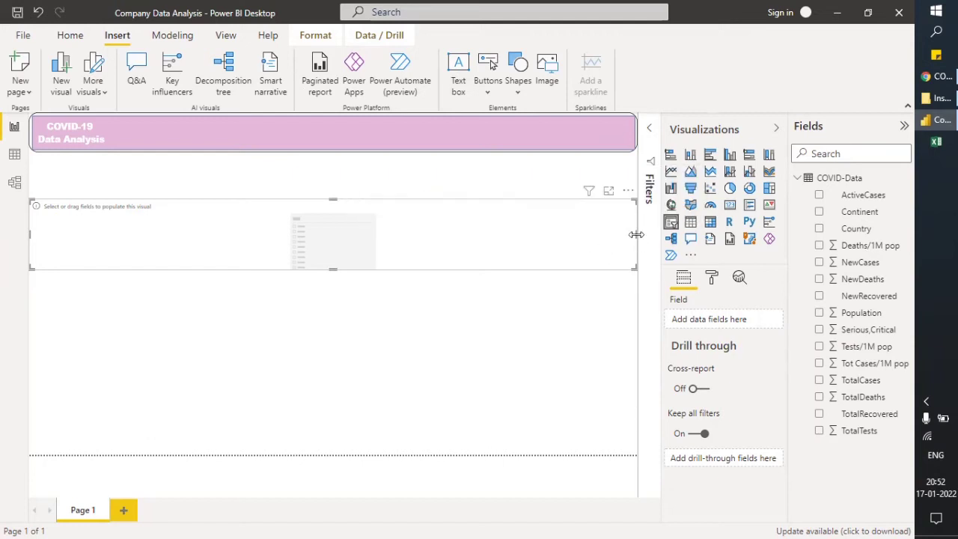
# Step: Resize the empty slicer into a narrow, tall column at the page's left edge and fill it with the Country field
pyautogui.moveTo(637, 238); pyautogui.dragTo(126, 247)
pyautogui.moveTo(78, 269); pyautogui.dragTo(69, 454)
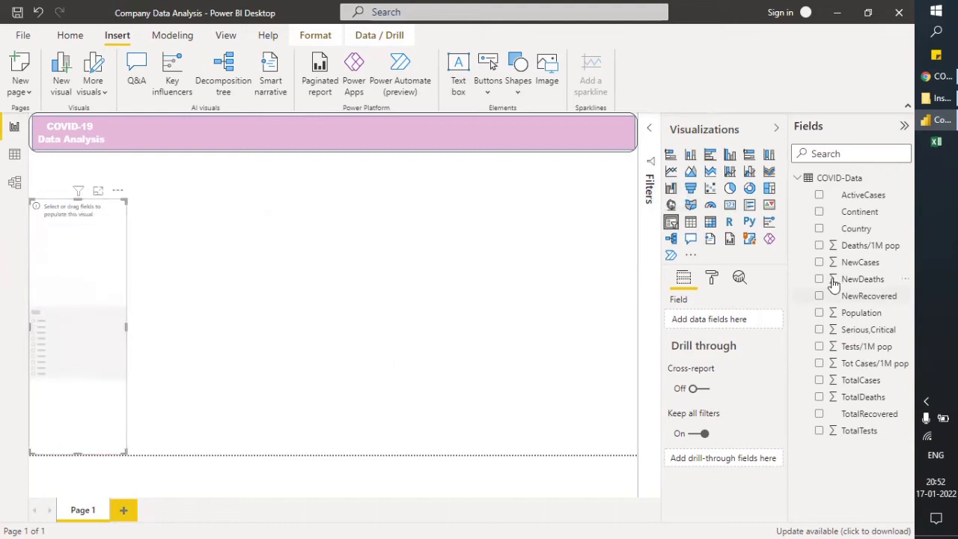
pyautogui.click(819, 229)
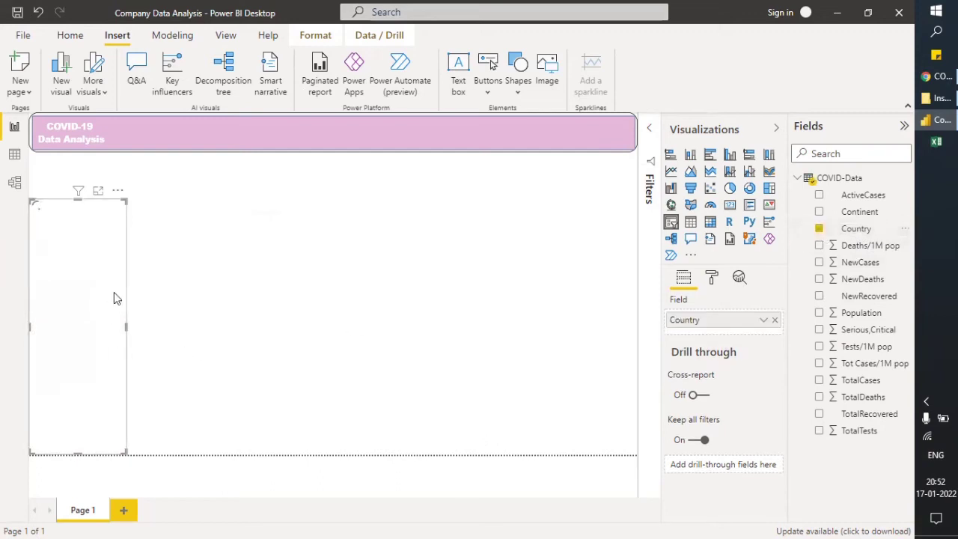
# Step: Format the Country slicer's header with a white font colour and a light pink background matching the banner
pyautogui.click(711, 278)
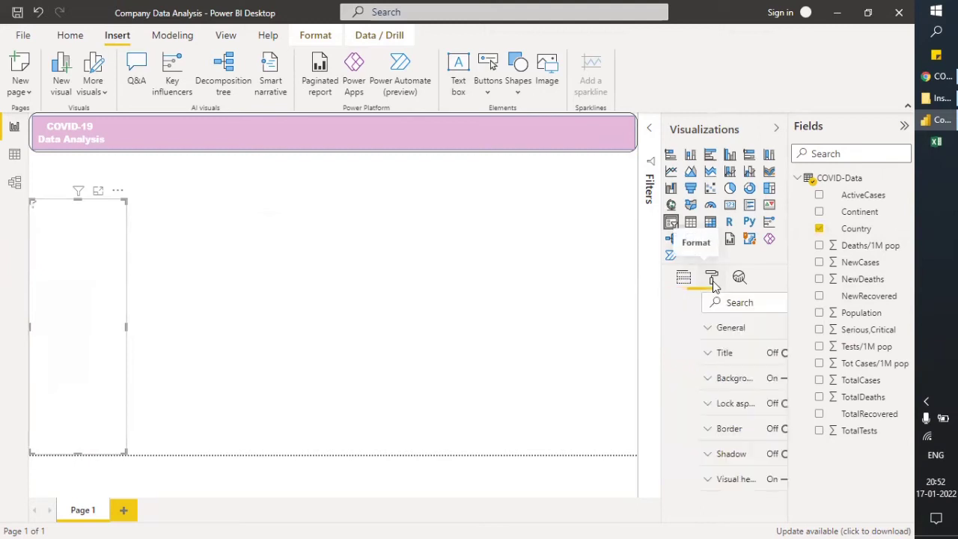
pyautogui.click(674, 336)
pyautogui.click(675, 337)
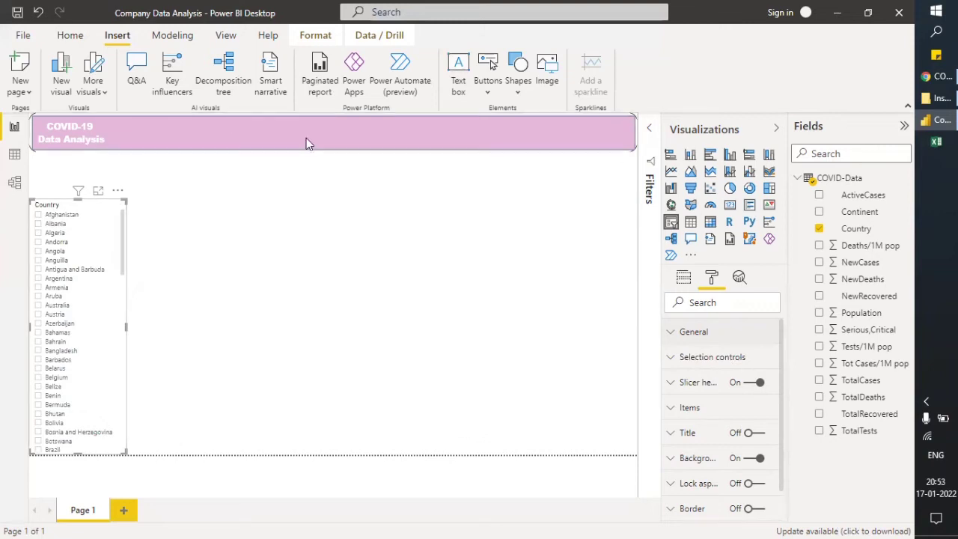
pyautogui.click(414, 146)
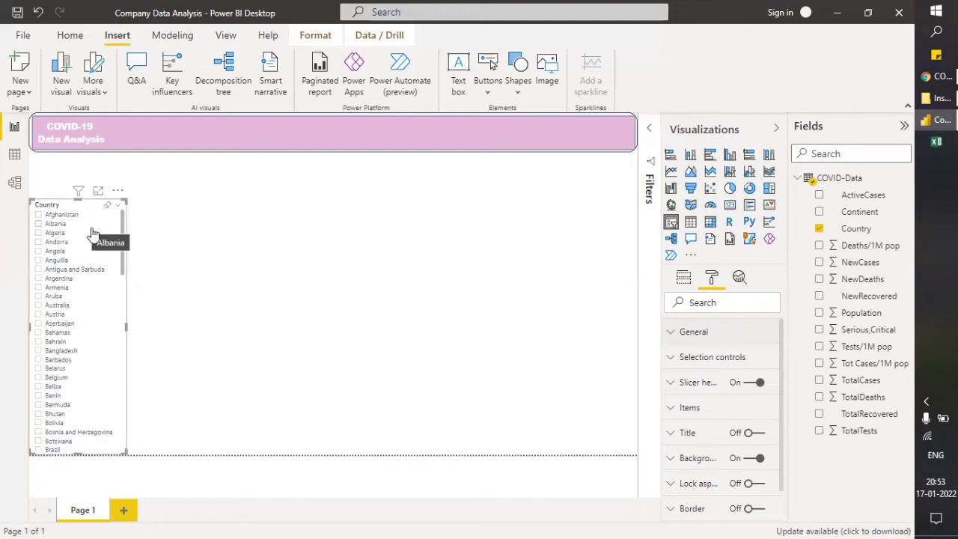
pyautogui.click(671, 382)
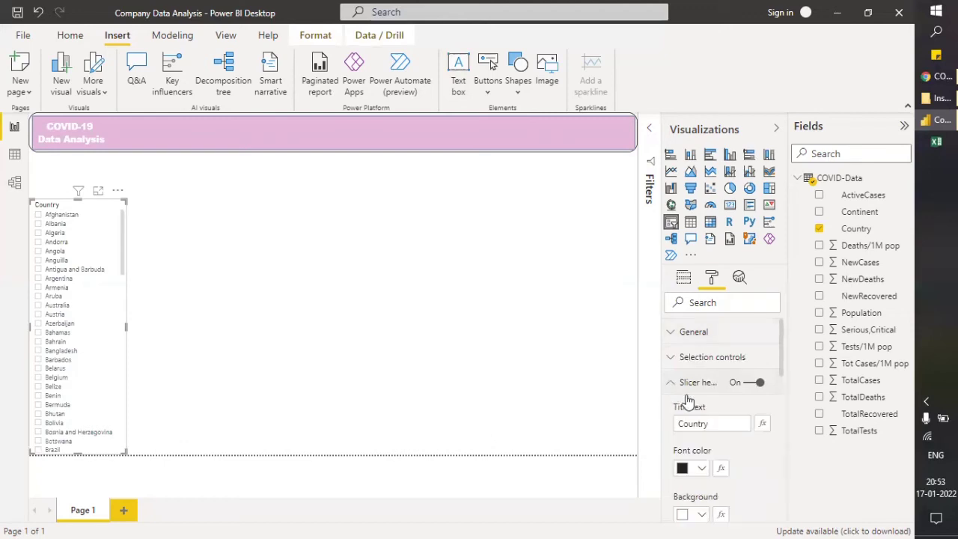
pyautogui.scroll(-2, 722, 440)
pyautogui.click(702, 407)
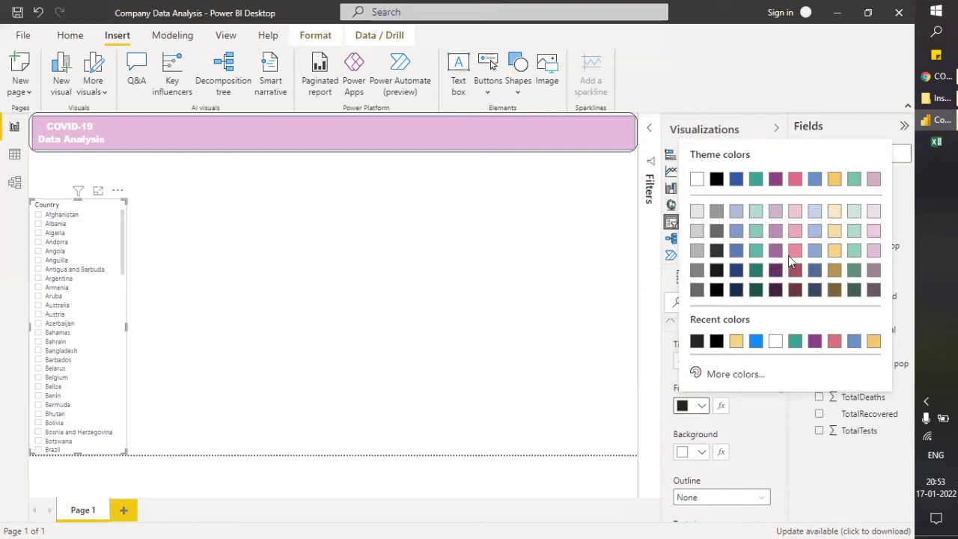
pyautogui.click(873, 251)
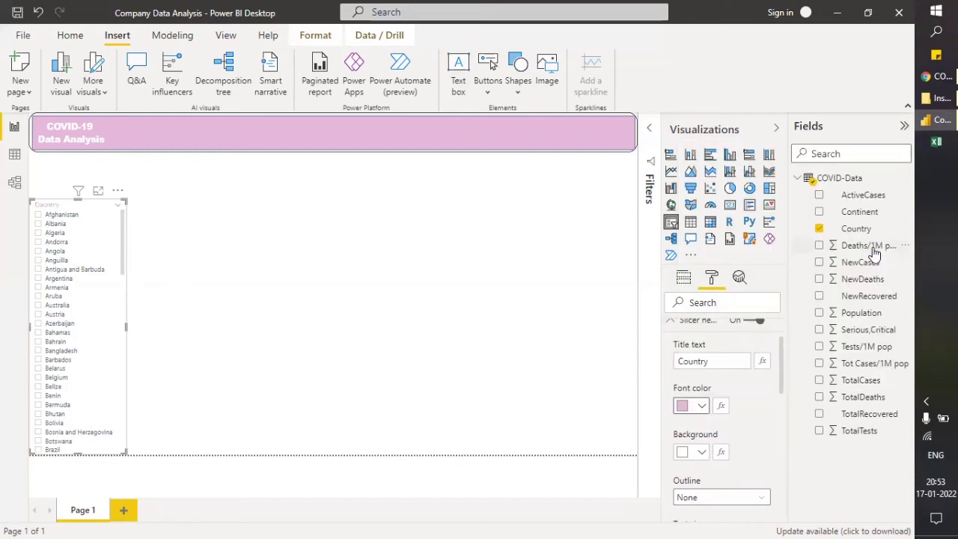
pyautogui.click(702, 406)
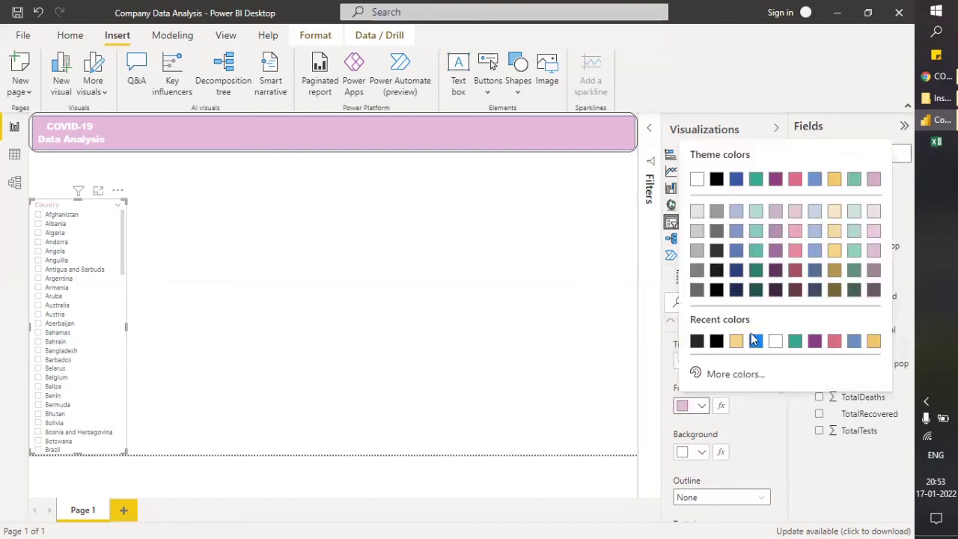
pyautogui.click(702, 452)
pyautogui.click(703, 452)
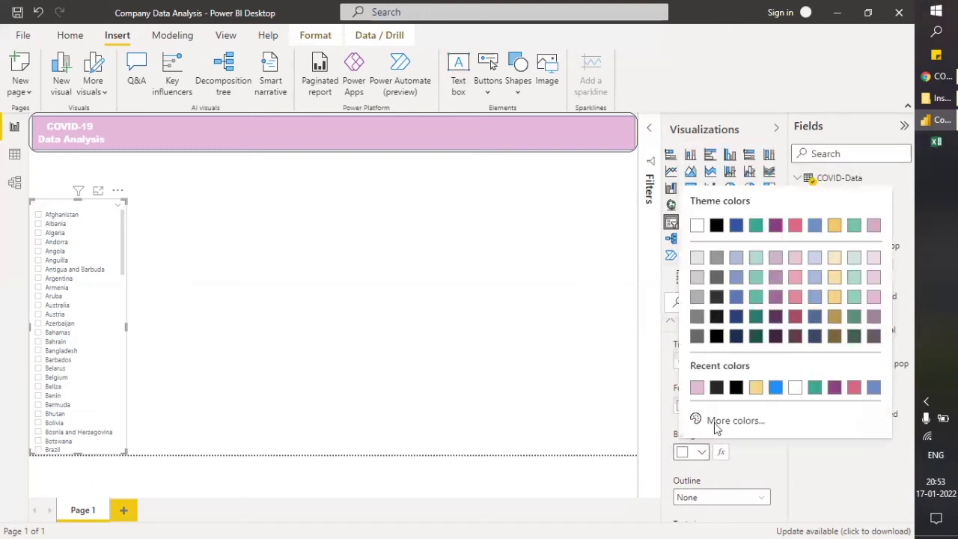
pyautogui.click(696, 388)
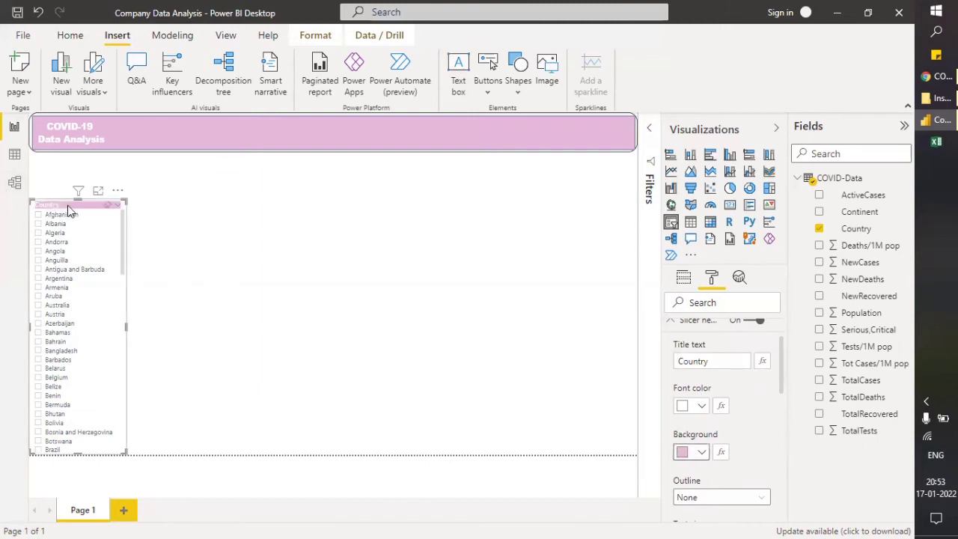
# Step: Set the Country slicer header's font family to Arial
pyautogui.scroll(-3, 743, 436)
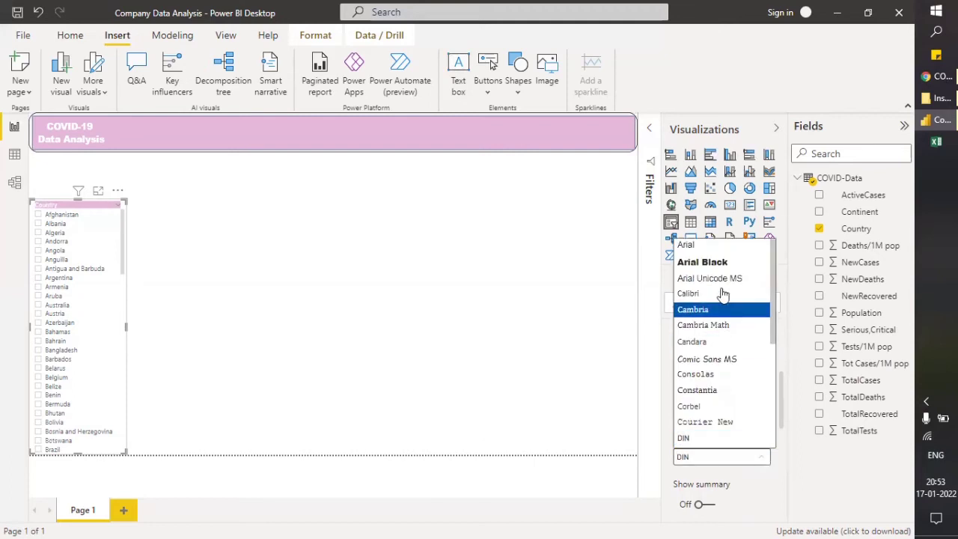
pyautogui.click(710, 247)
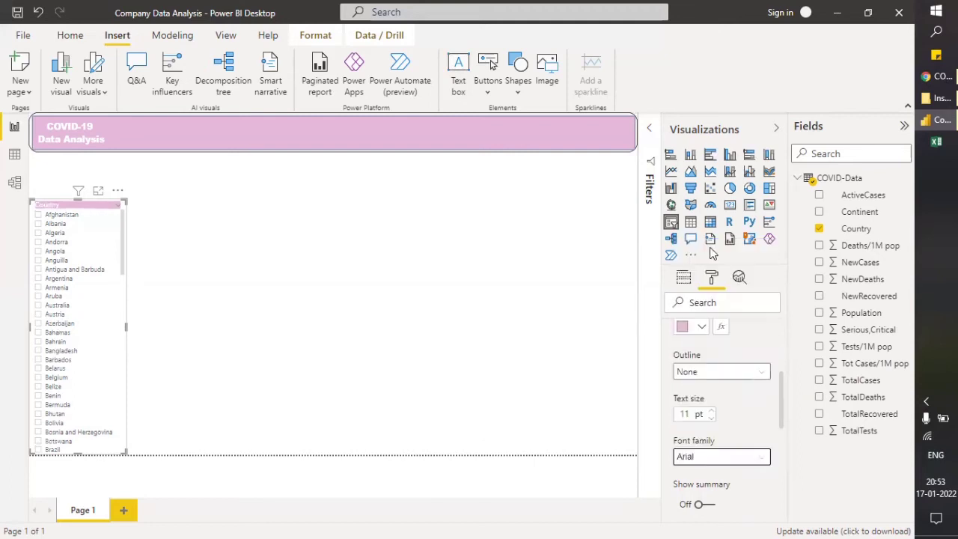
pyautogui.click(179, 299)
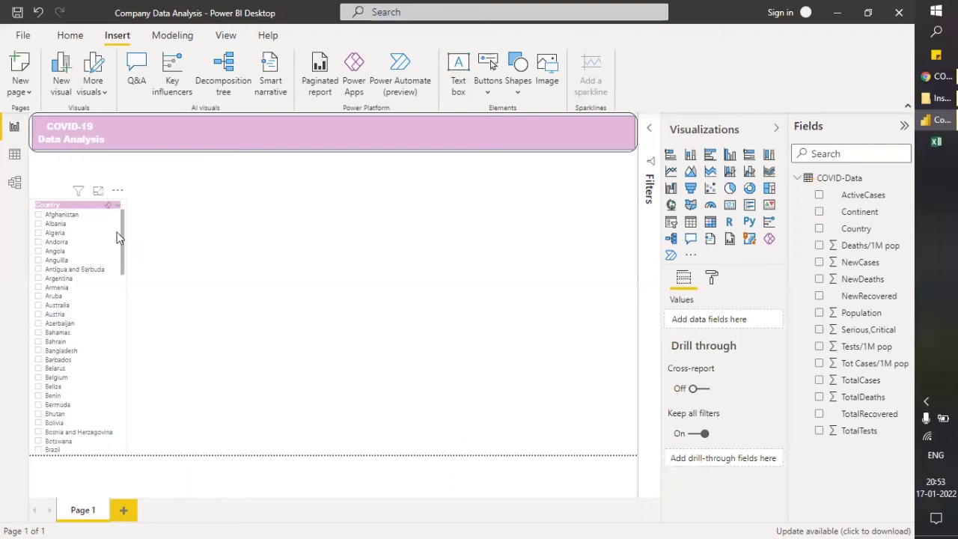
# Step: Extend the Country slicer upwards so its top edge sits directly beneath the banner
pyautogui.click(78, 200)
pyautogui.moveTo(78, 200); pyautogui.dragTo(66, 160)
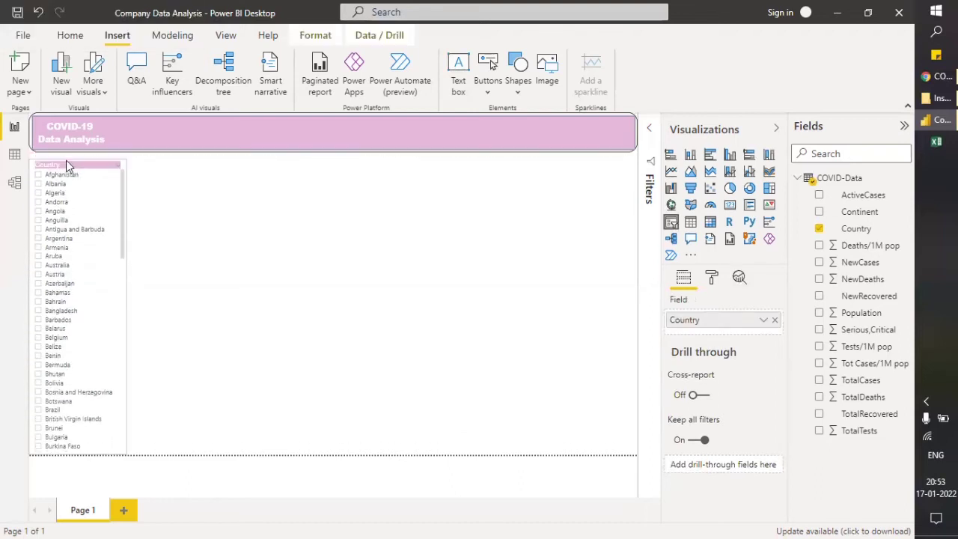
pyautogui.moveTo(77, 451); pyautogui.dragTo(78, 453)
pyautogui.moveTo(78, 160); pyautogui.dragTo(79, 154)
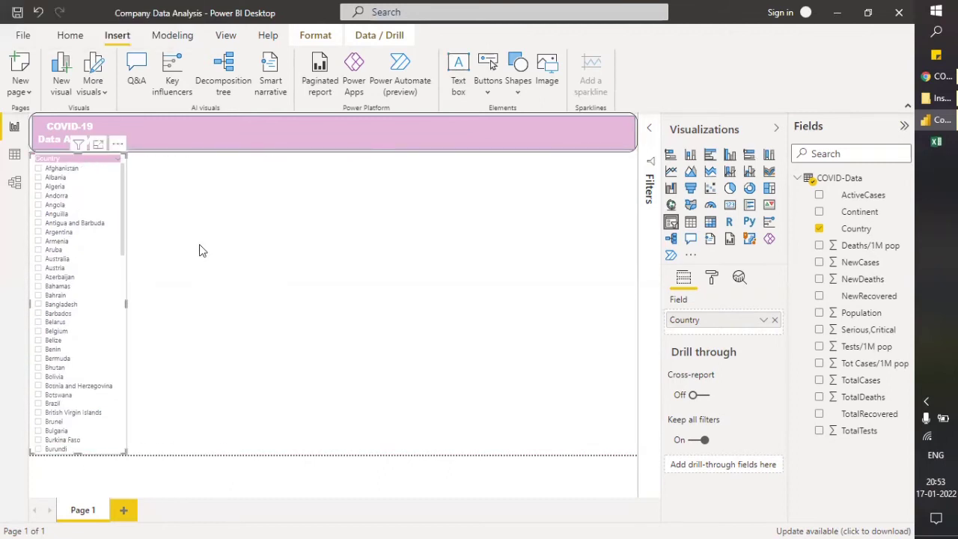
pyautogui.click(189, 224)
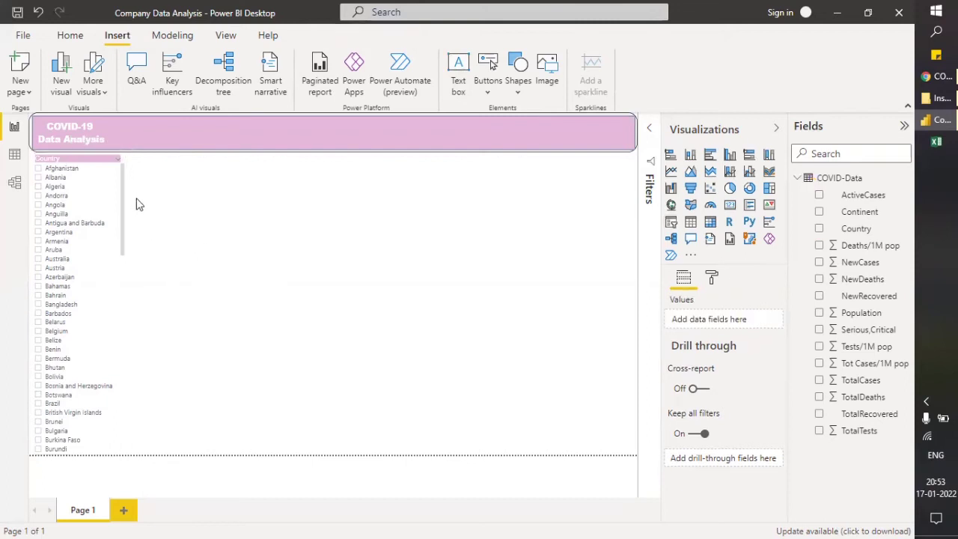
# Step: Turn on the "Select all" option and turn off Multi-select with CTRL for the Country slicer
pyautogui.click(115, 178)
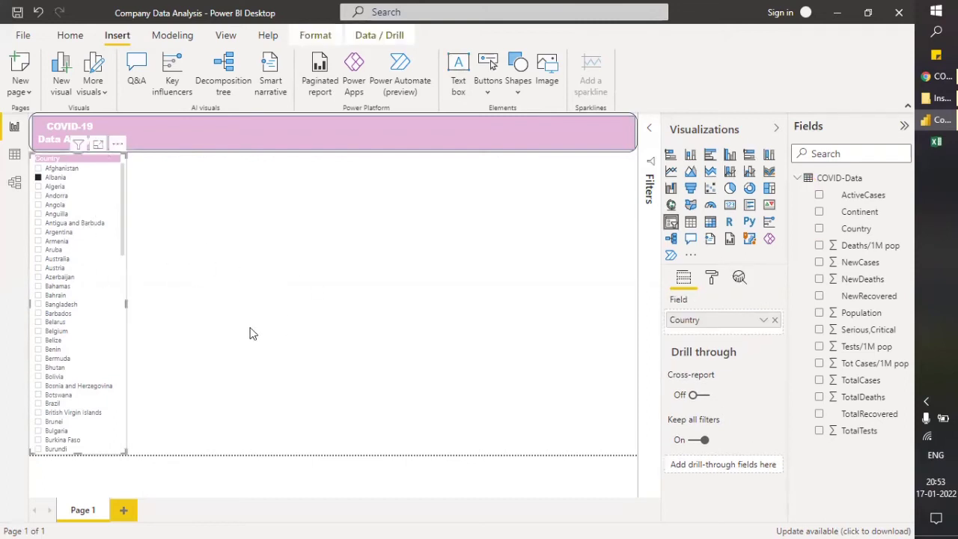
pyautogui.click(714, 281)
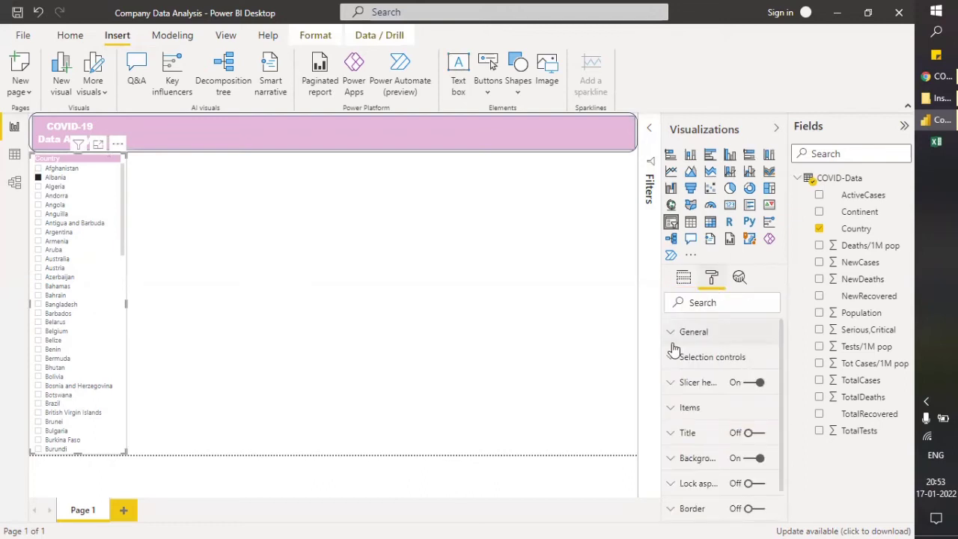
pyautogui.click(673, 333)
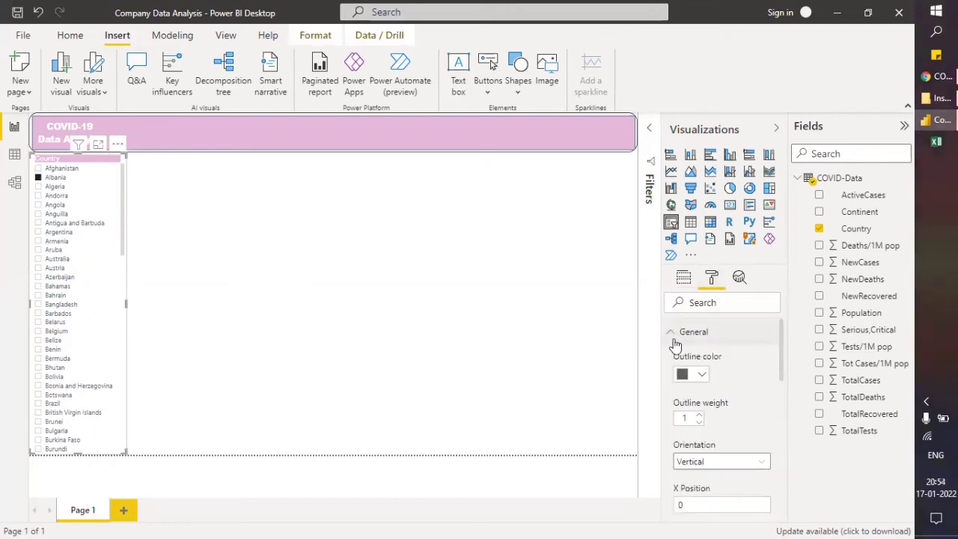
pyautogui.click(672, 334)
pyautogui.click(672, 362)
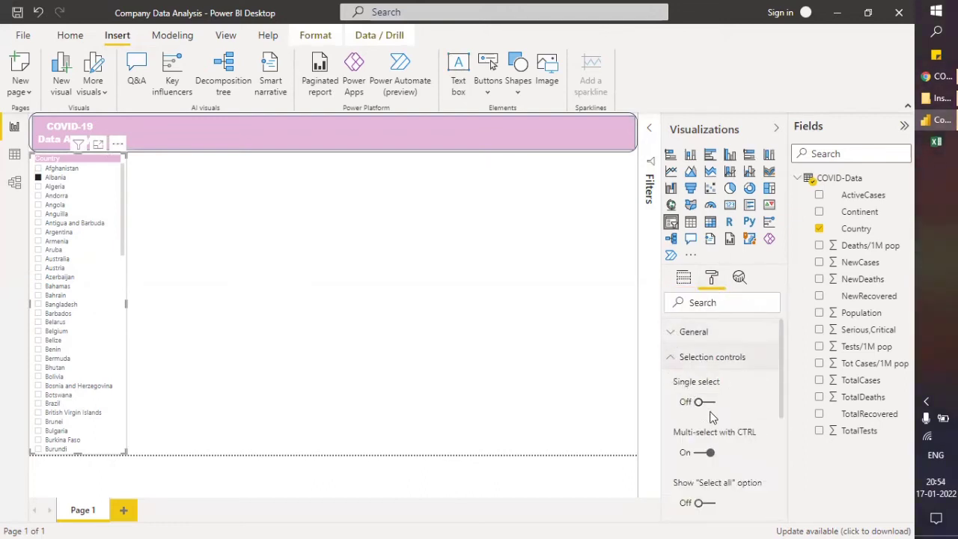
pyautogui.scroll(-2, 711, 416)
pyautogui.click(698, 408)
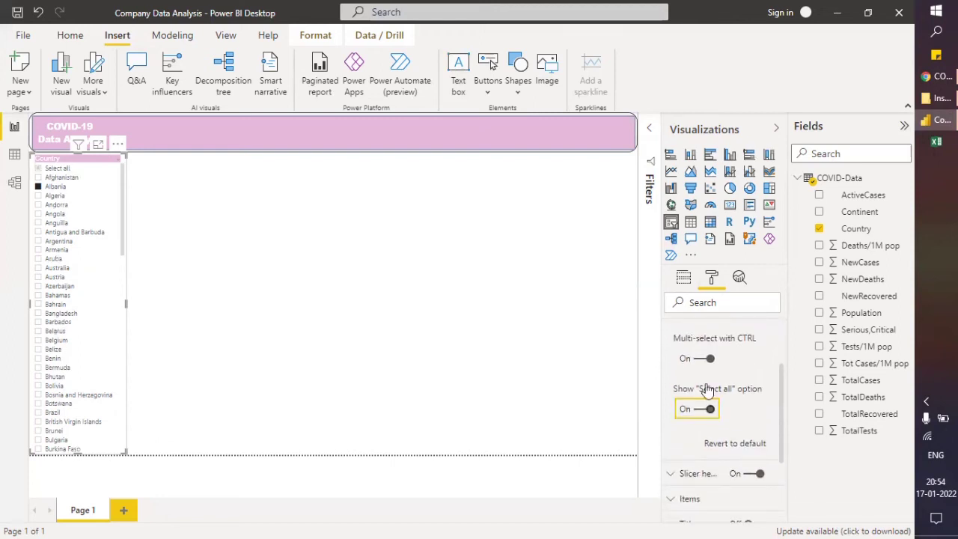
pyautogui.click(698, 359)
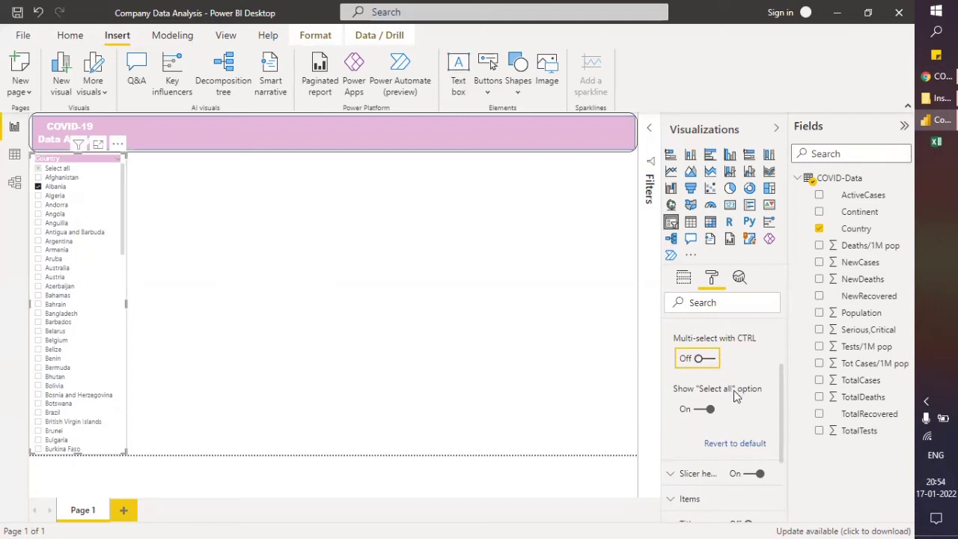
# Step: Select all countries in the Country slicer
pyautogui.click(375, 292)
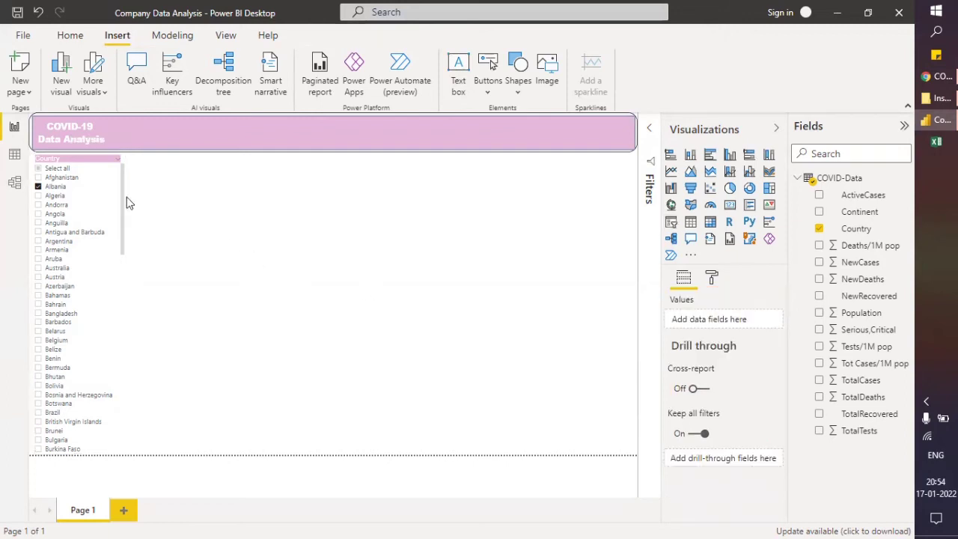
pyautogui.click(38, 168)
pyautogui.click(281, 274)
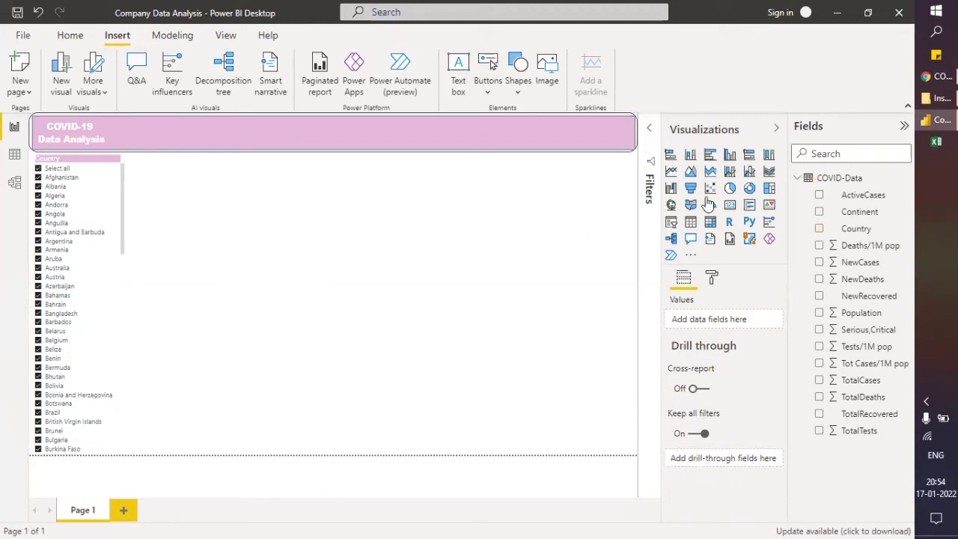
# Step: Insert a narrow clustered bar chart beside the slicer, plotting Population and TotalCases by Country
pyautogui.click(709, 154)
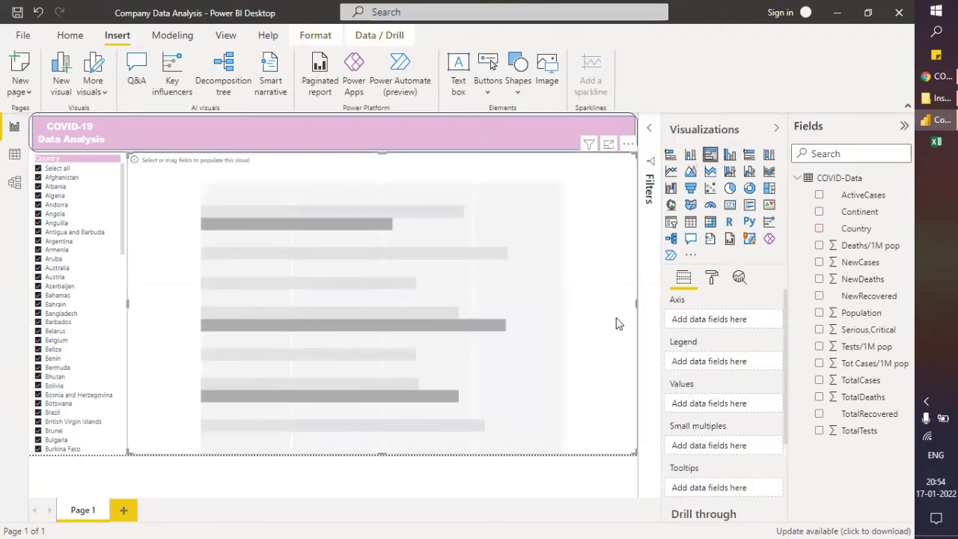
pyautogui.moveTo(634, 303); pyautogui.dragTo(284, 314)
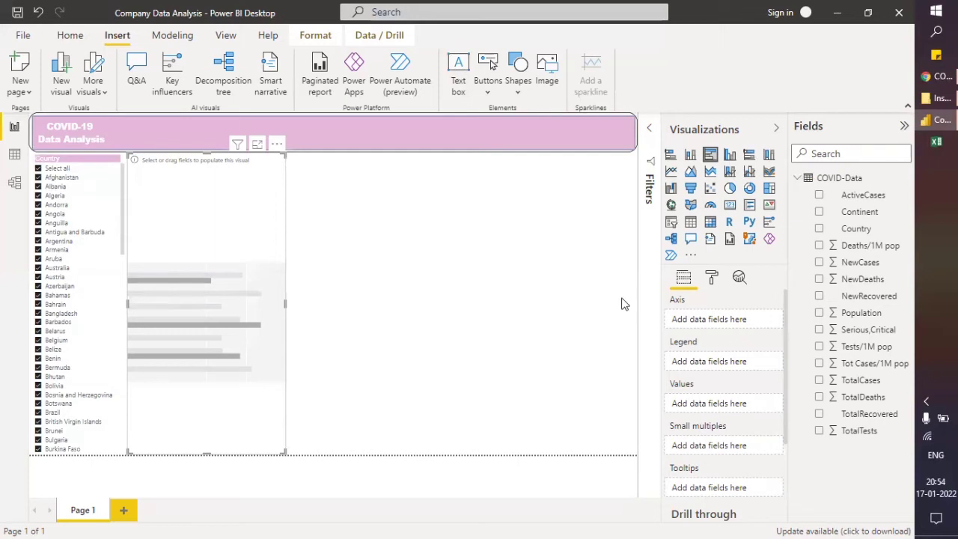
pyautogui.click(820, 234)
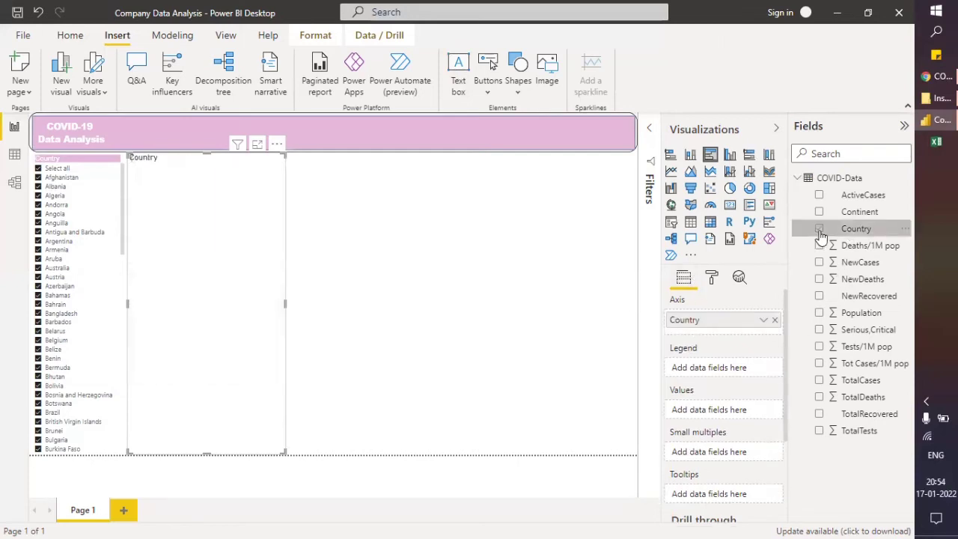
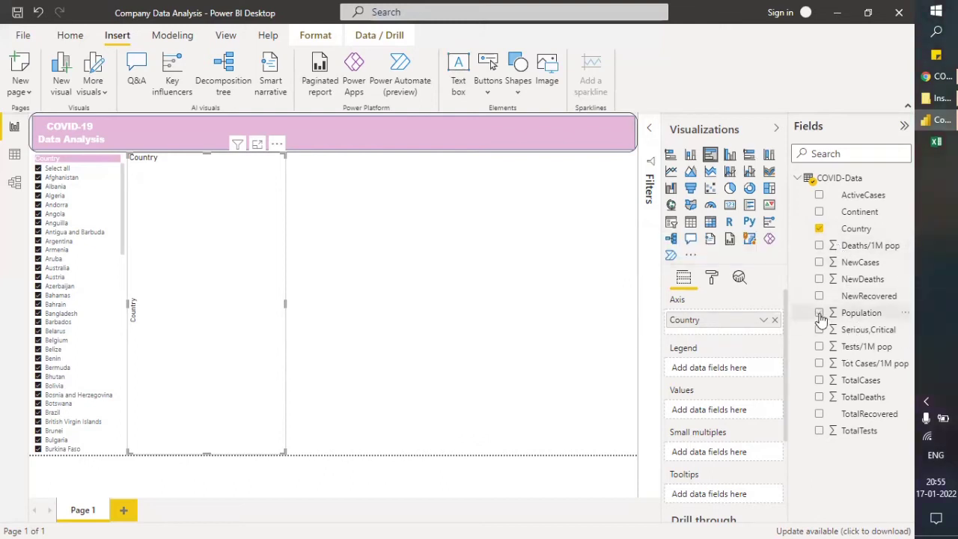
pyautogui.click(819, 313)
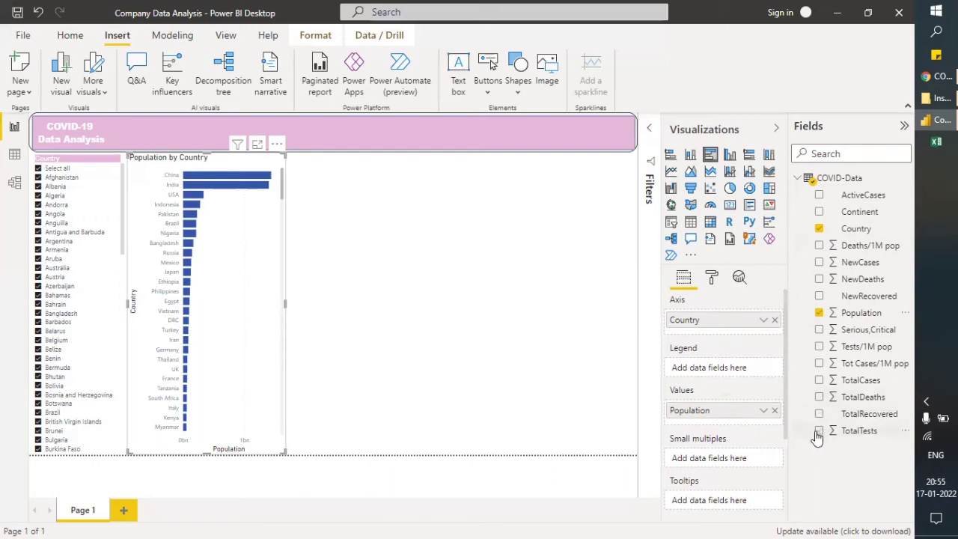
pyautogui.click(817, 381)
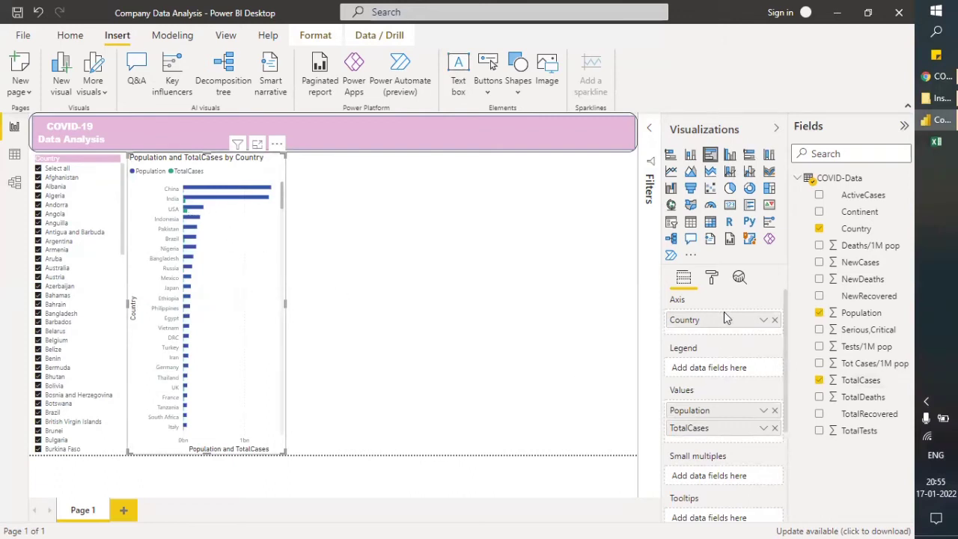
# Step: Turn on data labels for the Population and TotalCases bar chart
pyautogui.click(713, 278)
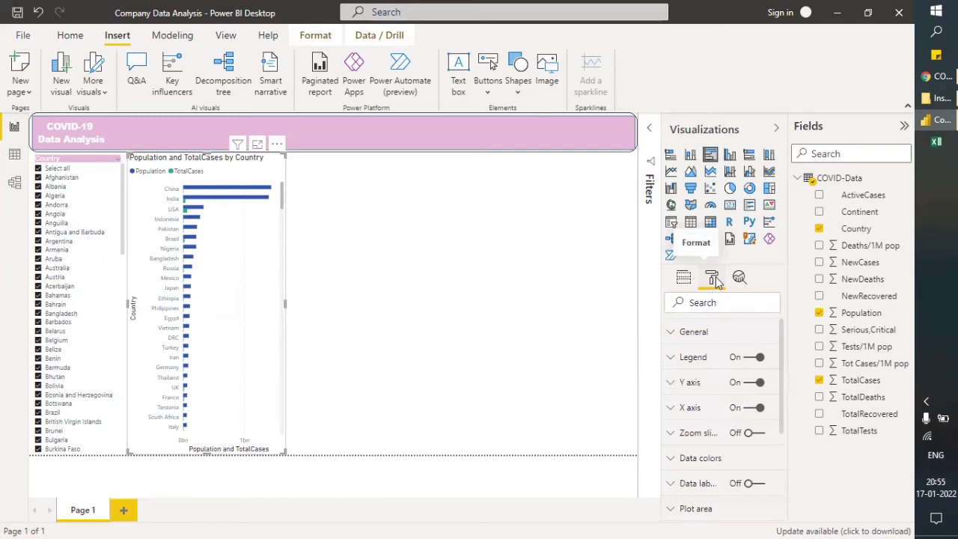
pyautogui.scroll(-4, 693, 479)
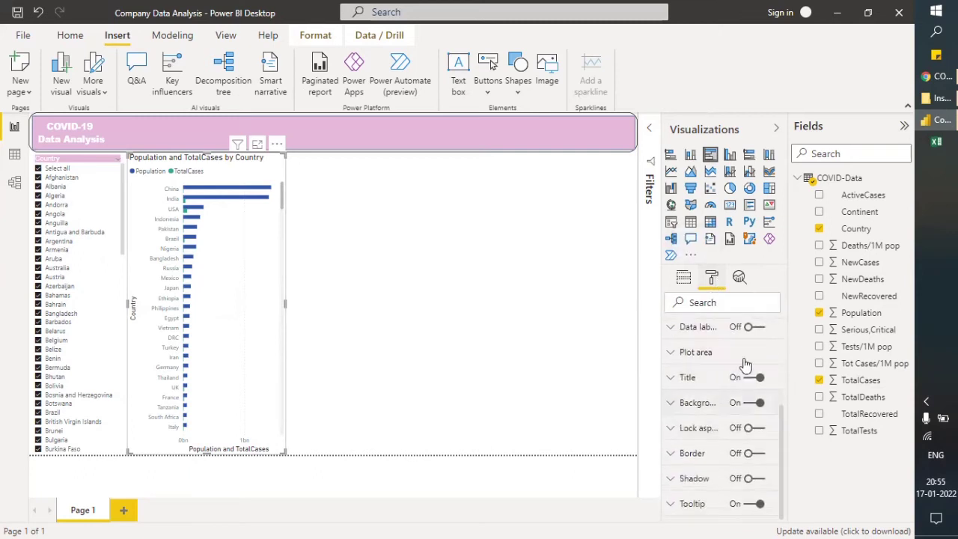
pyautogui.click(754, 327)
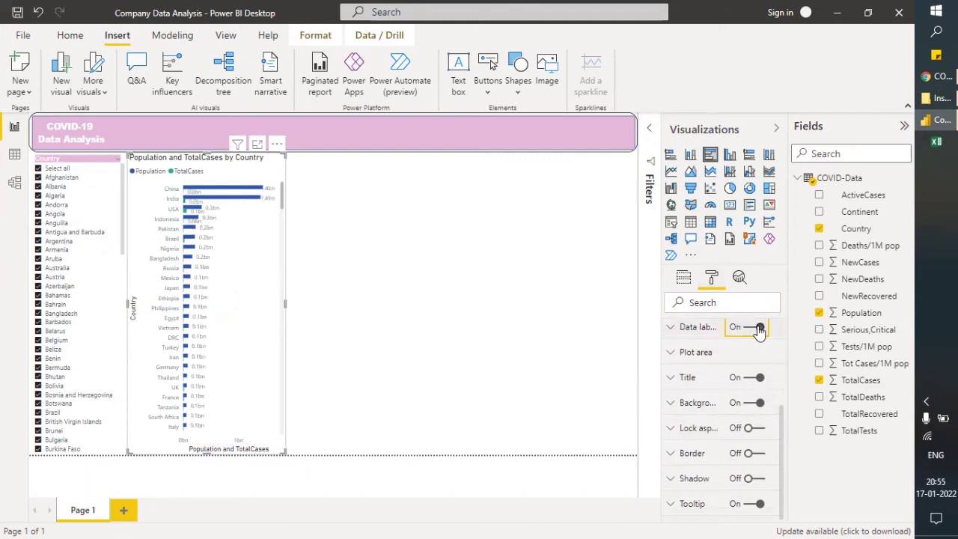
# Step: Turn off the bar chart's data labels and set its title font color to white
pyautogui.click(758, 328)
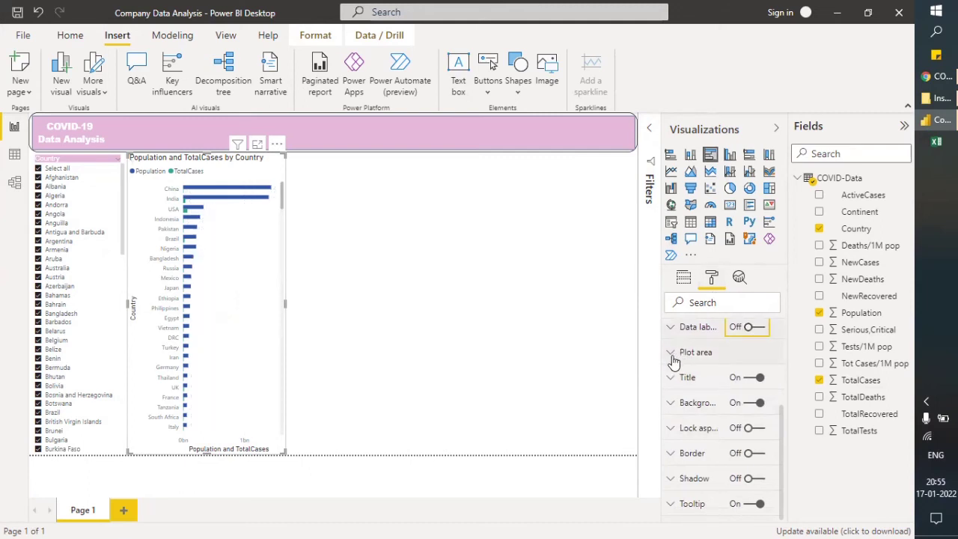
pyautogui.click(670, 377)
pyautogui.scroll(-2, 721, 407)
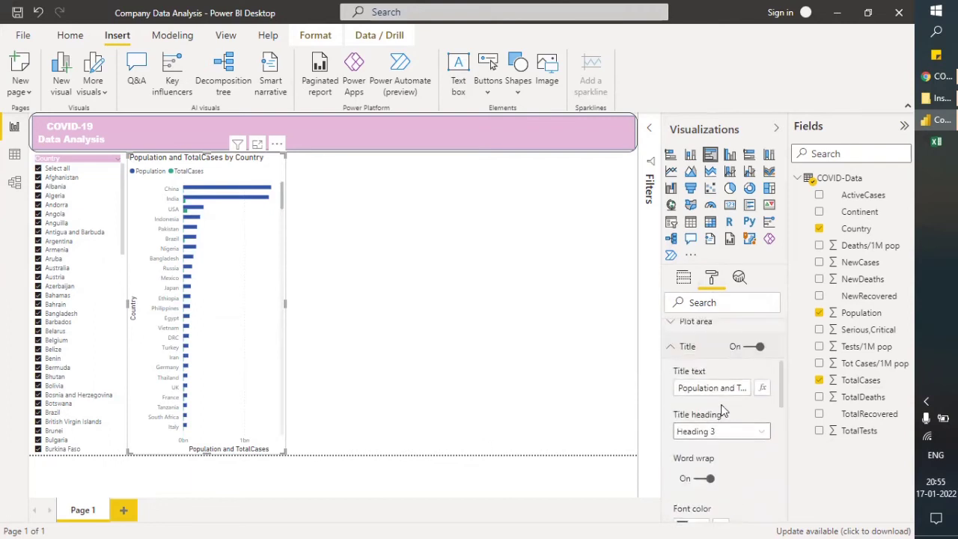
pyautogui.scroll(-3, 723, 426)
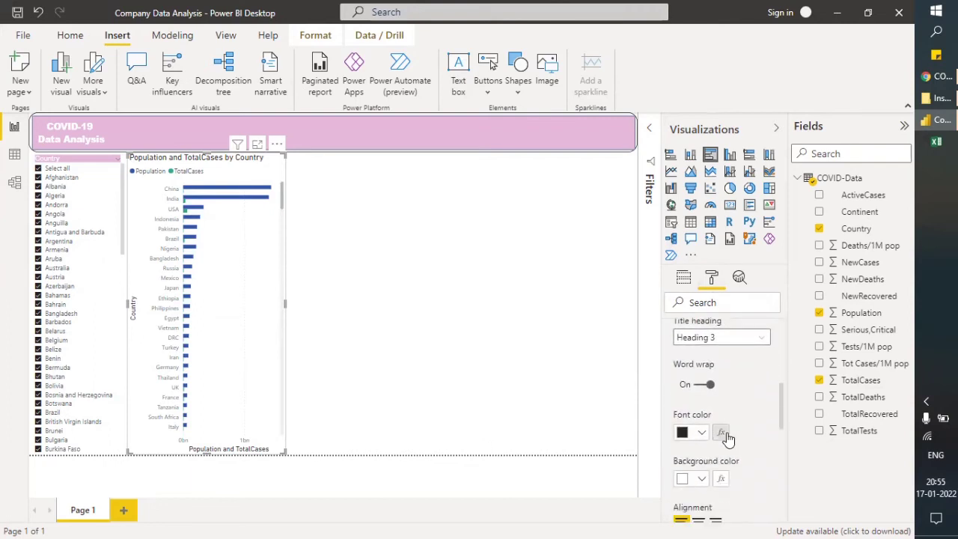
pyautogui.click(702, 340)
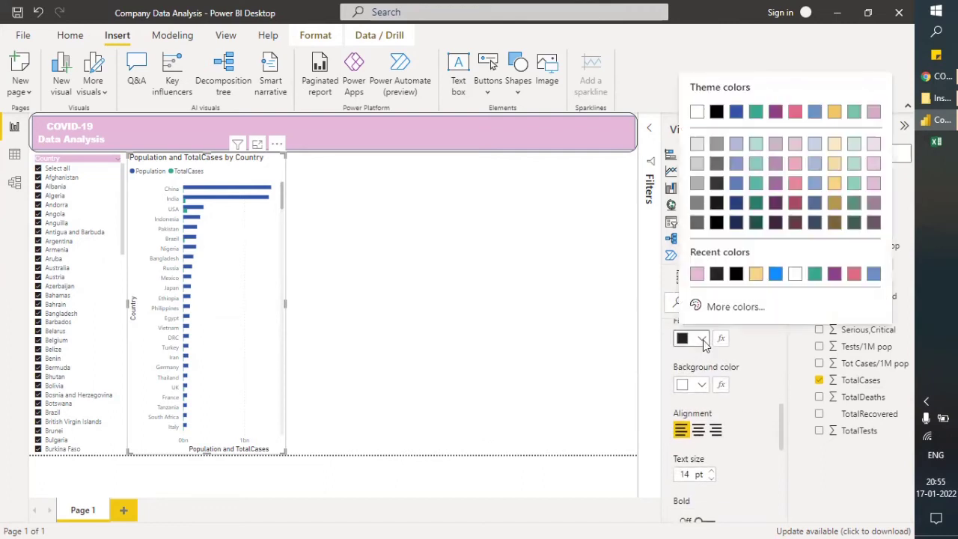
pyautogui.click(793, 275)
# Step: Give the chart title the light pink background color and set its text size to 11 pt
pyautogui.click(703, 385)
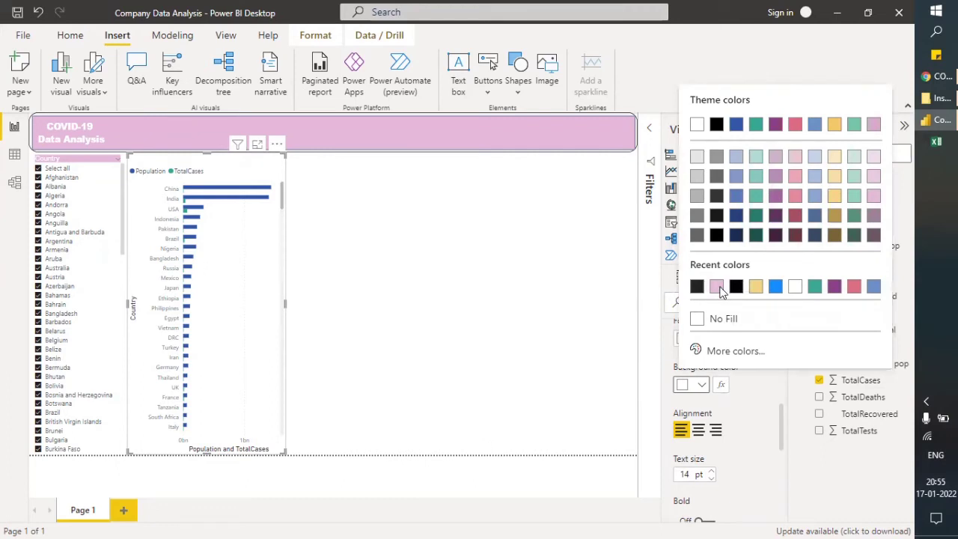
pyautogui.click(717, 288)
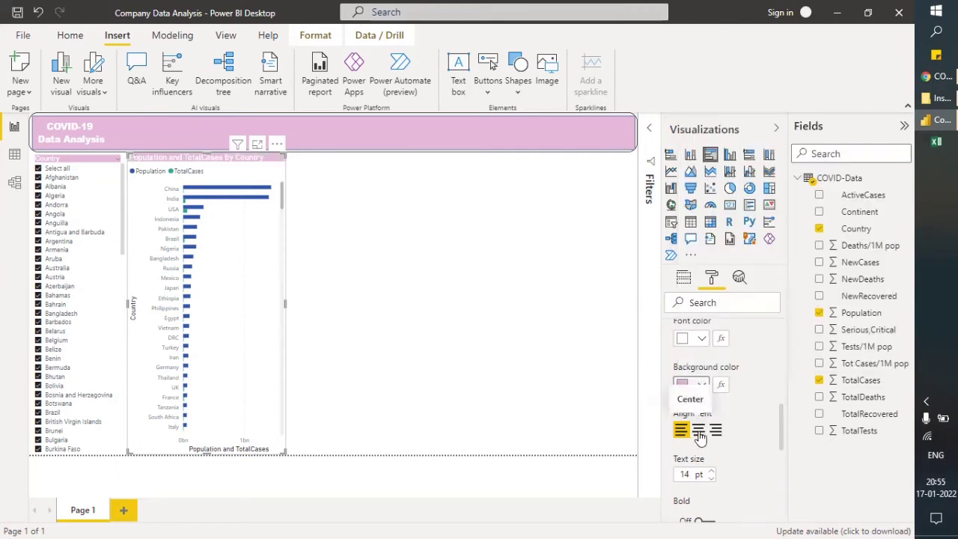
pyautogui.click(710, 478)
pyautogui.click(711, 478)
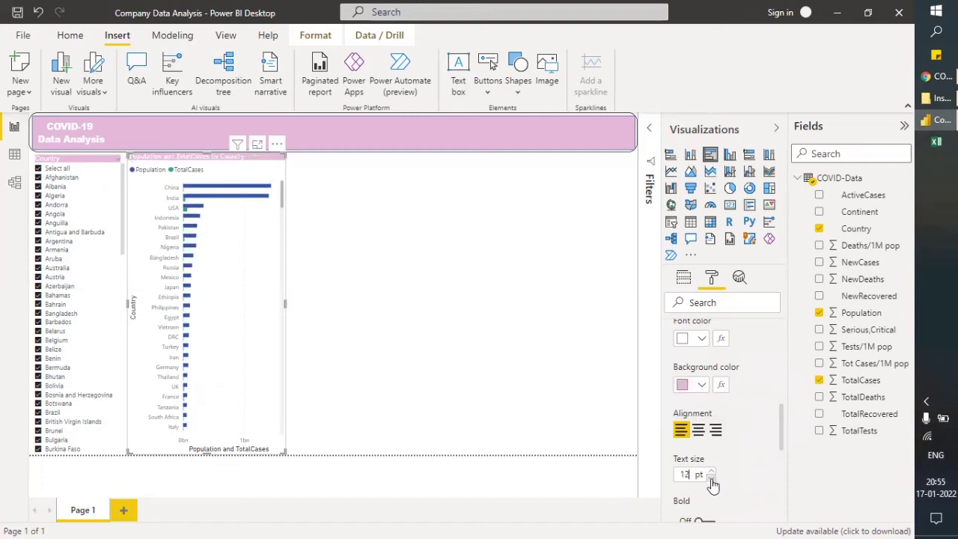
pyautogui.click(711, 478)
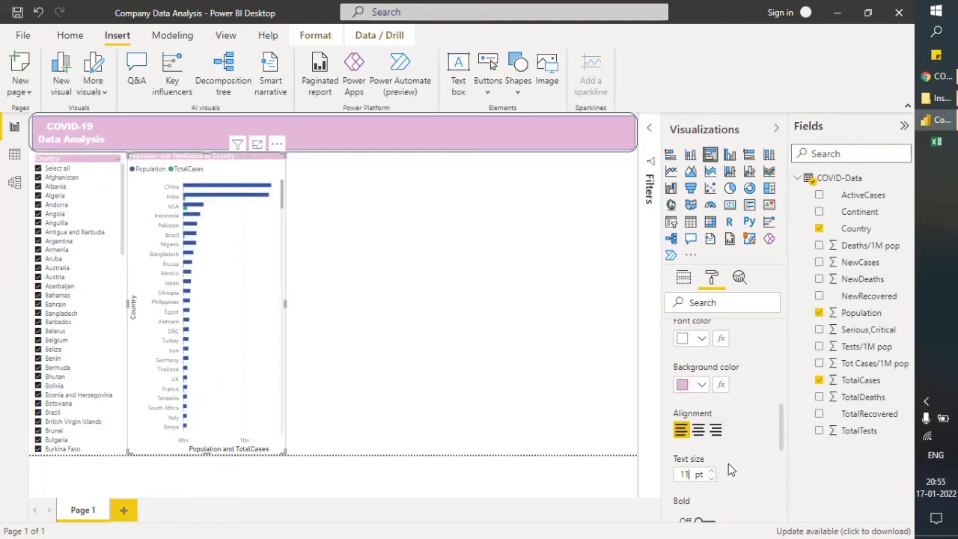
# Step: Set the title text size of the chart's Y axis to 9 pt
pyautogui.scroll(10, 760, 435)
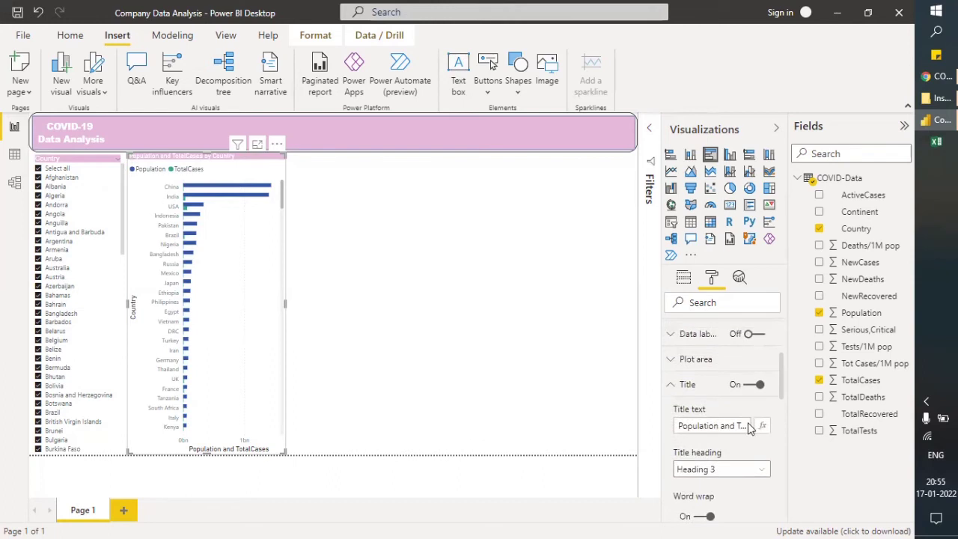
pyautogui.click(677, 384)
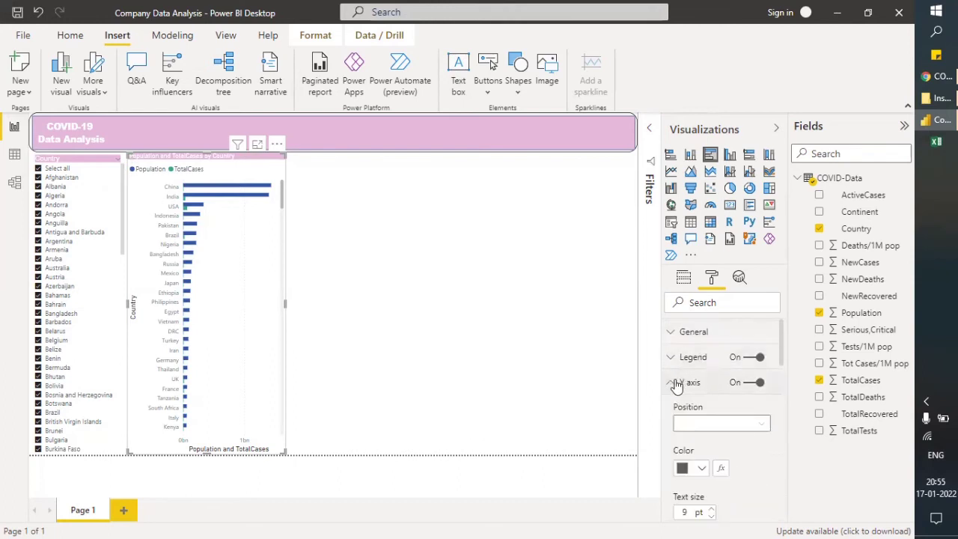
pyautogui.scroll(-3, 722, 443)
pyautogui.scroll(-5, 723, 447)
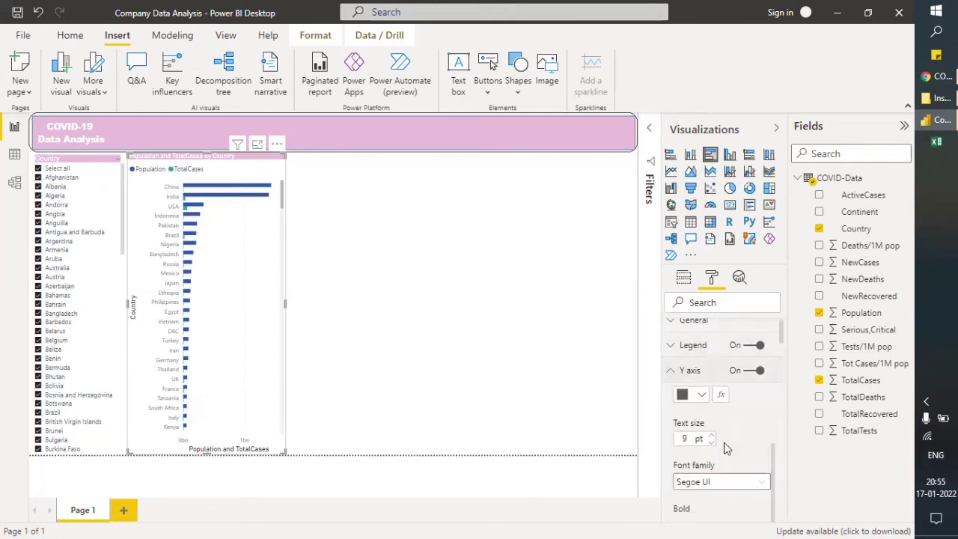
pyautogui.scroll(6, 722, 441)
pyautogui.scroll(-6, 720, 445)
pyautogui.scroll(5, 719, 434)
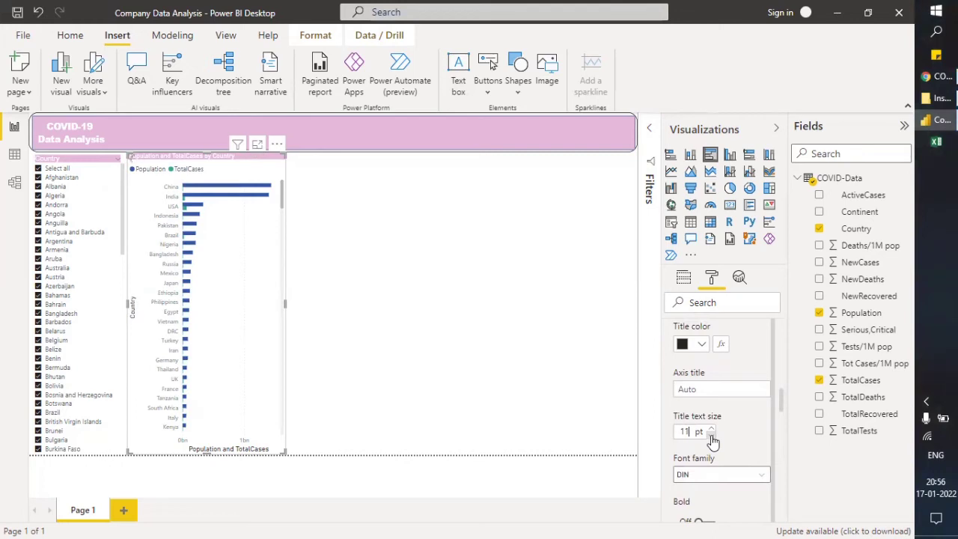
pyautogui.click(711, 434)
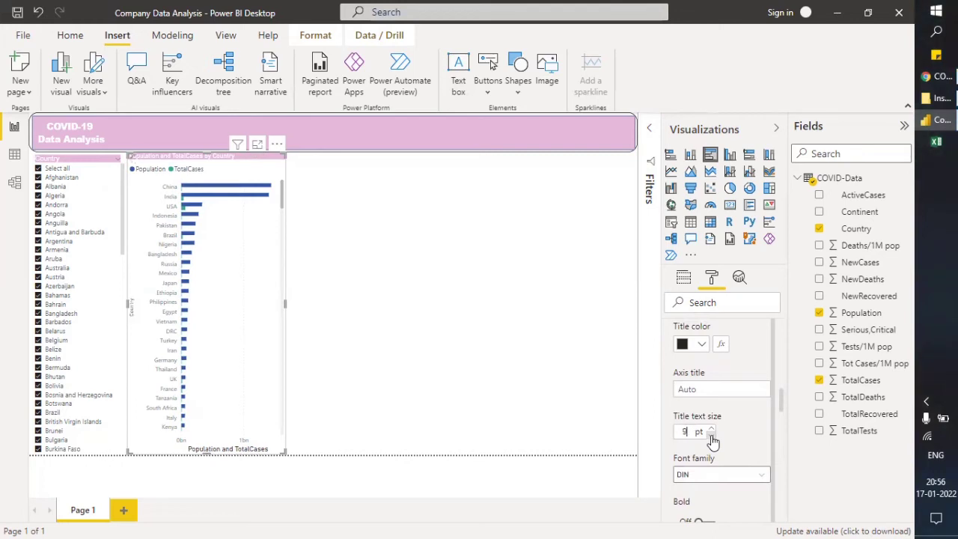
pyautogui.click(711, 436)
# Step: Set the title text size of the chart's X axis to 9 pt
pyautogui.scroll(-6, 715, 441)
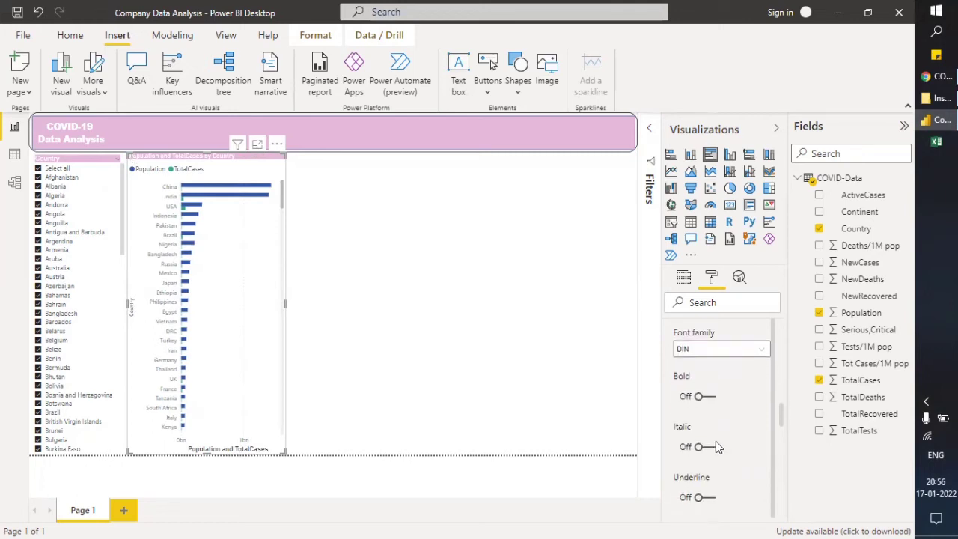
pyautogui.scroll(1, 715, 446)
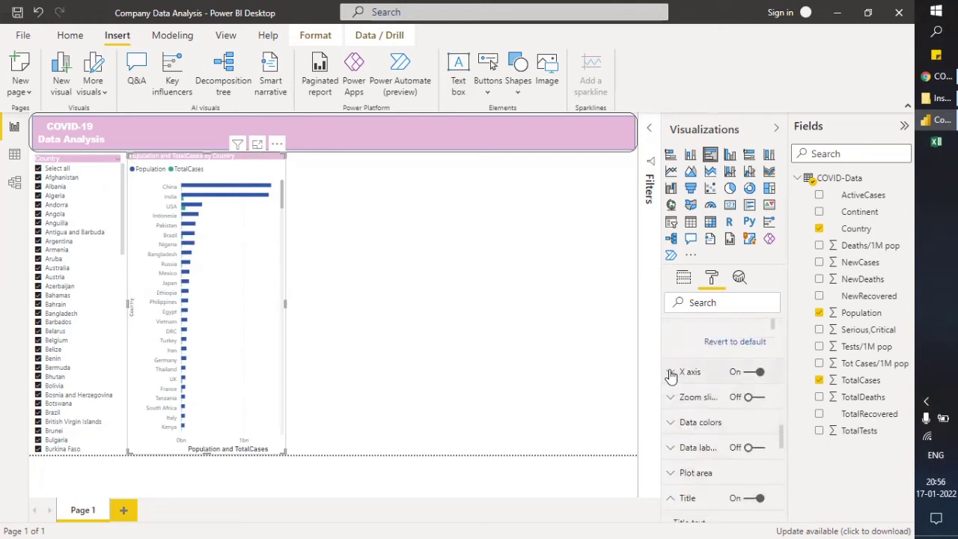
pyautogui.click(678, 378)
pyautogui.scroll(-2, 695, 407)
pyautogui.scroll(-3, 697, 415)
pyautogui.scroll(2, 697, 417)
pyautogui.scroll(-3, 699, 420)
pyautogui.scroll(-4, 736, 452)
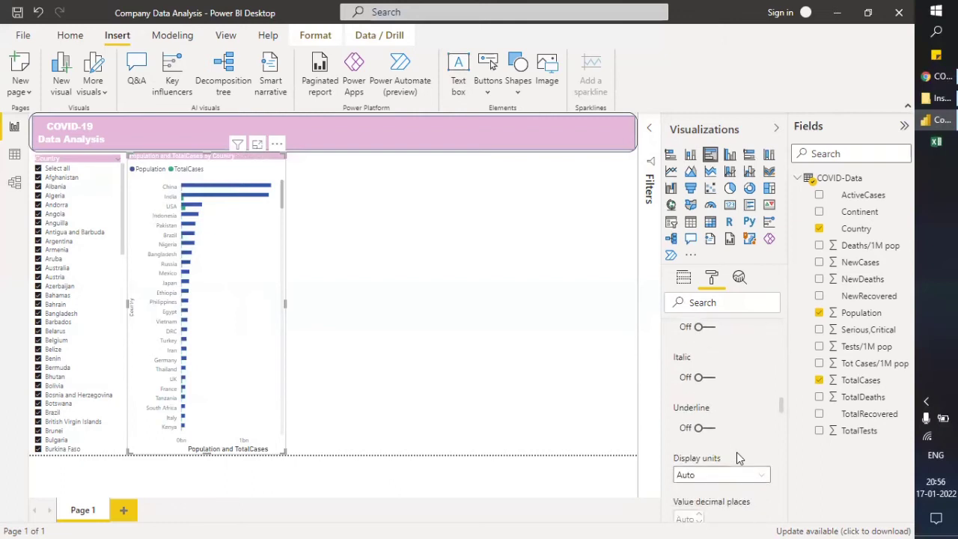
pyautogui.scroll(-3, 722, 446)
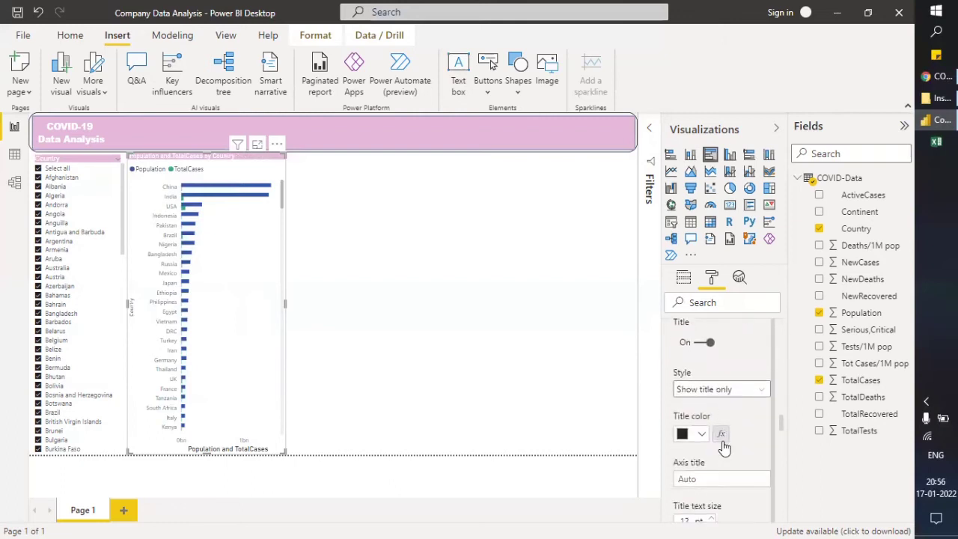
pyautogui.scroll(-3, 723, 447)
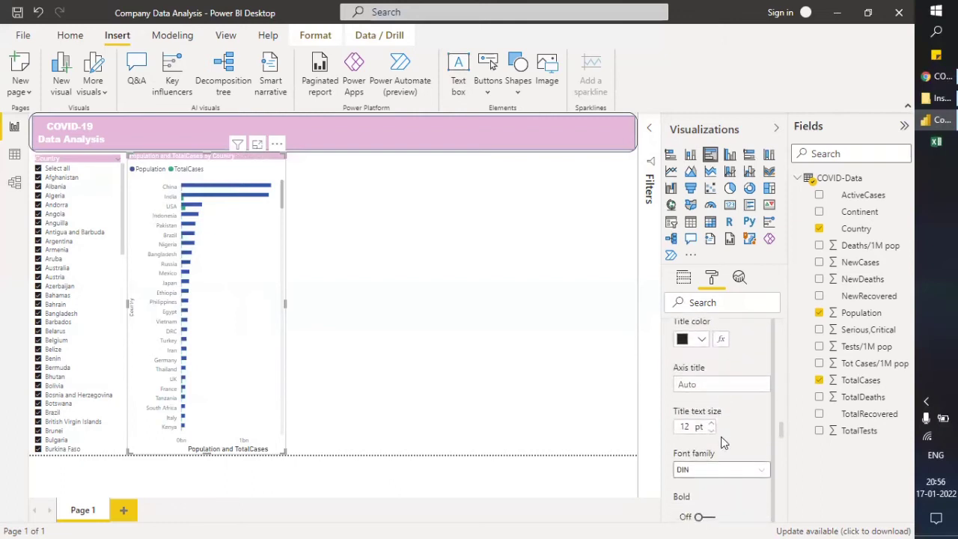
pyautogui.click(709, 430)
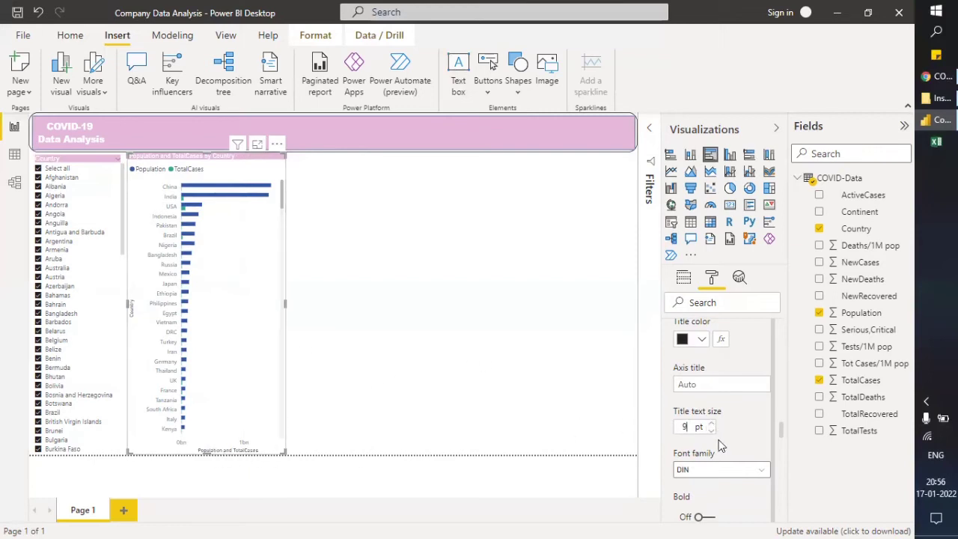
# Step: Turn off the X axis title and set the X axis labels' font family to Arial
pyautogui.scroll(-3, 714, 440)
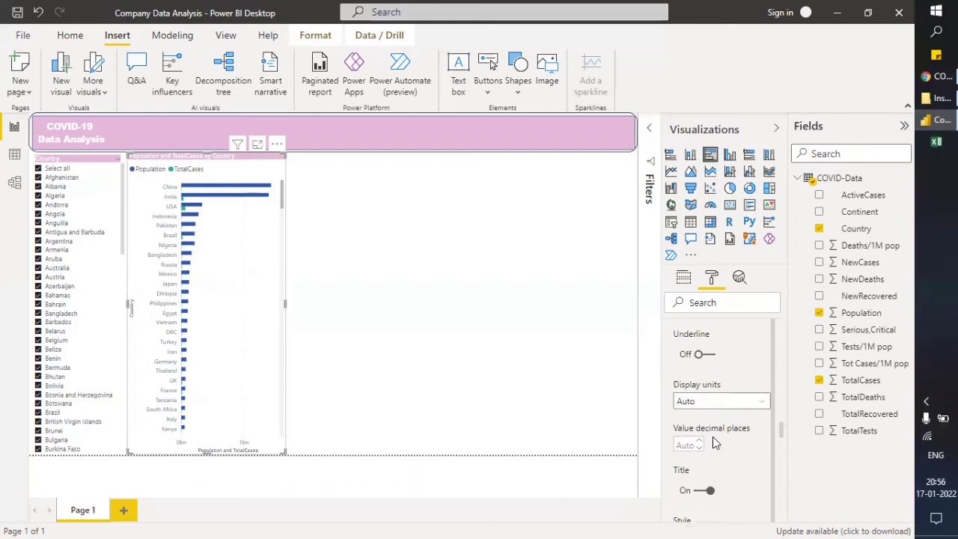
pyautogui.click(699, 491)
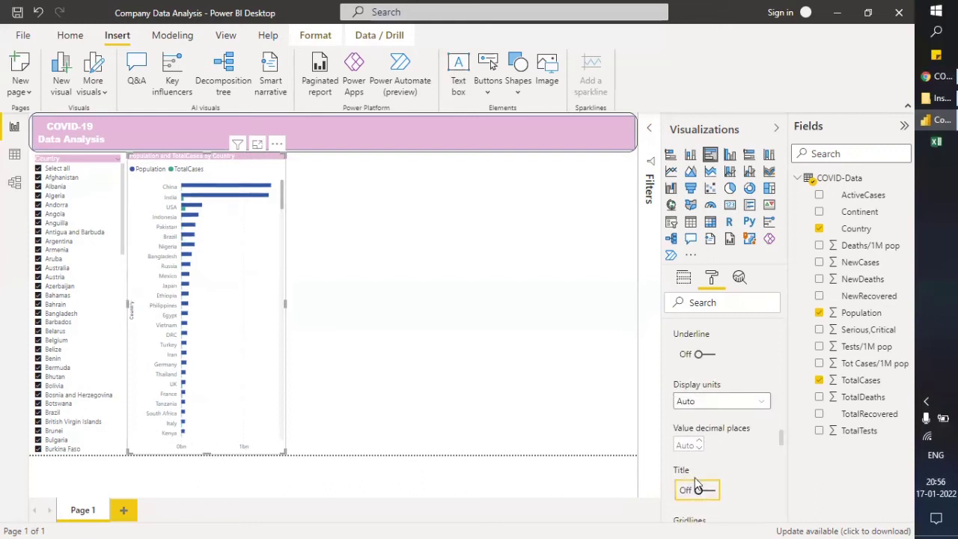
pyautogui.scroll(-3, 732, 469)
pyautogui.scroll(5, 731, 469)
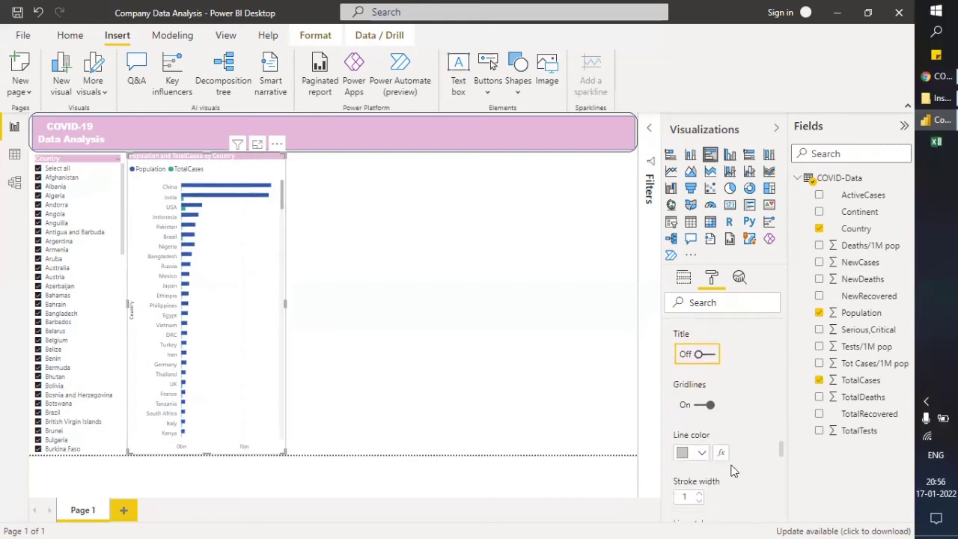
pyautogui.scroll(3, 732, 469)
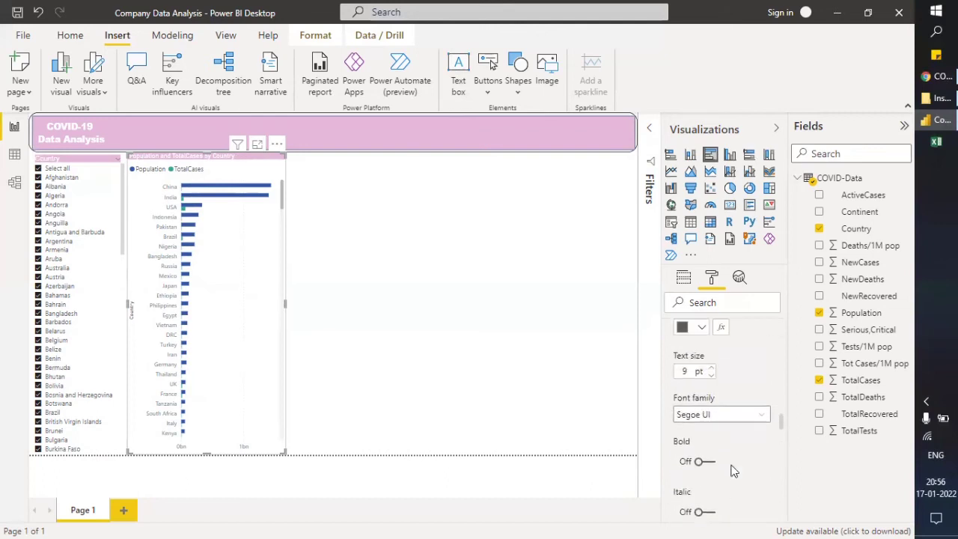
pyautogui.click(730, 459)
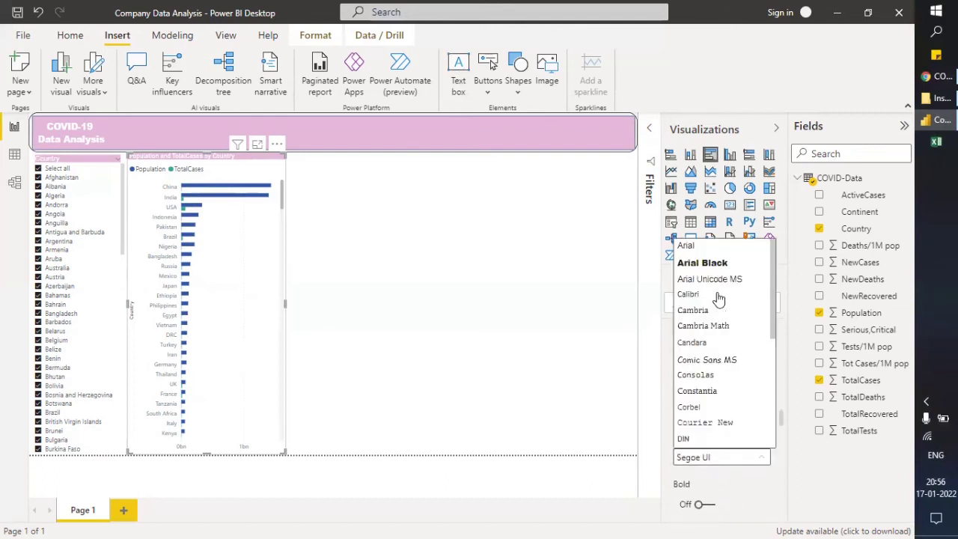
pyautogui.click(703, 247)
# Step: Set the font family of the chart's Y axis title to Arial
pyautogui.scroll(-5, 736, 374)
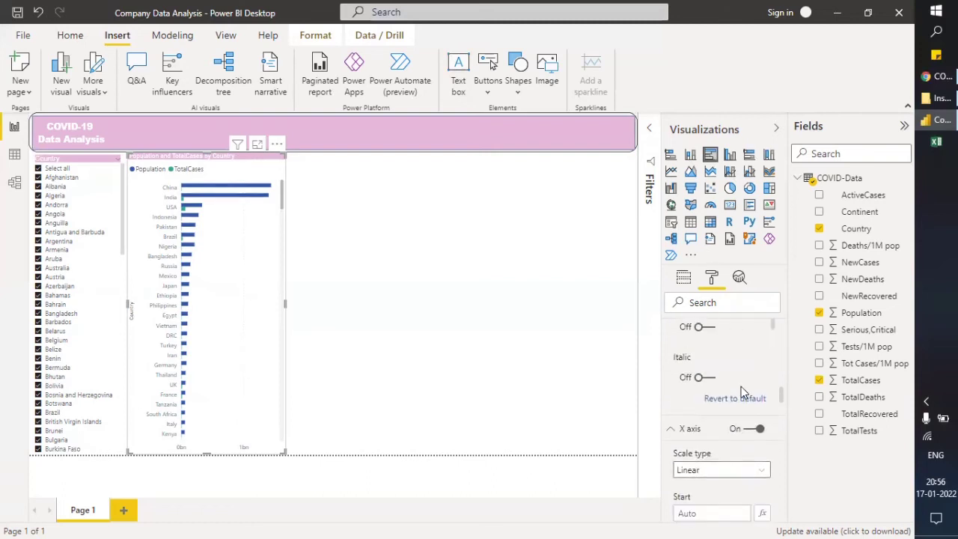
pyautogui.scroll(-10, 739, 389)
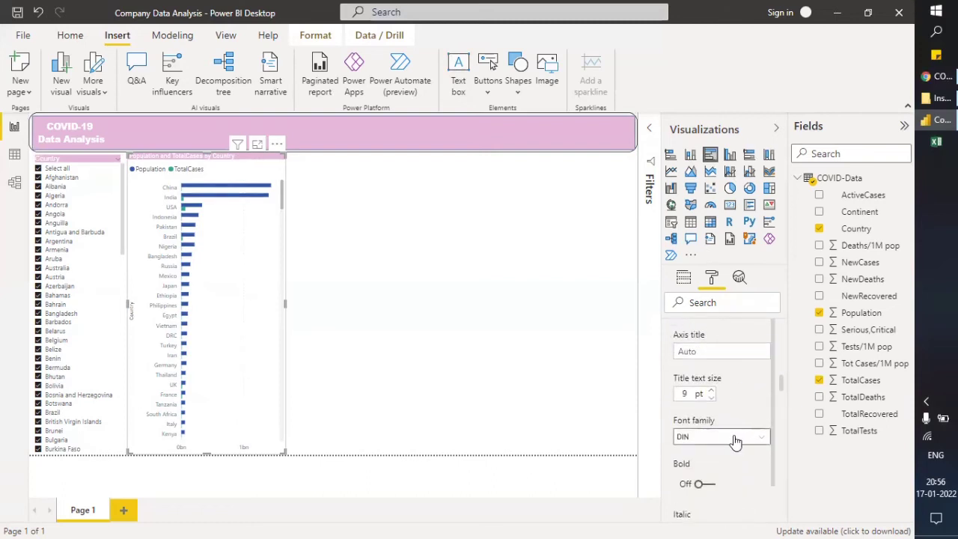
pyautogui.click(735, 442)
pyautogui.click(682, 223)
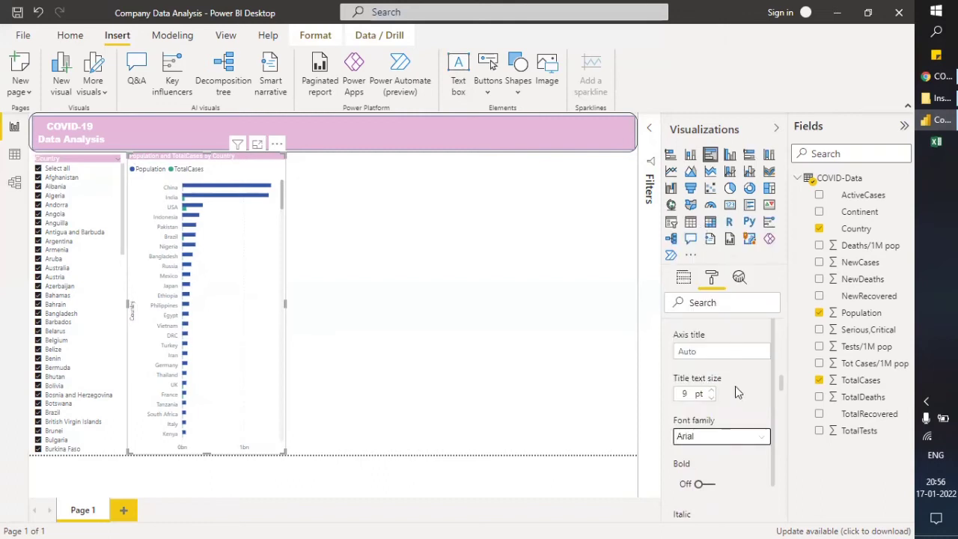
pyautogui.scroll(3, 722, 411)
pyautogui.scroll(-5, 723, 413)
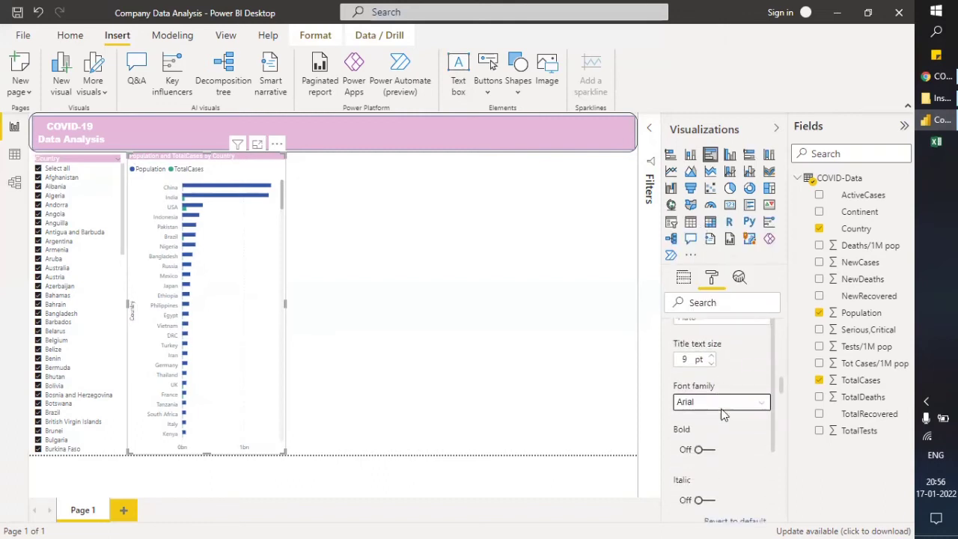
pyautogui.scroll(-1, 723, 414)
pyautogui.scroll(1, 722, 414)
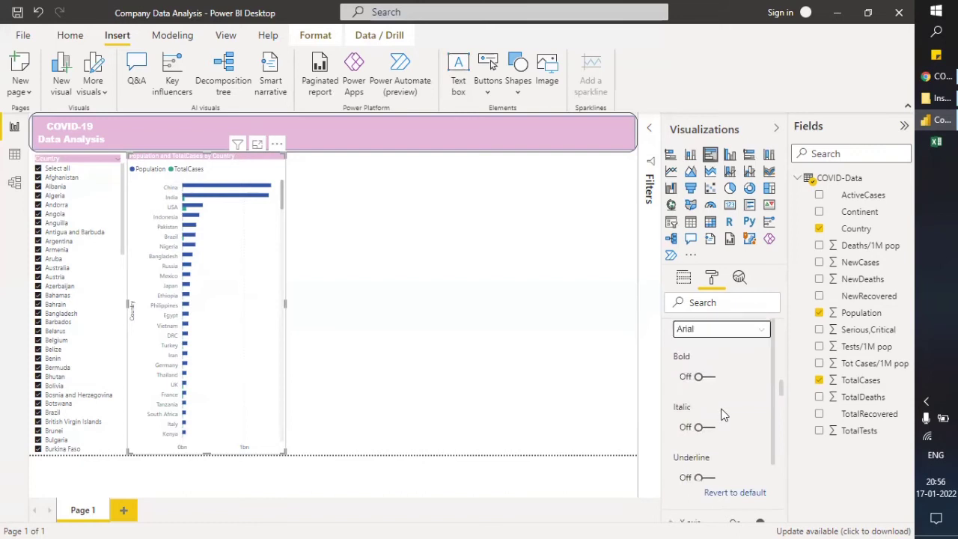
pyautogui.moveTo(781, 388)
pyautogui.mouseDown()
pyautogui.moveTo(778, 369)
pyautogui.moveTo(776, 377)
pyautogui.mouseUp()
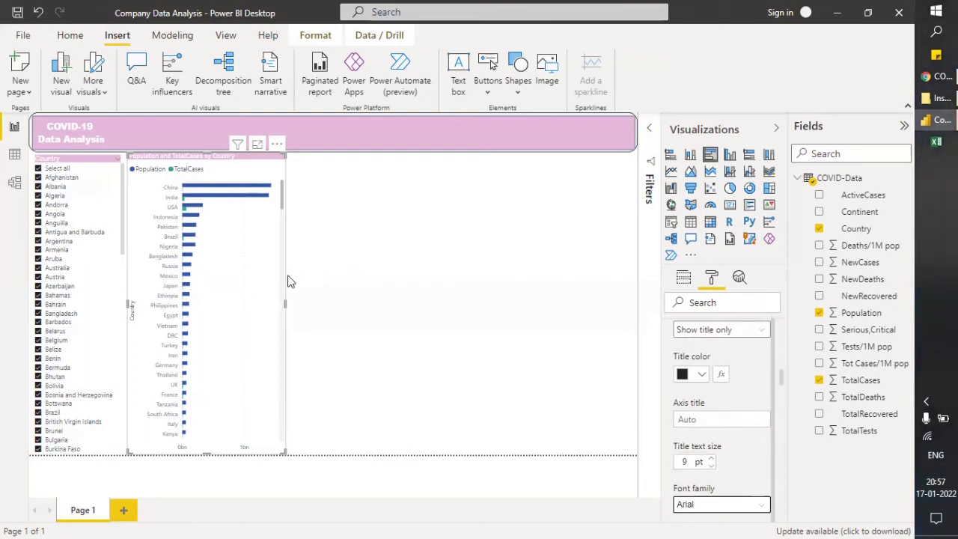
# Step: Open the bar chart in focus mode and examine how Population compares with TotalCases across the countries
pyautogui.click(258, 145)
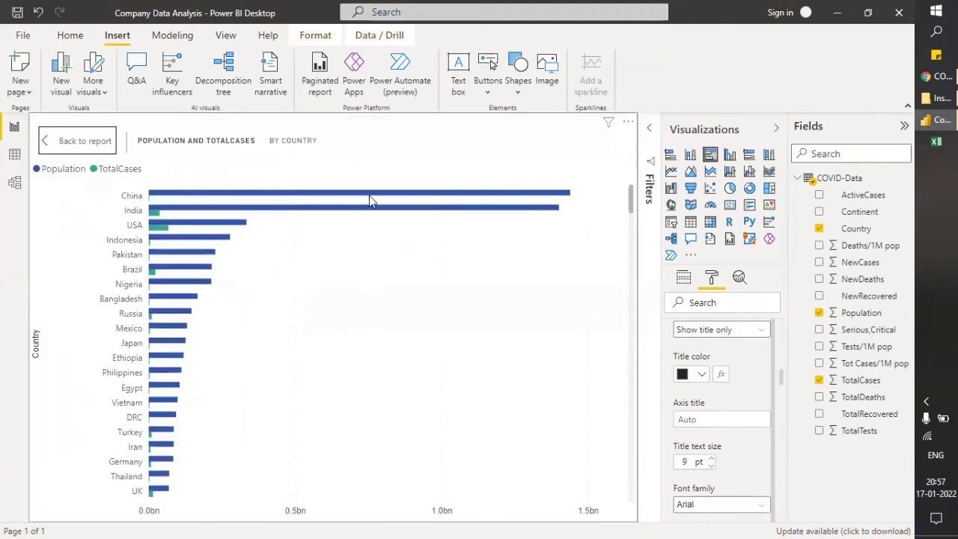
pyautogui.moveTo(362, 196)
pyautogui.moveTo(149, 198)
pyautogui.scroll(-2, 288, 356)
pyautogui.scroll(-5, 287, 357)
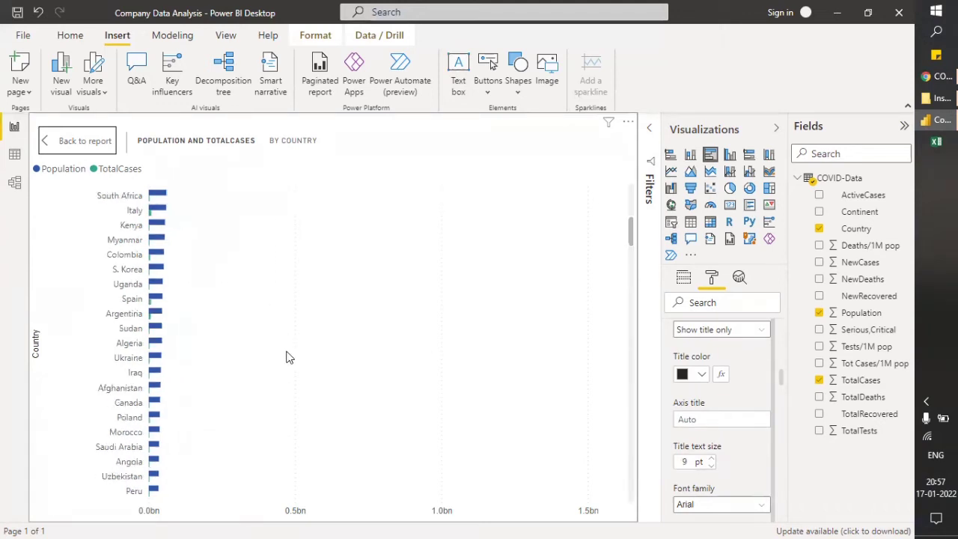
pyautogui.scroll(7, 287, 357)
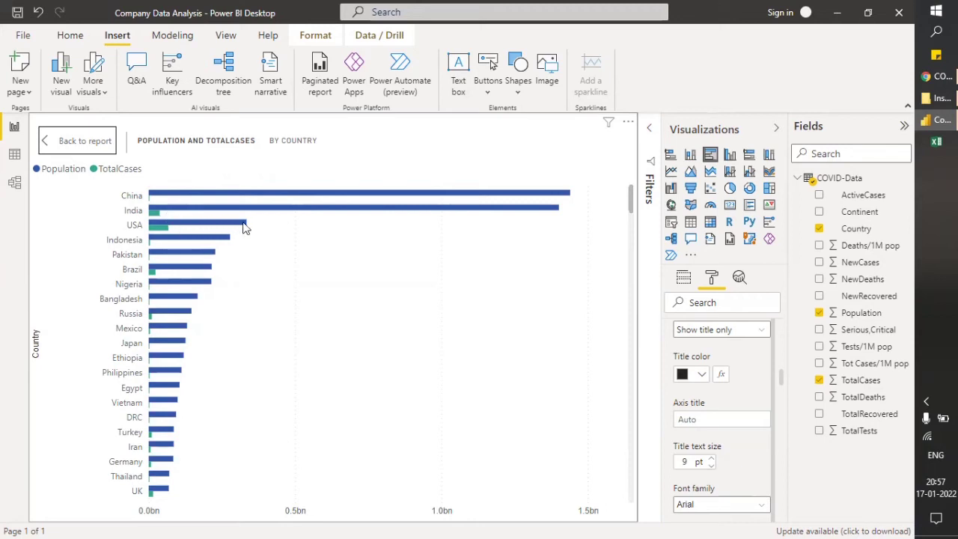
pyautogui.moveTo(230, 226)
pyautogui.moveTo(165, 226)
pyautogui.scroll(-4, 241, 369)
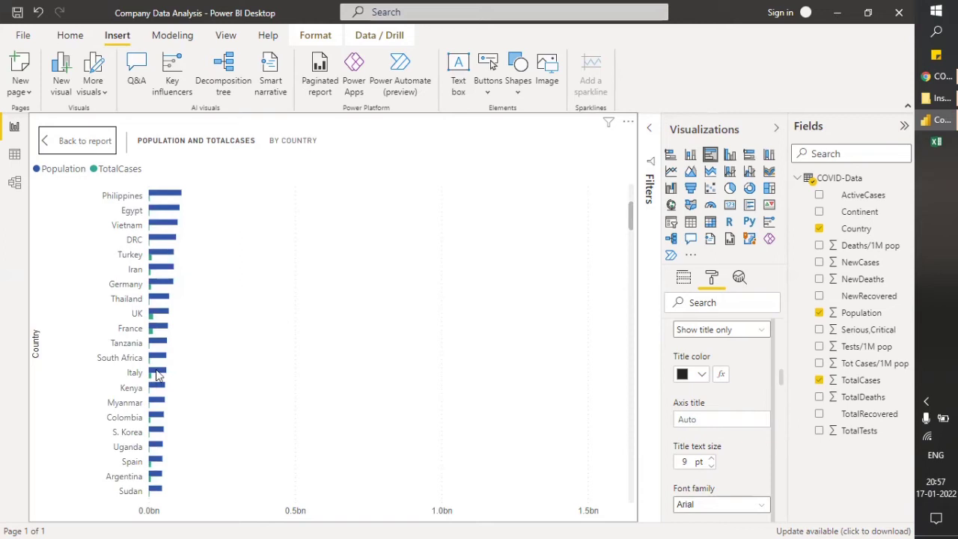
pyautogui.scroll(4, 215, 382)
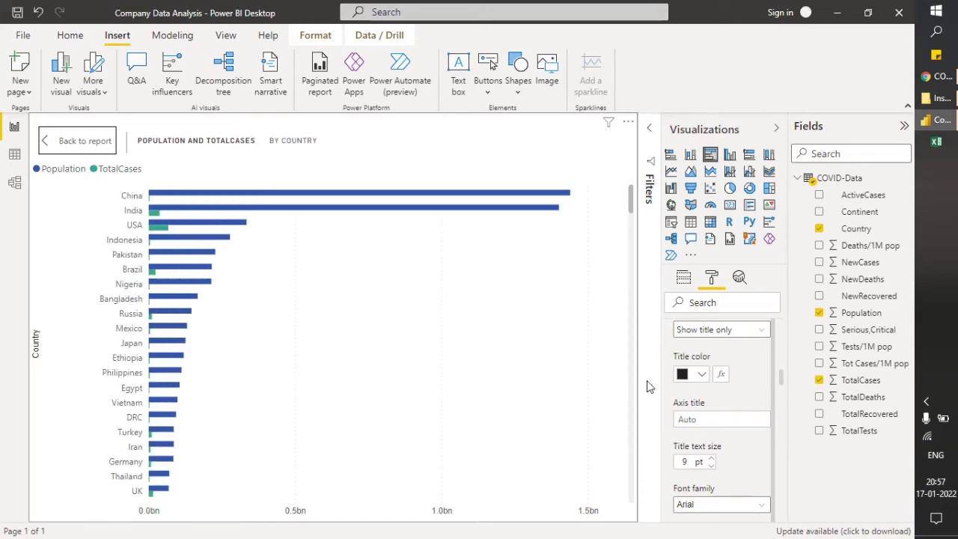
# Step: Return to the report page and check the column formats of TotalCases, Population, Serious,Critical, Tests/1M pop and Tot Cases/1M pop
pyautogui.click(78, 143)
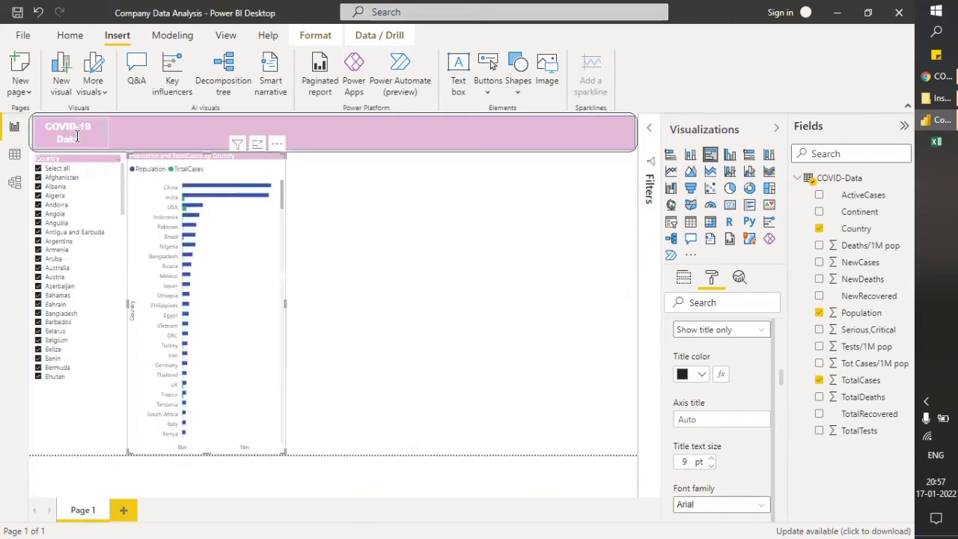
pyautogui.click(852, 381)
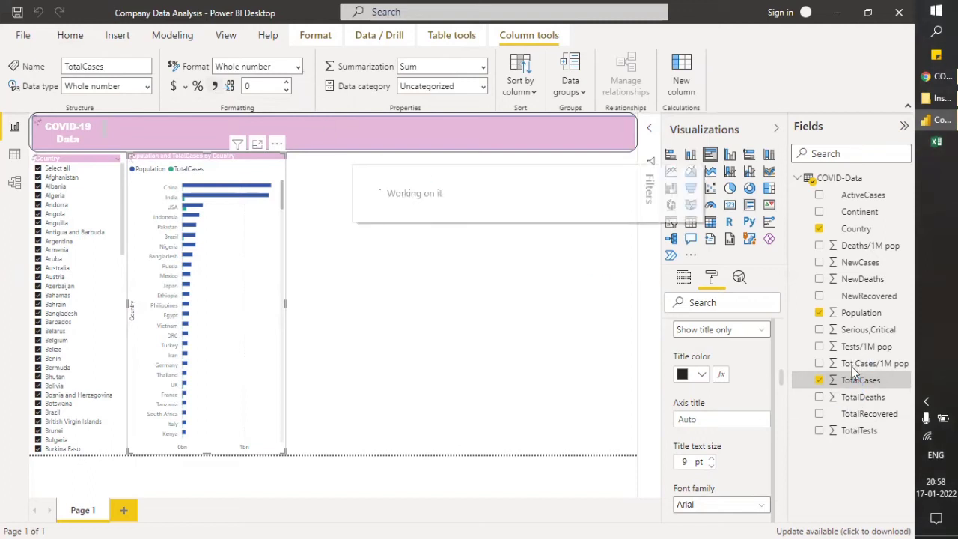
pyautogui.click(853, 314)
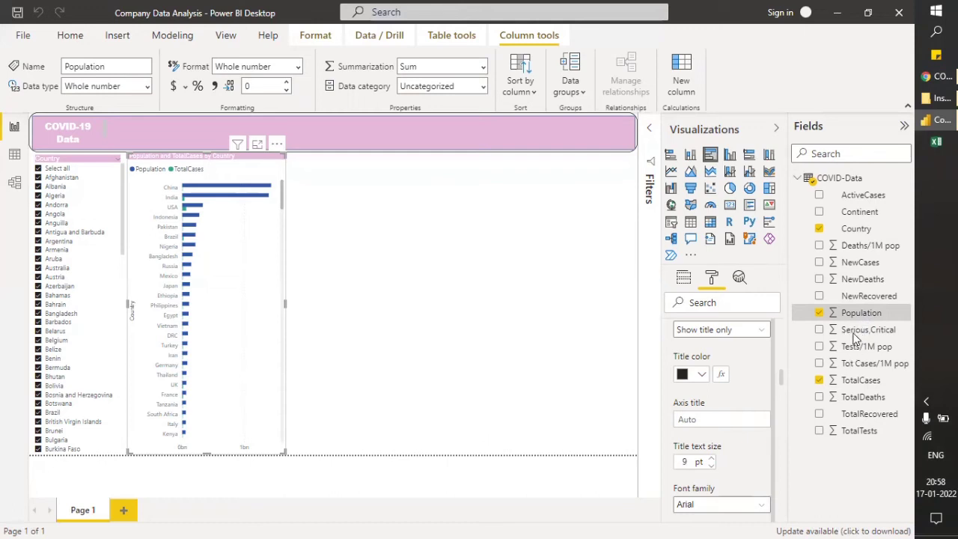
pyautogui.click(855, 332)
pyautogui.click(857, 348)
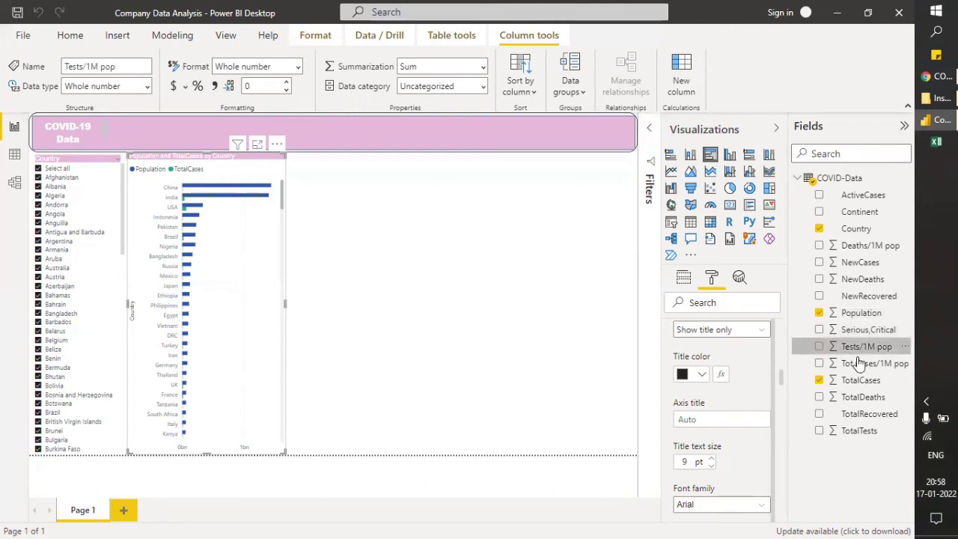
pyautogui.click(861, 365)
pyautogui.click(861, 381)
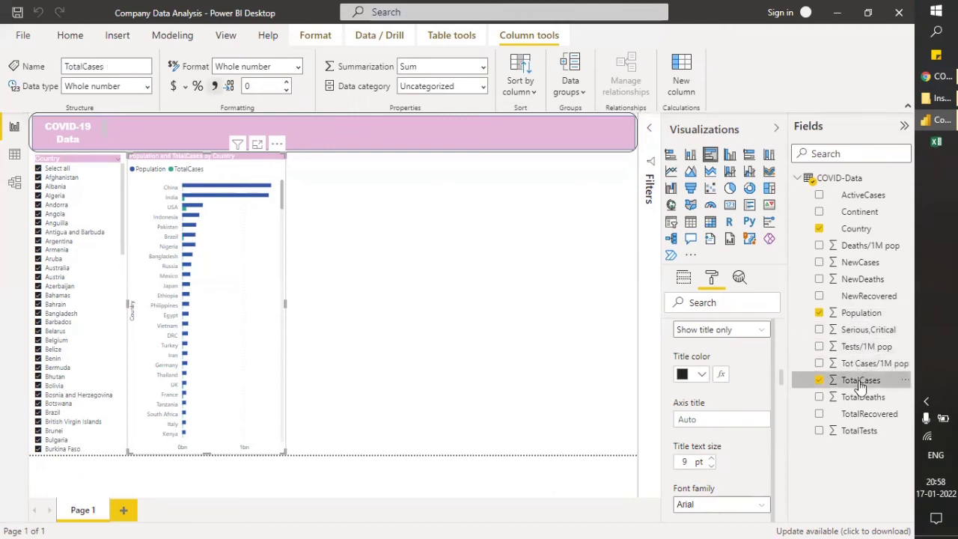
# Step: In the model view, select Deaths/1M pop, NewCases, NewDeaths, Population, Tests/1M pop, Tot Cases/1M pop, TotalCases, TotalDeaths and TotalTests, and open their format options
pyautogui.click(15, 183)
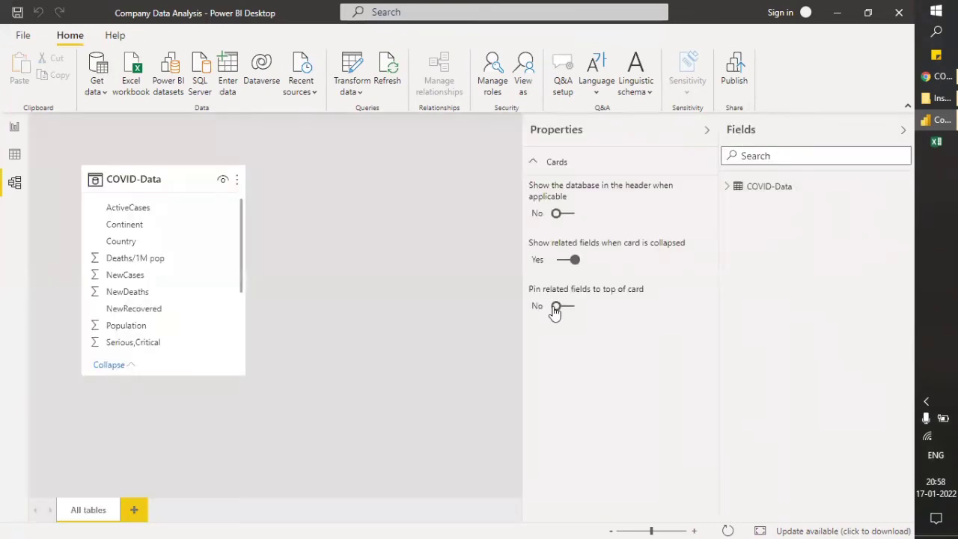
pyautogui.click(729, 187)
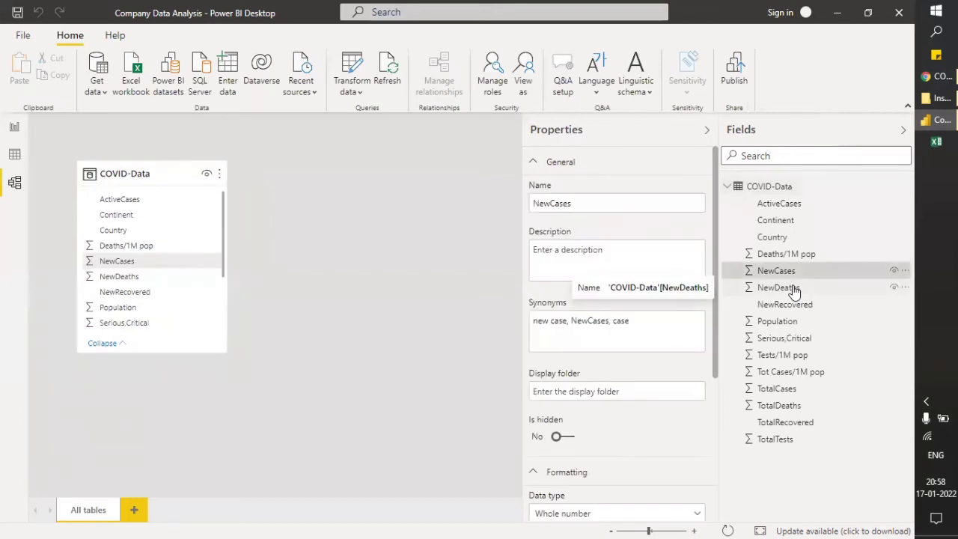
pyautogui.keyDown('ctrl'); pyautogui.click(792, 289); pyautogui.keyUp('ctrl')
pyautogui.keyDown('ctrl'); pyautogui.click(795, 256); pyautogui.keyUp('ctrl')
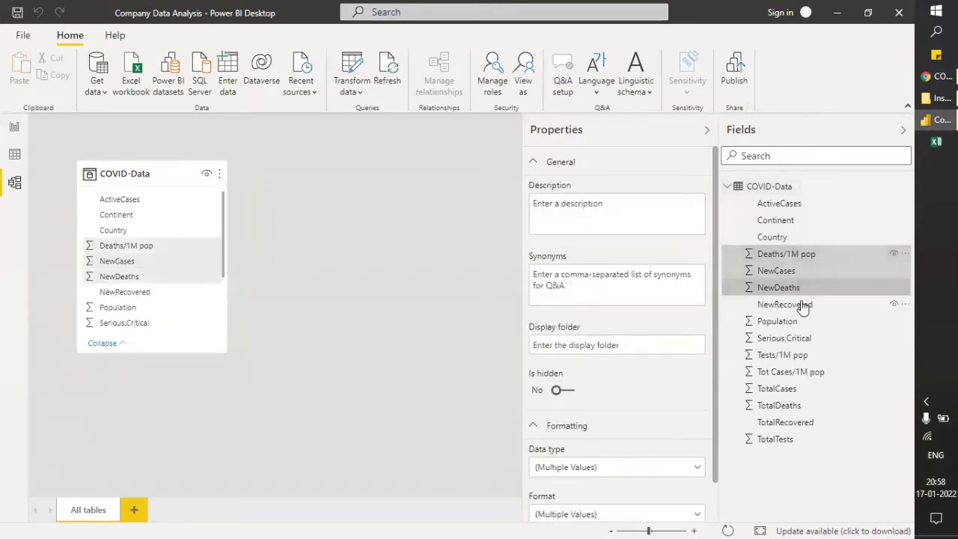
pyautogui.keyDown('ctrl'); pyautogui.click(797, 322); pyautogui.keyUp('ctrl')
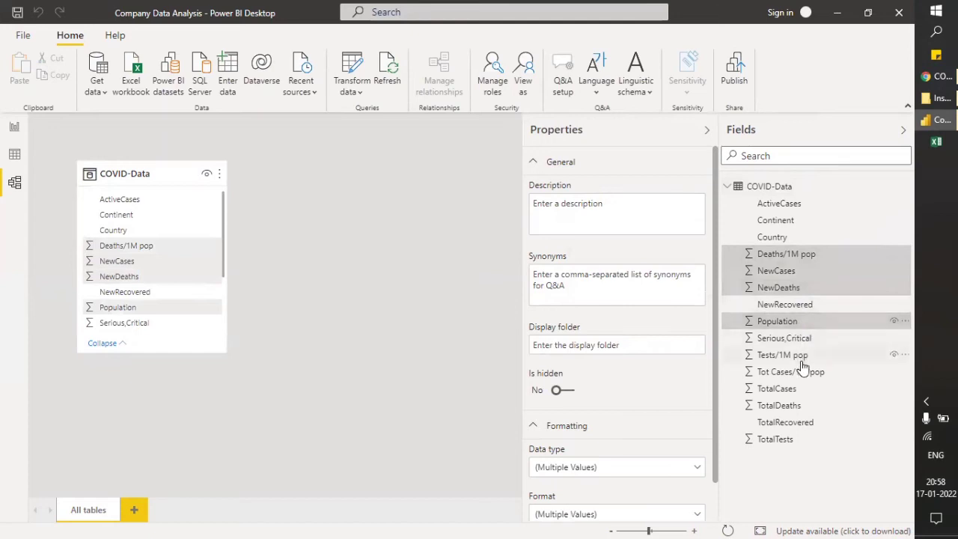
pyautogui.keyDown('ctrl'); pyautogui.click(800, 356); pyautogui.keyUp('ctrl')
pyautogui.keyDown('ctrl'); pyautogui.click(803, 373); pyautogui.keyUp('ctrl')
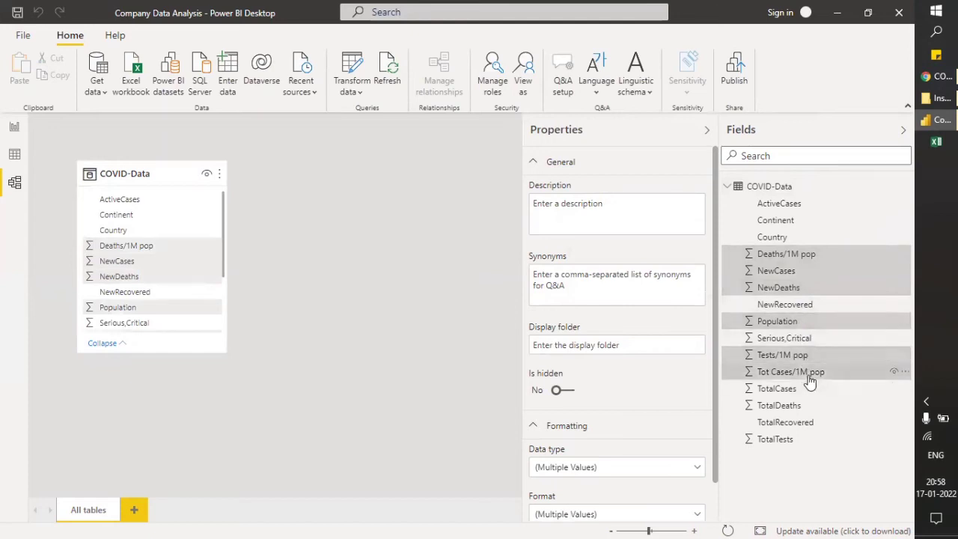
pyautogui.keyDown('ctrl'); pyautogui.click(803, 389); pyautogui.keyUp('ctrl')
pyautogui.keyDown('ctrl'); pyautogui.click(803, 406); pyautogui.keyUp('ctrl')
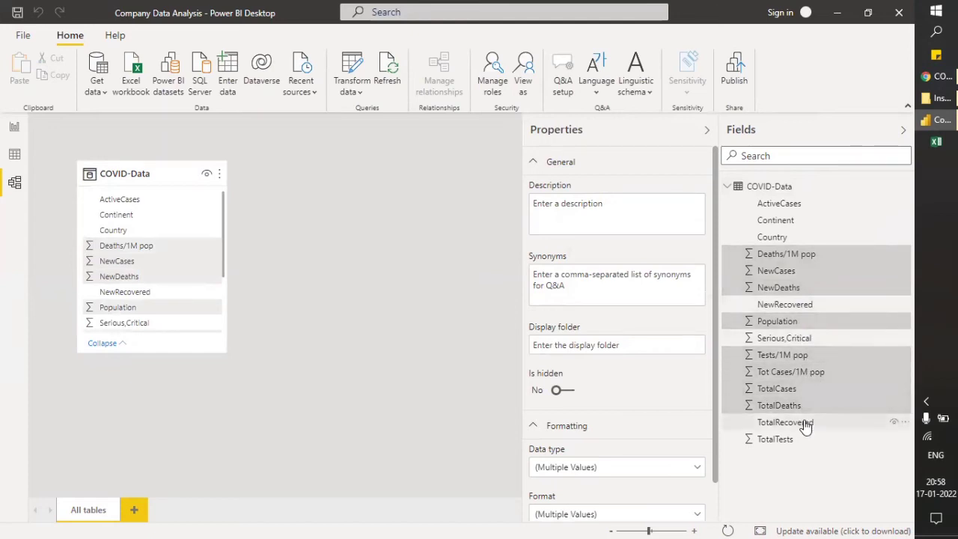
pyautogui.keyDown('ctrl'); pyautogui.click(803, 440); pyautogui.keyUp('ctrl')
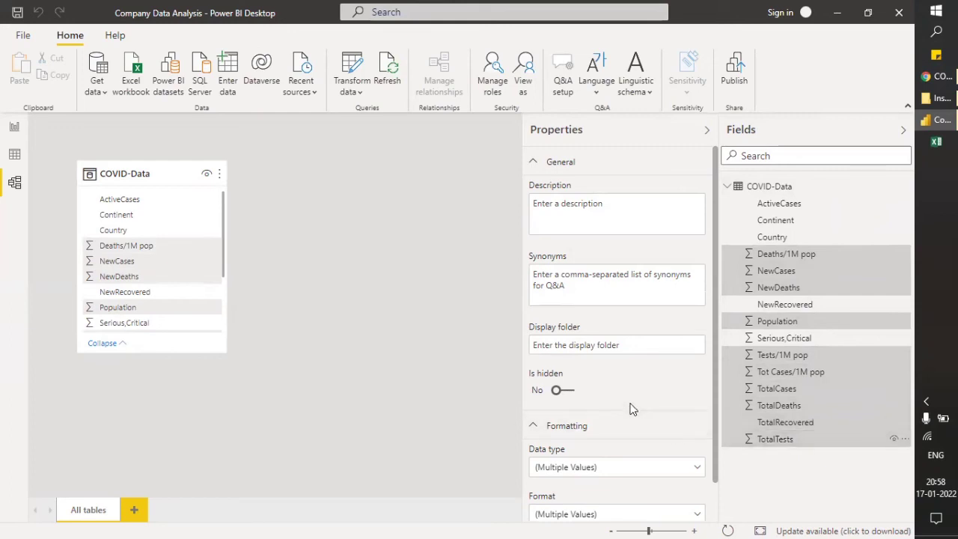
pyautogui.scroll(-1, 630, 408)
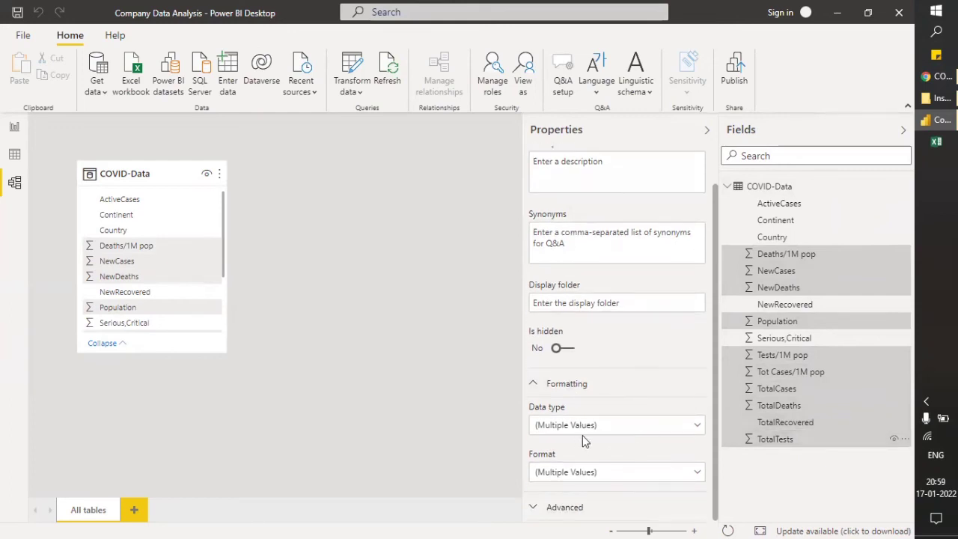
pyautogui.click(696, 473)
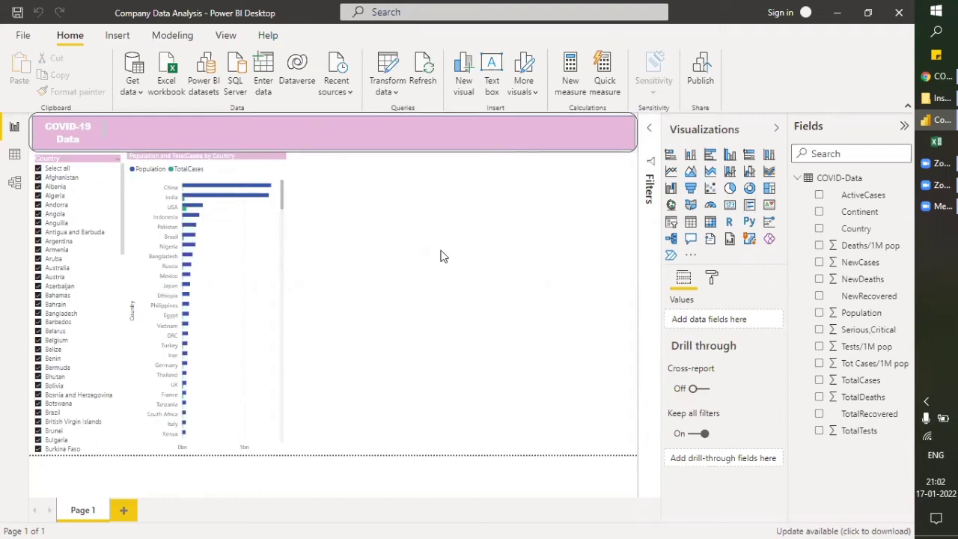
# Step: Add a bubble map to the report page with Country as the location and TotalCases as the bubble size
pyautogui.click(691, 207)
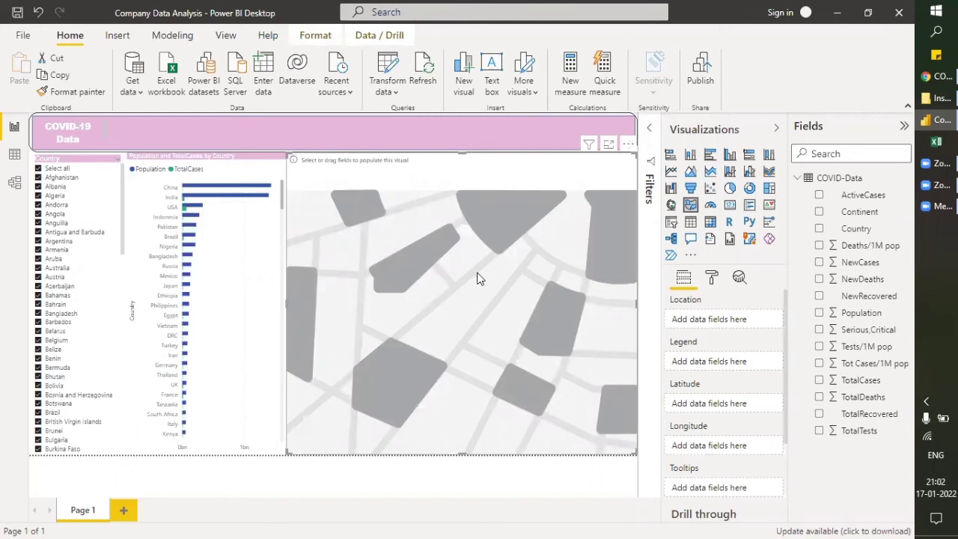
pyautogui.click(672, 205)
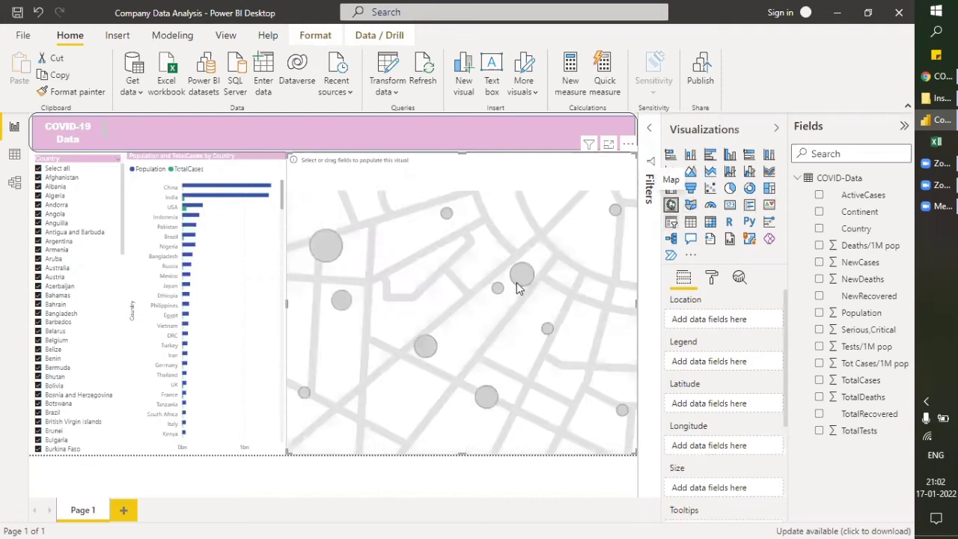
pyautogui.click(819, 230)
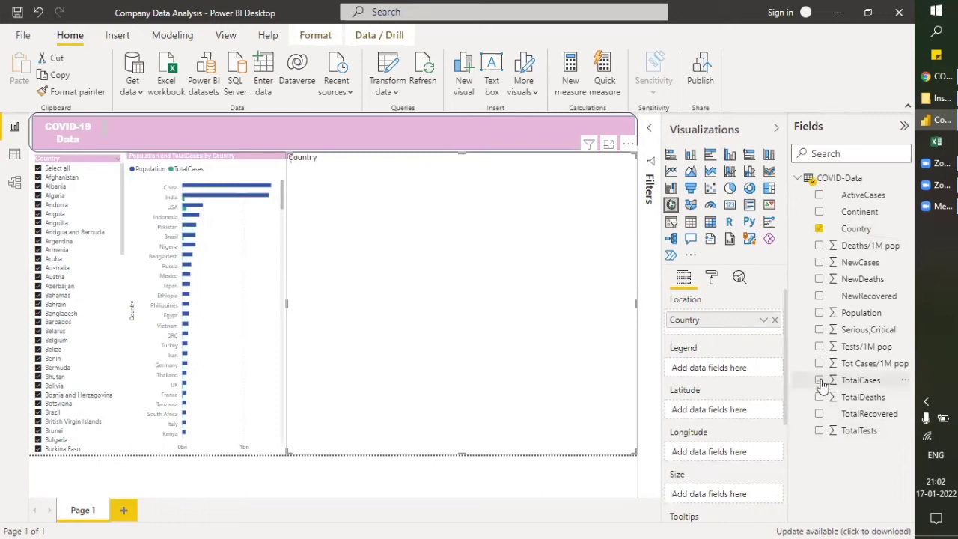
pyautogui.click(820, 381)
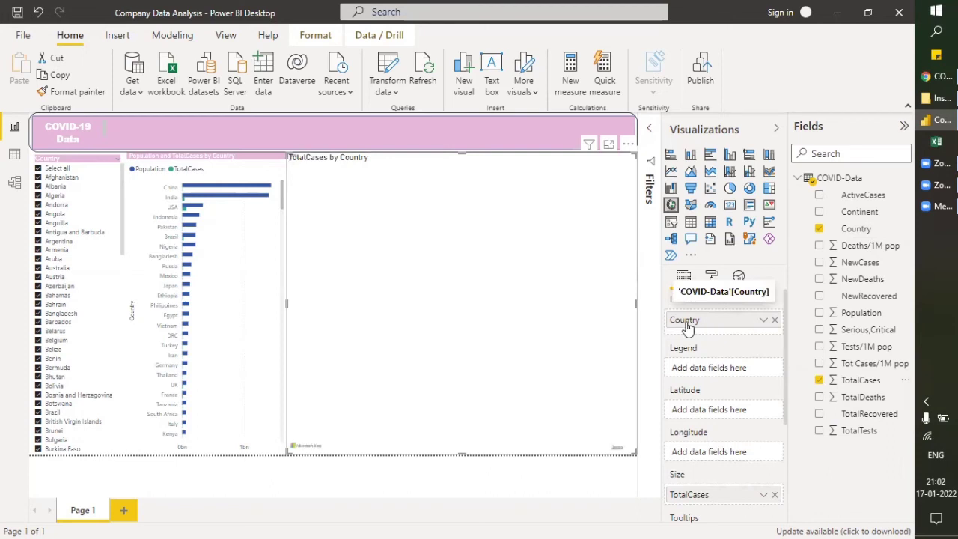
pyautogui.scroll(-3, 734, 384)
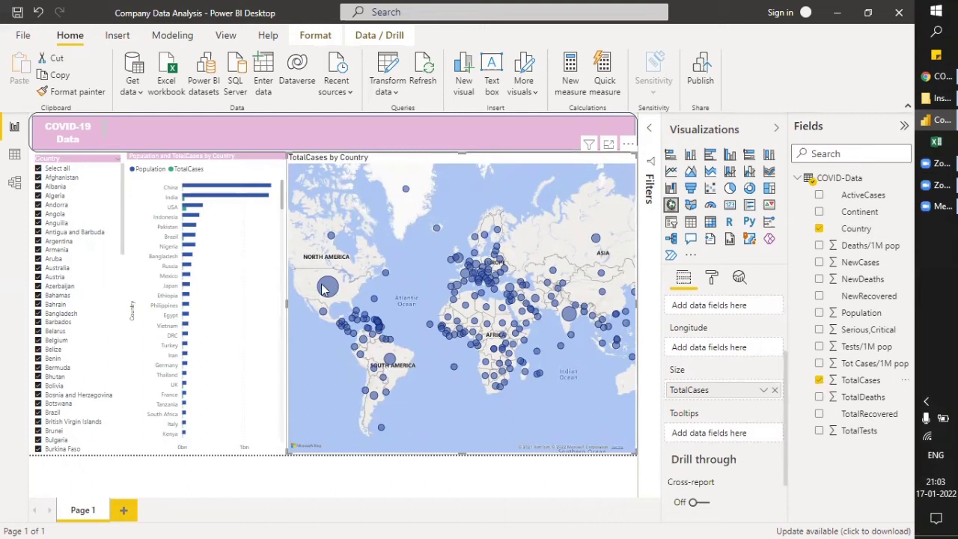
pyautogui.moveTo(324, 291)
# Step: Open conditional formatting for the map's default data color and set its format style to Rules
pyautogui.click(711, 278)
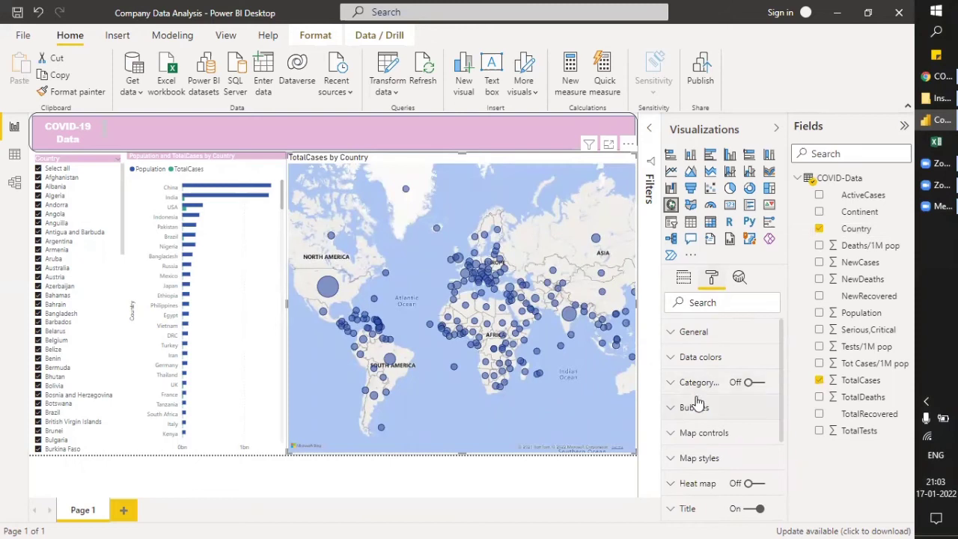
pyautogui.scroll(-1, 698, 408)
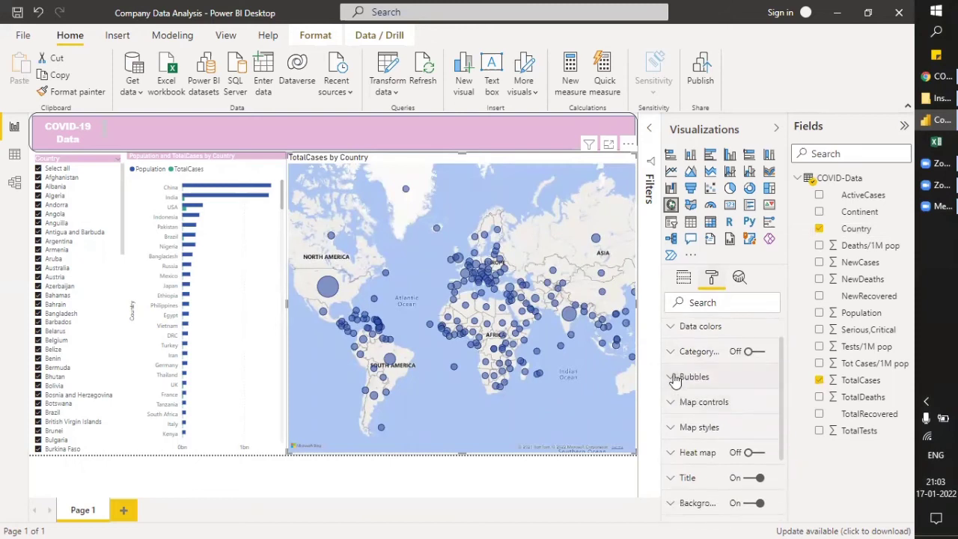
pyautogui.click(675, 378)
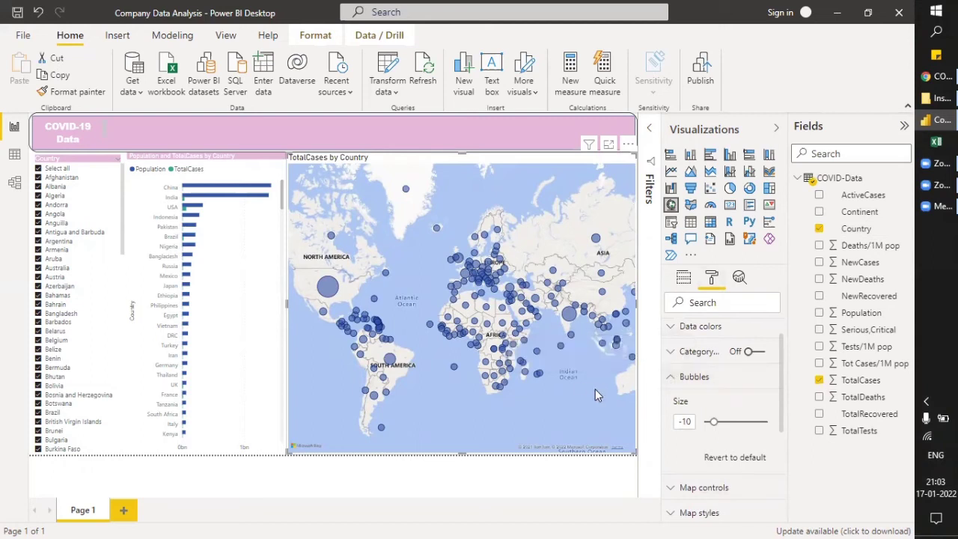
pyautogui.click(669, 329)
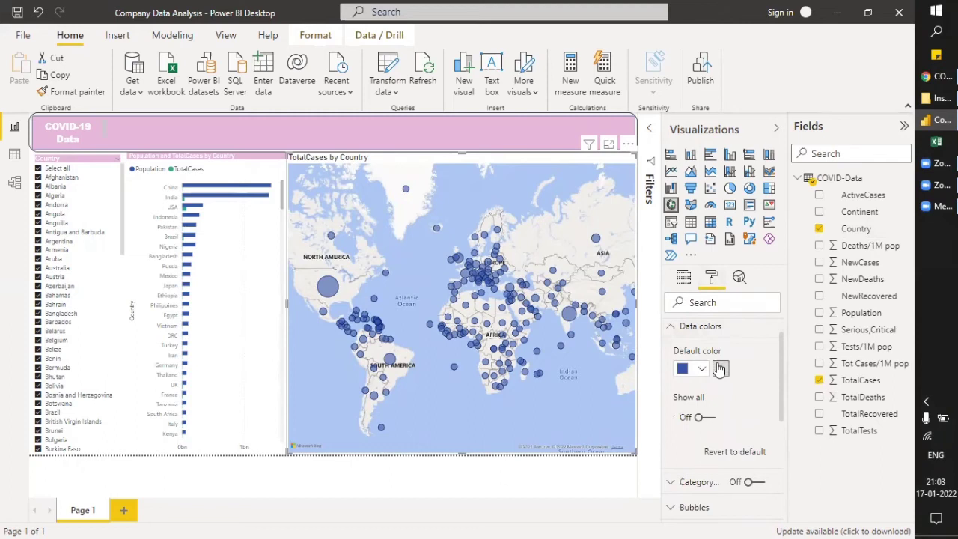
pyautogui.click(718, 369)
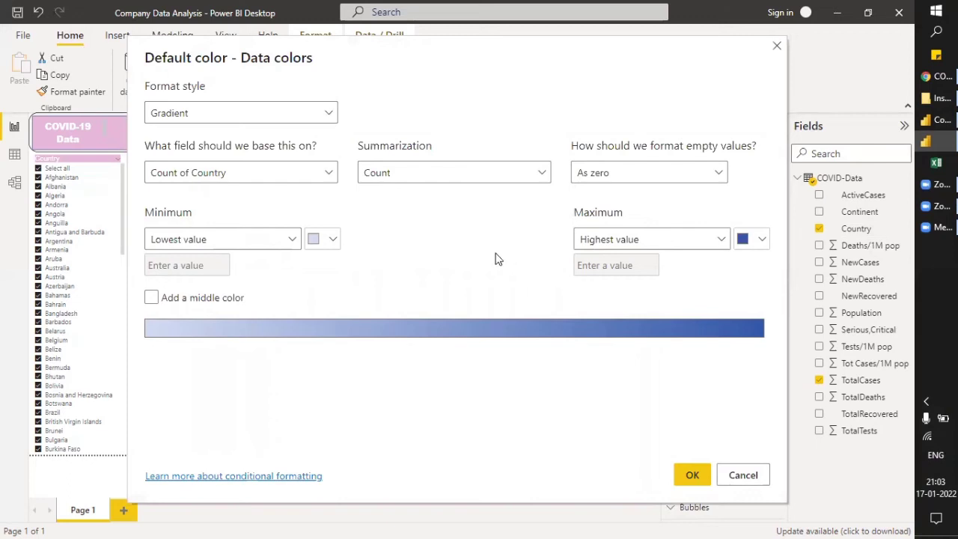
pyautogui.click(330, 115)
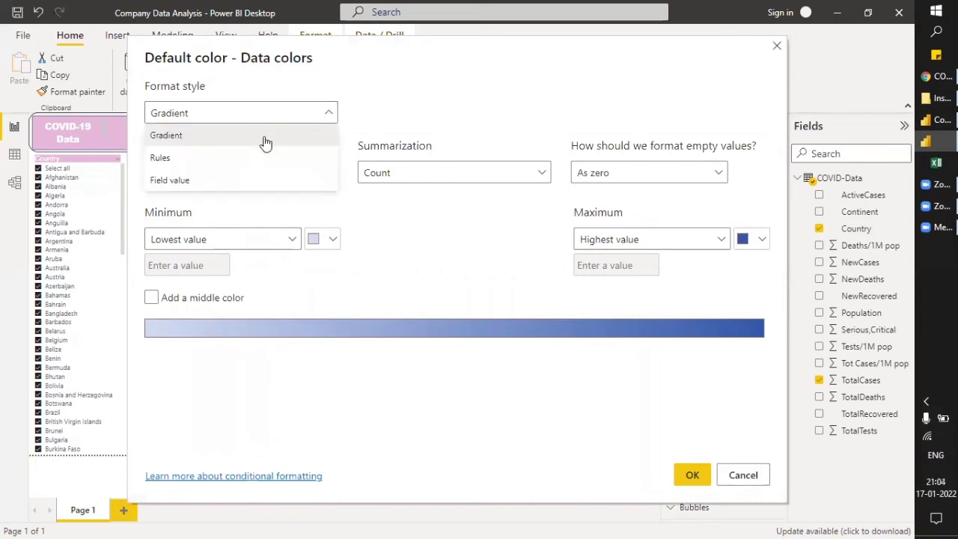
pyautogui.click(215, 157)
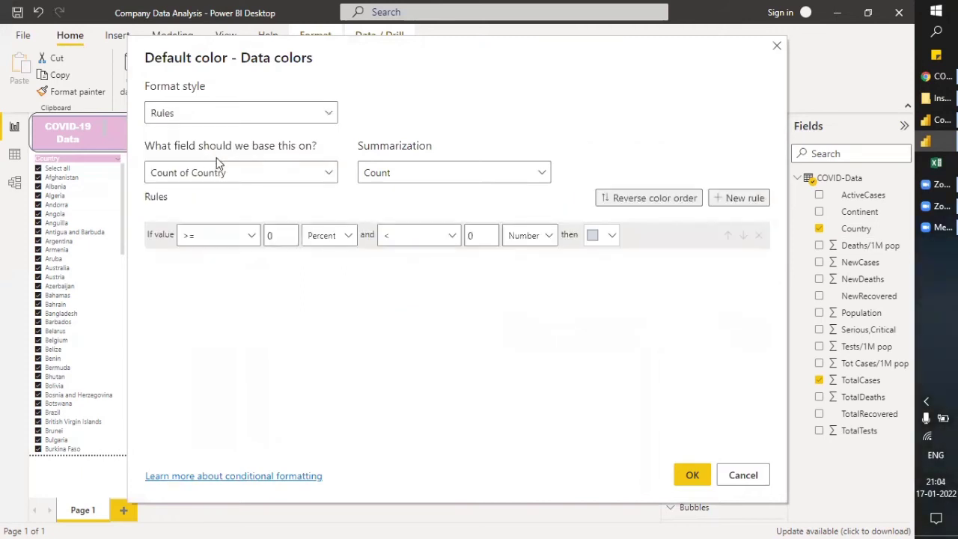
# Step: Base the map's color rules on the TotalCases field, keeping Sum as the summarization
pyautogui.click(221, 175)
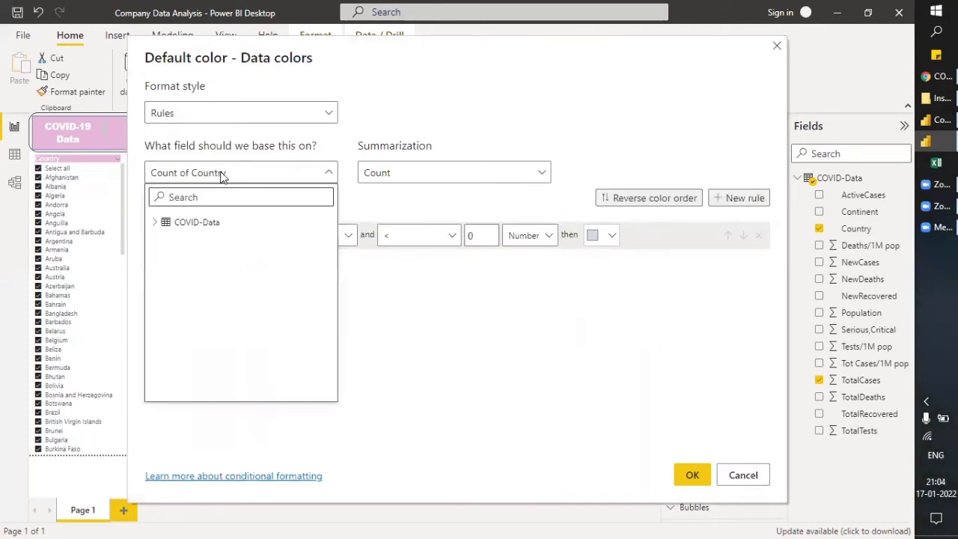
pyautogui.click(155, 225)
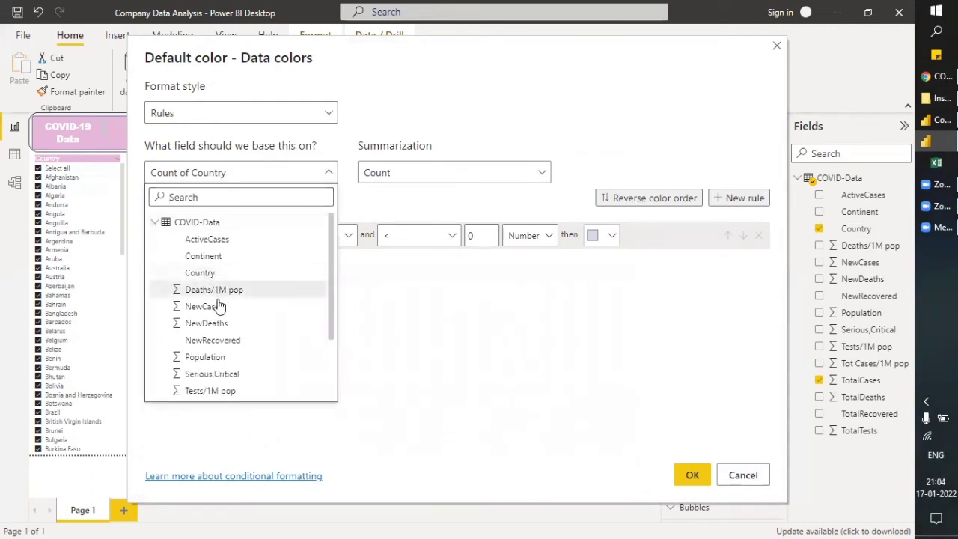
pyautogui.scroll(-2, 219, 306)
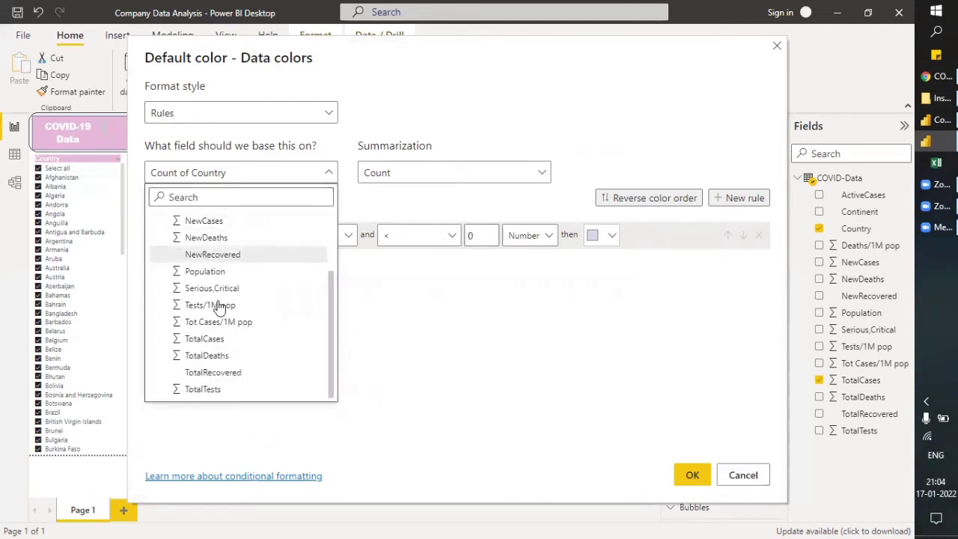
pyautogui.click(219, 338)
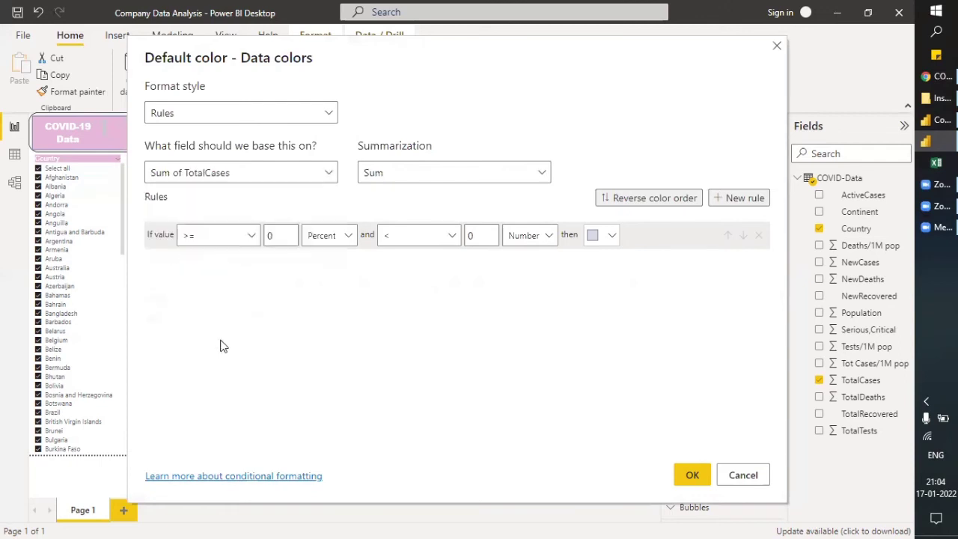
pyautogui.click(390, 178)
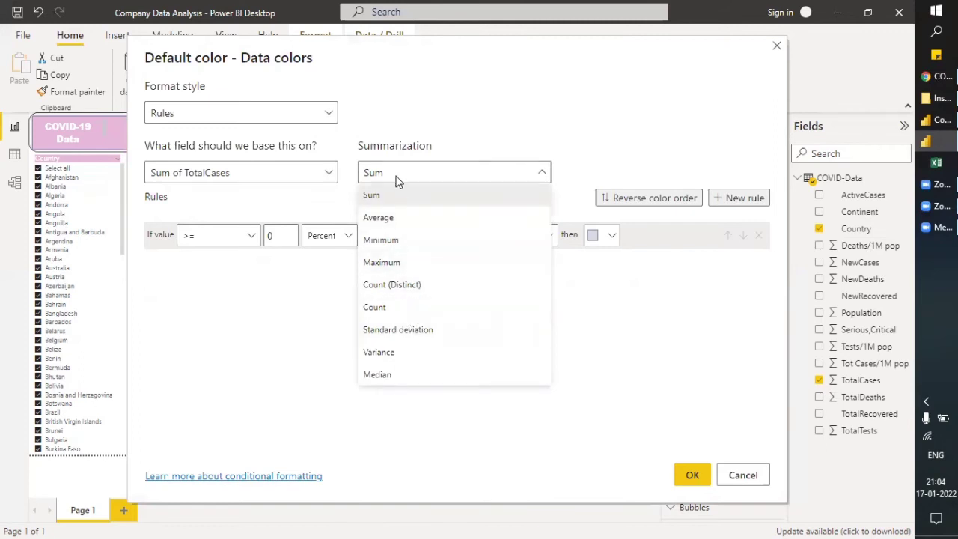
pyautogui.click(397, 180)
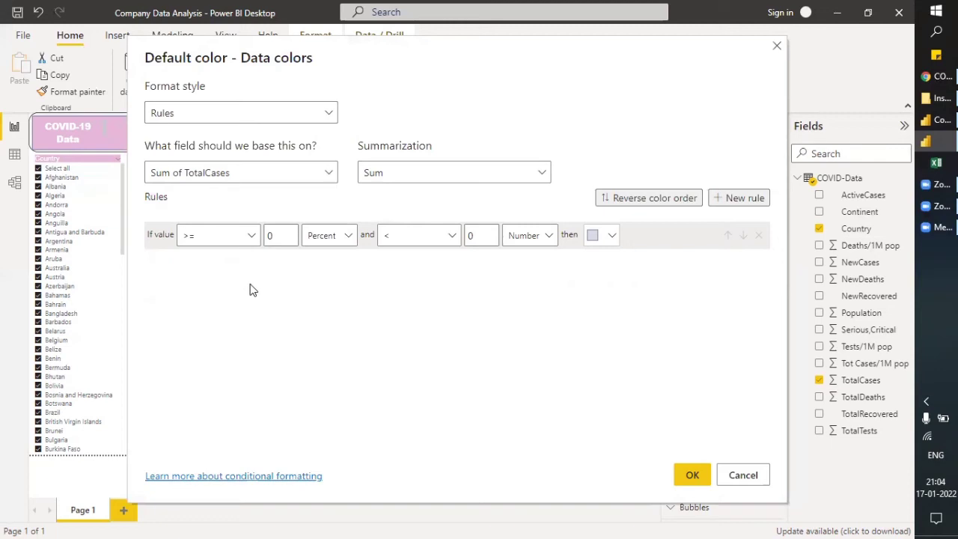
# Step: Set the first color rule to cover values from 0 to below 10000, with the lower limit as a number
pyautogui.click(348, 237)
pyautogui.click(344, 259)
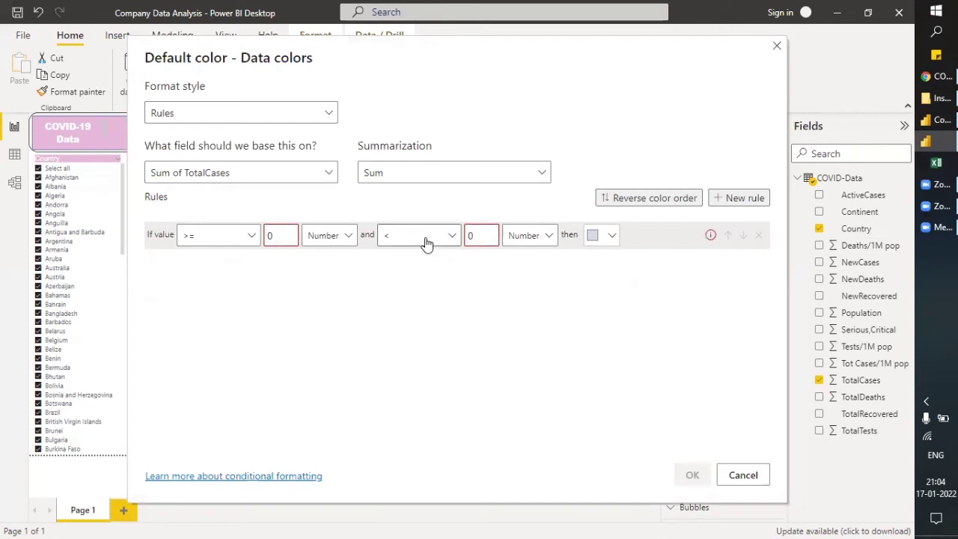
pyautogui.click(480, 235)
pyautogui.write('1')
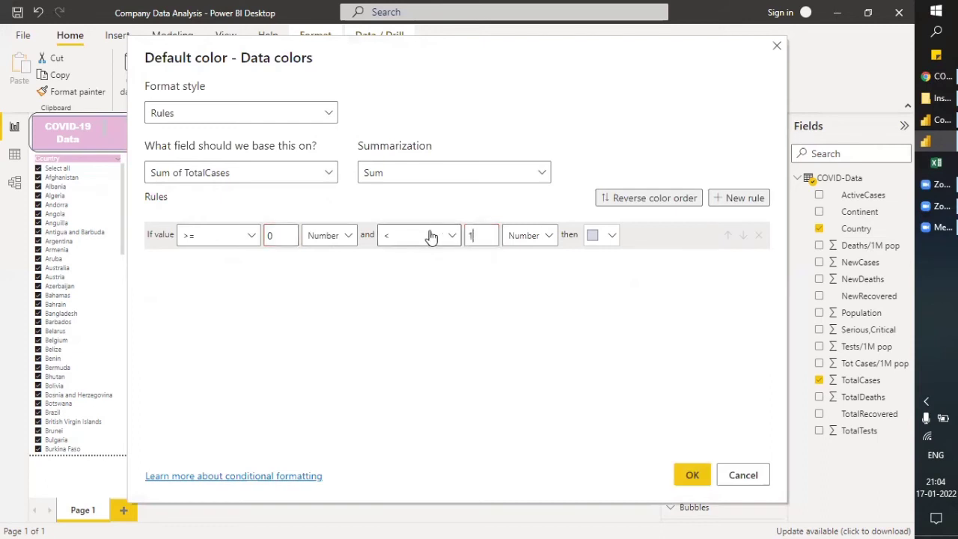
pyautogui.write('0000')
# Step: Give the 0 to 10000 rule a custom bright green color
pyautogui.click(612, 235)
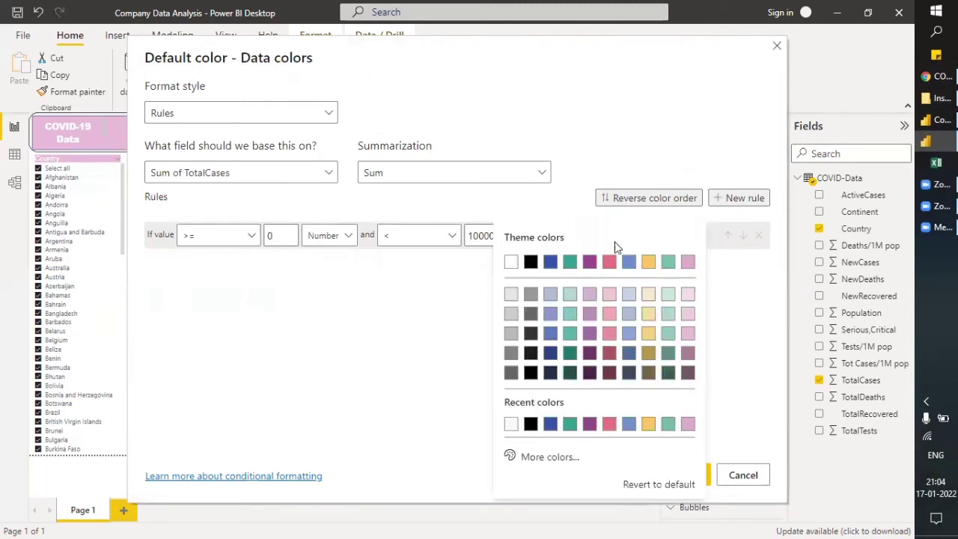
pyautogui.click(570, 458)
pyautogui.click(567, 405)
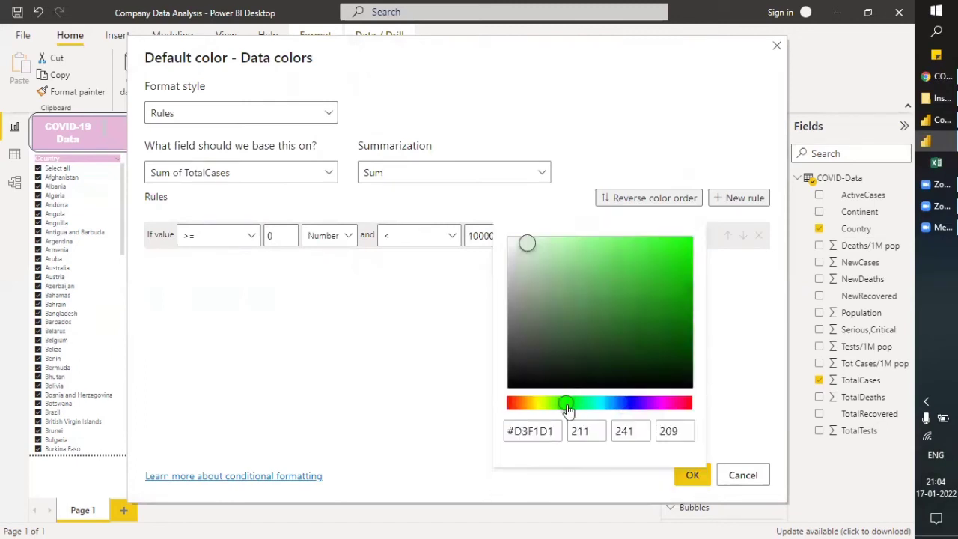
pyautogui.click(671, 266)
pyautogui.click(715, 385)
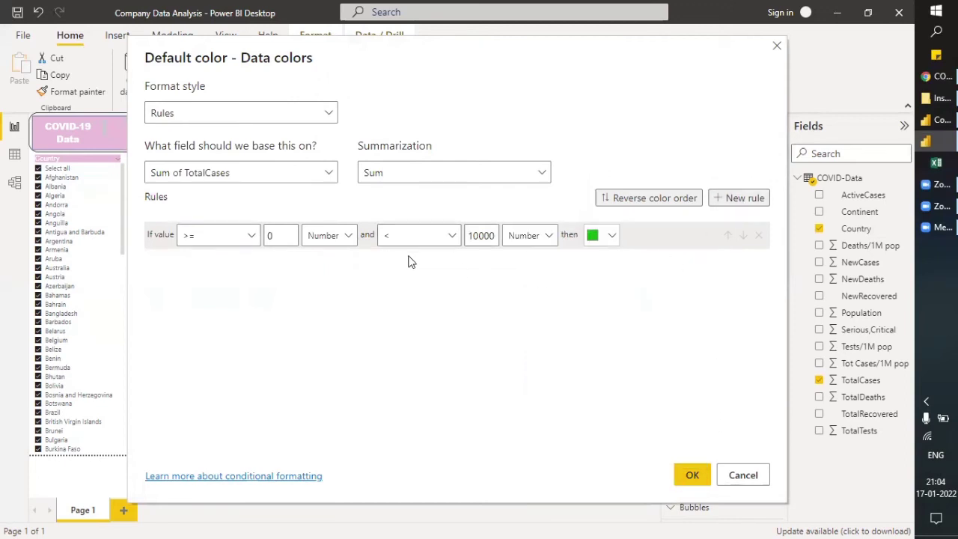
# Step: Add a second rule for values from 10001 to below 100000
pyautogui.click(739, 199)
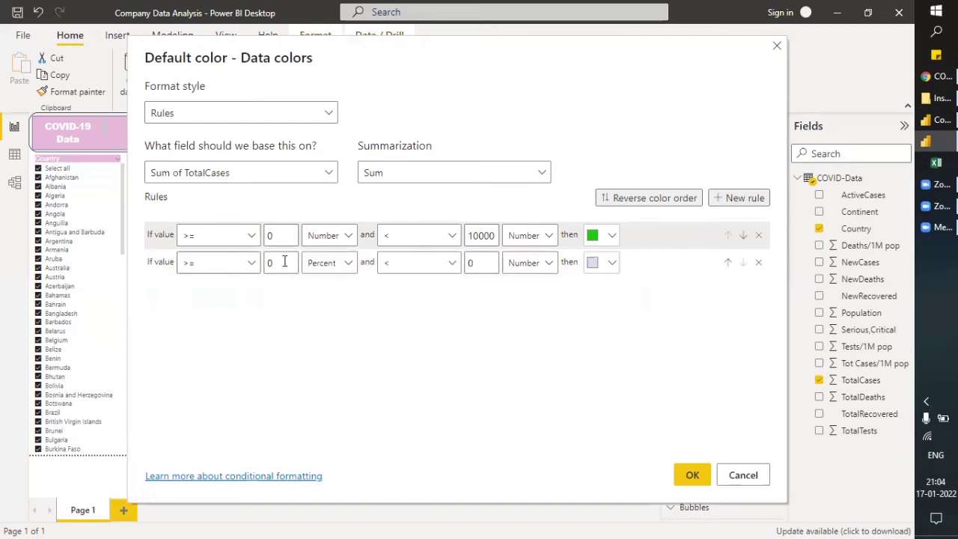
pyautogui.click(251, 263)
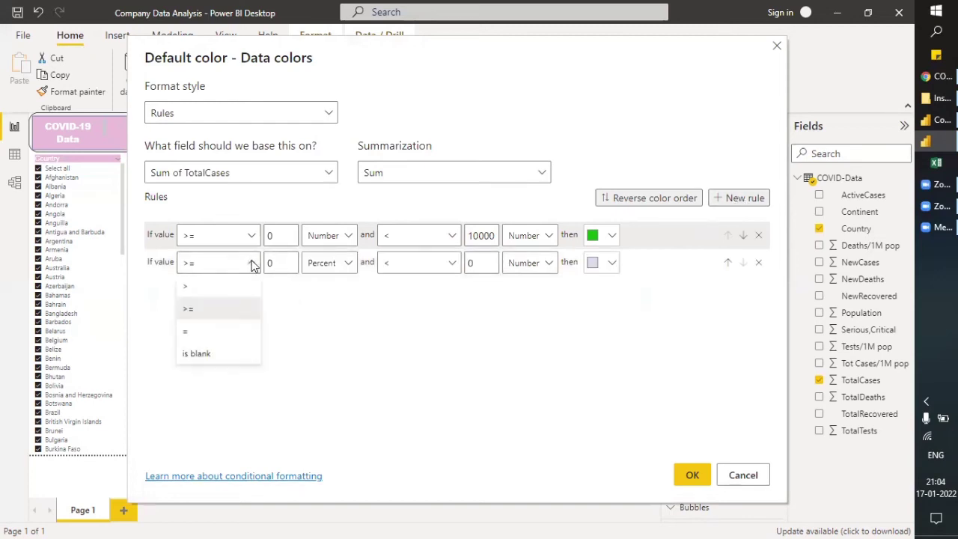
pyautogui.click(252, 264)
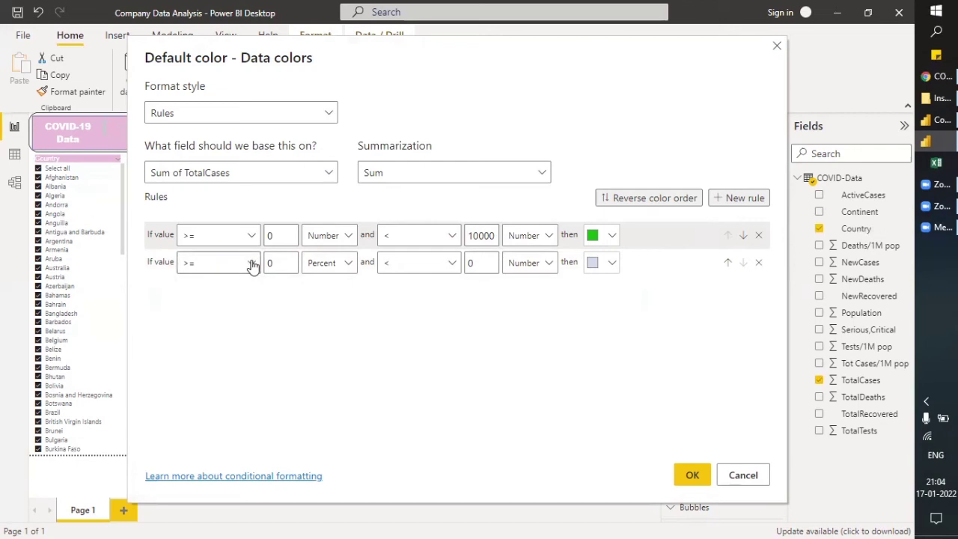
pyautogui.click(284, 263)
pyautogui.write('10001')
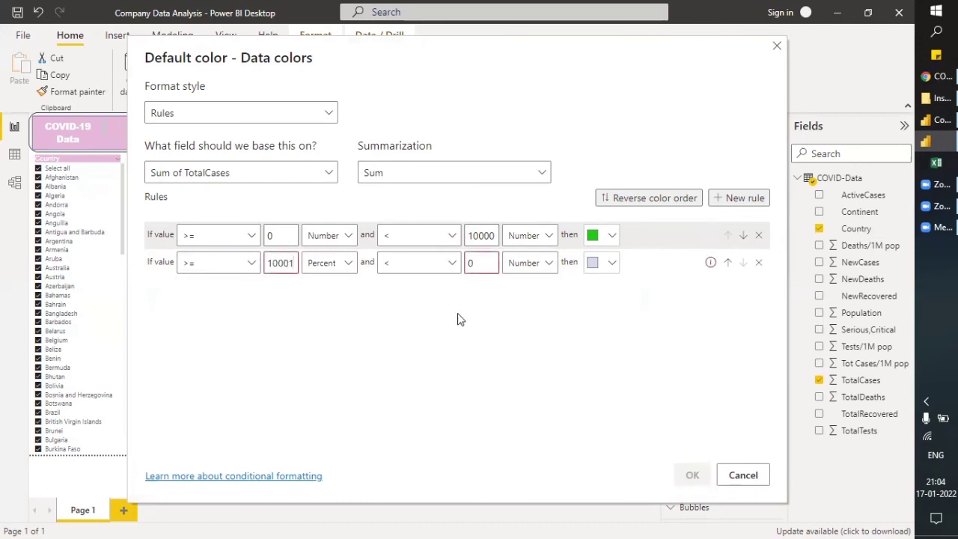
pyautogui.click(480, 263)
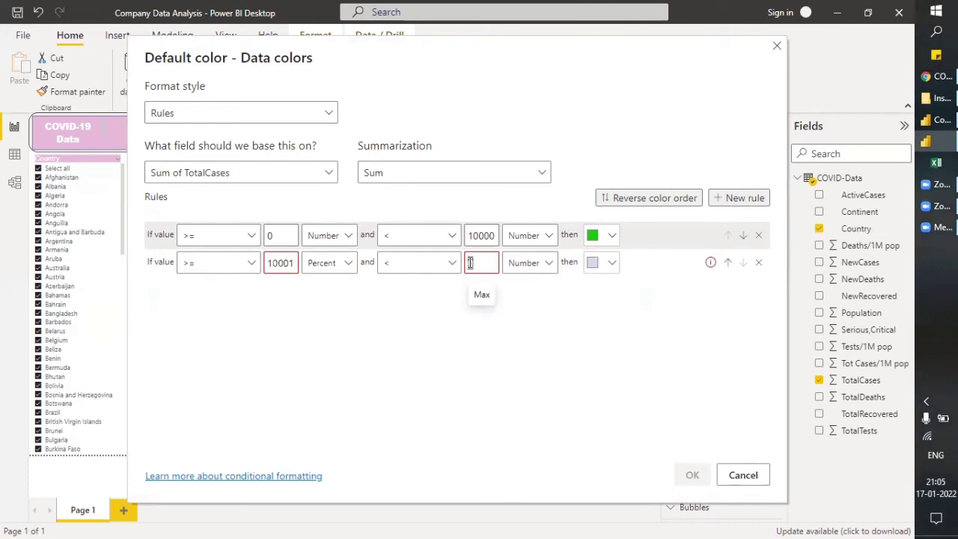
pyautogui.write('110')
pyautogui.press('BackSpace')
pyautogui.press('BackSpace')
pyautogui.press('BackSpace')
pyautogui.write('100')
pyautogui.write('00000')
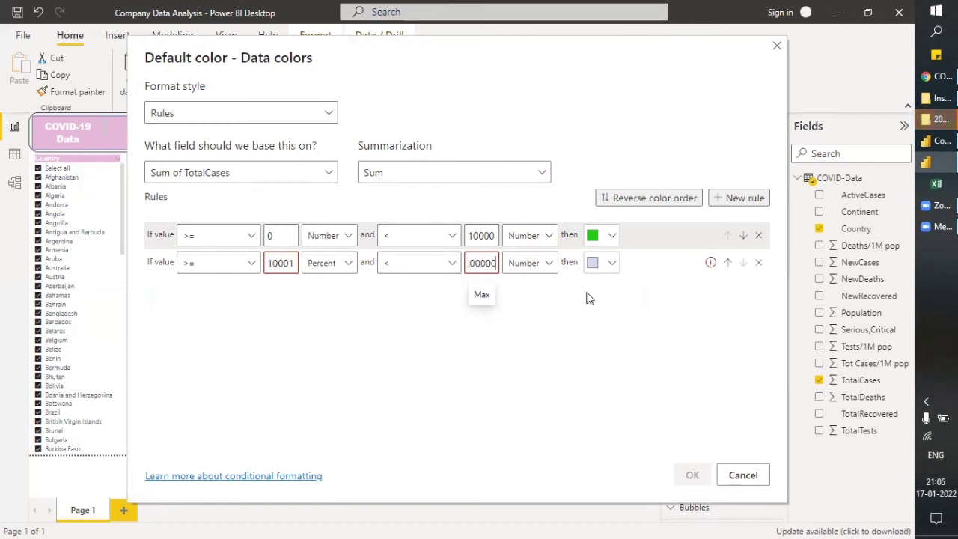
# Step: Set the second rule's color to a light orange from the theme colors
pyautogui.click(611, 262)
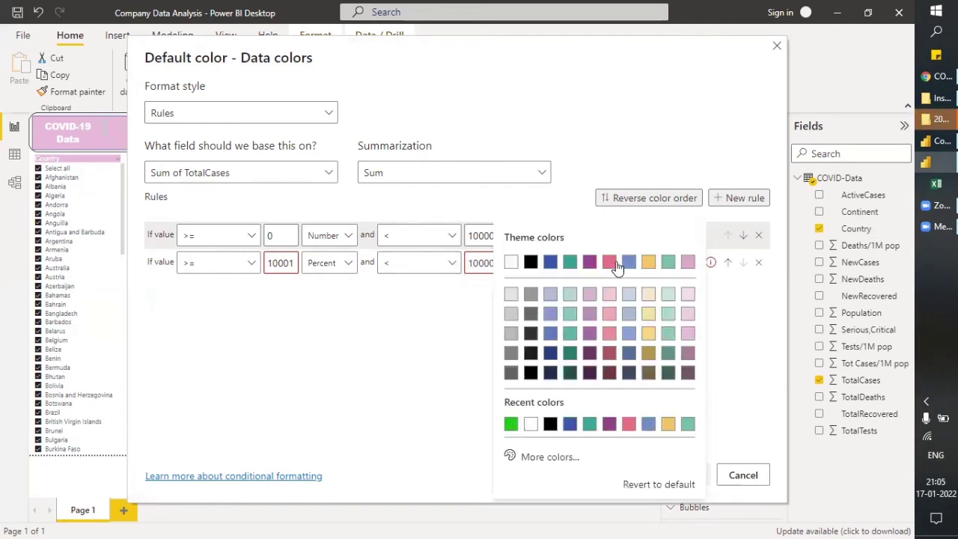
pyautogui.click(546, 457)
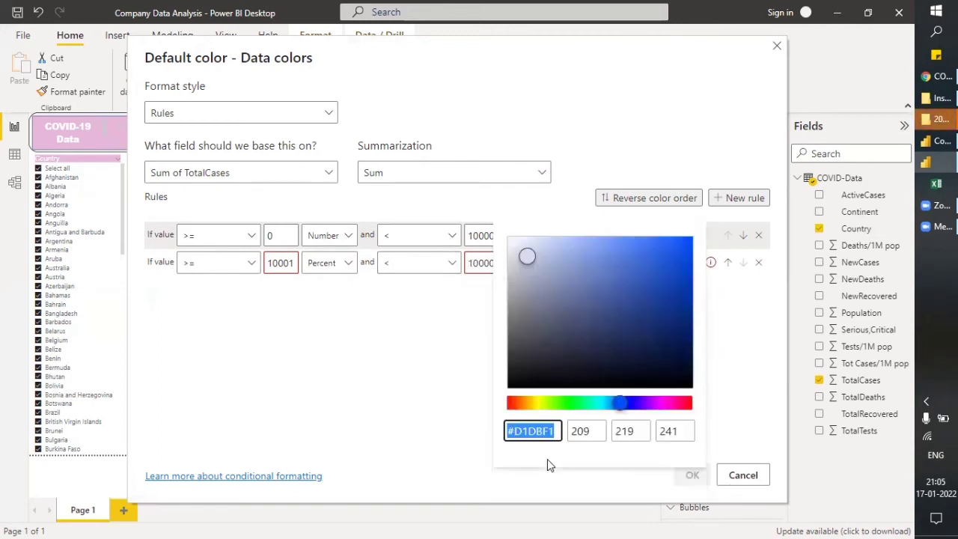
pyautogui.click(703, 359)
pyautogui.click(607, 262)
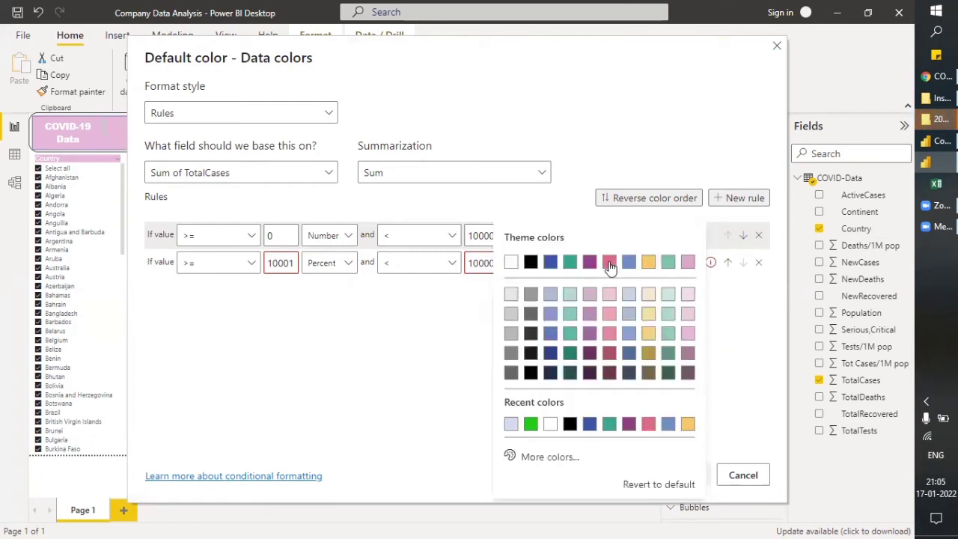
pyautogui.click(647, 333)
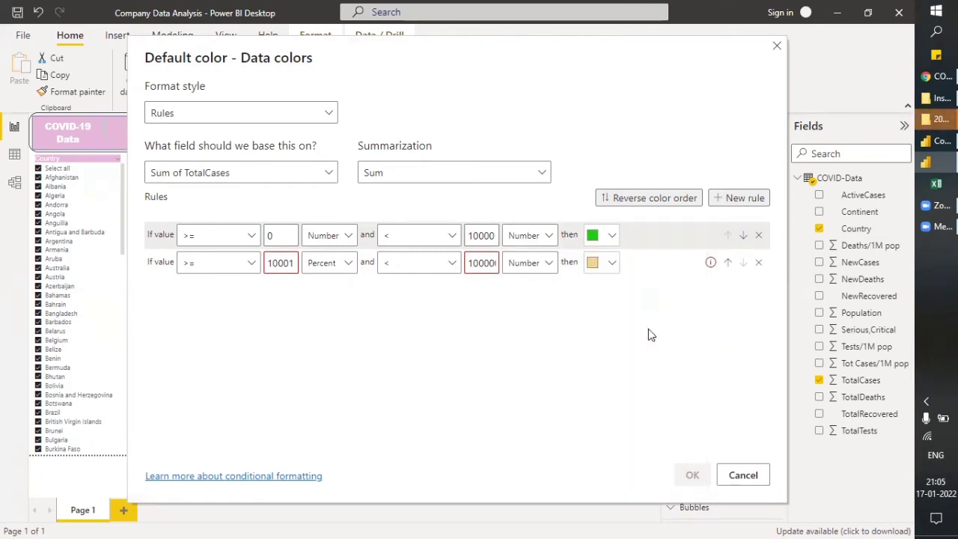
# Step: Add a third rule that starts at a copy of the second rule's upper limit and ends below 100000000
pyautogui.click(737, 202)
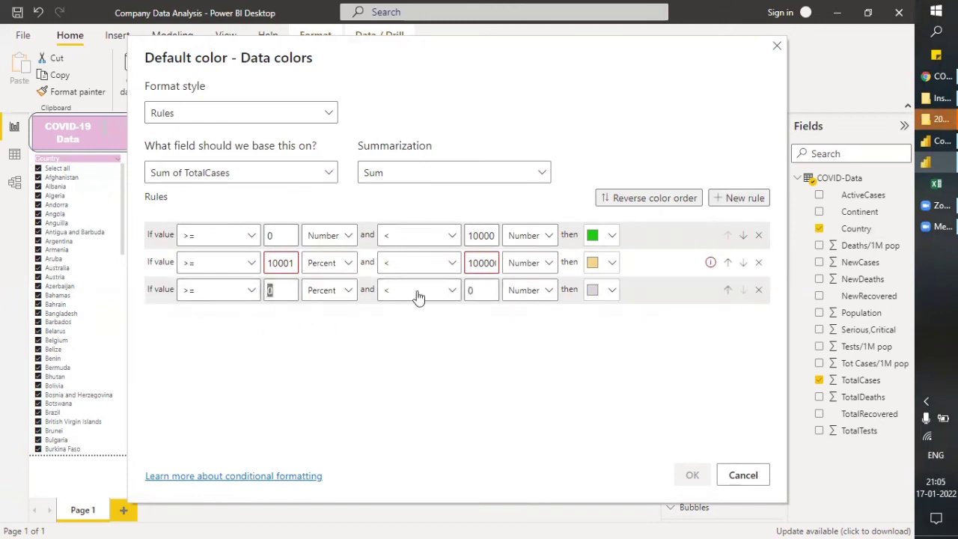
pyautogui.doubleClick(492, 263)
pyautogui.hotkey('ctrl', 'c')
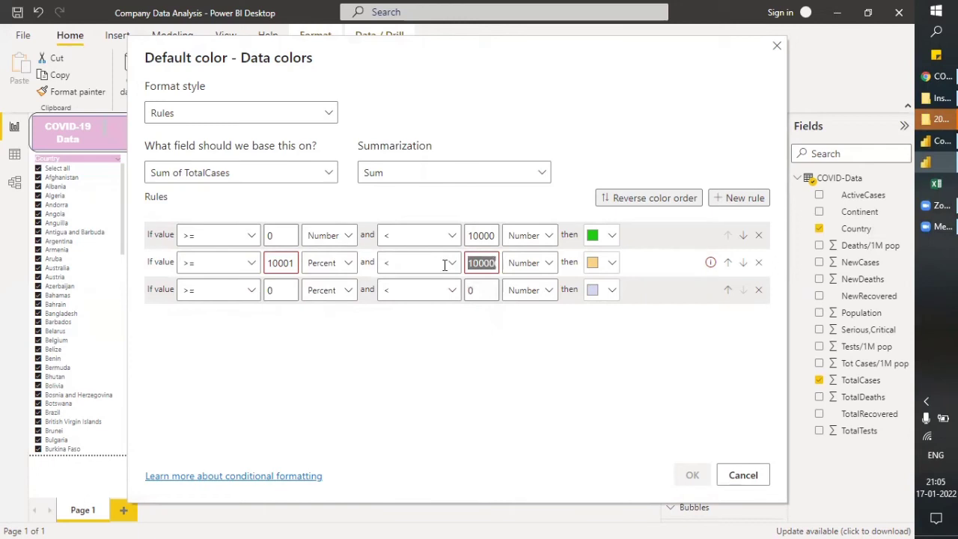
pyautogui.click(289, 292)
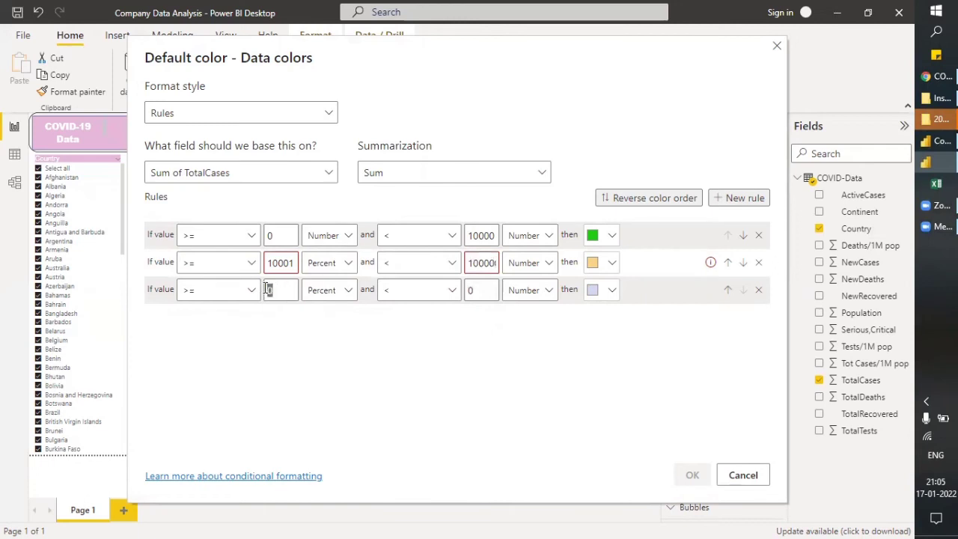
pyautogui.hotkey('ctrl', 'v')
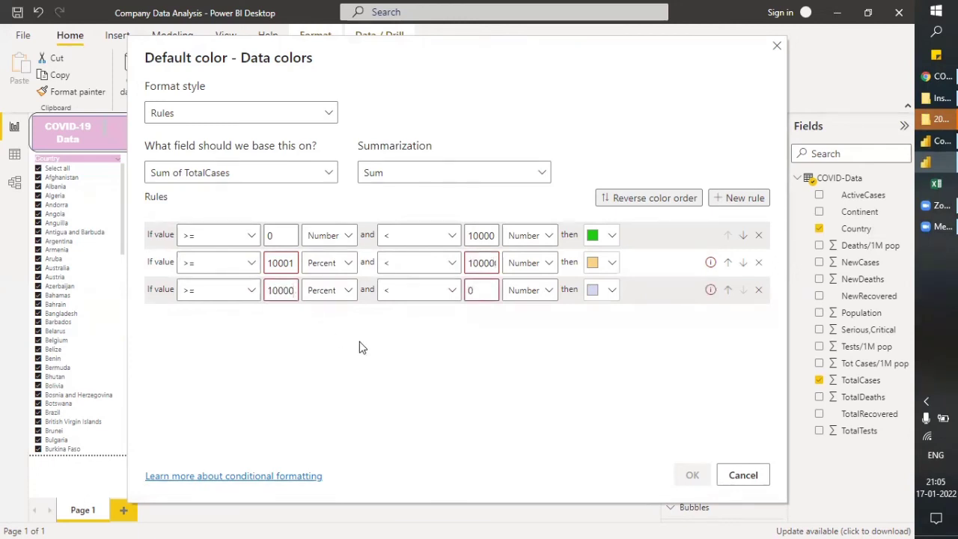
pyautogui.doubleClick(486, 290)
pyautogui.hotkey('ctrl', 'v')
pyautogui.write('000')
# Step: Give the third rule the custom dark red color #CA0822
pyautogui.click(612, 291)
pyautogui.click(550, 270)
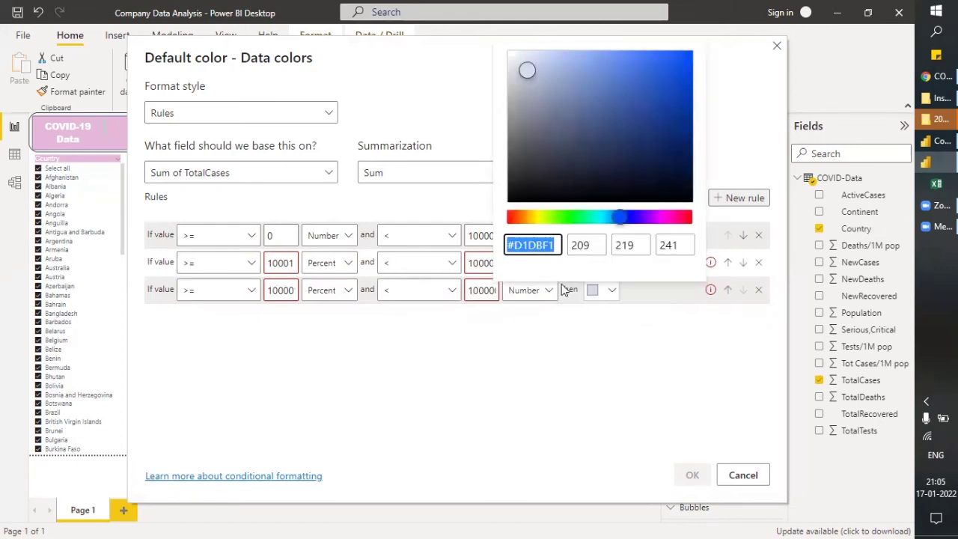
pyautogui.moveTo(645, 220); pyautogui.dragTo(687, 217)
pyautogui.click(682, 81)
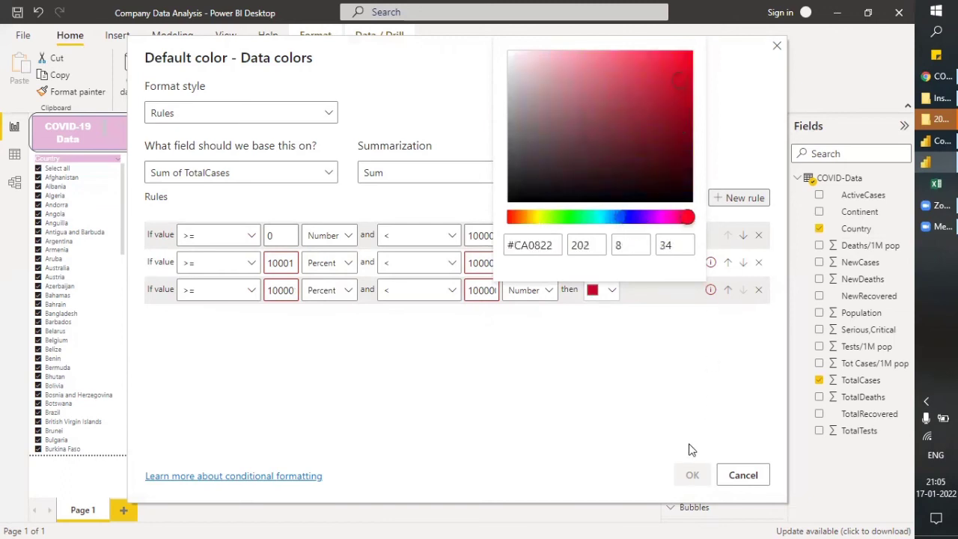
pyautogui.click(635, 374)
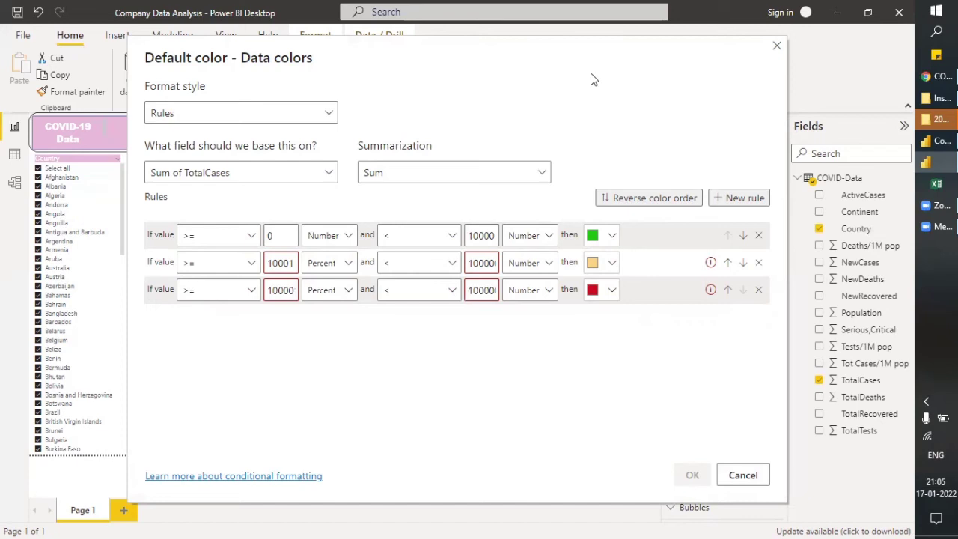
# Step: Change the lower limits of the second and third rules from percent to number and apply the rules to the map
pyautogui.click(349, 263)
pyautogui.click(334, 288)
pyautogui.click(346, 291)
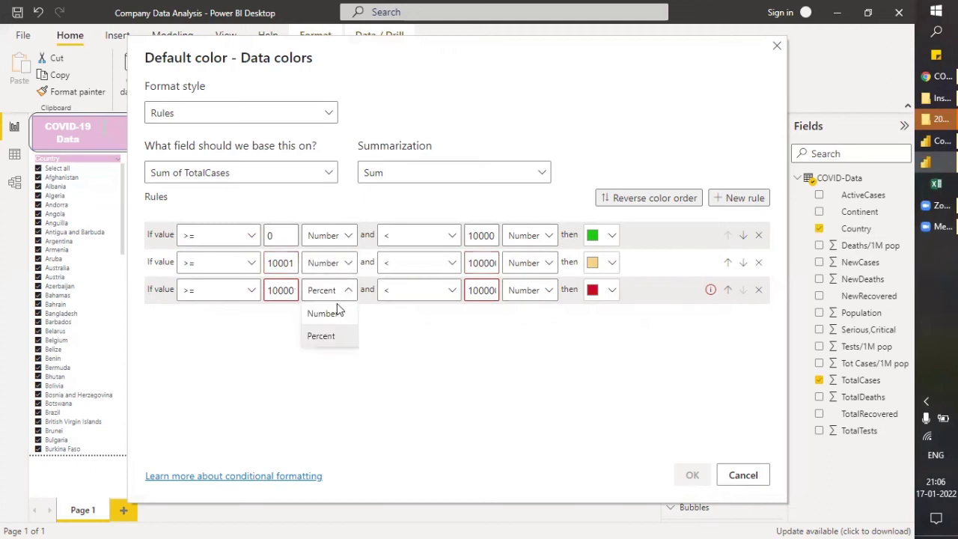
pyautogui.click(337, 316)
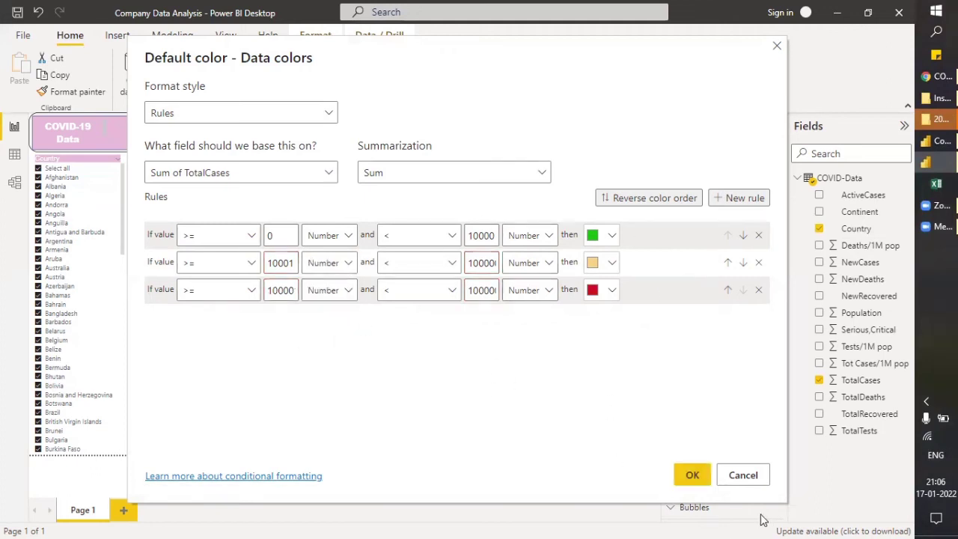
pyautogui.click(693, 475)
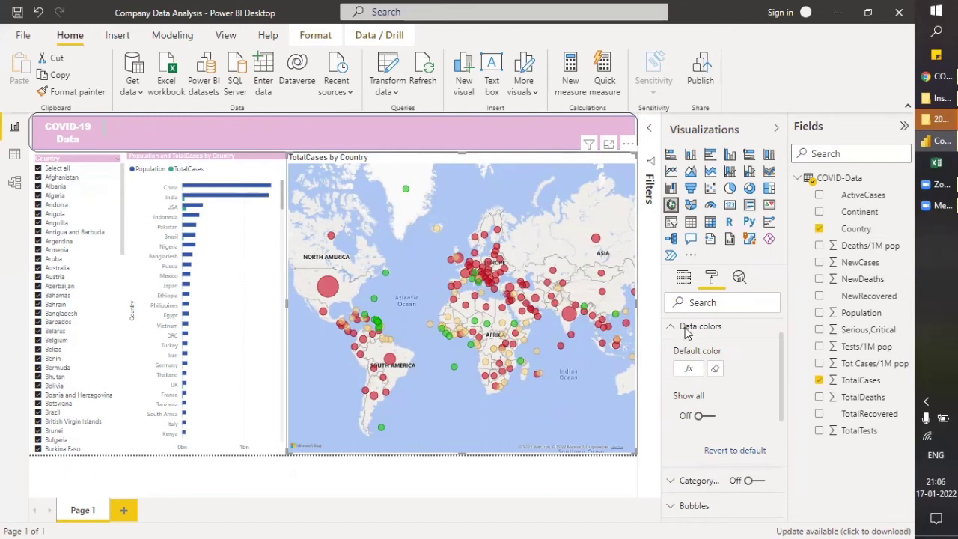
# Step: Reopen the map's color rules, set the second rule's upper limit to 500000, adjust the third rule's lower limit and apply
pyautogui.click(689, 369)
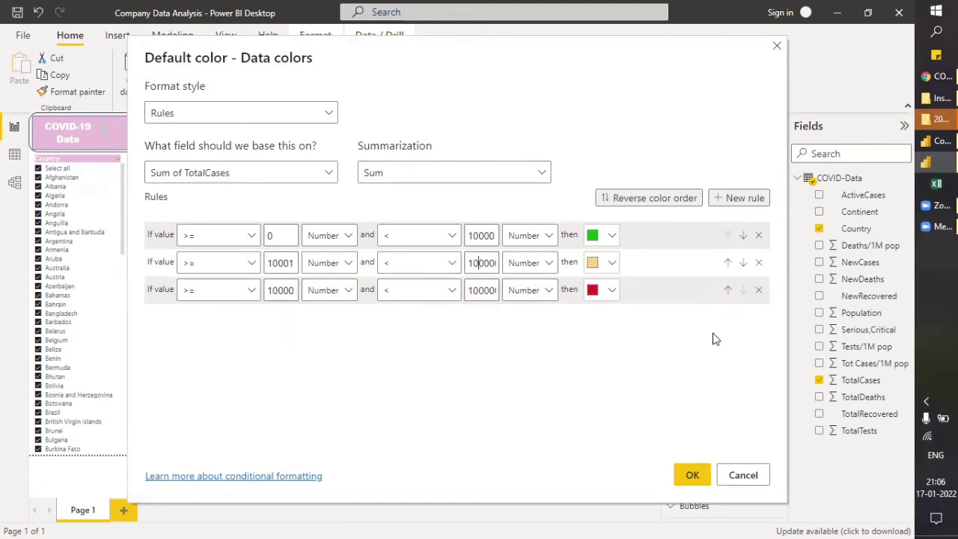
pyautogui.press('Right')
pyautogui.press('Right')
pyautogui.press('Right')
pyautogui.press('Home')
pyautogui.press('Delete')
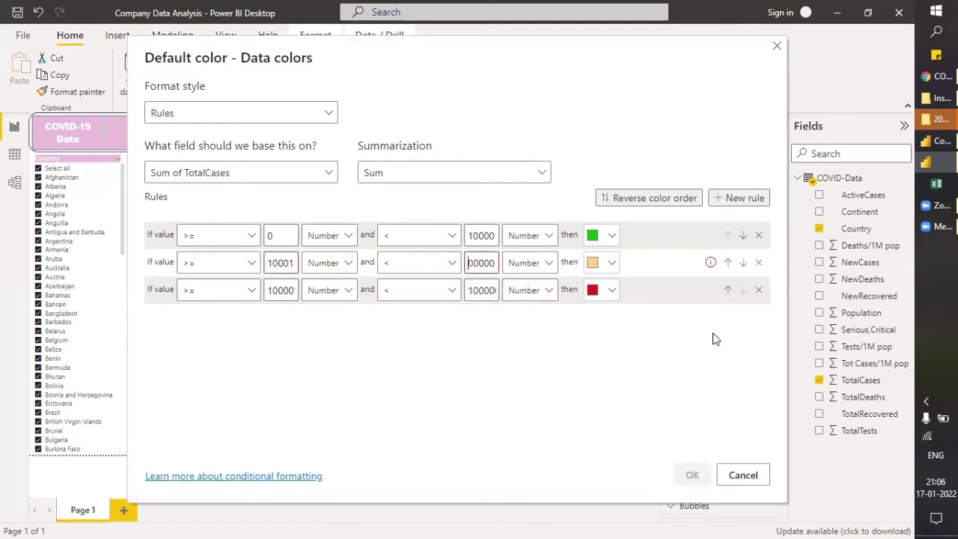
pyautogui.write('5')
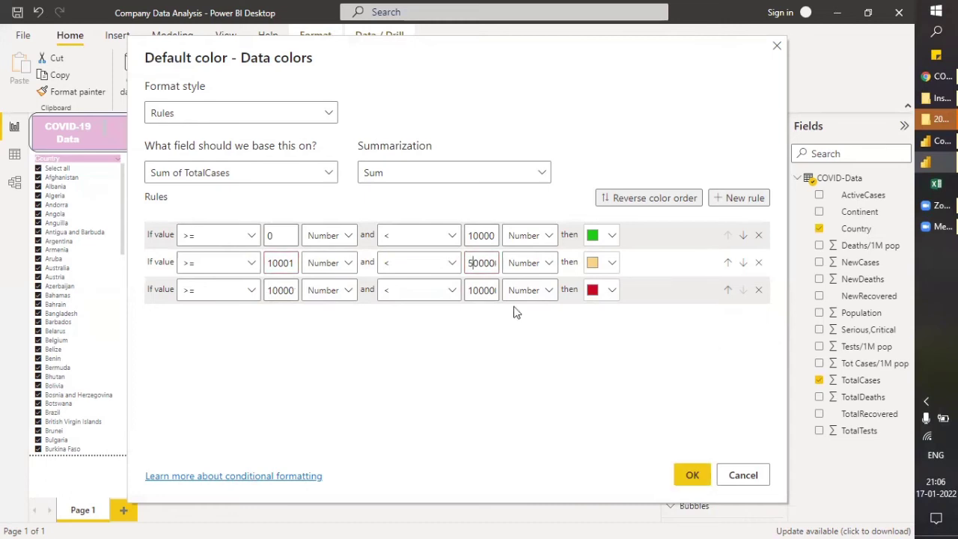
pyautogui.click(271, 290)
pyautogui.click(692, 474)
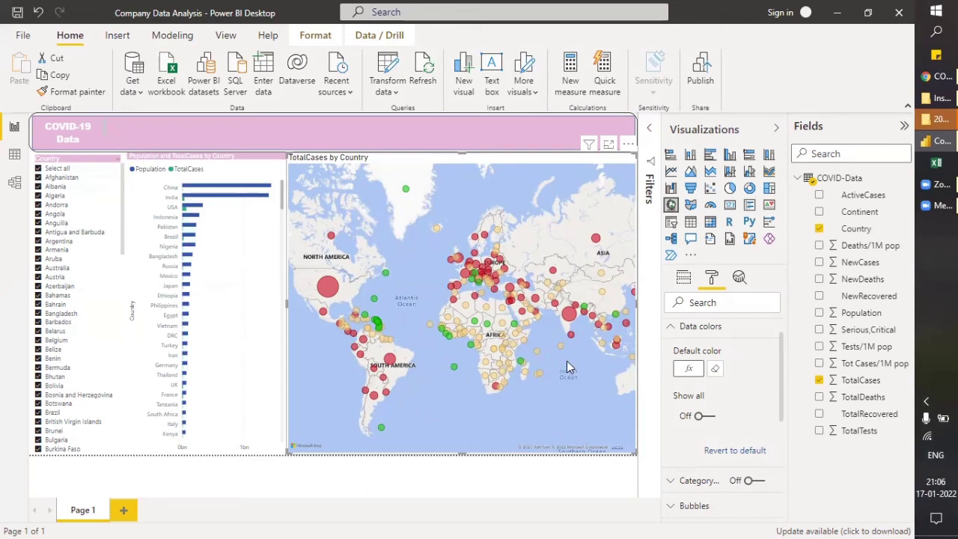
# Step: Examine the bubble for India and its neighboring countries on the TotalCases map
pyautogui.scroll(3, 566, 360)
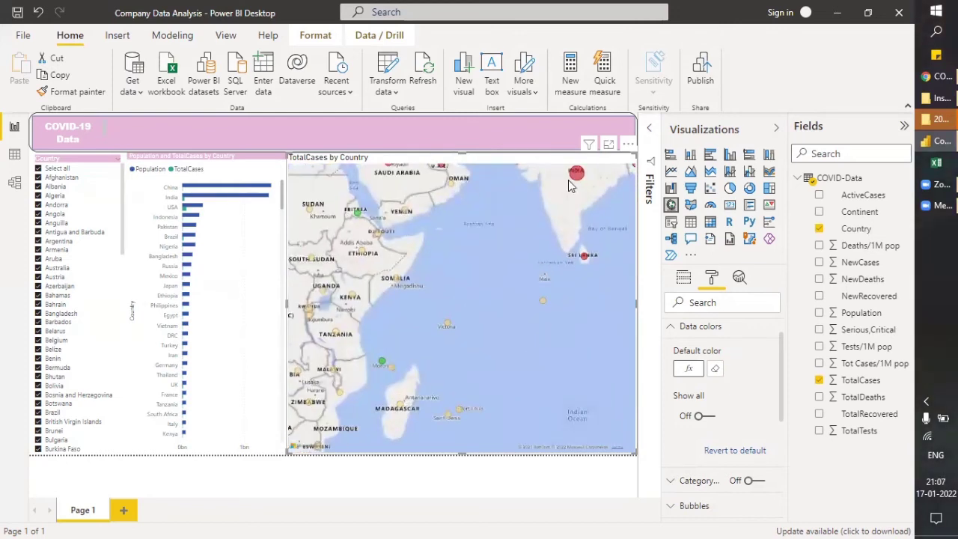
pyautogui.moveTo(574, 174); pyautogui.dragTo(585, 266)
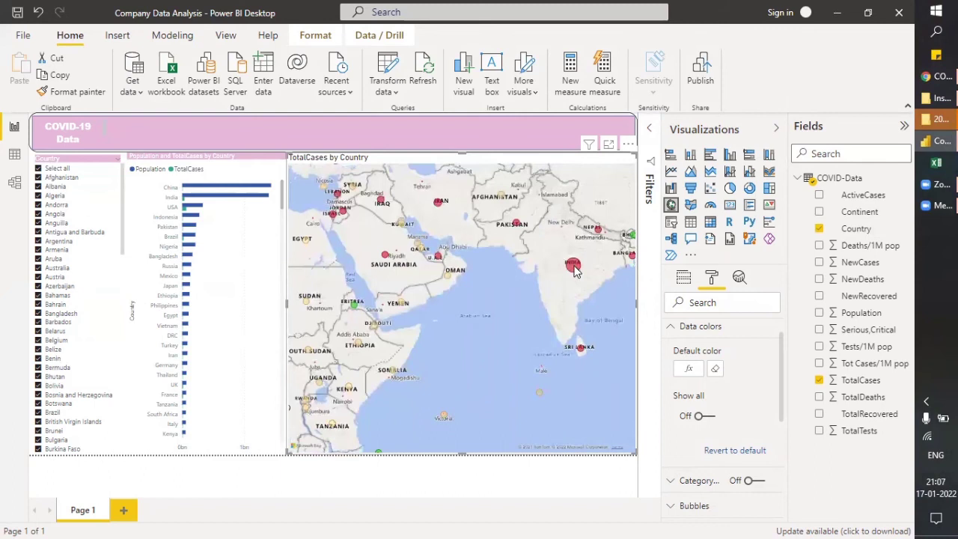
pyautogui.moveTo(574, 270)
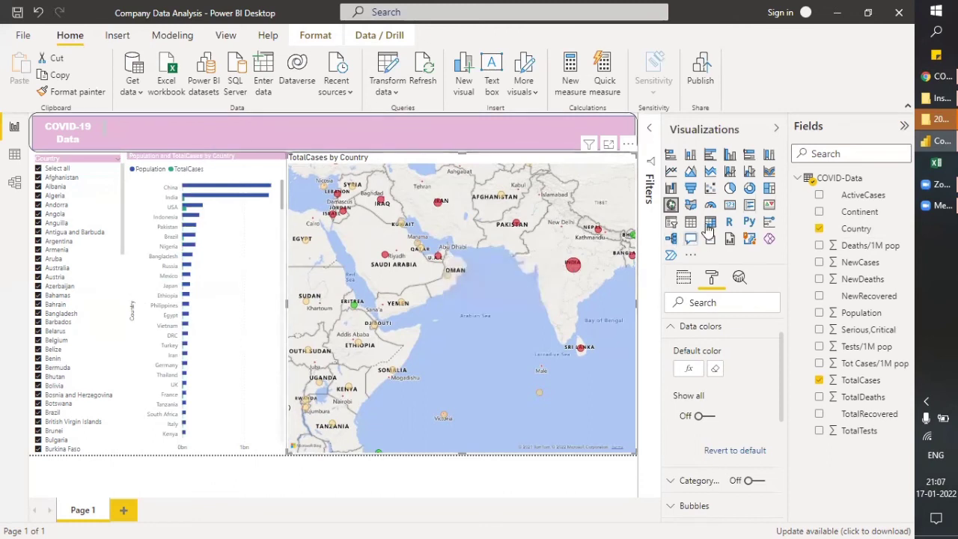
pyautogui.click(730, 208)
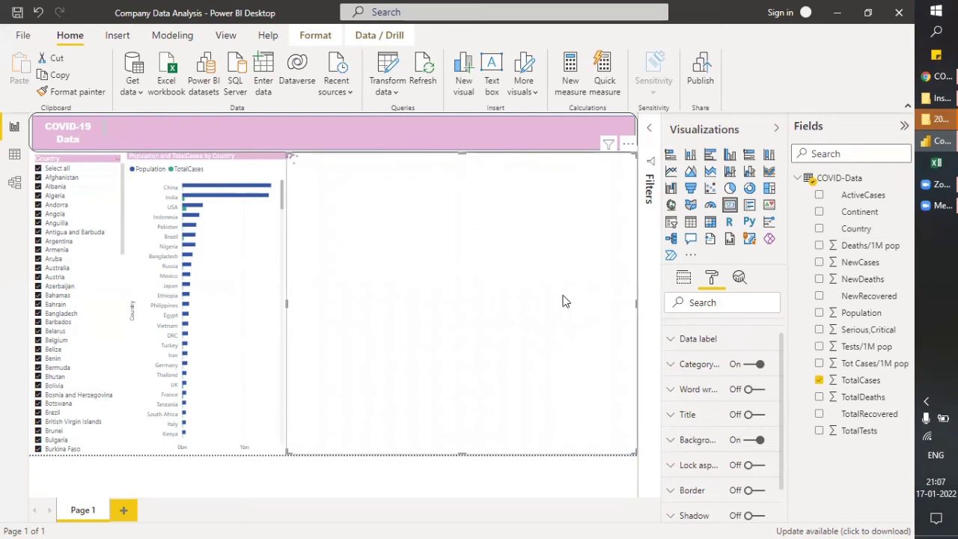
pyautogui.hotkey('ctrl', 'z')
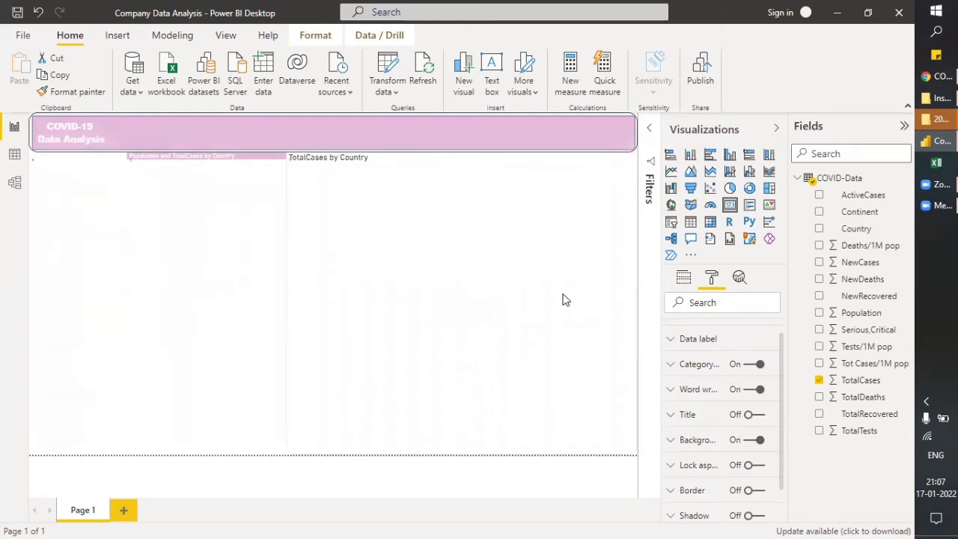
pyautogui.click(358, 132)
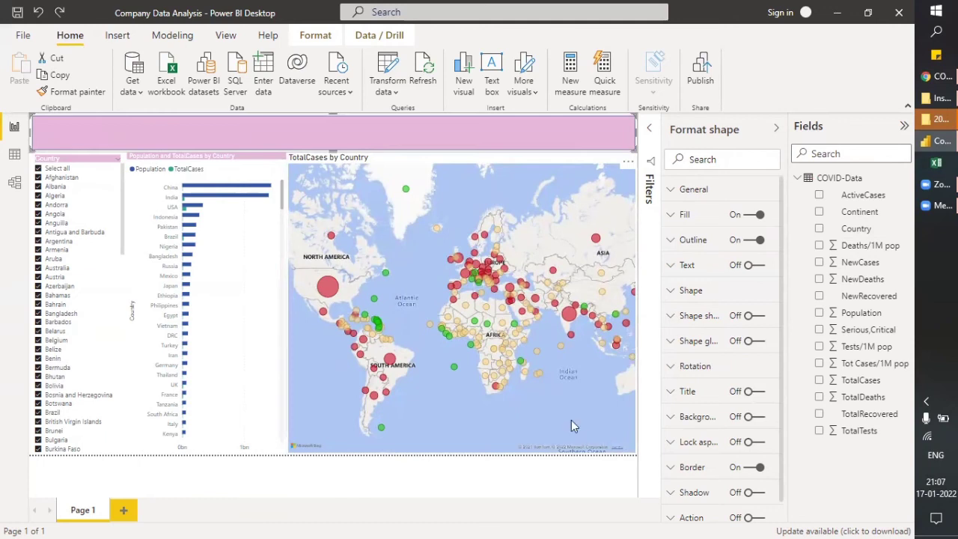
# Step: Shorten the TotalCases map from below and add an empty Card visual in the freed space under it
pyautogui.click(485, 455)
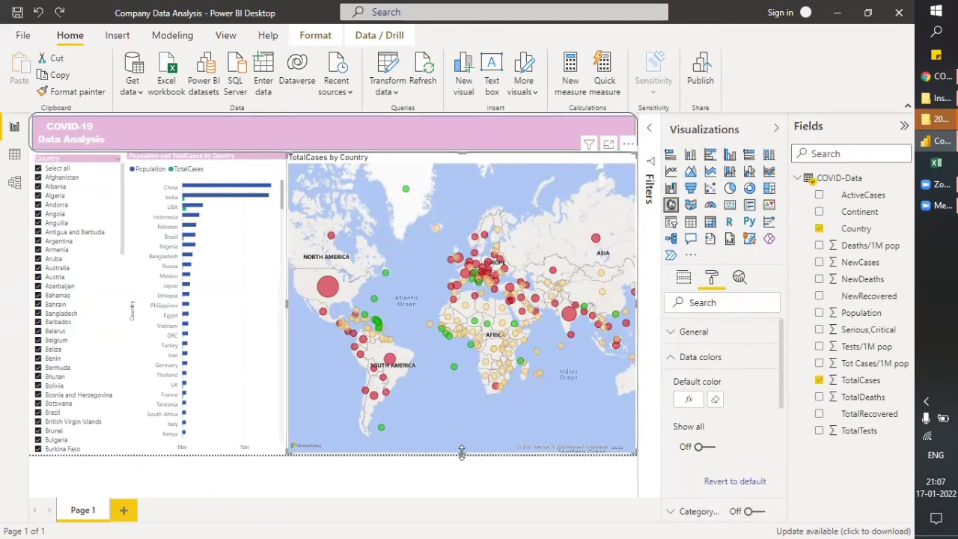
pyautogui.moveTo(462, 446); pyautogui.dragTo(455, 363)
pyautogui.click(483, 404)
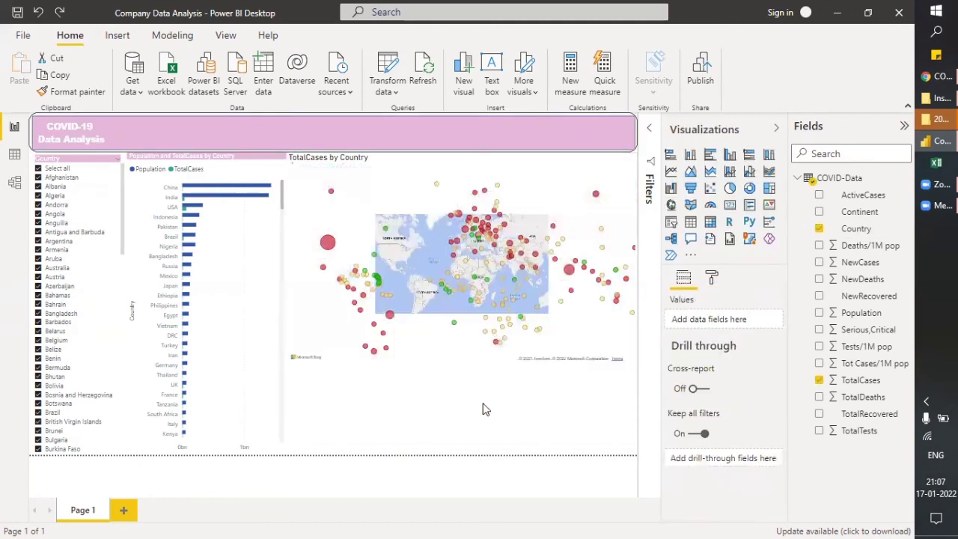
pyautogui.click(490, 411)
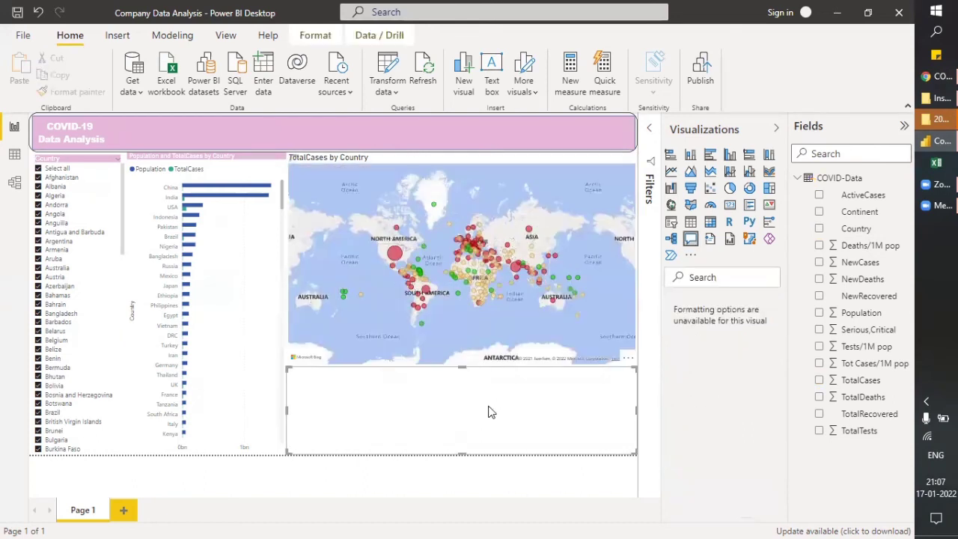
pyautogui.click(729, 206)
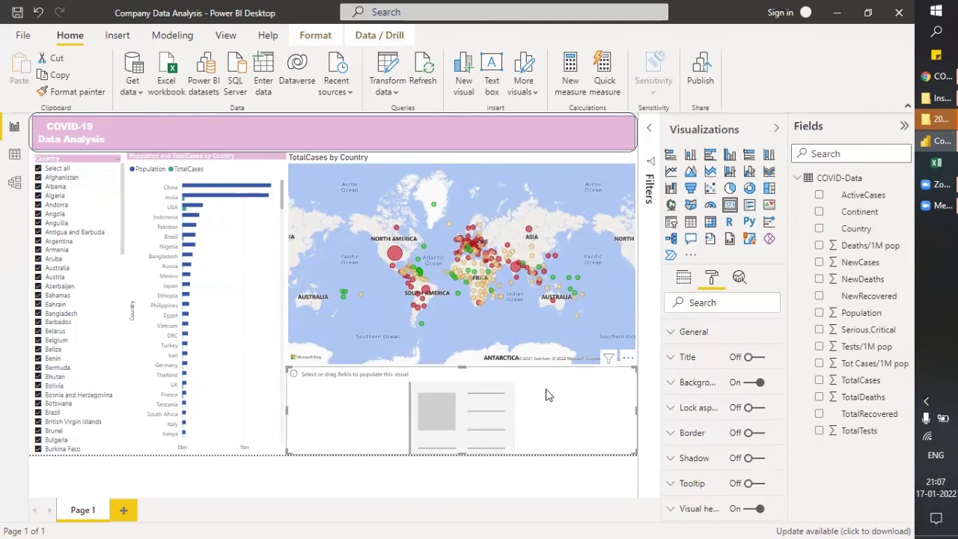
# Step: Narrow the card, move it onto the pink header banner beside the report title, and extend the map back to full height
pyautogui.moveTo(637, 408); pyautogui.dragTo(411, 411)
pyautogui.moveTo(349, 368); pyautogui.dragTo(261, 131)
pyautogui.click(460, 363)
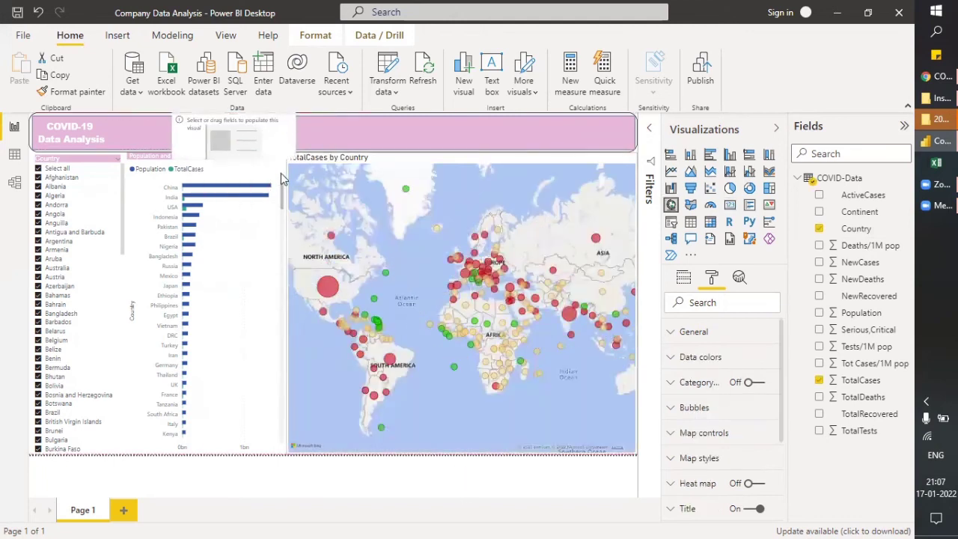
# Step: Reduce the card's height and adjust its position so it fits inside the header banner
pyautogui.click(276, 146)
pyautogui.moveTo(238, 160); pyautogui.dragTo(231, 147)
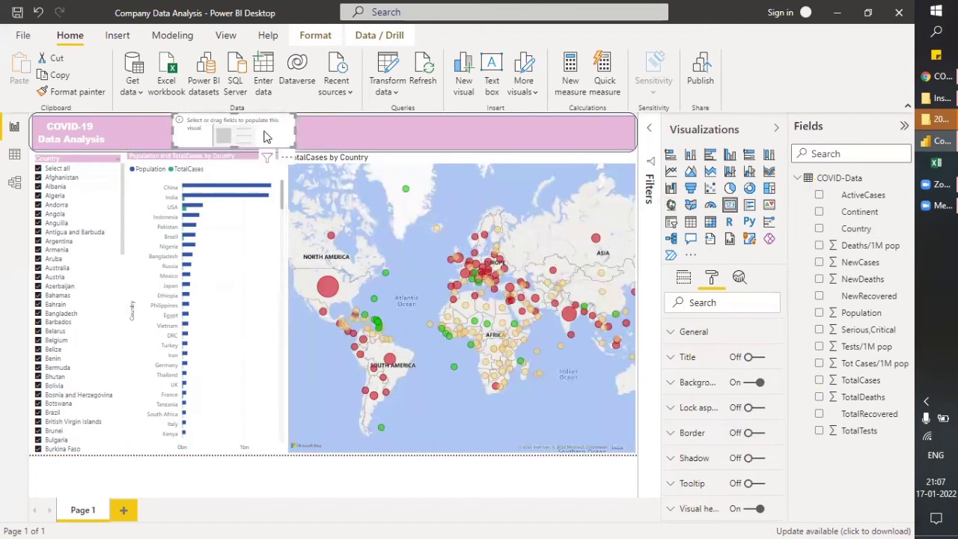
pyautogui.click(329, 119)
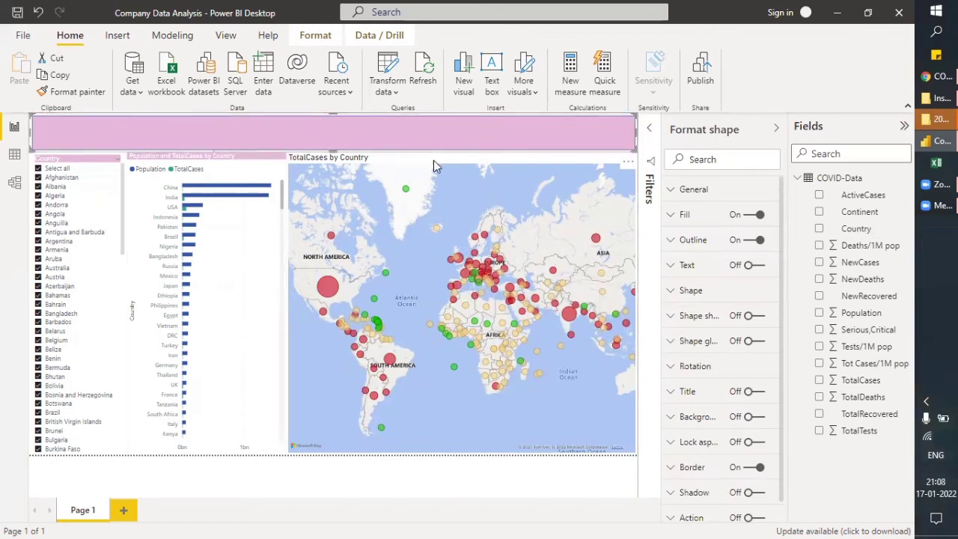
pyautogui.click(271, 142)
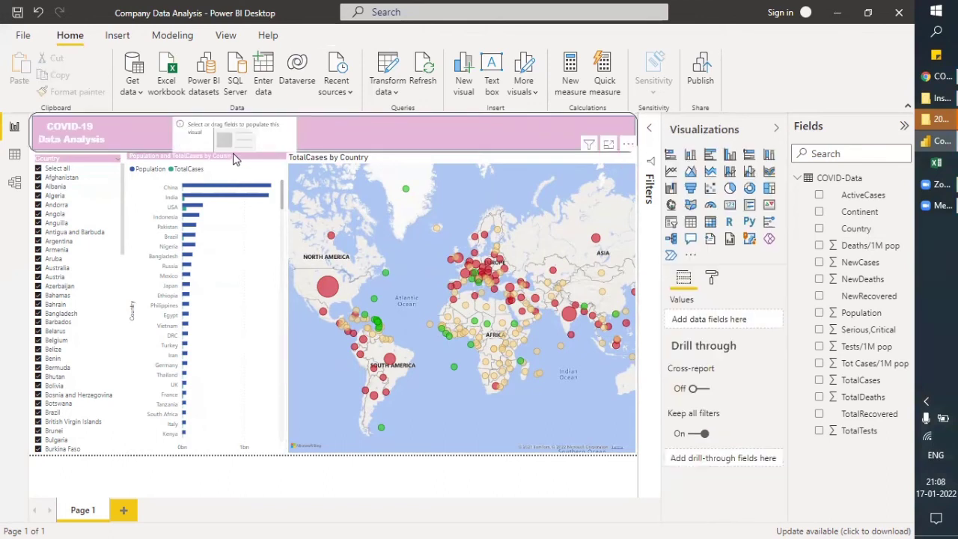
pyautogui.click(271, 144)
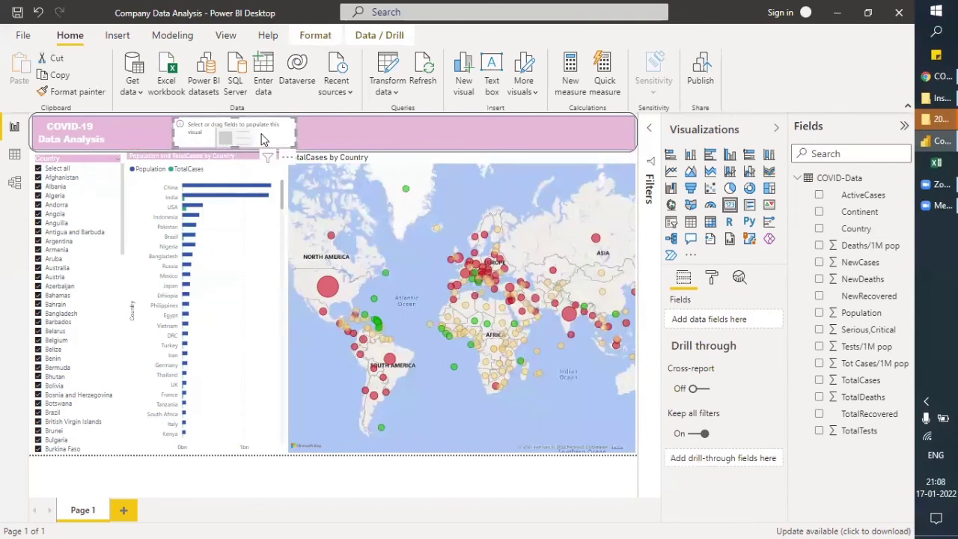
# Step: Turn on the card's title and set its text to Total Cases
pyautogui.click(712, 287)
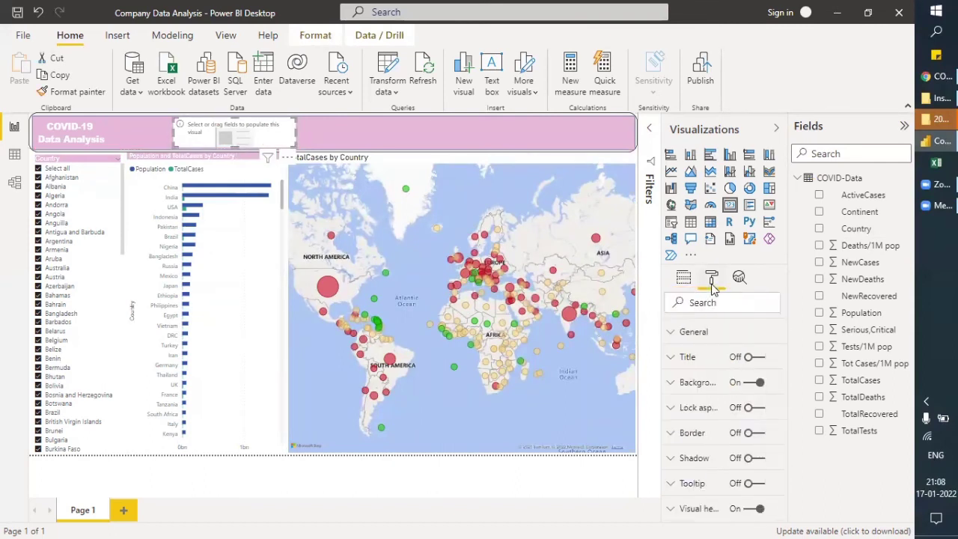
pyautogui.click(751, 358)
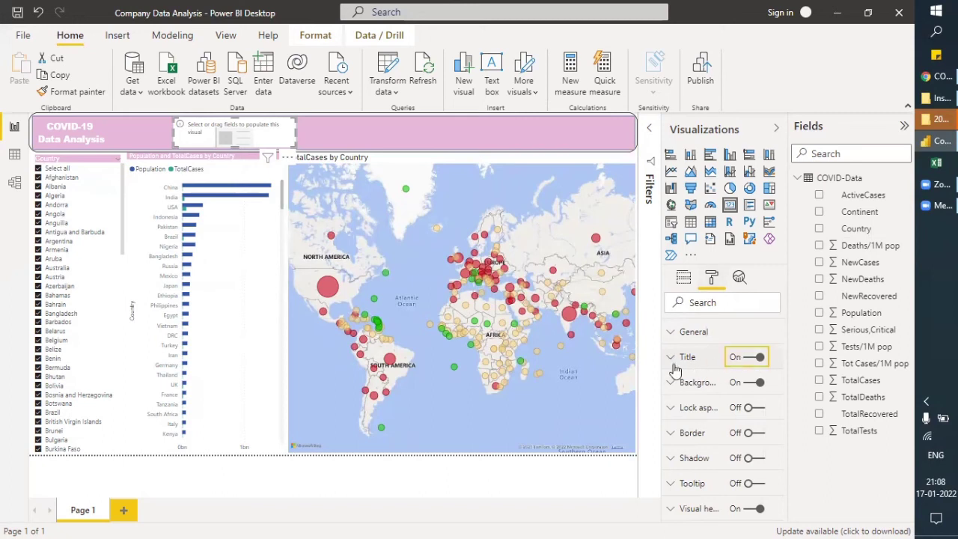
pyautogui.click(673, 361)
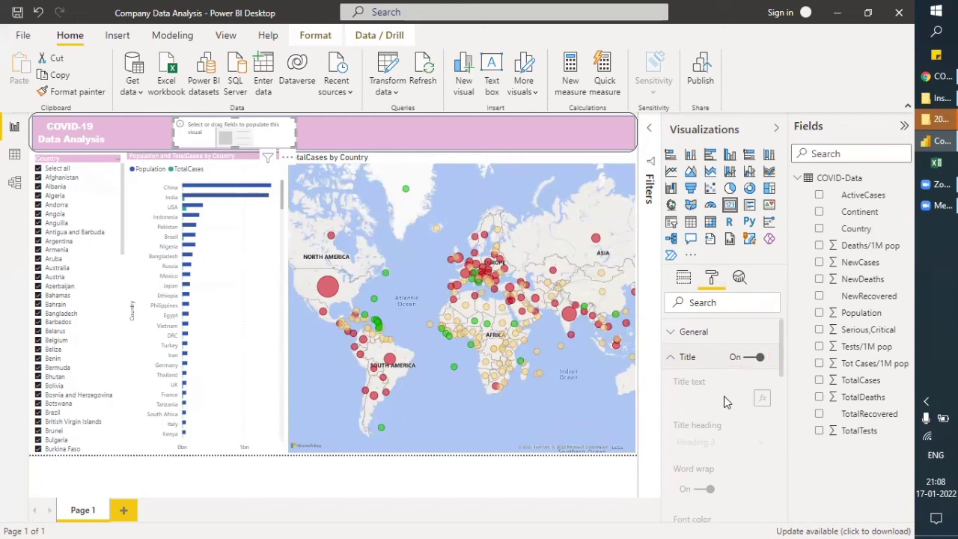
pyautogui.moveTo(538, 401); pyautogui.dragTo(515, 379)
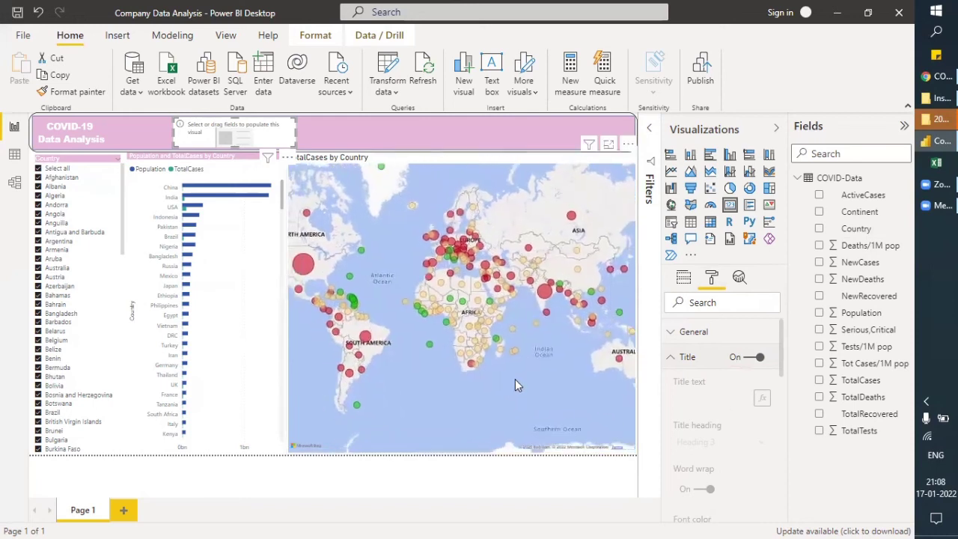
pyautogui.click(369, 432)
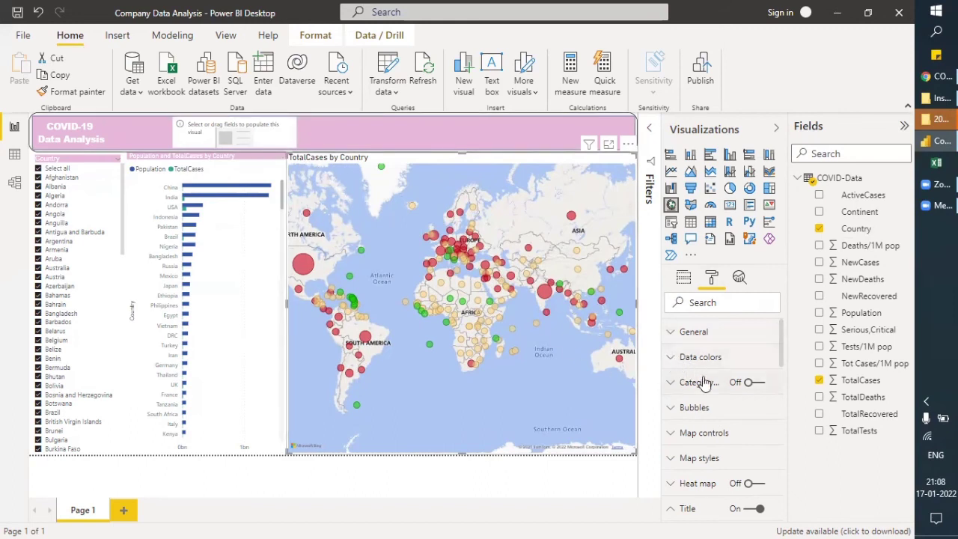
pyautogui.click(288, 139)
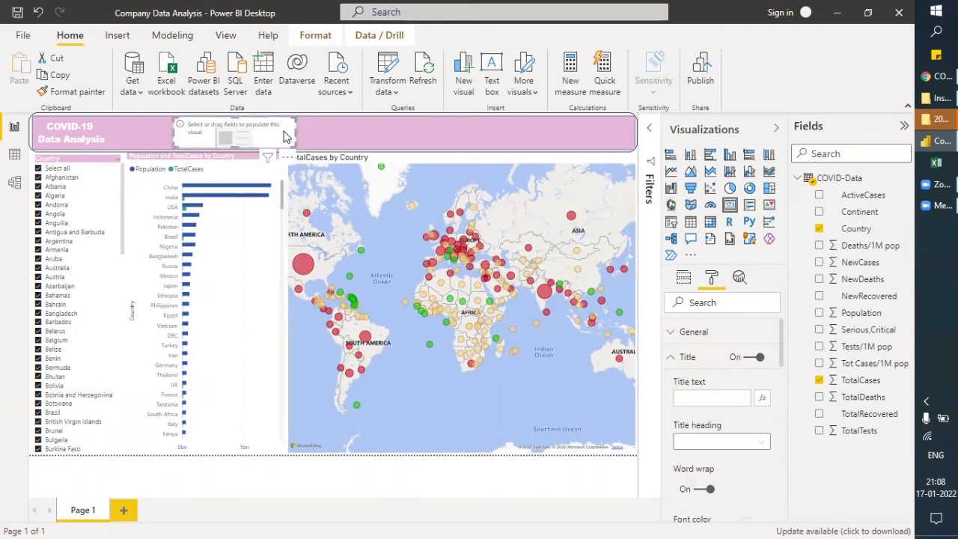
pyautogui.click(696, 397)
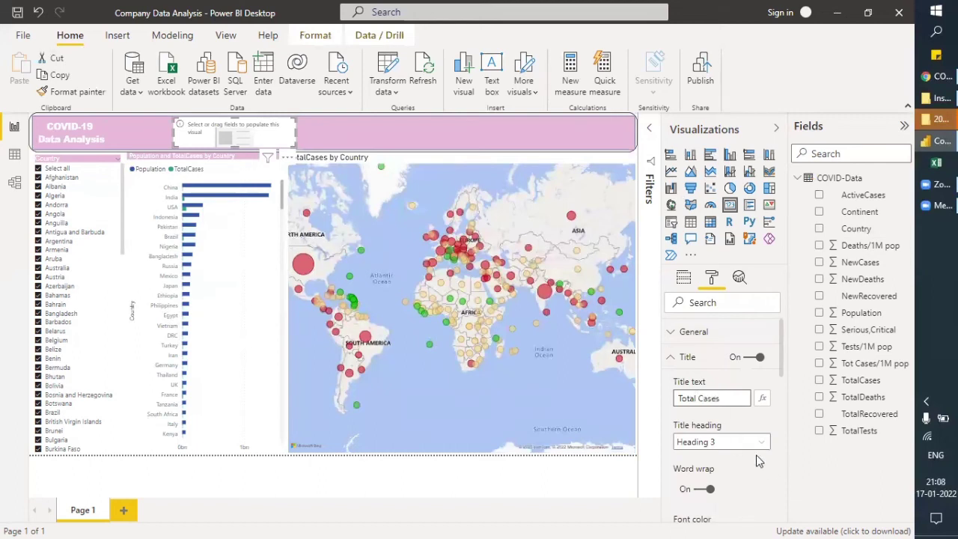
# Step: Give the card's title a white font color and the light pink background color matching the banner
pyautogui.scroll(-3, 733, 449)
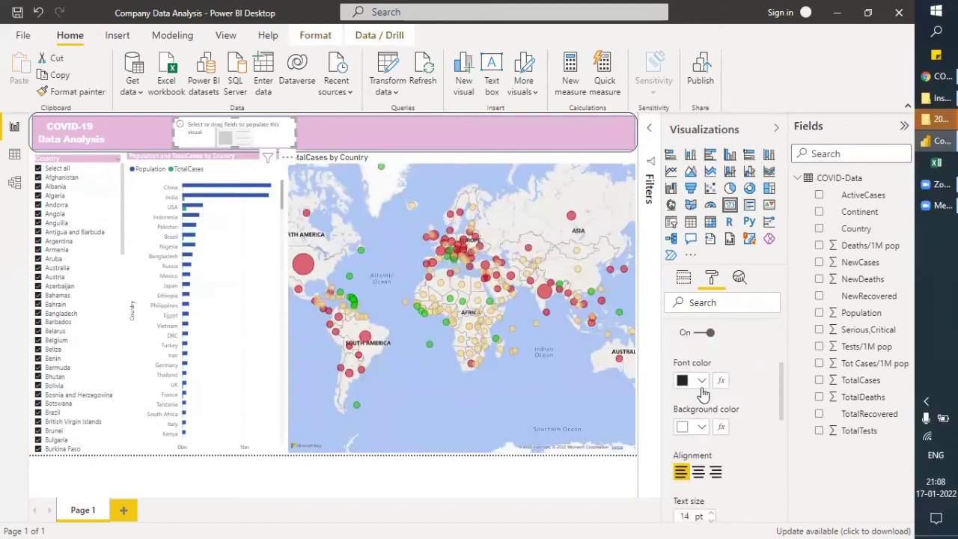
pyautogui.click(700, 381)
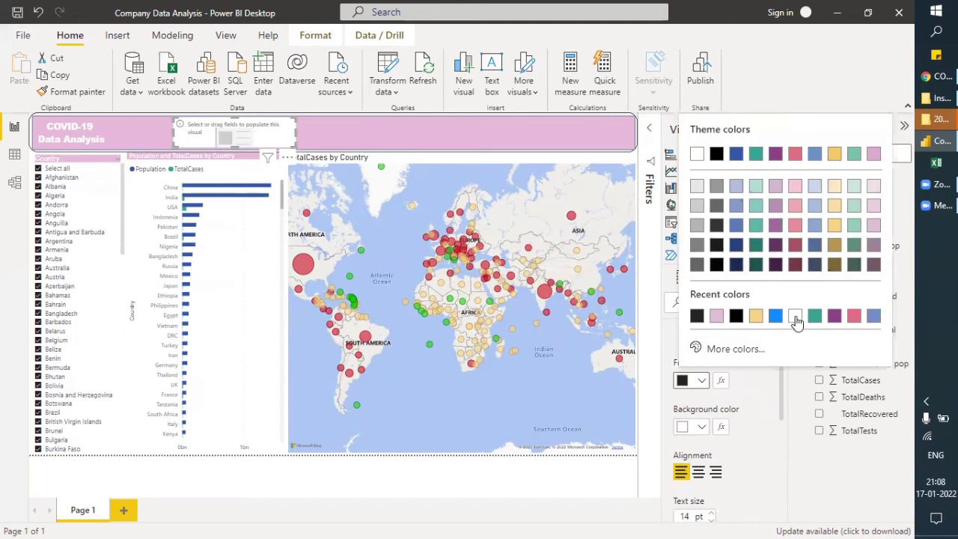
pyautogui.click(795, 315)
pyautogui.click(701, 426)
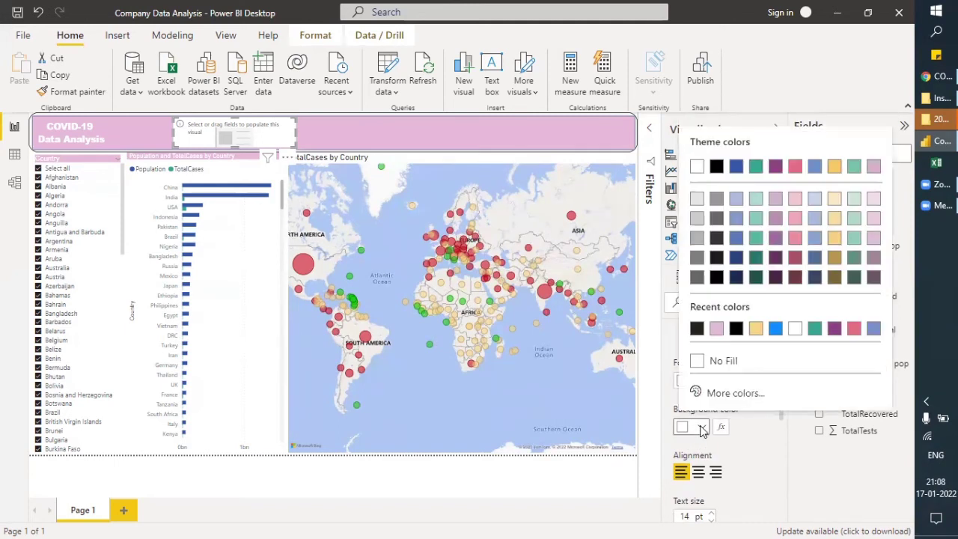
pyautogui.click(715, 327)
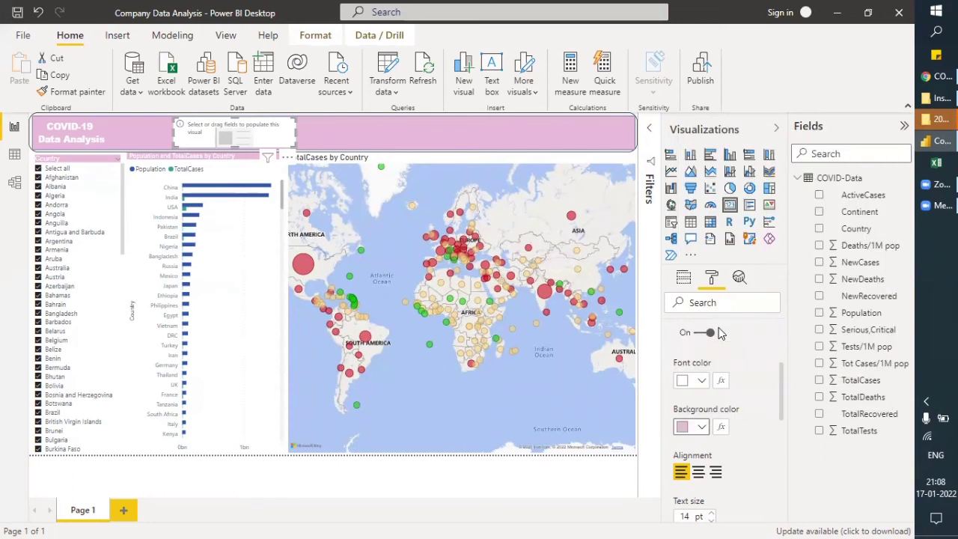
# Step: Reduce the card title's text size to 12 pt and assign the TotalCases field to the card
pyautogui.scroll(-1, 743, 434)
pyautogui.scroll(-1, 734, 447)
pyautogui.scroll(-1, 731, 446)
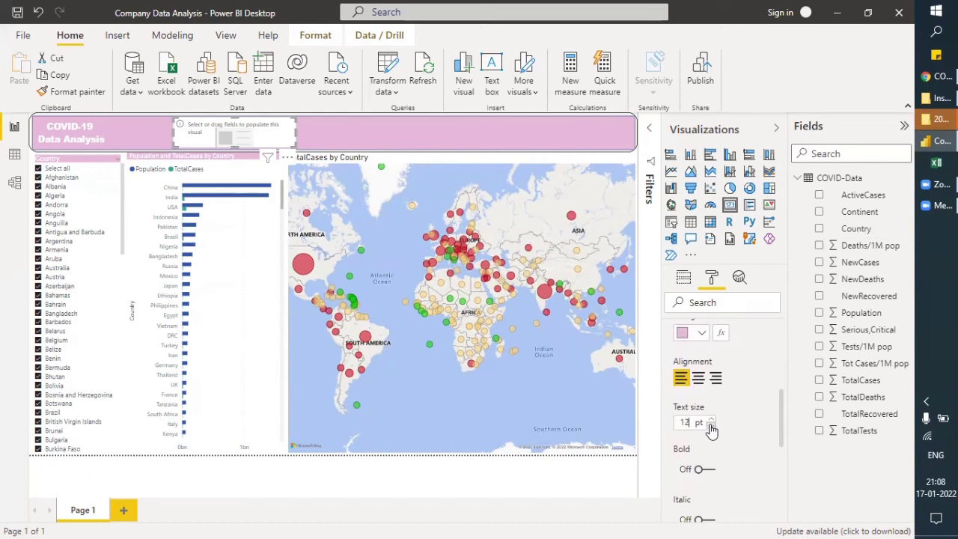
pyautogui.click(710, 428)
pyautogui.click(683, 278)
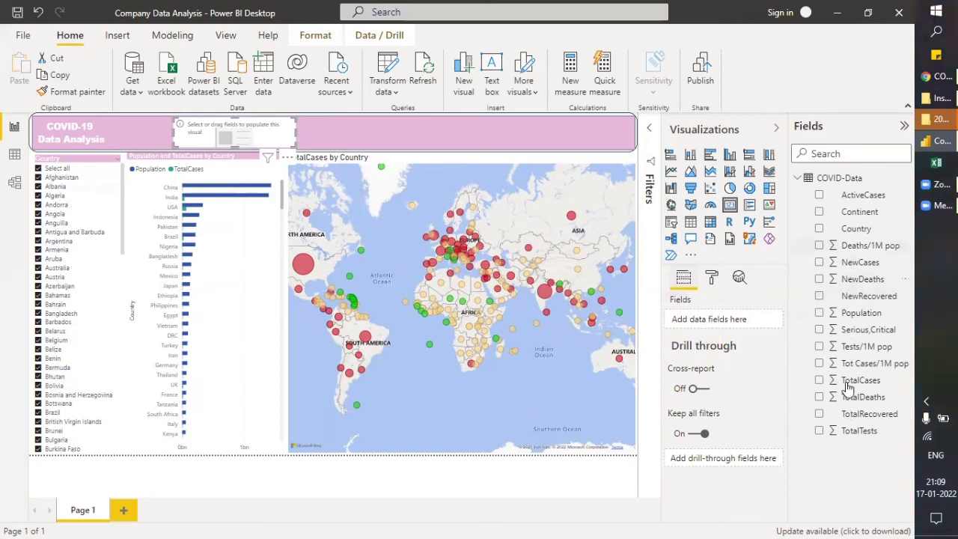
pyautogui.click(818, 380)
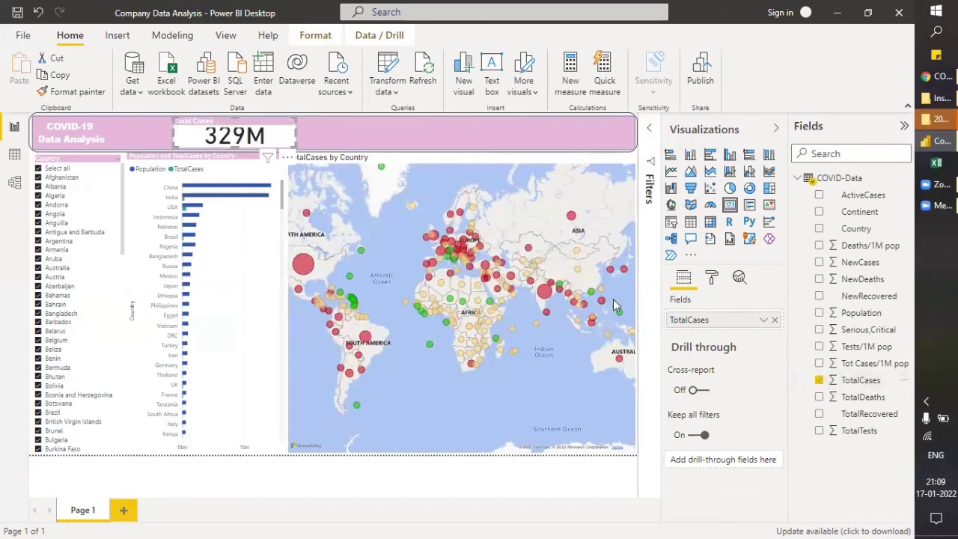
# Step: Try the Total Cases card without its background fill and turn the fill back on
pyautogui.click(712, 280)
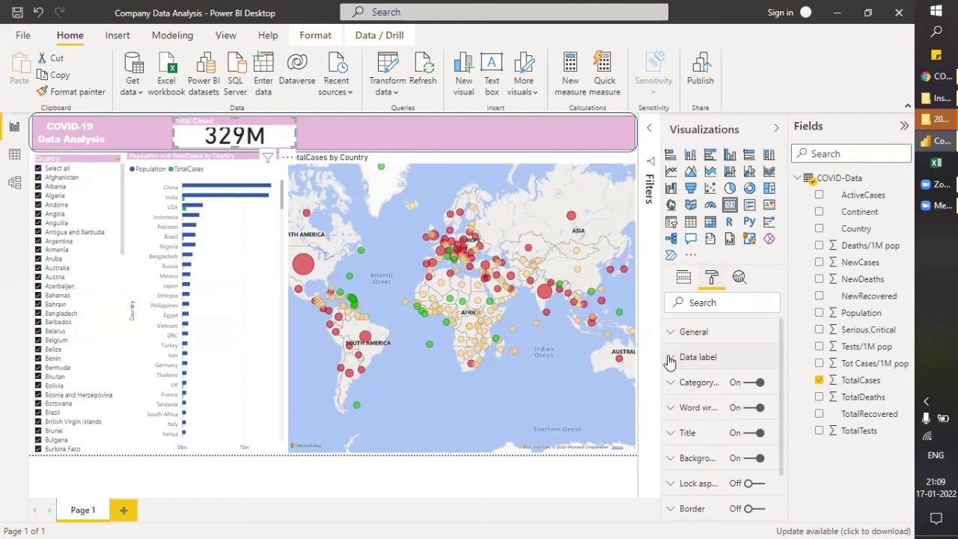
pyautogui.scroll(-1, 697, 449)
pyautogui.scroll(-2, 696, 452)
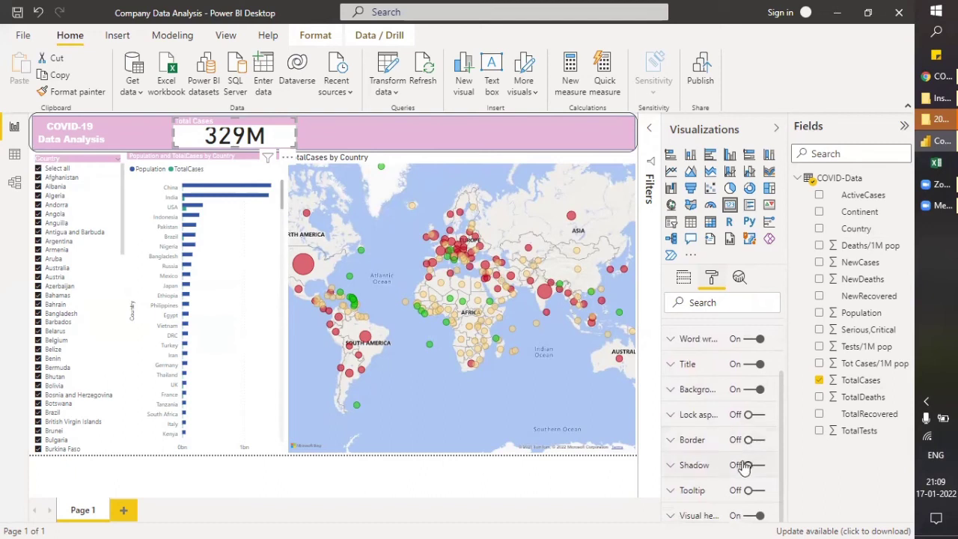
pyautogui.click(749, 391)
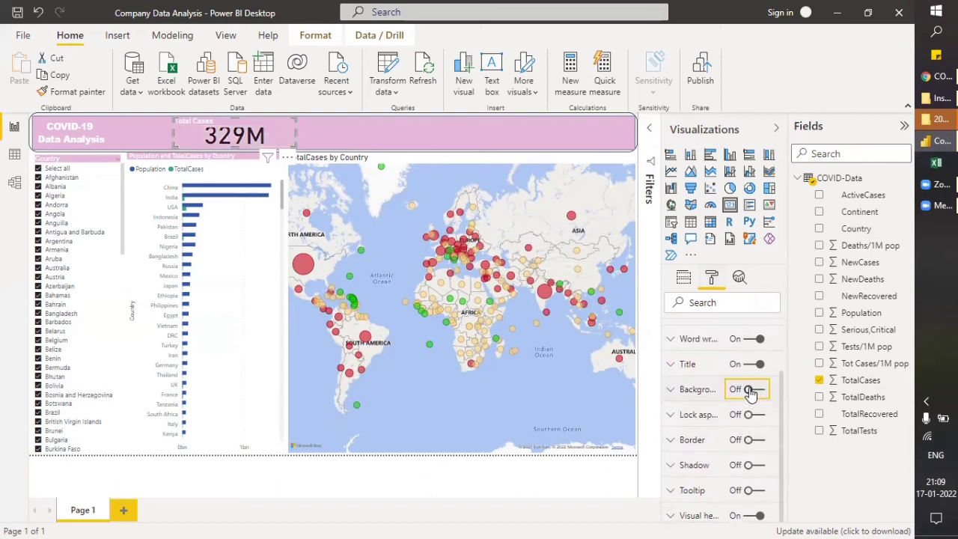
pyautogui.click(681, 390)
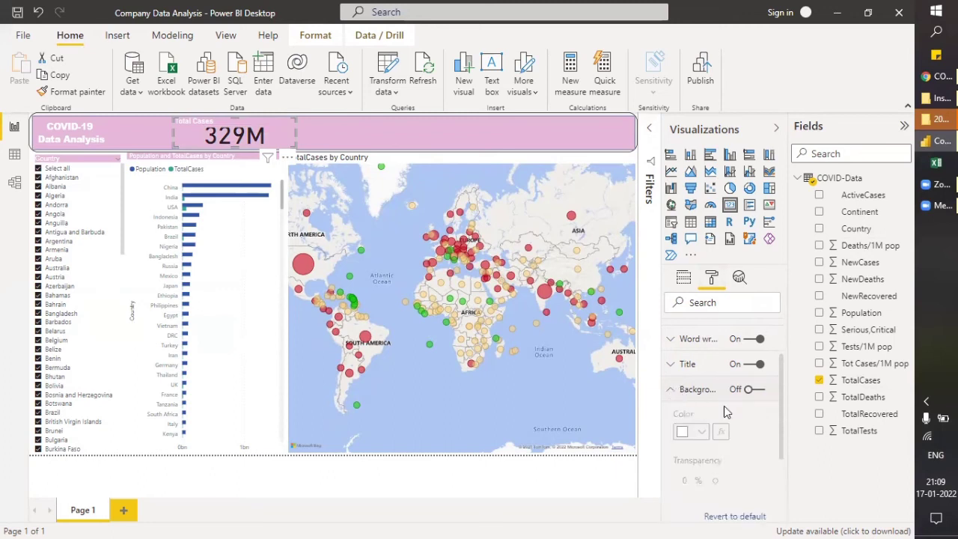
pyautogui.click(754, 392)
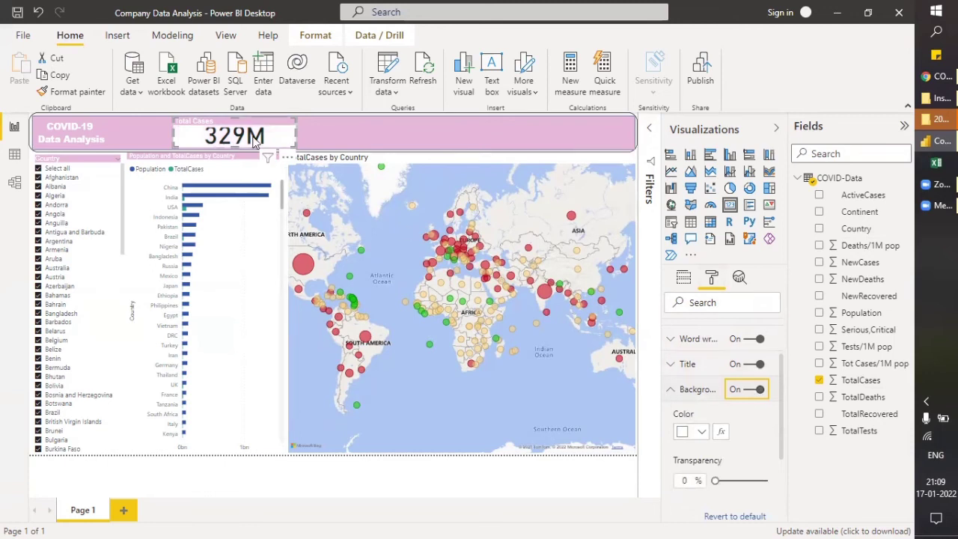
pyautogui.scroll(-2, 726, 437)
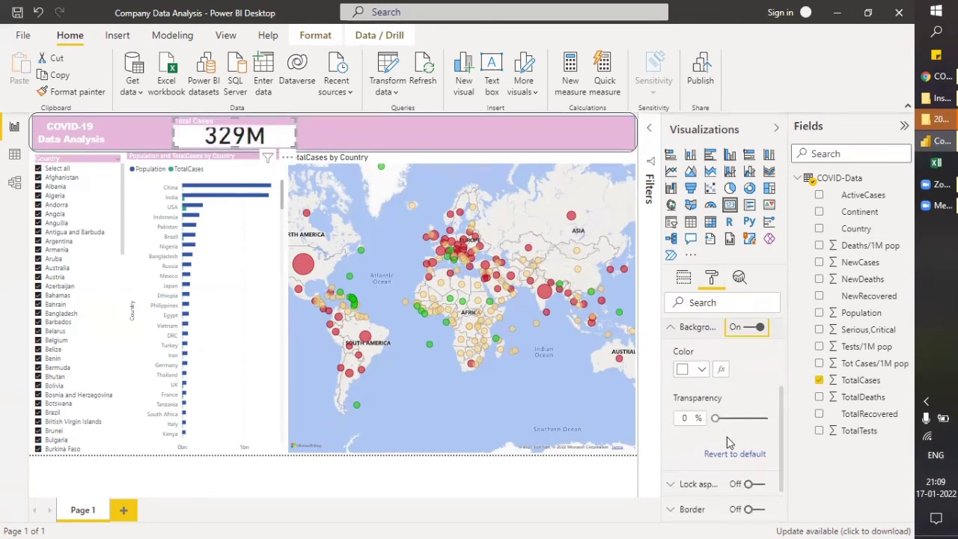
pyautogui.scroll(3, 726, 436)
pyautogui.click(671, 421)
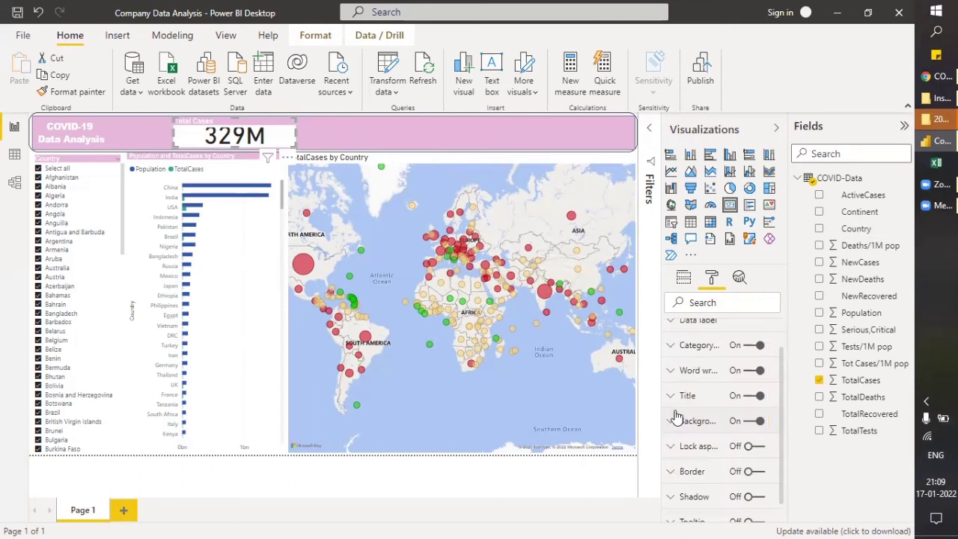
# Step: Set the card's data label text size to 35 pt and its font family to Arial
pyautogui.scroll(1, 673, 419)
pyautogui.click(672, 358)
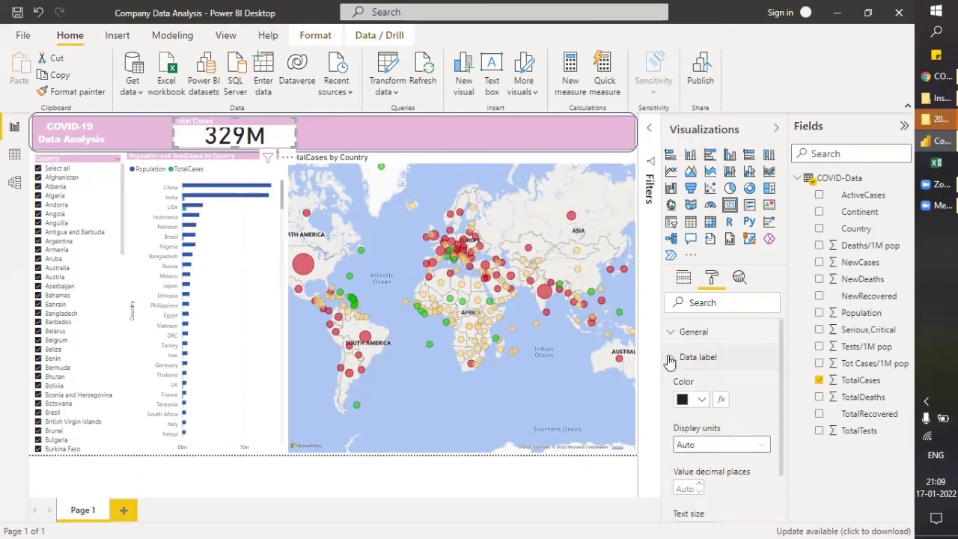
pyautogui.scroll(-1, 741, 432)
pyautogui.scroll(-2, 740, 432)
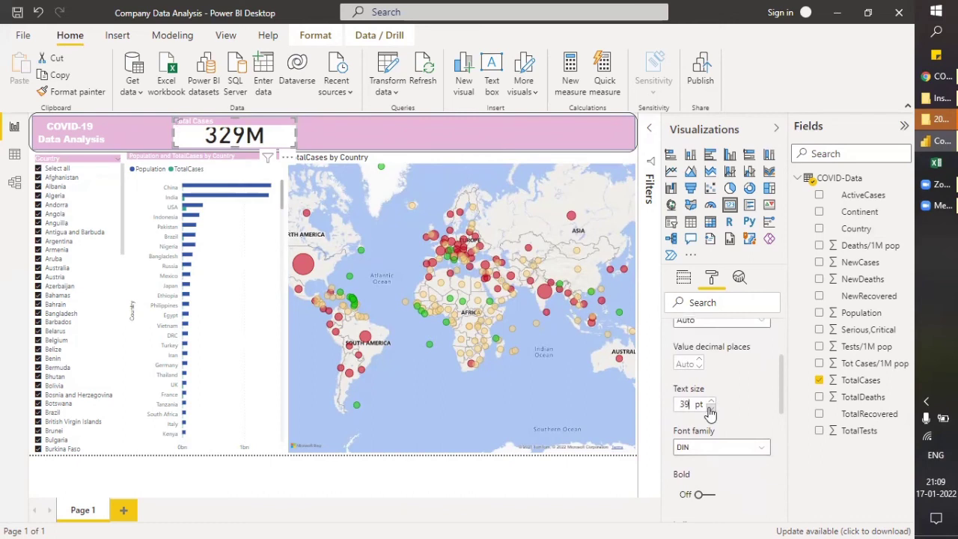
pyautogui.click(710, 449)
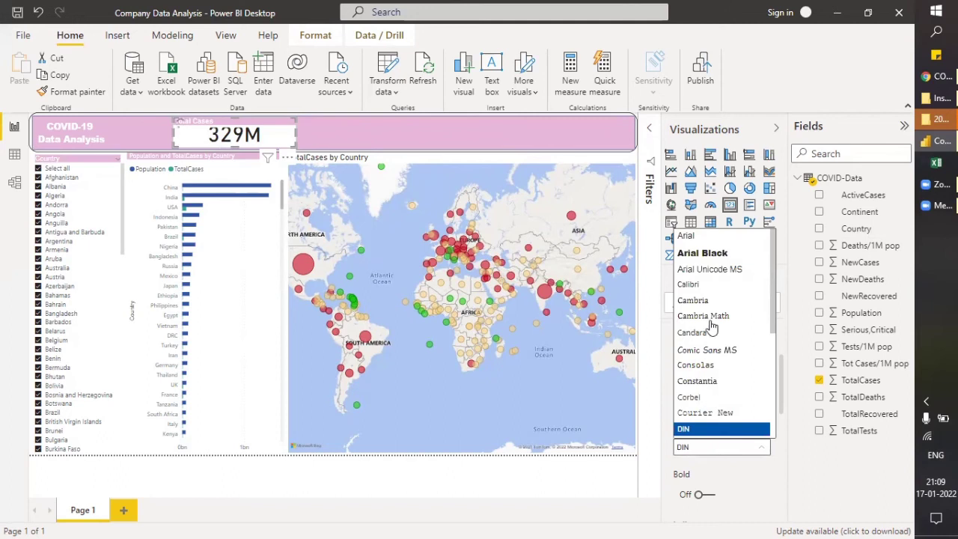
pyautogui.click(686, 235)
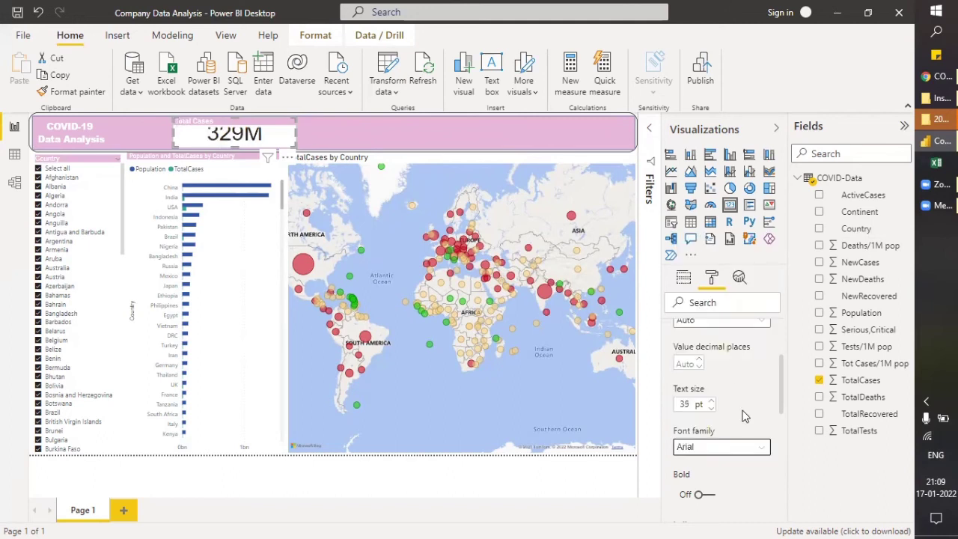
# Step: Set the display units of the card's data label to None
pyautogui.scroll(2, 741, 415)
pyautogui.scroll(2, 733, 412)
pyautogui.click(718, 416)
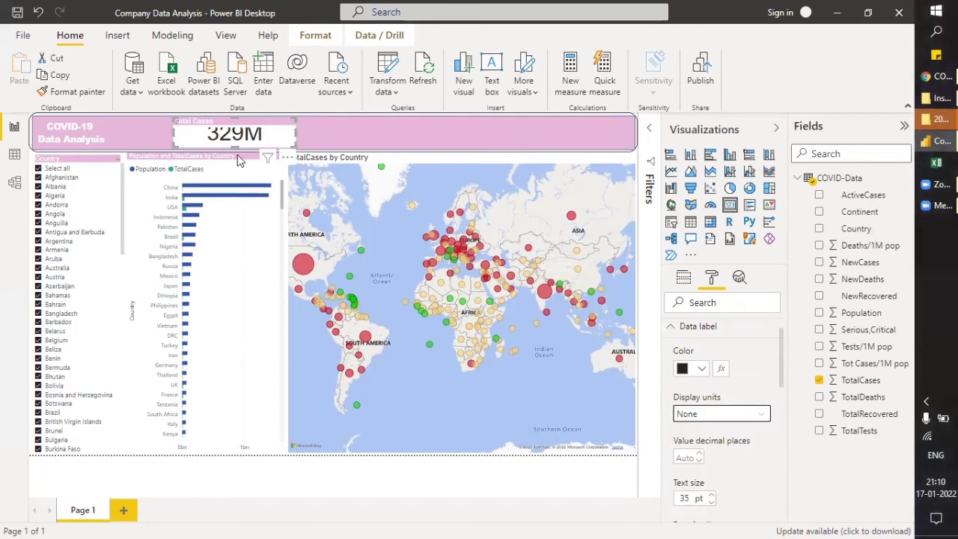
# Step: Widen the Total Cases card and move it right beside the COVID-19 Data Analysis heading in the banner
pyautogui.moveTo(296, 132); pyautogui.dragTo(320, 132)
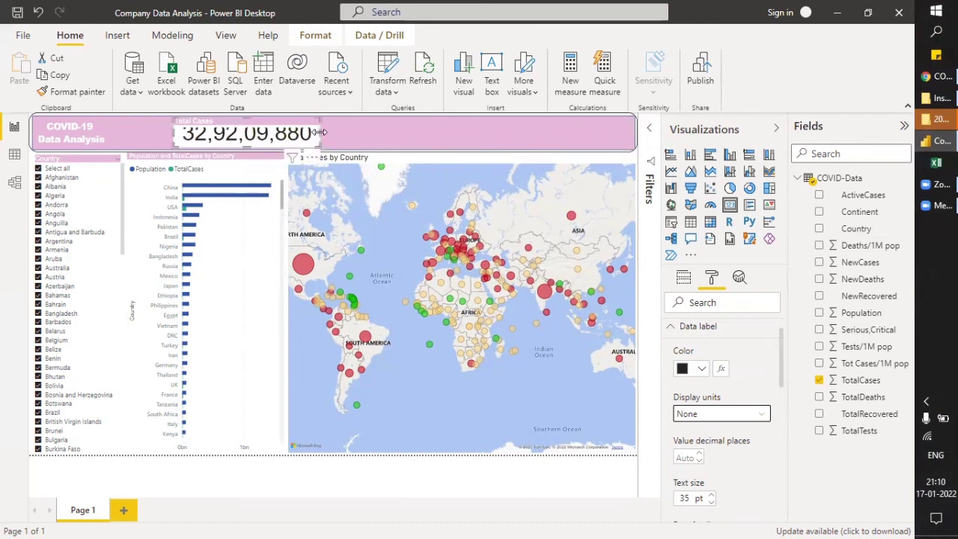
pyautogui.moveTo(255, 120); pyautogui.dragTo(210, 123)
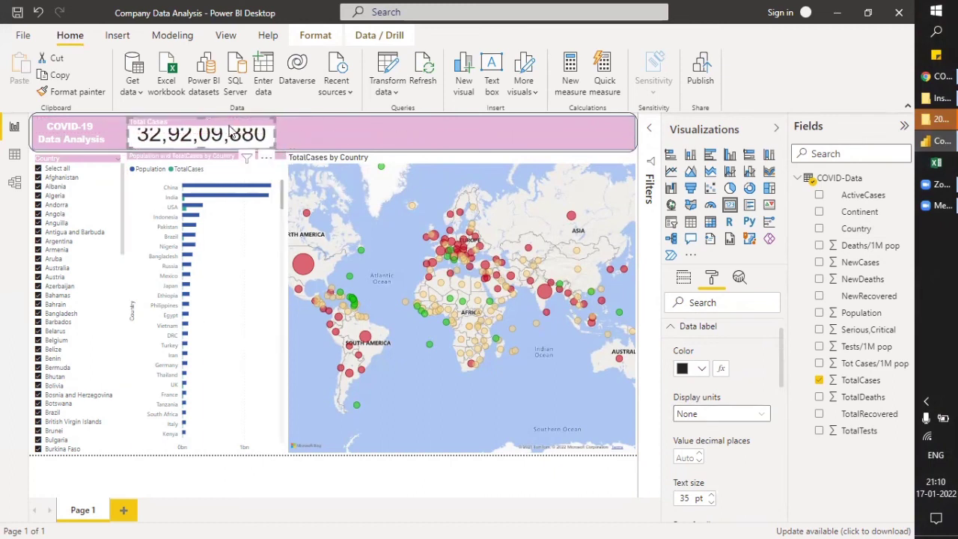
pyautogui.click(345, 143)
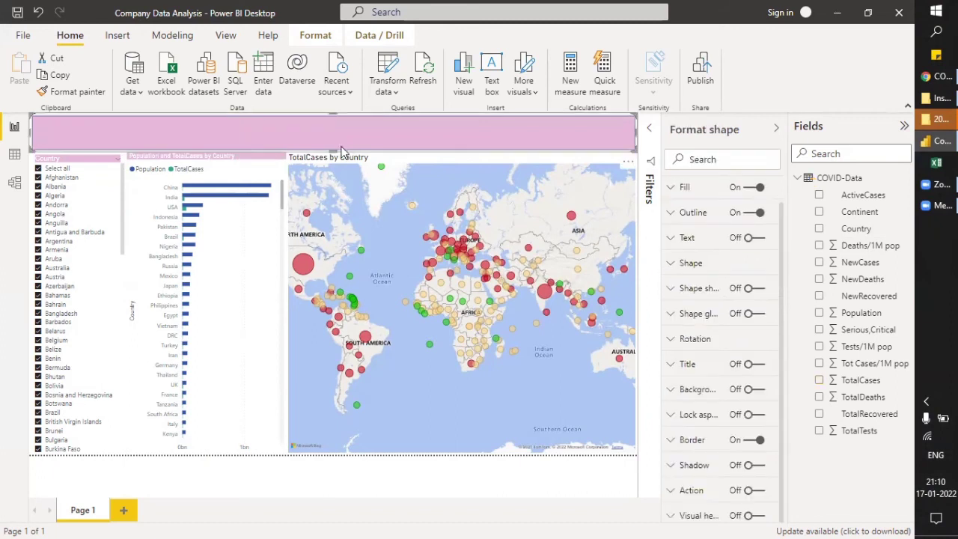
pyautogui.click(263, 448)
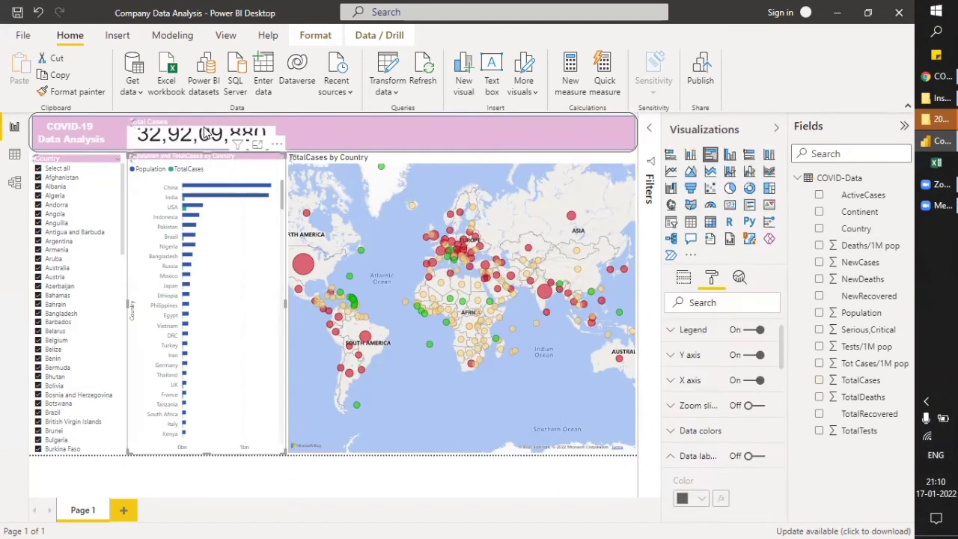
# Step: Reduce the Total Cases card's data label text size to 22 pt
pyautogui.scroll(-3, 675, 341)
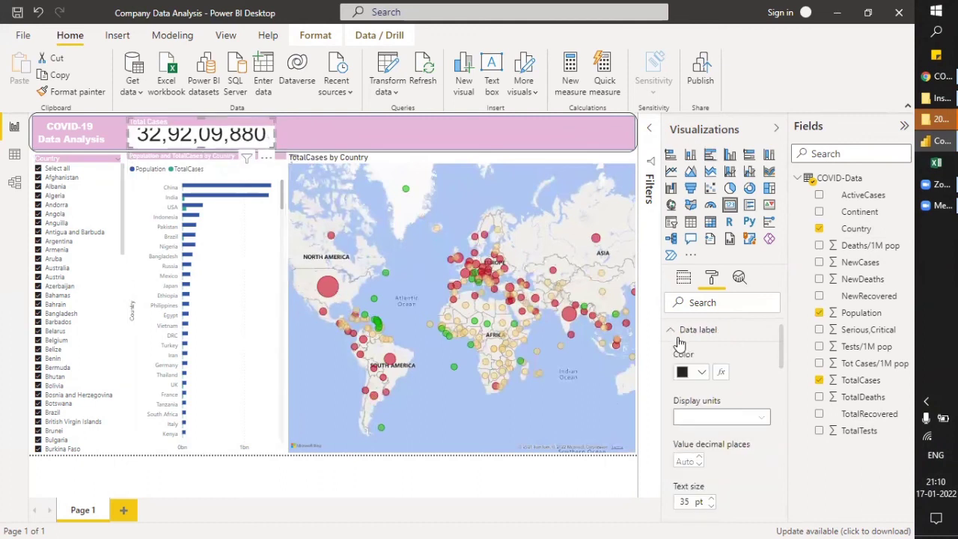
pyautogui.scroll(-2, 703, 419)
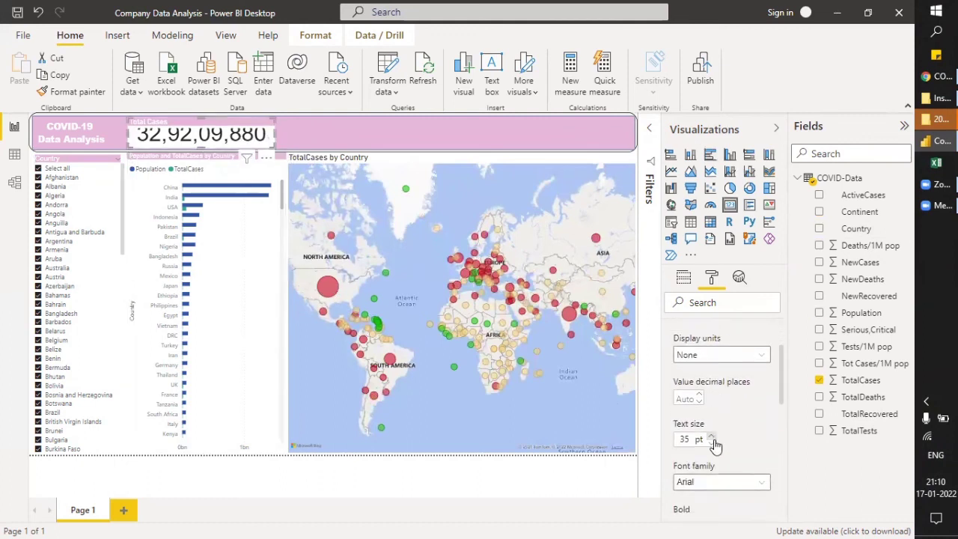
pyautogui.tripleClick(711, 442)
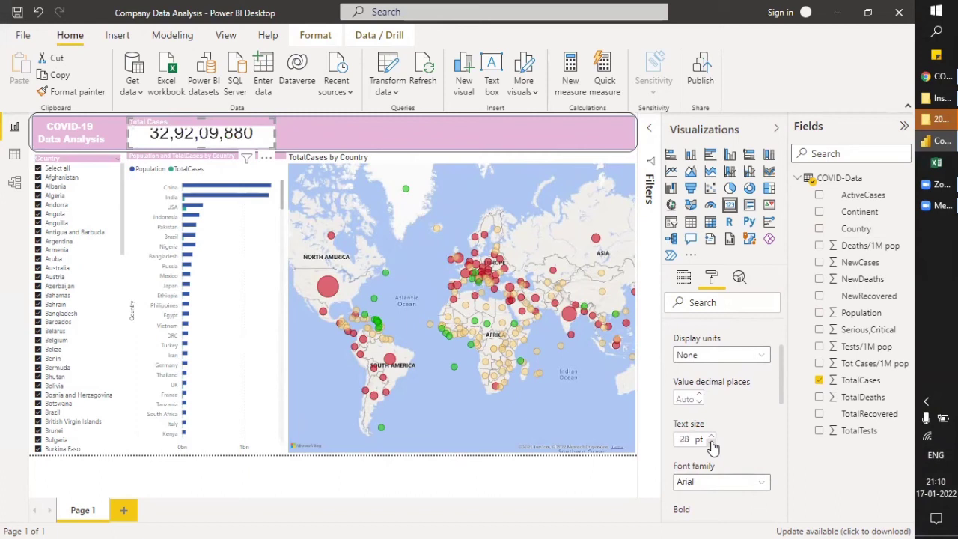
pyautogui.scroll(2, 712, 447)
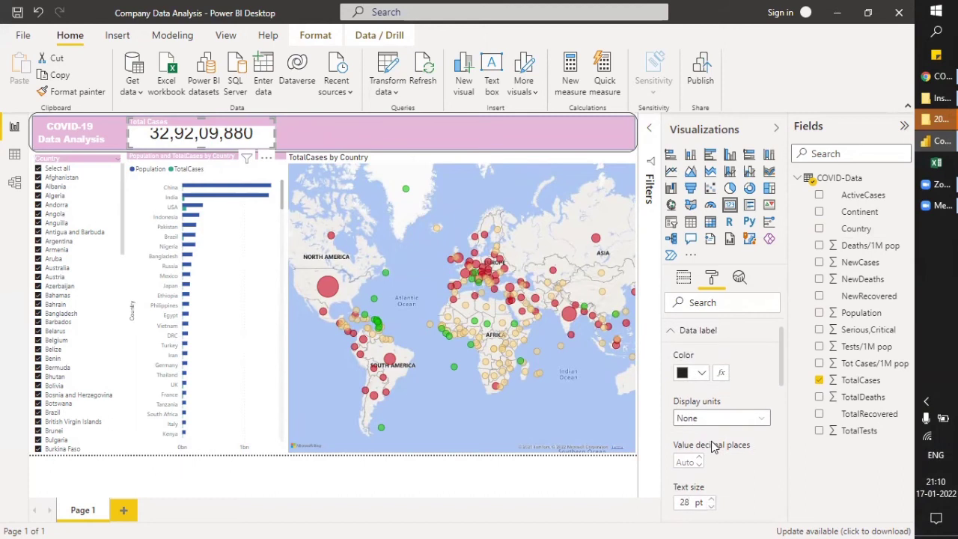
pyautogui.scroll(-1, 712, 446)
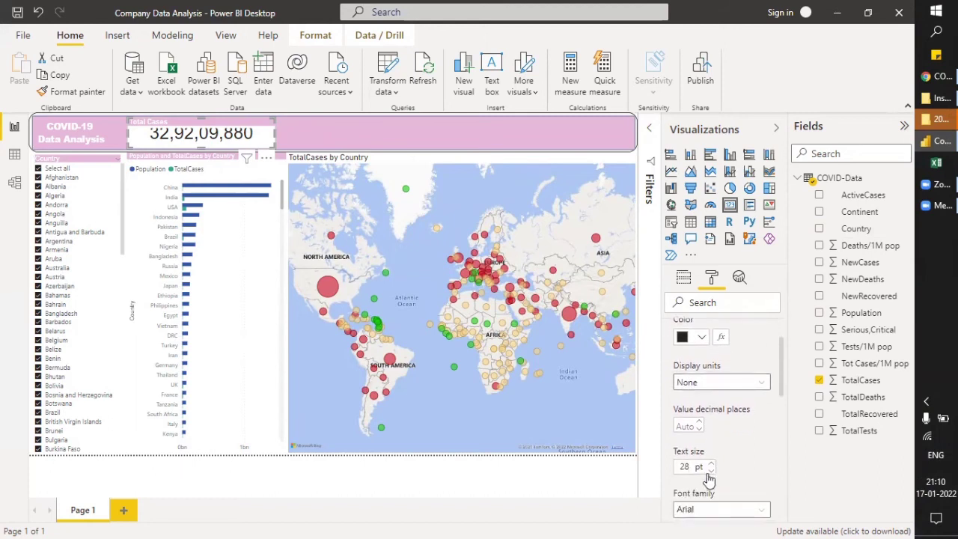
pyautogui.click(711, 471)
pyautogui.click(711, 472)
pyautogui.click(711, 471)
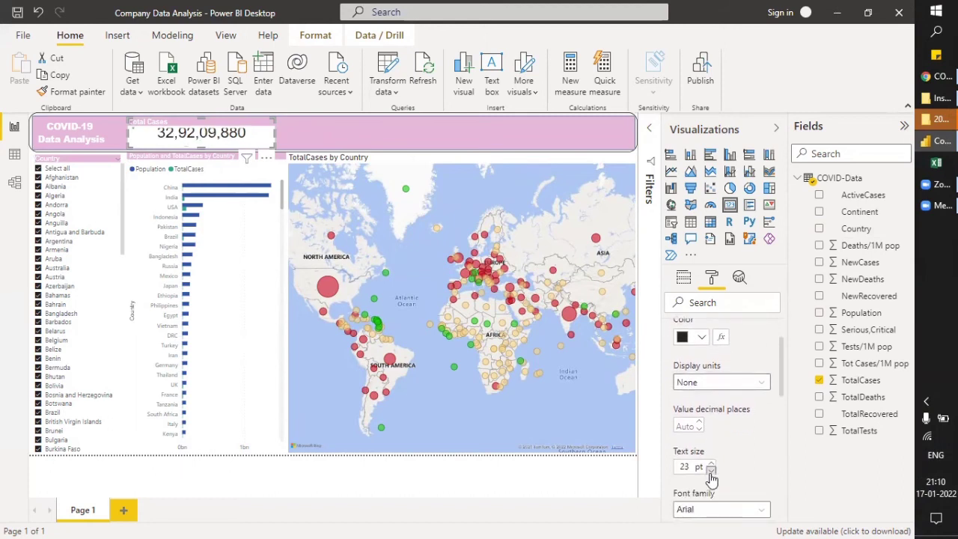
pyautogui.scroll(-3, 735, 471)
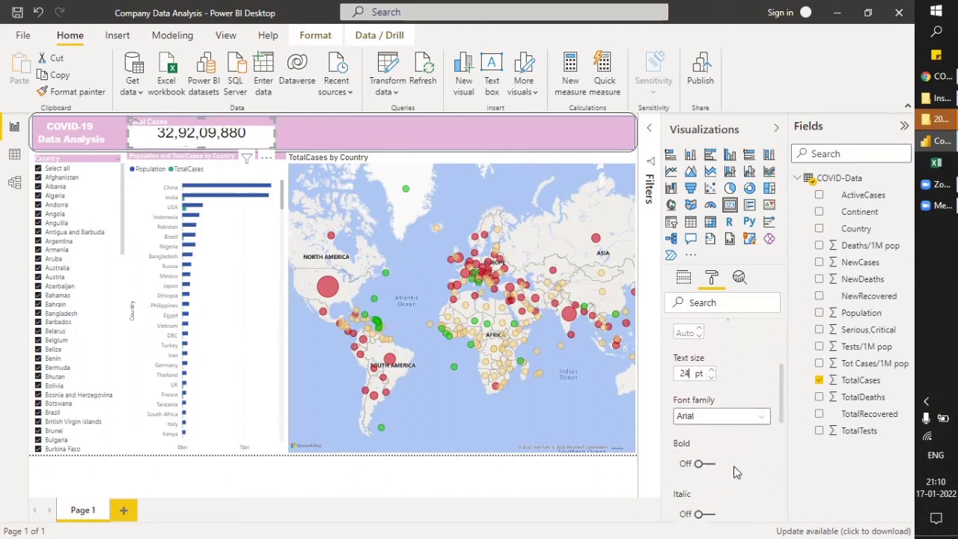
pyautogui.press('Down')
pyautogui.press('Down')
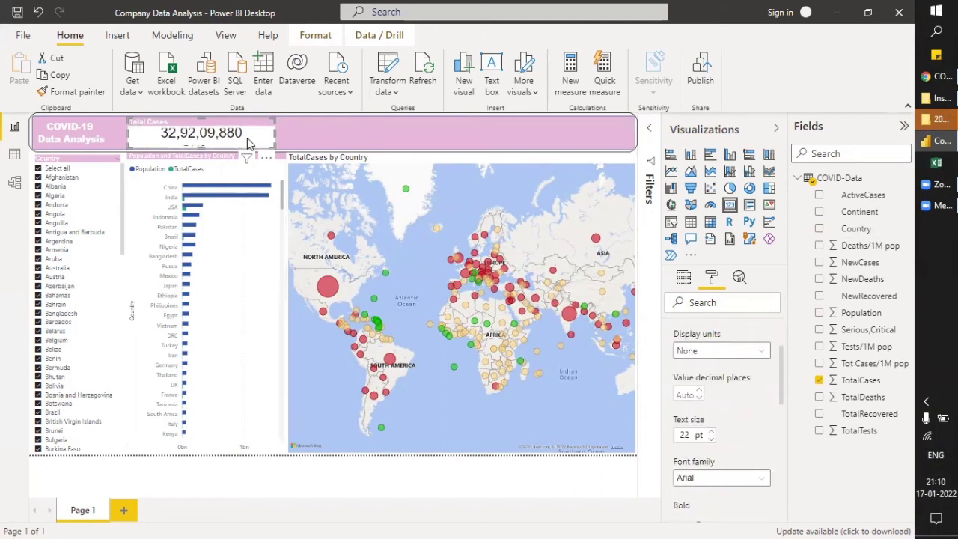
# Step: Turn off the Total Cases card's category label and narrow the card to fit its number
pyautogui.scroll(-4, 708, 433)
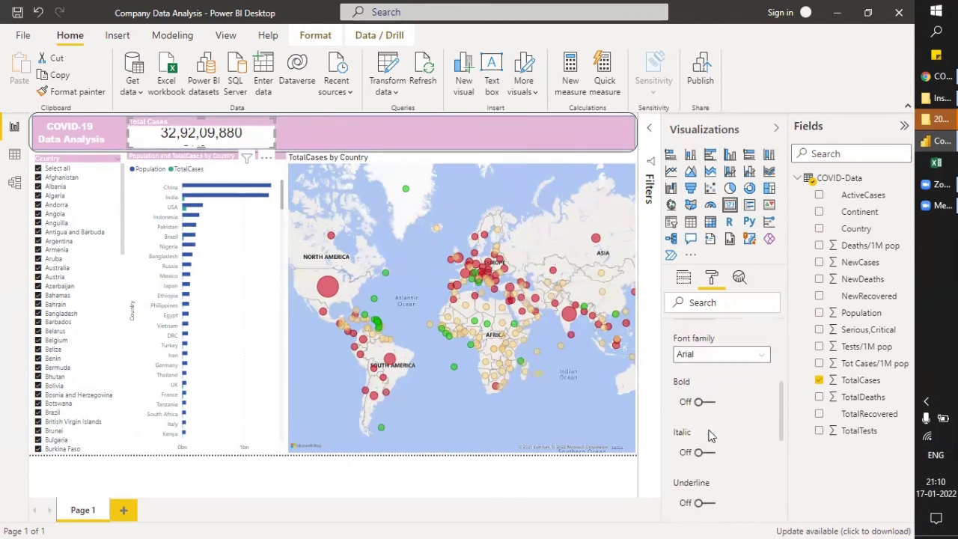
pyautogui.scroll(-2, 709, 435)
pyautogui.scroll(5, 710, 436)
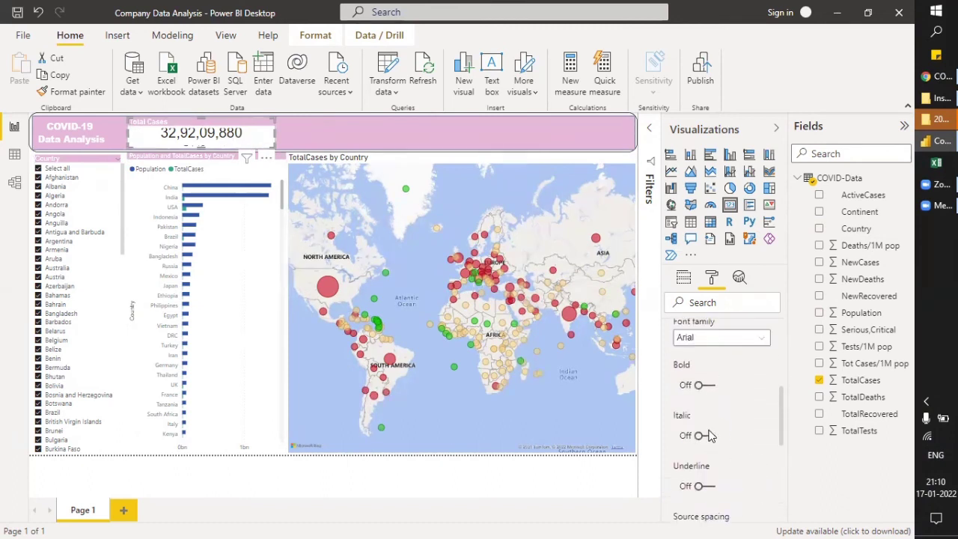
pyautogui.scroll(2, 710, 436)
pyautogui.click(673, 357)
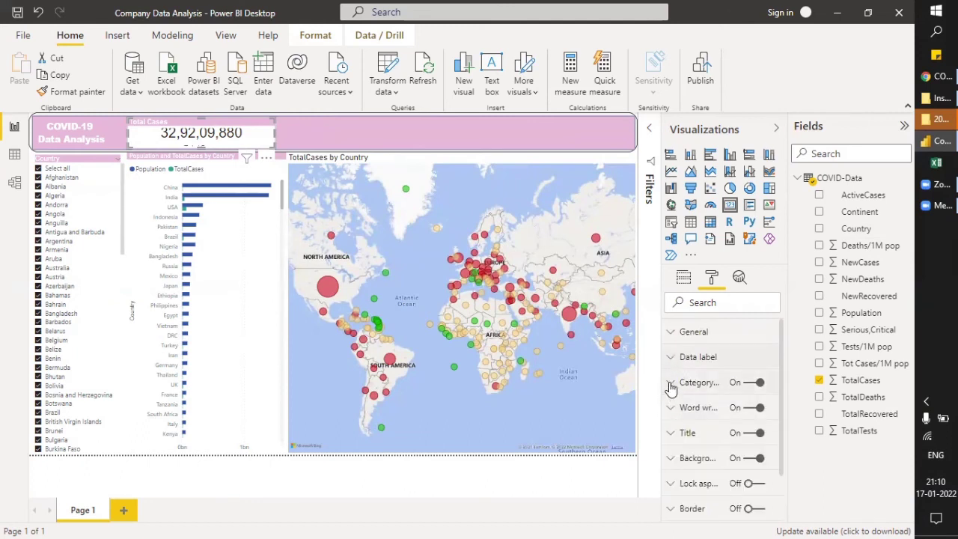
pyautogui.click(752, 383)
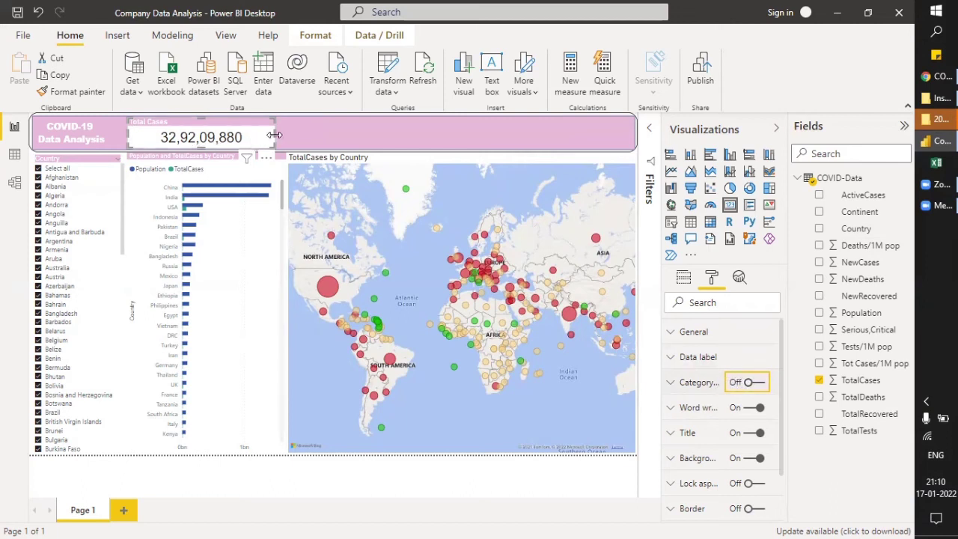
pyautogui.moveTo(274, 135); pyautogui.dragTo(235, 143)
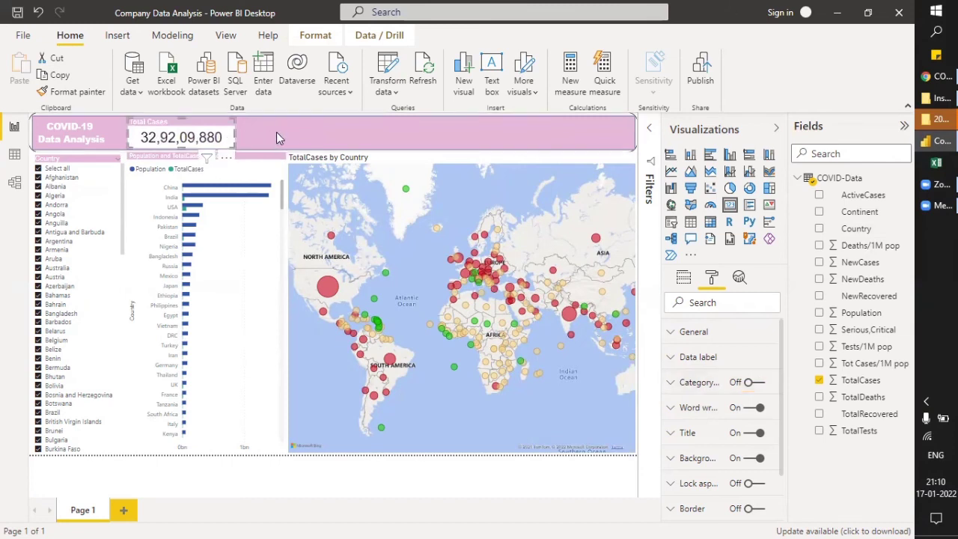
pyautogui.click(260, 138)
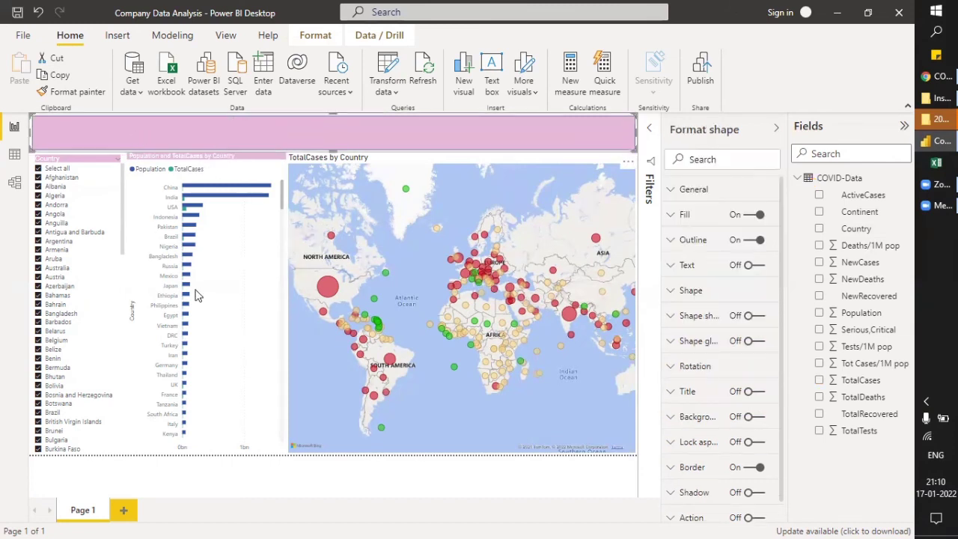
pyautogui.click(237, 419)
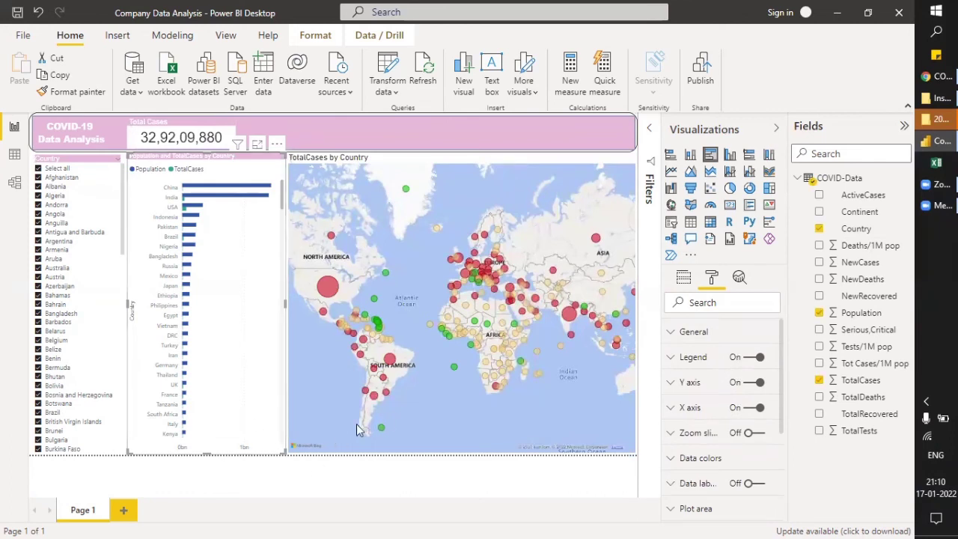
pyautogui.click(481, 441)
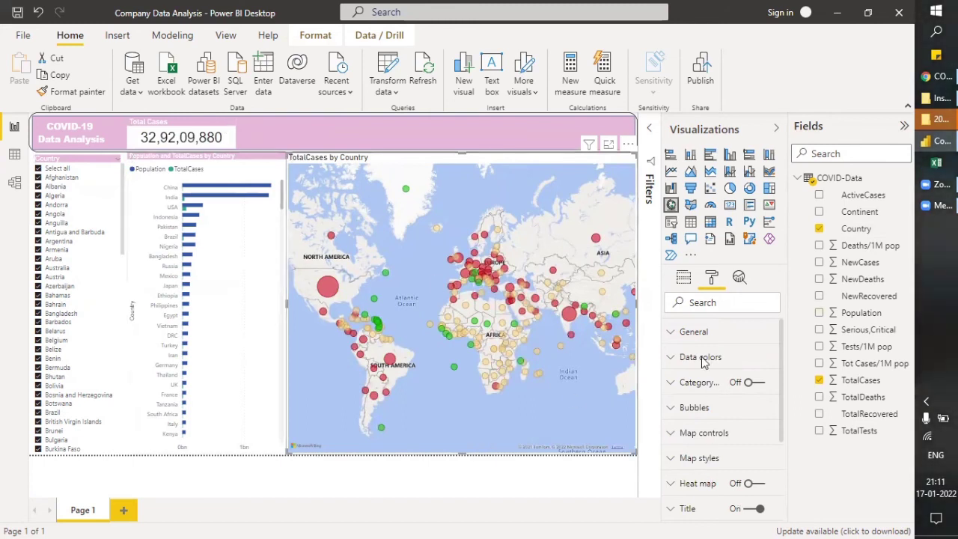
# Step: Turn on the Total Cases card's border, color it white and set its radius to 21 px
pyautogui.click(182, 132)
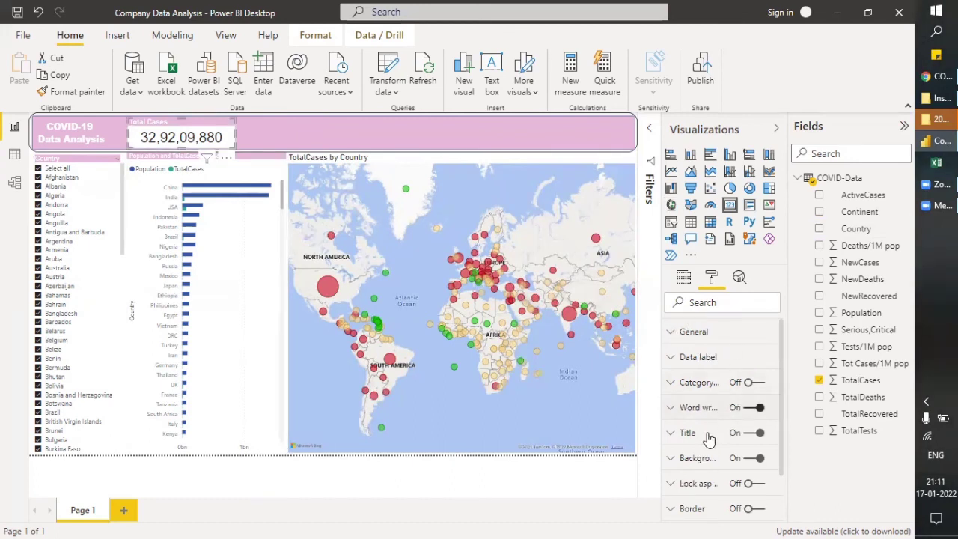
pyautogui.scroll(-2, 718, 431)
pyautogui.click(757, 441)
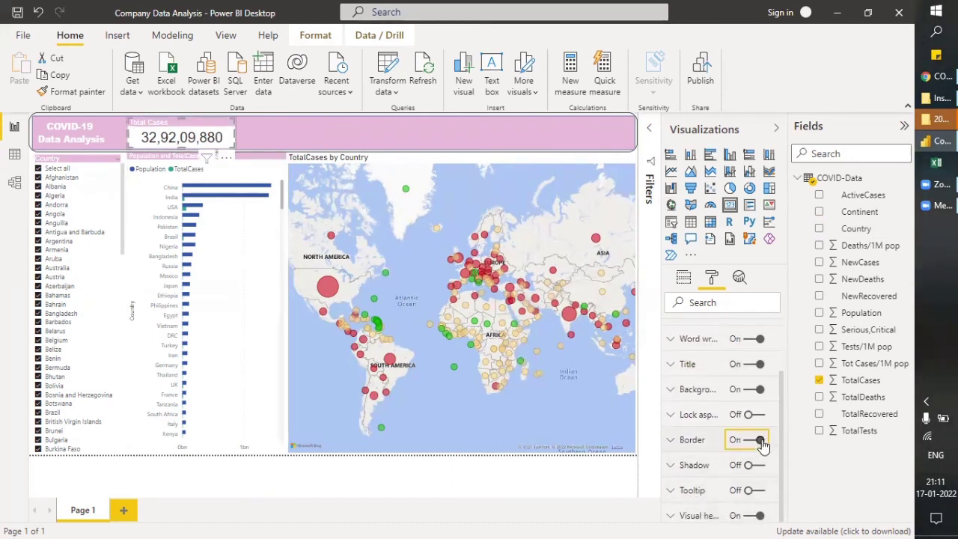
pyautogui.click(673, 441)
pyautogui.scroll(-1, 688, 449)
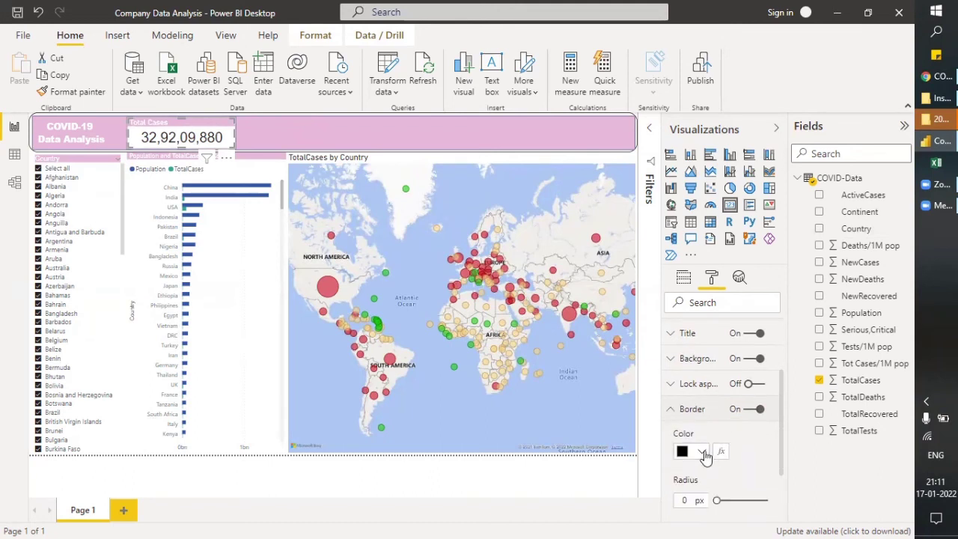
pyautogui.click(701, 452)
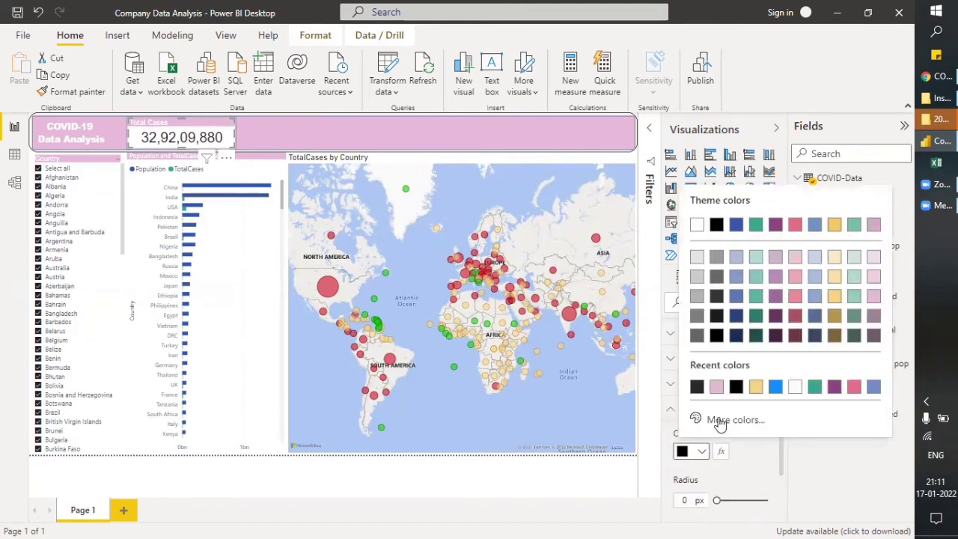
pyautogui.moveTo(720, 499); pyautogui.dragTo(751, 503)
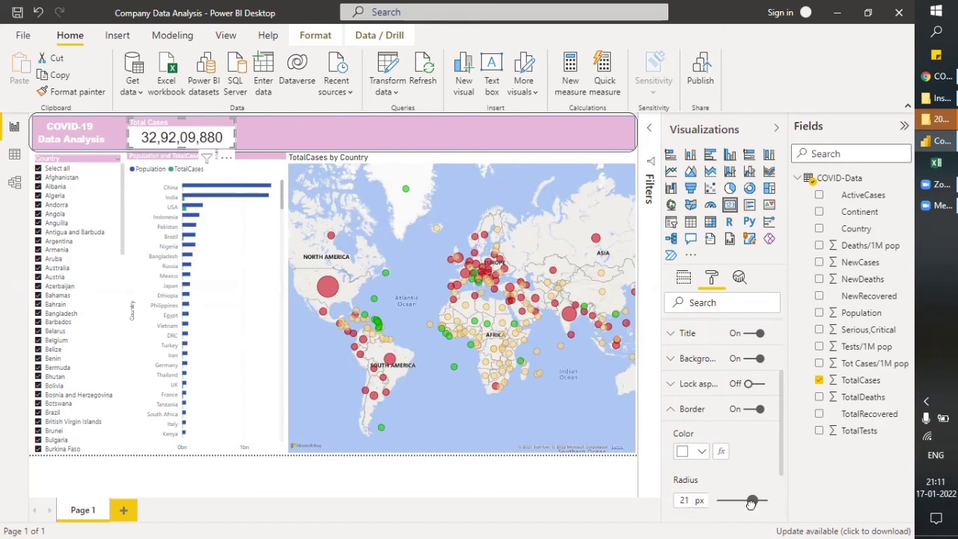
pyautogui.click(530, 494)
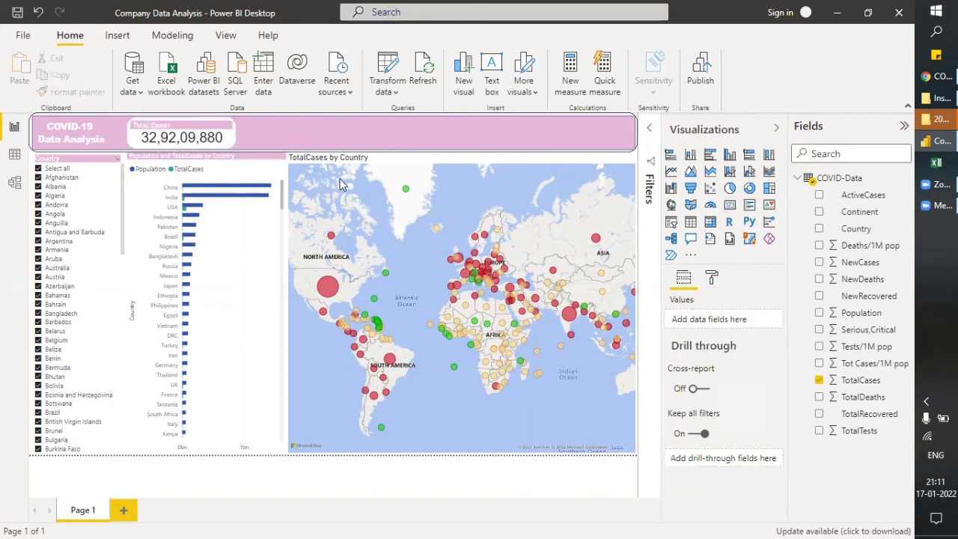
# Step: Paste two copies of the Total Cases card and place them at the far end and middle of the banner
pyautogui.click(231, 141)
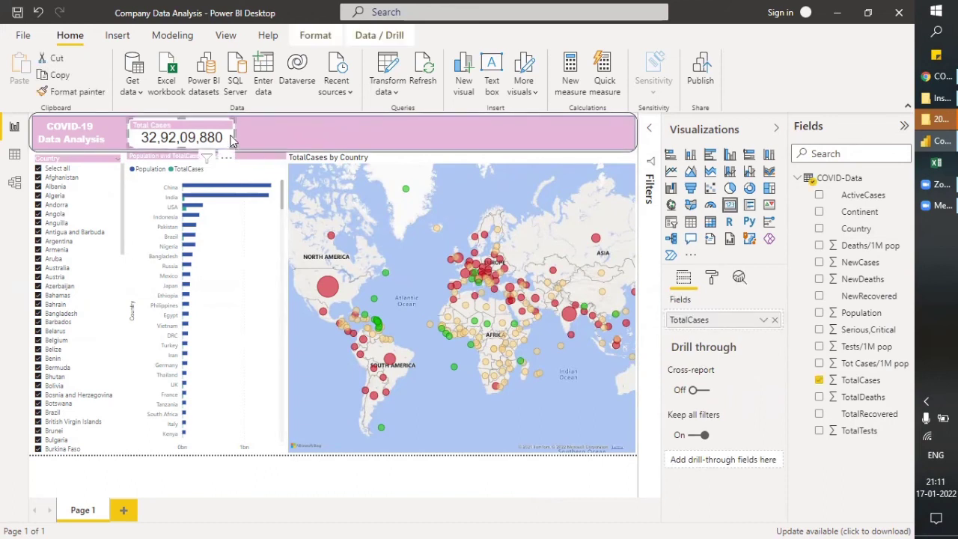
pyautogui.click(283, 128)
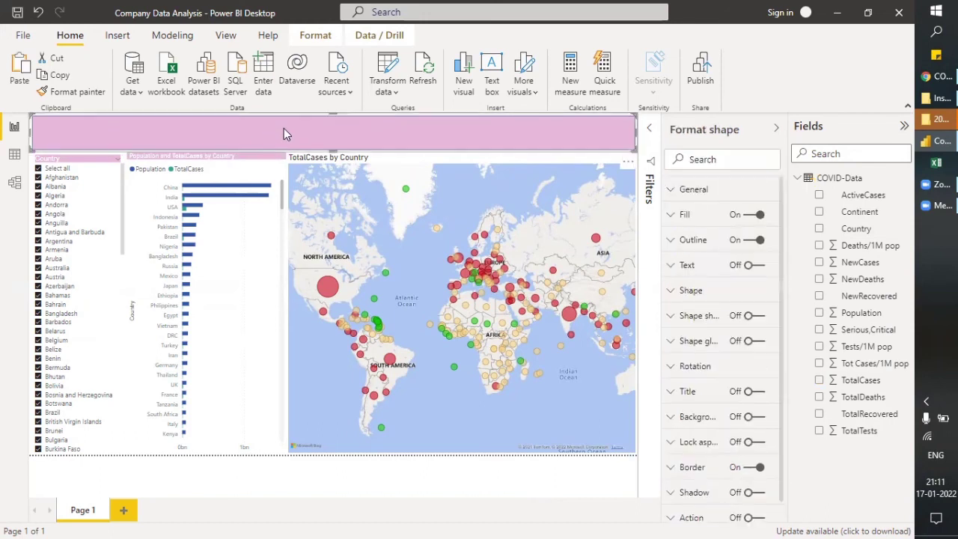
pyautogui.click(237, 135)
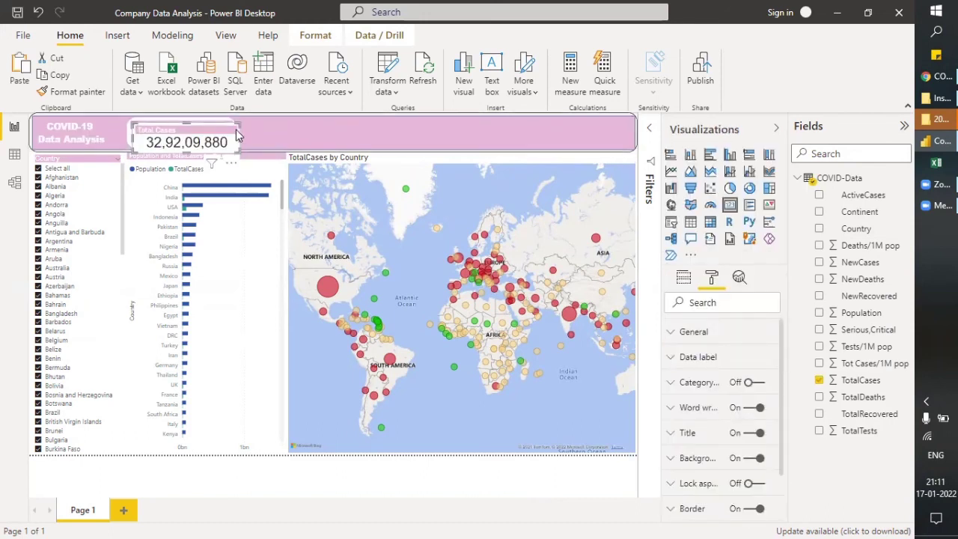
pyautogui.hotkey('ctrl', 'v')
pyautogui.moveTo(234, 138); pyautogui.dragTo(625, 134)
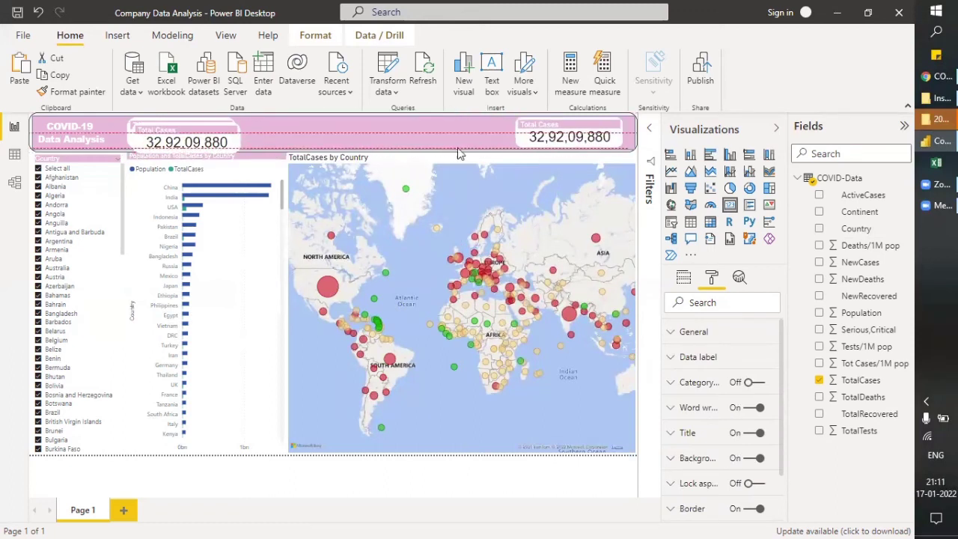
pyautogui.moveTo(232, 136); pyautogui.dragTo(361, 132)
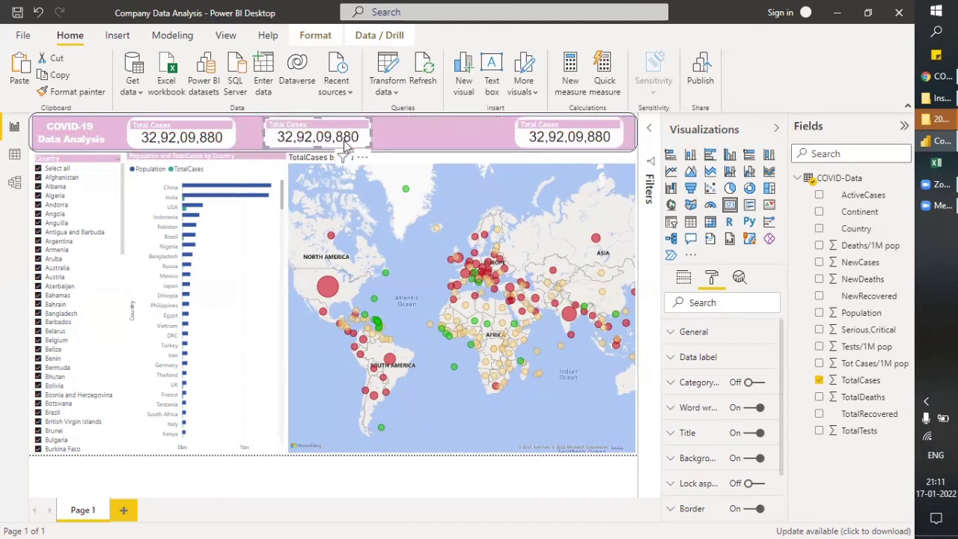
# Step: Undo the last card move and delete the duplicate Total Cases cards, keeping only the original in the banner
pyautogui.click(213, 127)
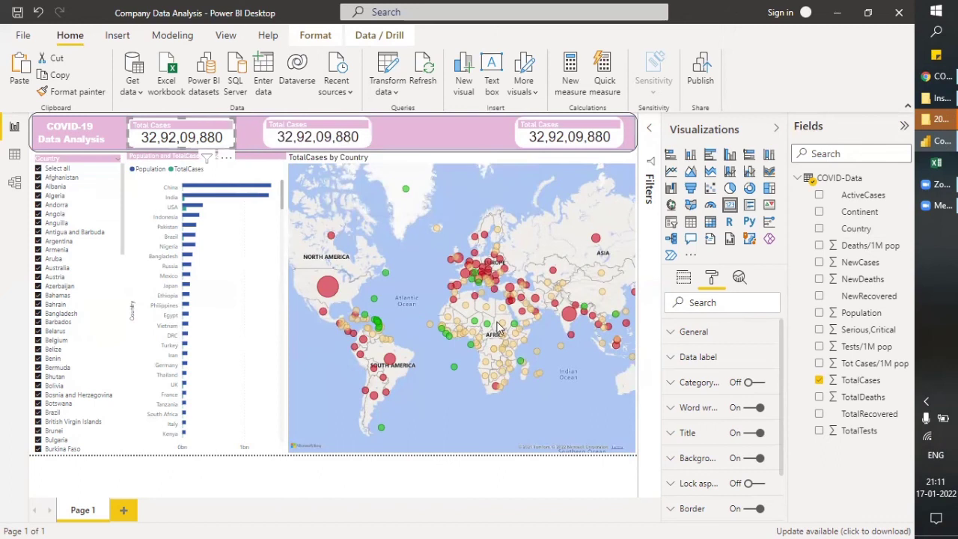
pyautogui.hotkey('ctrl', 'z')
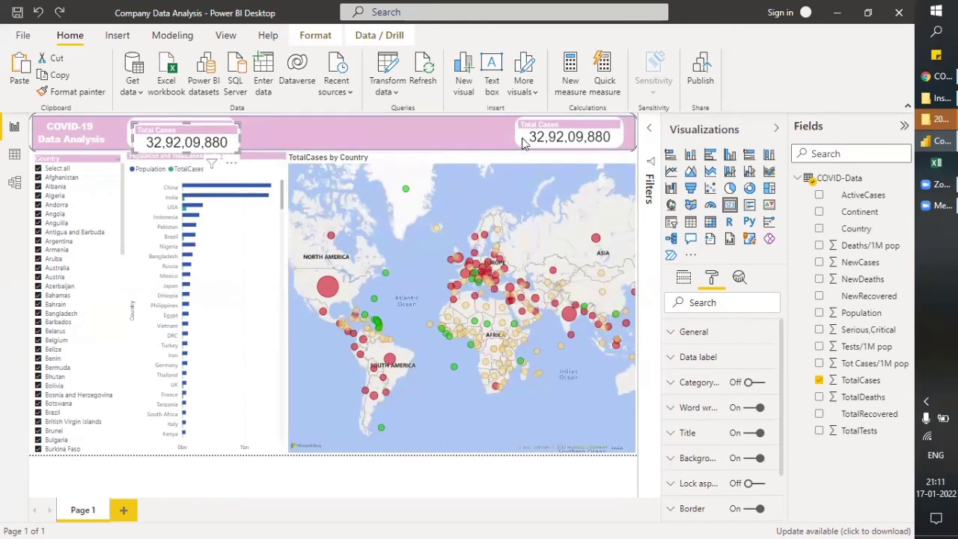
pyautogui.press('Delete')
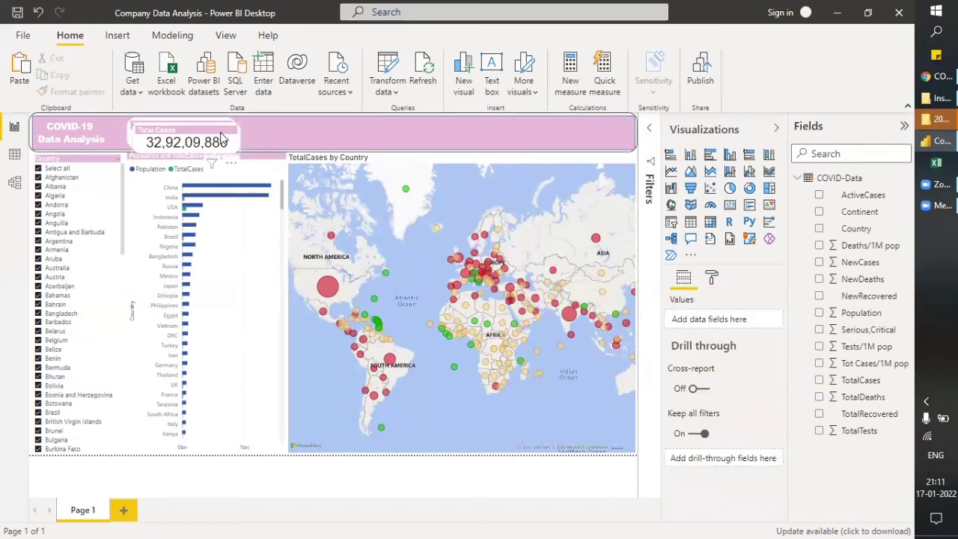
pyautogui.click(234, 144)
pyautogui.press('Delete')
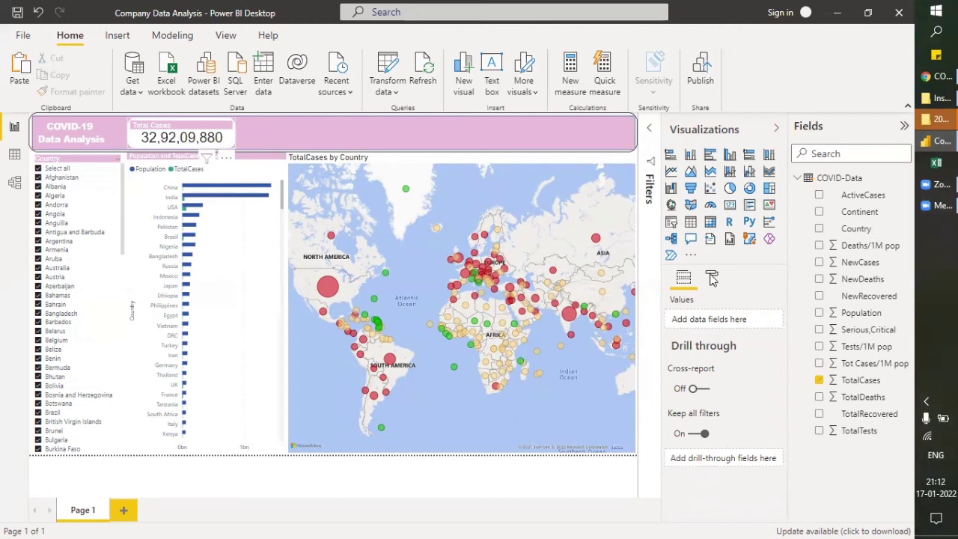
# Step: Set the Total Cases card's border radius to 11 px
pyautogui.click(230, 141)
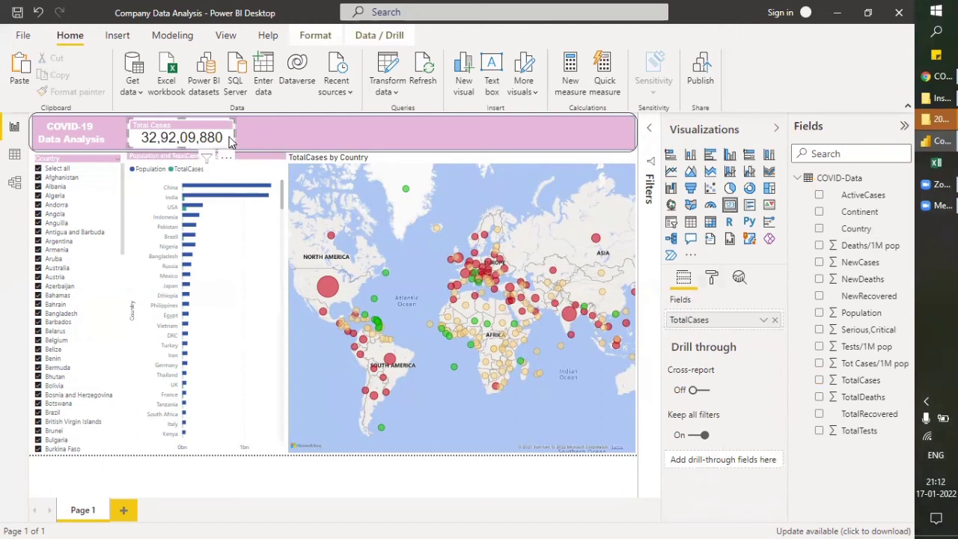
pyautogui.click(710, 279)
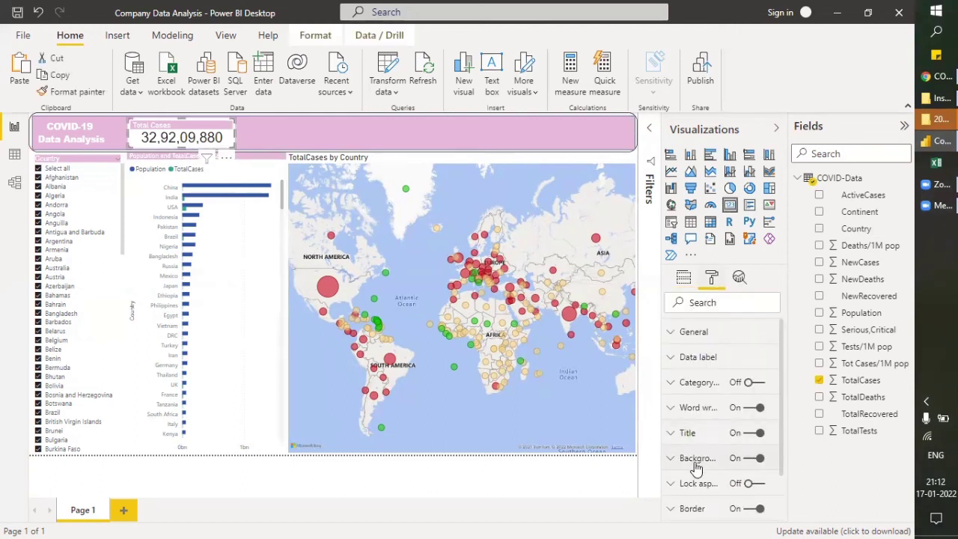
pyautogui.click(683, 511)
pyautogui.scroll(-3, 713, 494)
pyautogui.click(737, 442)
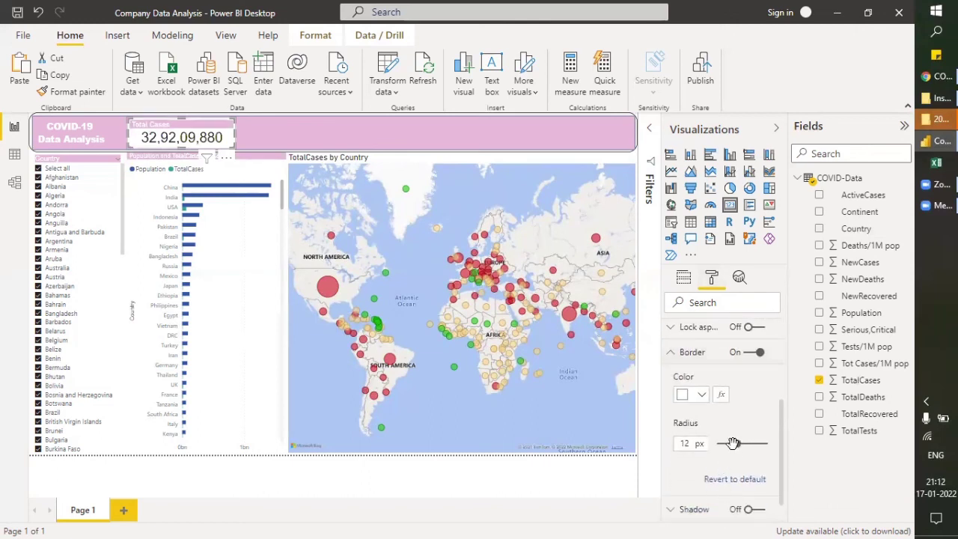
pyautogui.moveTo(733, 443); pyautogui.dragTo(729, 445)
pyautogui.moveTo(733, 444); pyautogui.dragTo(735, 444)
pyautogui.click(278, 224)
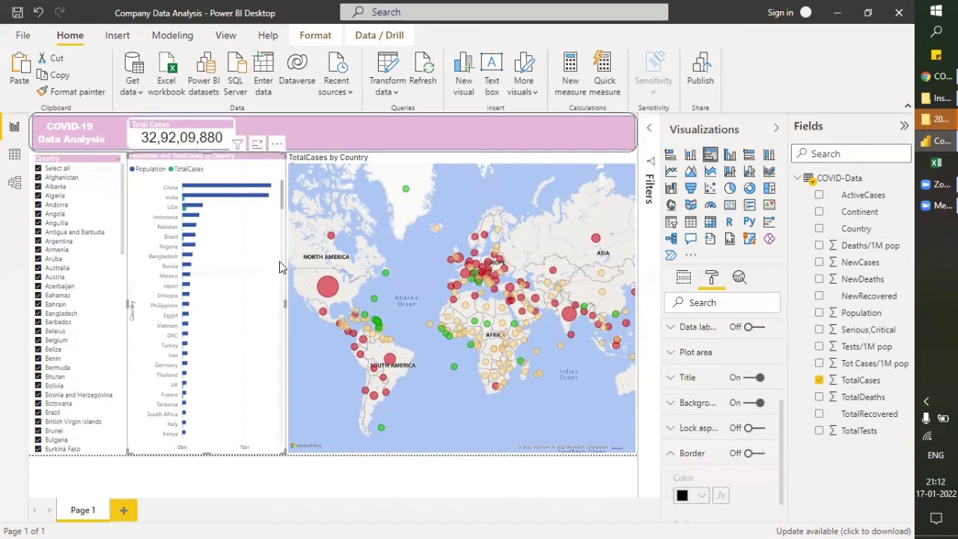
# Step: Reduce the border radius of both the Total Cases card and the banner shape to 0 px
pyautogui.click(228, 128)
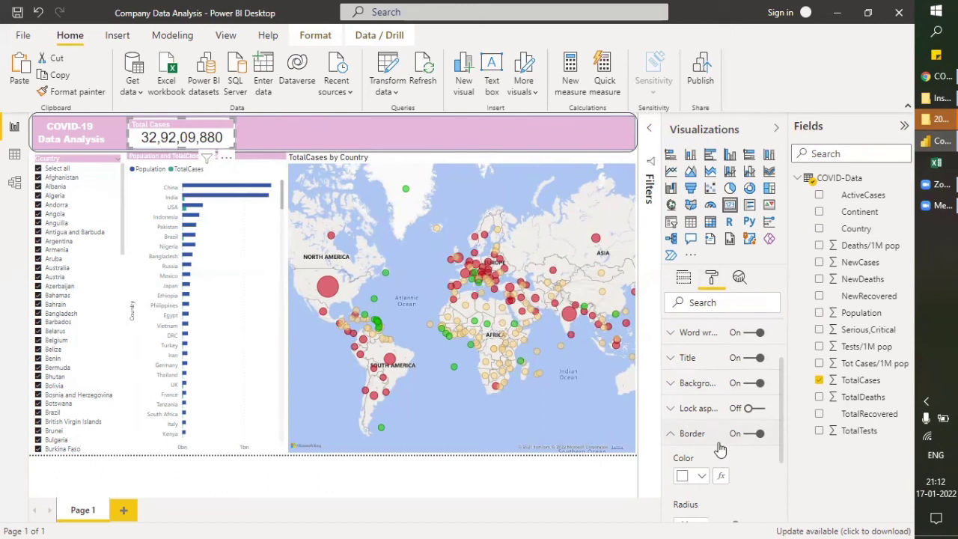
pyautogui.scroll(-2, 733, 470)
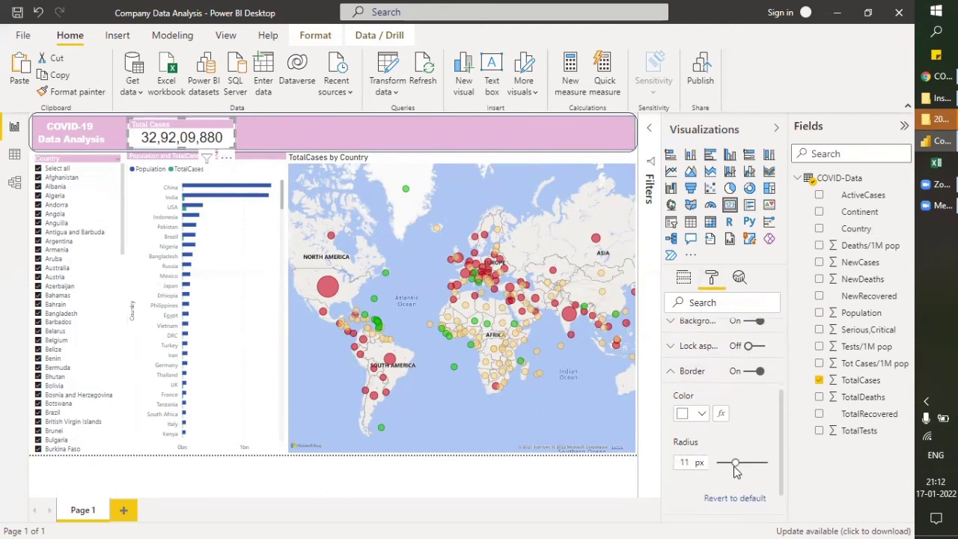
pyautogui.moveTo(731, 463); pyautogui.dragTo(704, 463)
pyautogui.click(333, 127)
pyautogui.moveTo(749, 420); pyautogui.dragTo(716, 420)
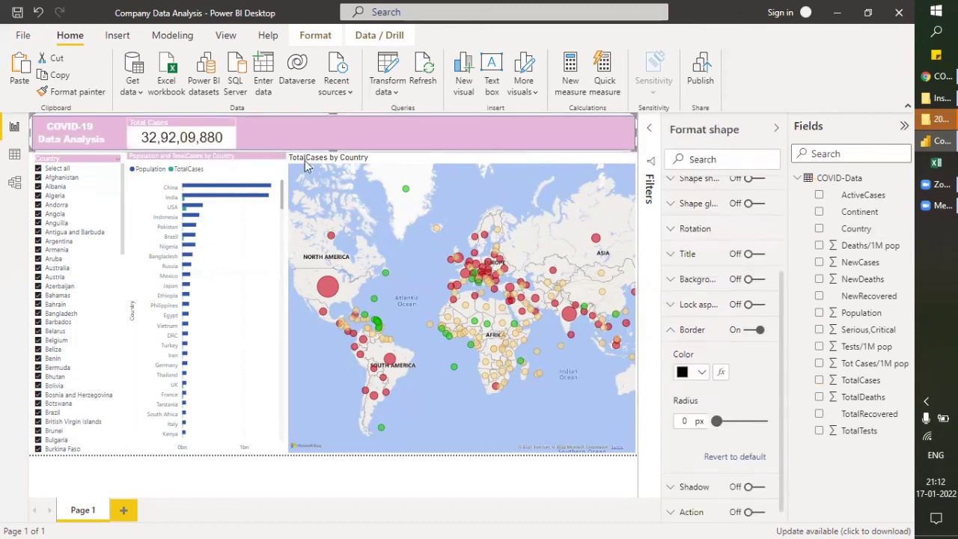
pyautogui.click(284, 476)
# Step: Paste two copies of the square-cornered Total Cases card, placing one at the banner's far end and one in its middle
pyautogui.click(215, 128)
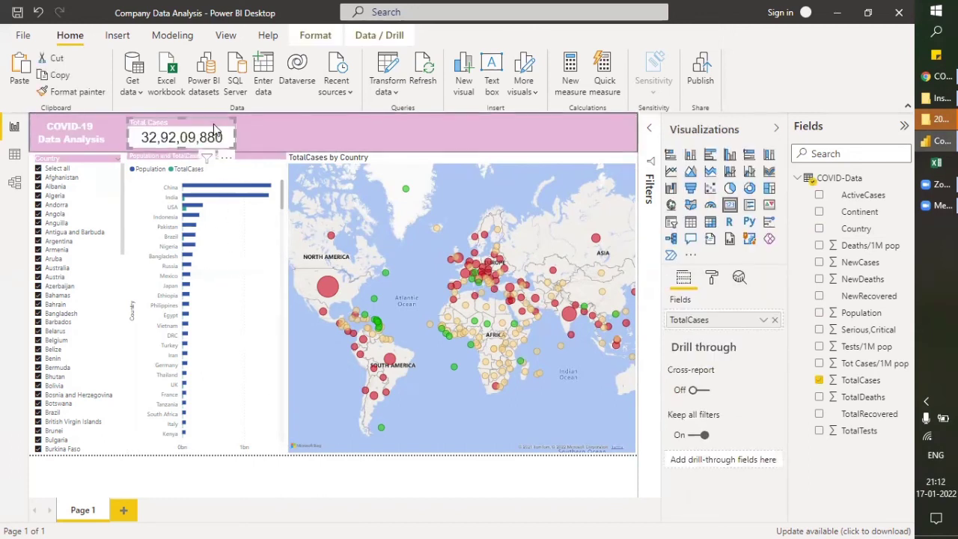
pyautogui.hotkey('ctrl', 'v')
pyautogui.hotkey('ctrl', 'v')
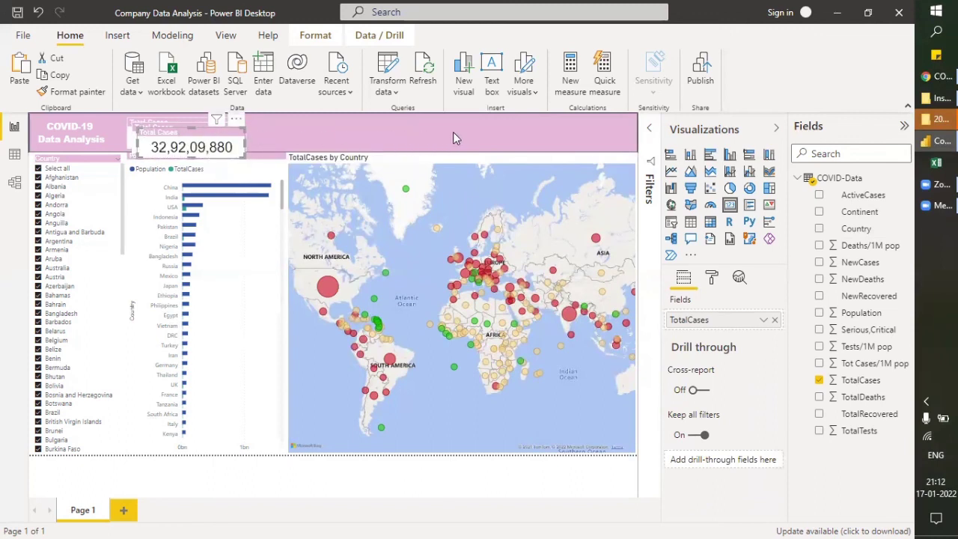
pyautogui.moveTo(184, 139); pyautogui.dragTo(564, 128)
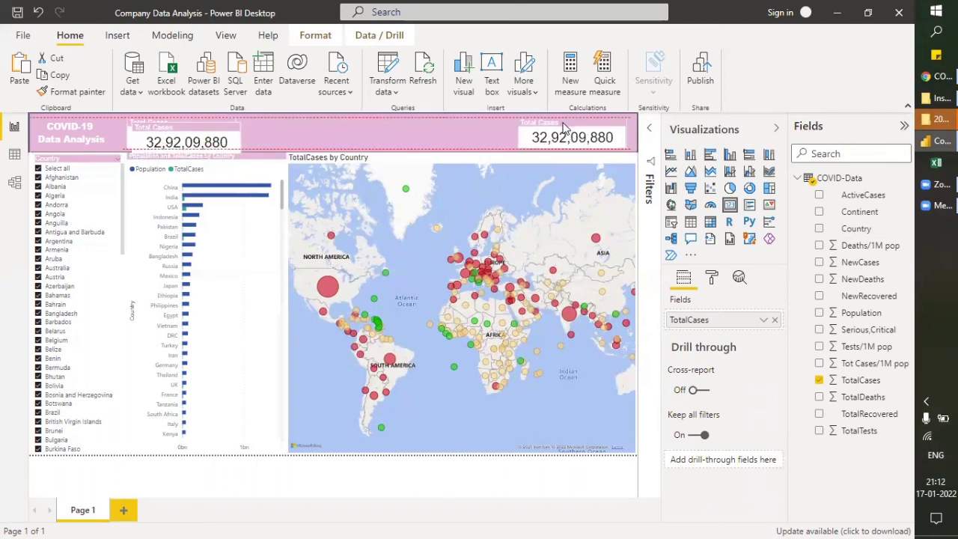
pyautogui.moveTo(229, 131); pyautogui.dragTo(399, 129)
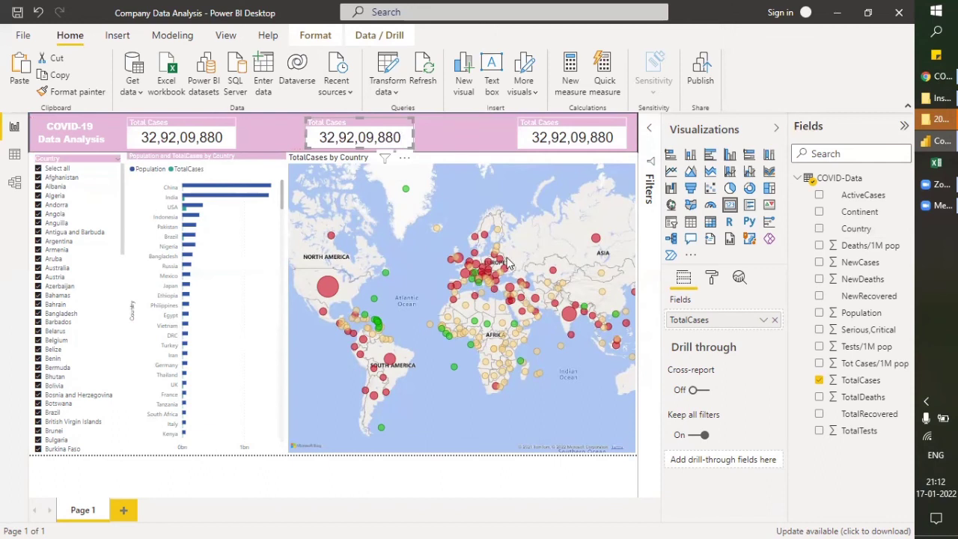
# Step: Replace the middle card's TotalCases field with TotalDeaths and change its title to "Total Deaths"
pyautogui.click(774, 320)
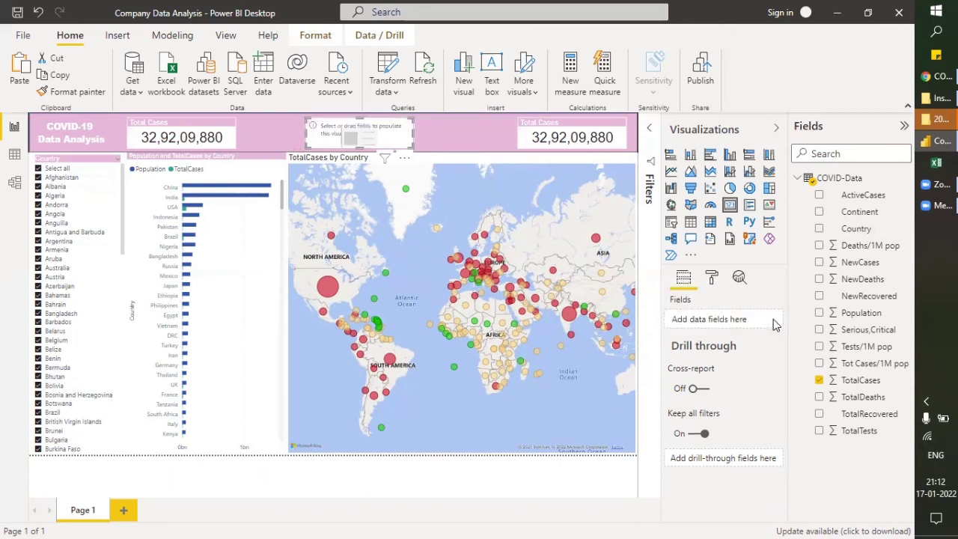
pyautogui.click(819, 397)
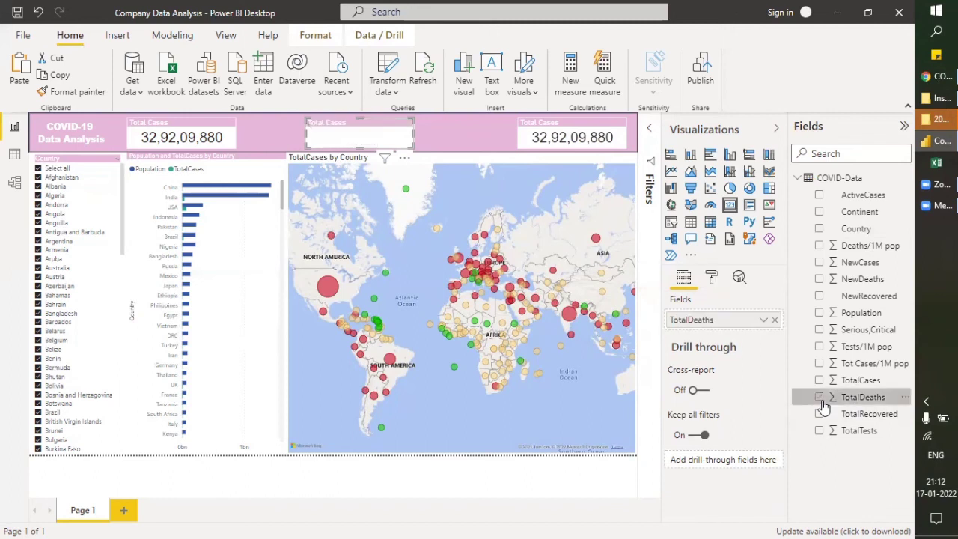
pyautogui.click(710, 278)
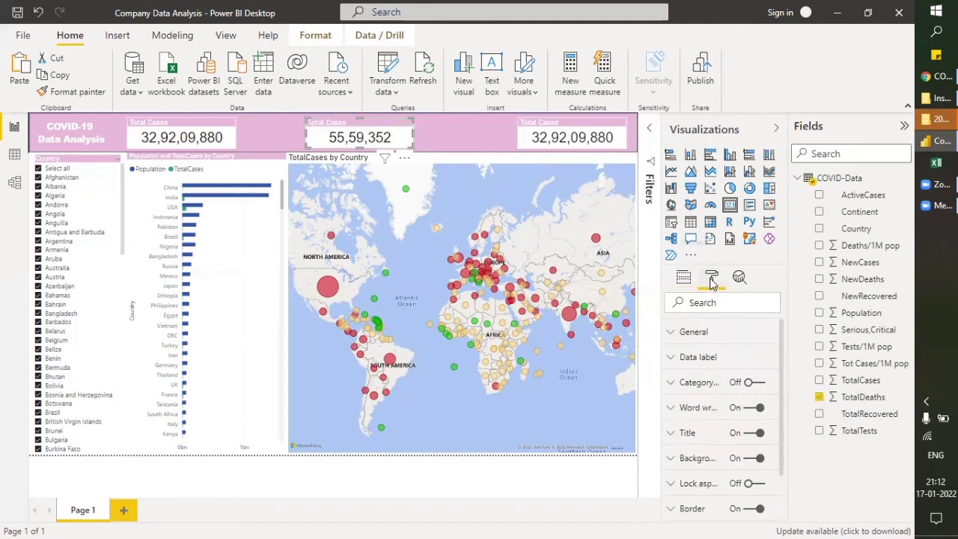
pyautogui.click(675, 359)
pyautogui.click(674, 358)
pyautogui.click(670, 433)
pyautogui.click(725, 471)
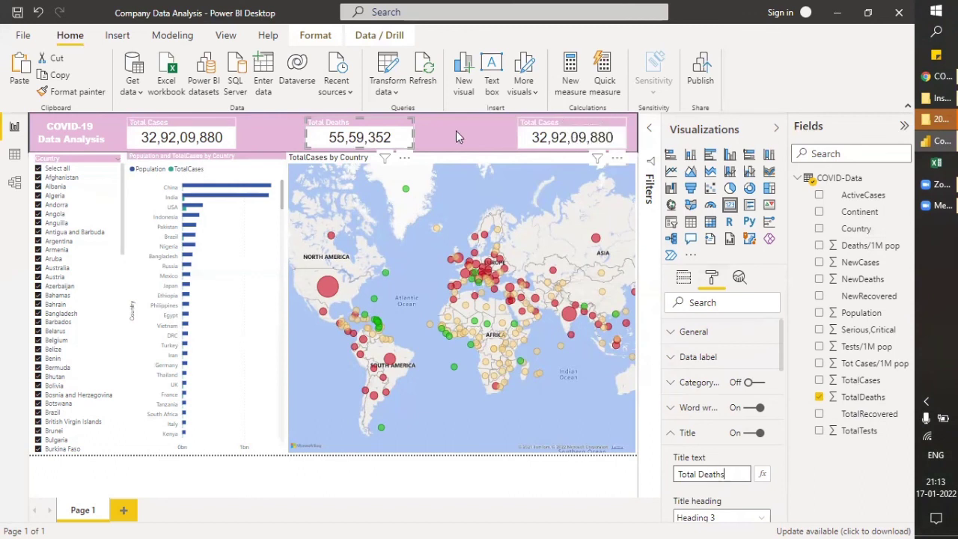
# Step: Move the Total Deaths card closer to the first card and place the third card just beyond it in the banner
pyautogui.moveTo(381, 127); pyautogui.dragTo(335, 128)
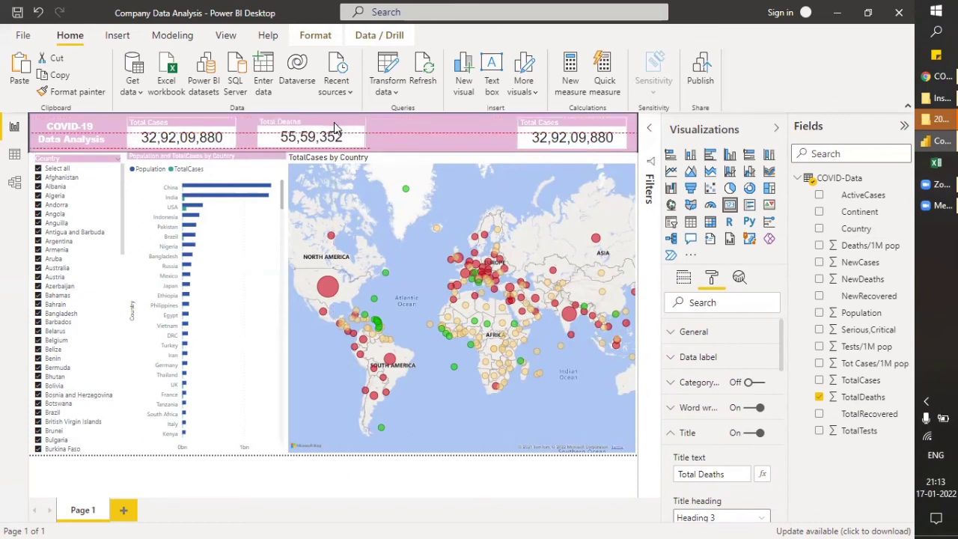
pyautogui.moveTo(573, 123); pyautogui.dragTo(440, 125)
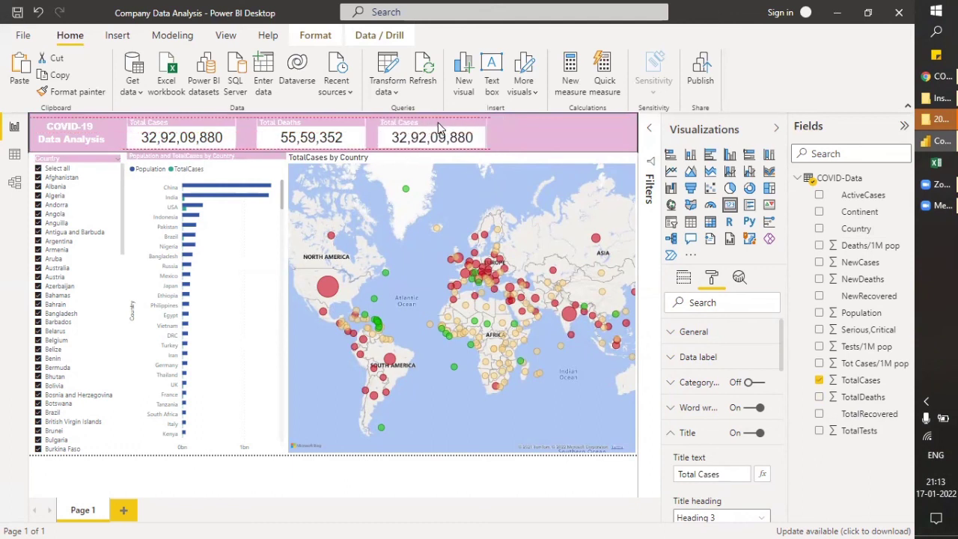
pyautogui.click(440, 127)
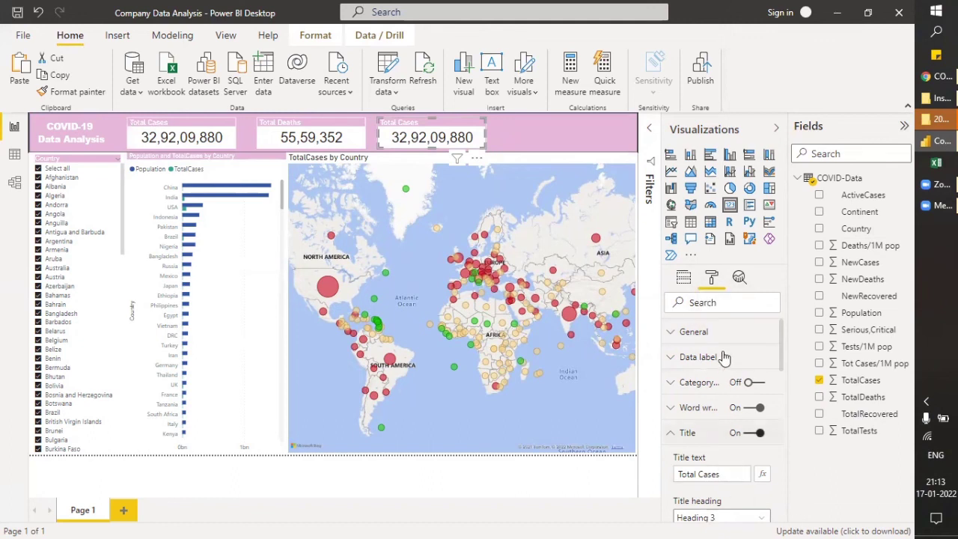
# Step: Title the third card "Total Recovered" with 12 pt text size and the Arial Black font
pyautogui.click(724, 470)
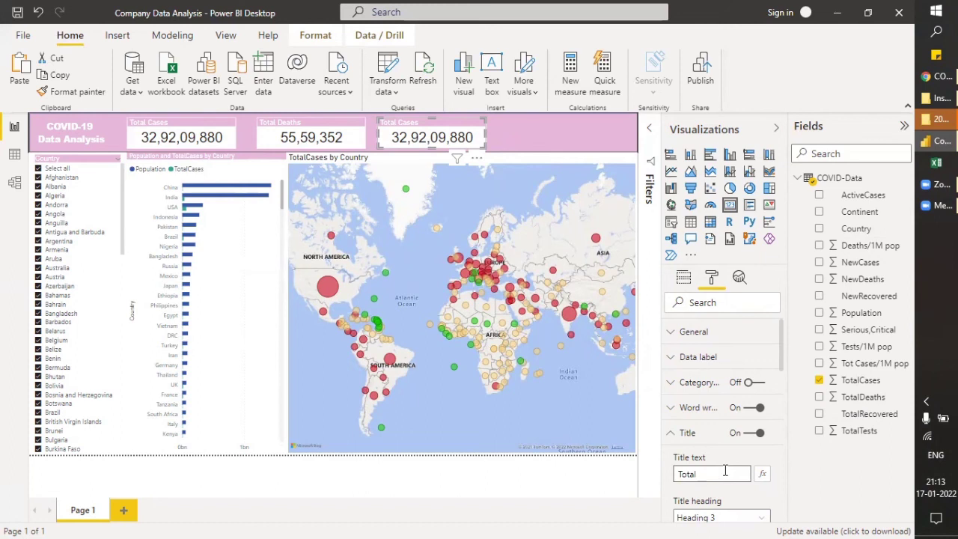
pyautogui.write('Recovered')
pyautogui.scroll(-6, 724, 470)
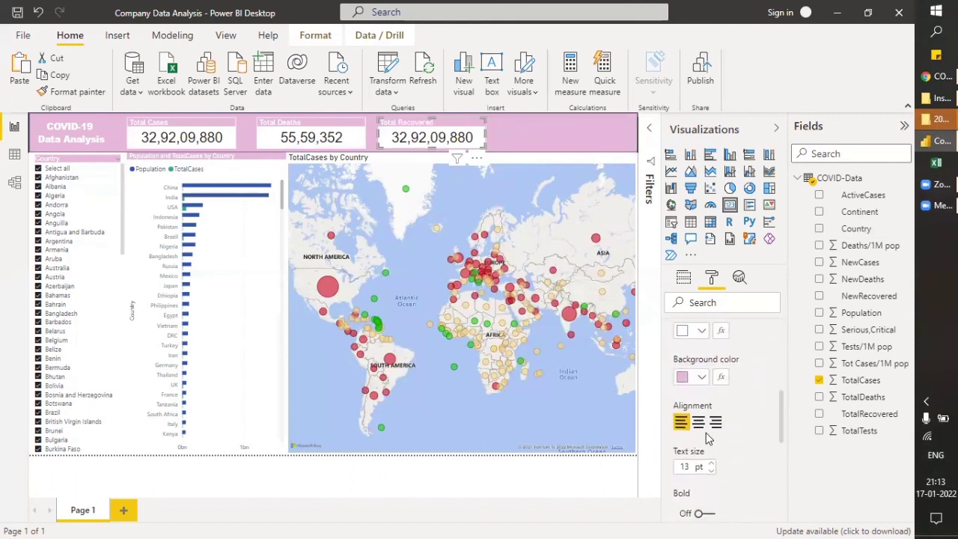
pyautogui.scroll(-5, 744, 477)
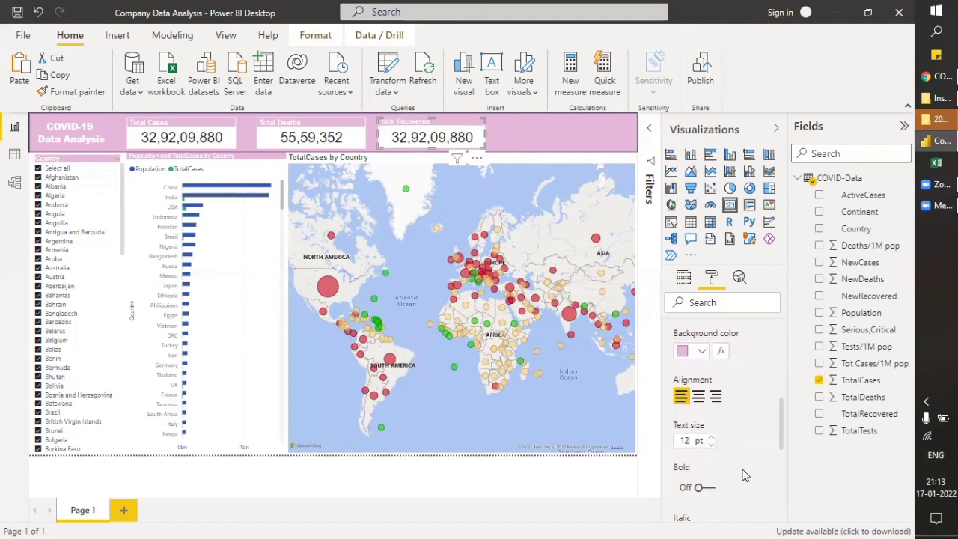
pyautogui.click(729, 443)
pyautogui.click(710, 248)
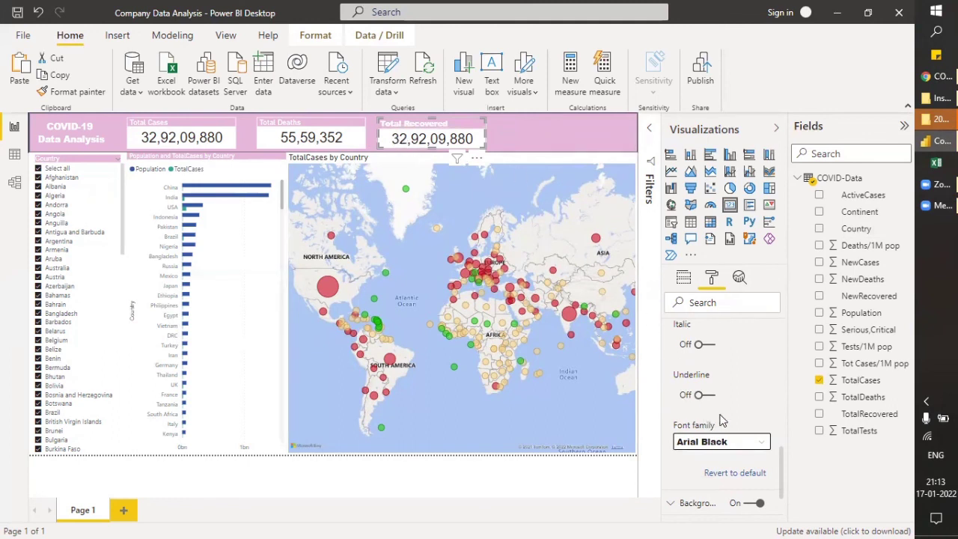
pyautogui.scroll(5, 721, 418)
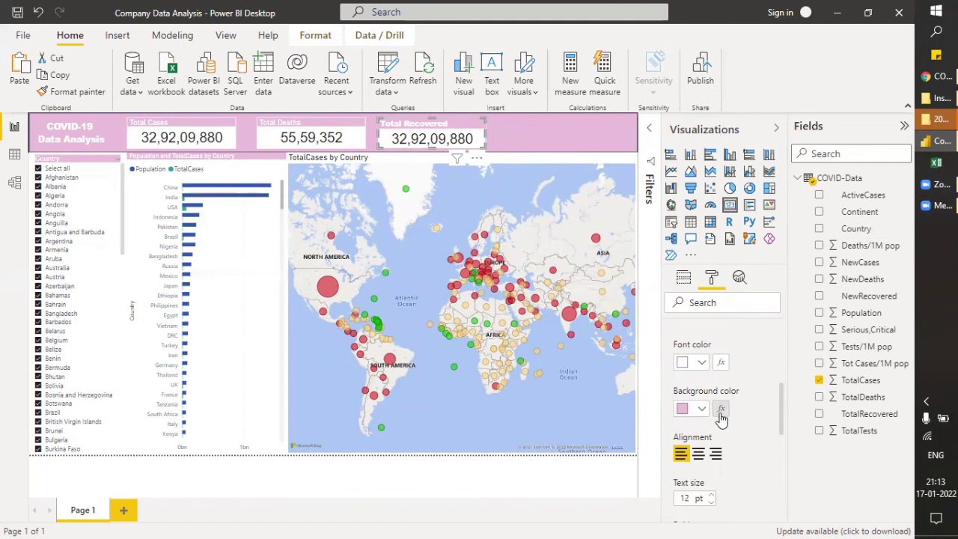
pyautogui.scroll(5, 720, 417)
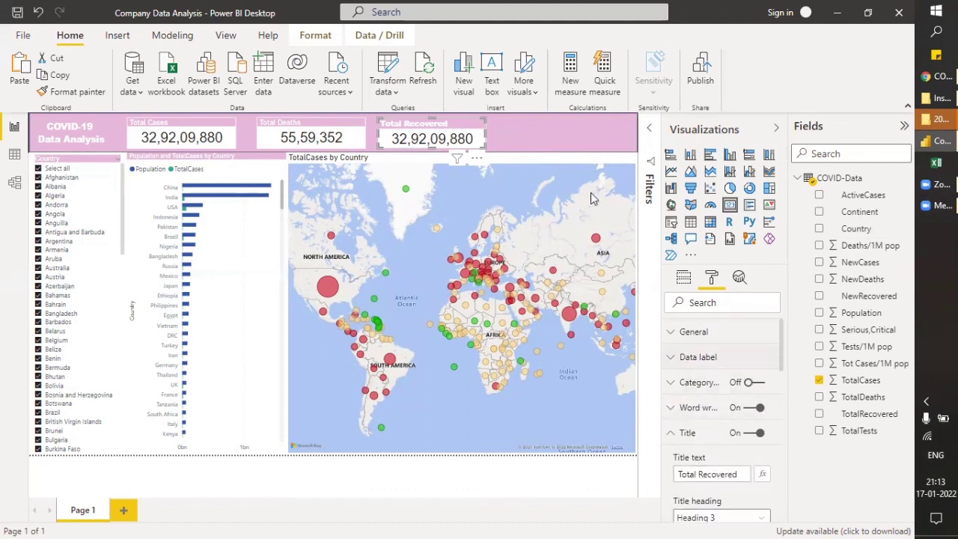
# Step: Replace the TotalCases field on the Total Recovered card with TotalTests, after trying TotalRecovered
pyautogui.click(683, 280)
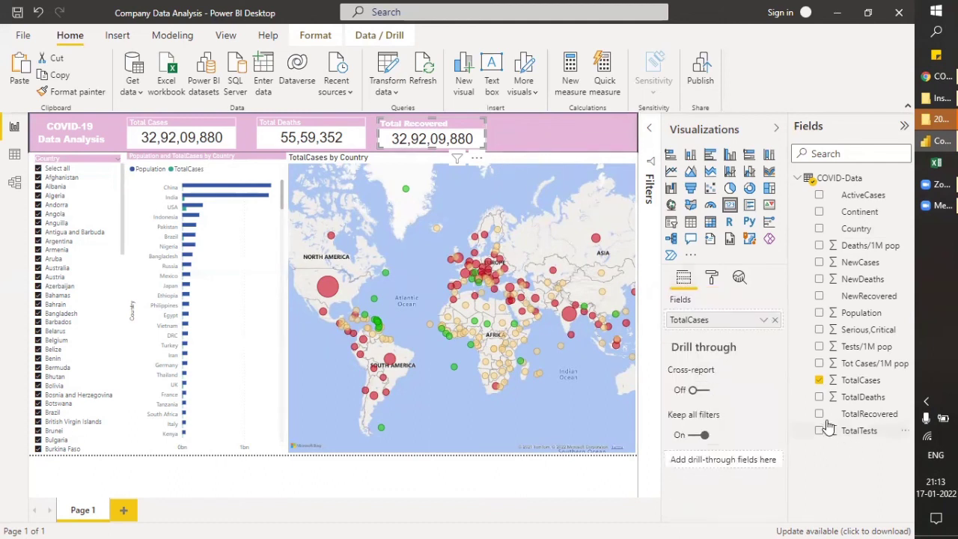
pyautogui.click(819, 382)
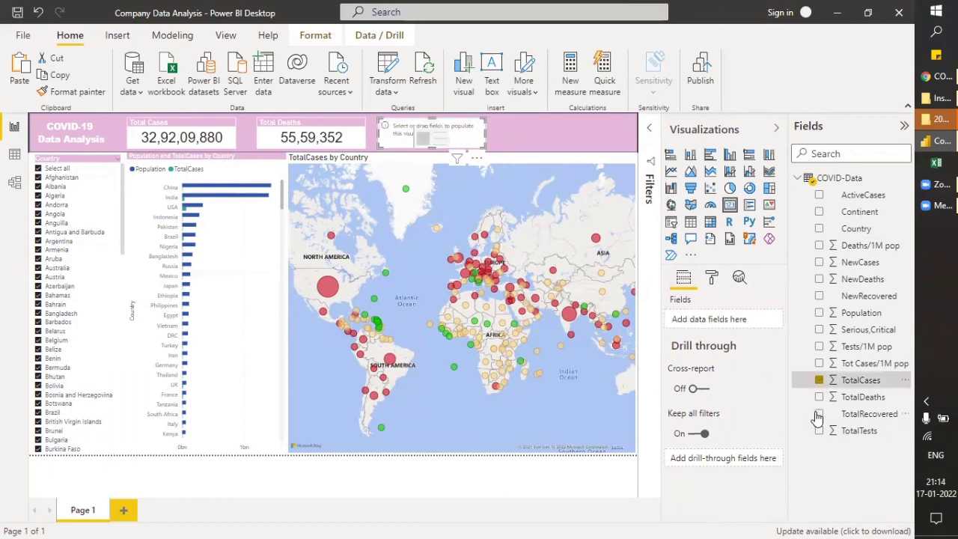
pyautogui.click(819, 414)
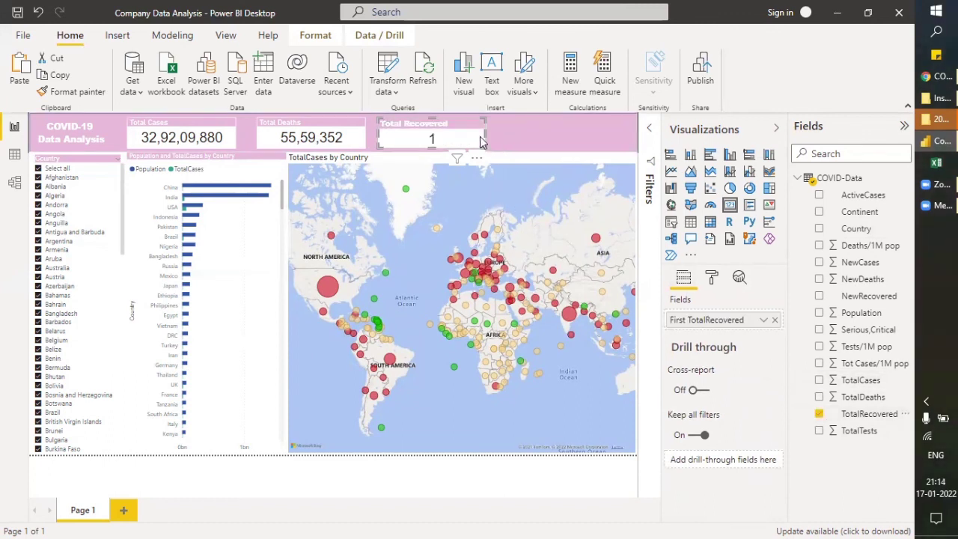
pyautogui.click(819, 416)
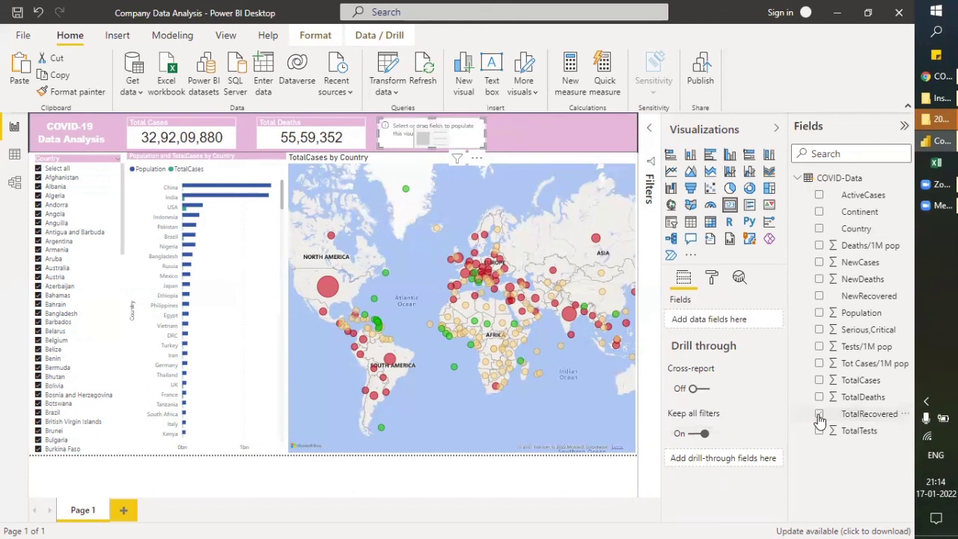
pyautogui.click(819, 432)
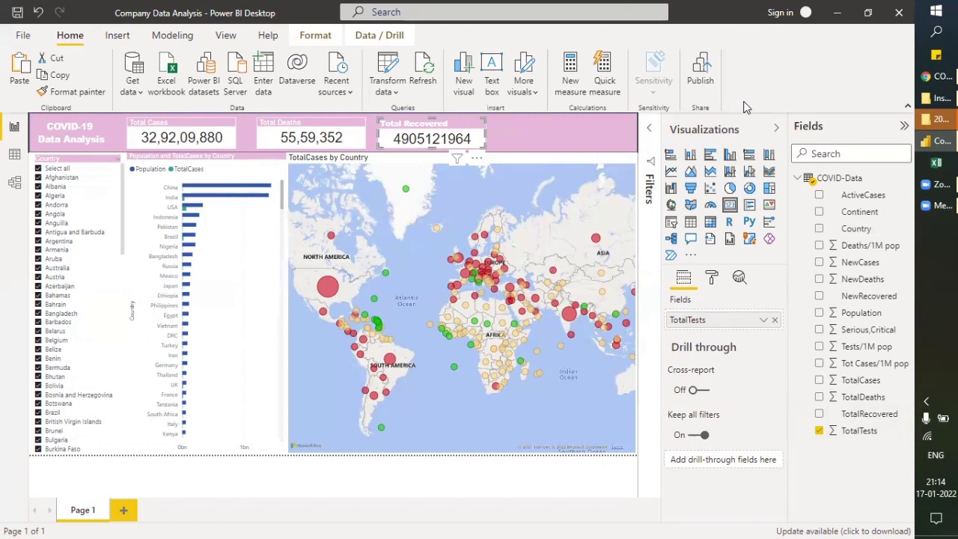
# Step: Look for the number-format options and examine the Population column's formatting settings
pyautogui.click(315, 35)
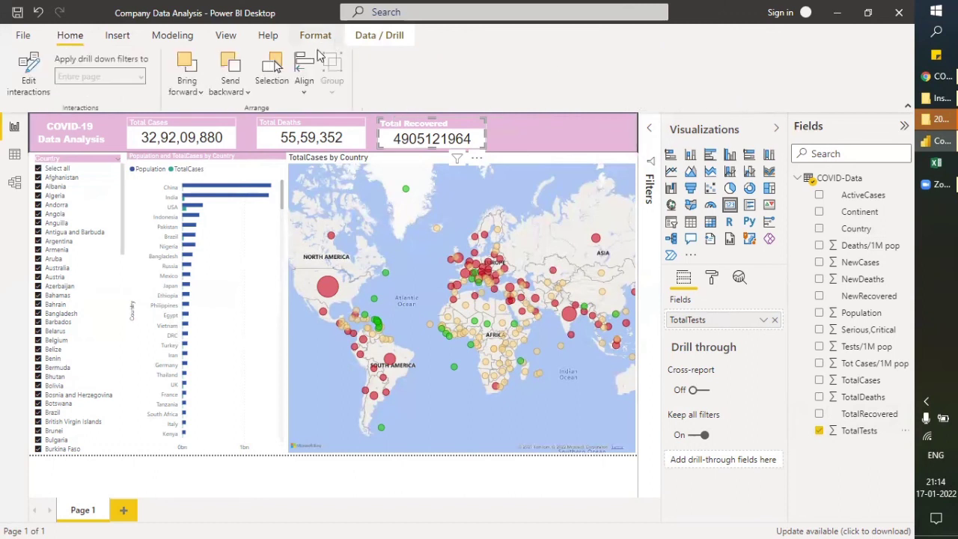
pyautogui.click(382, 35)
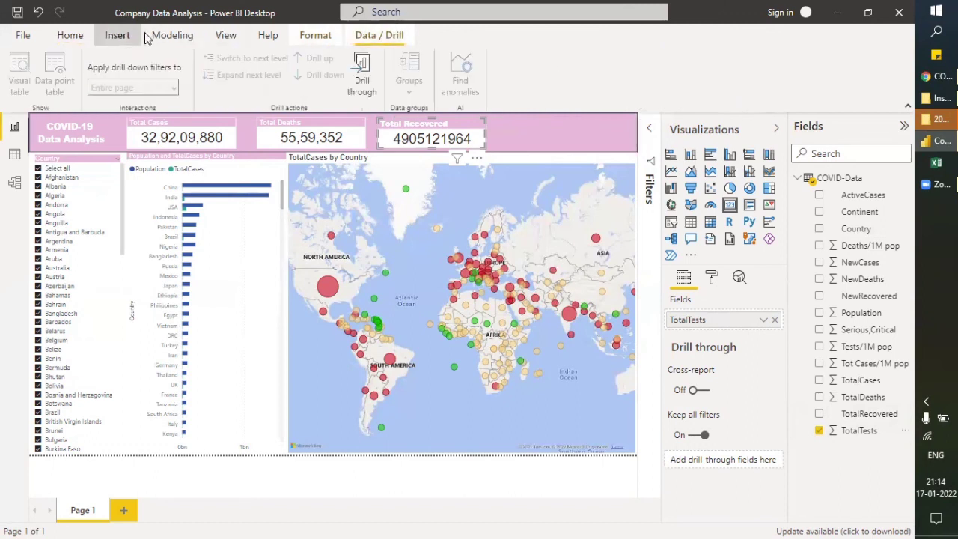
pyautogui.click(118, 35)
pyautogui.click(226, 36)
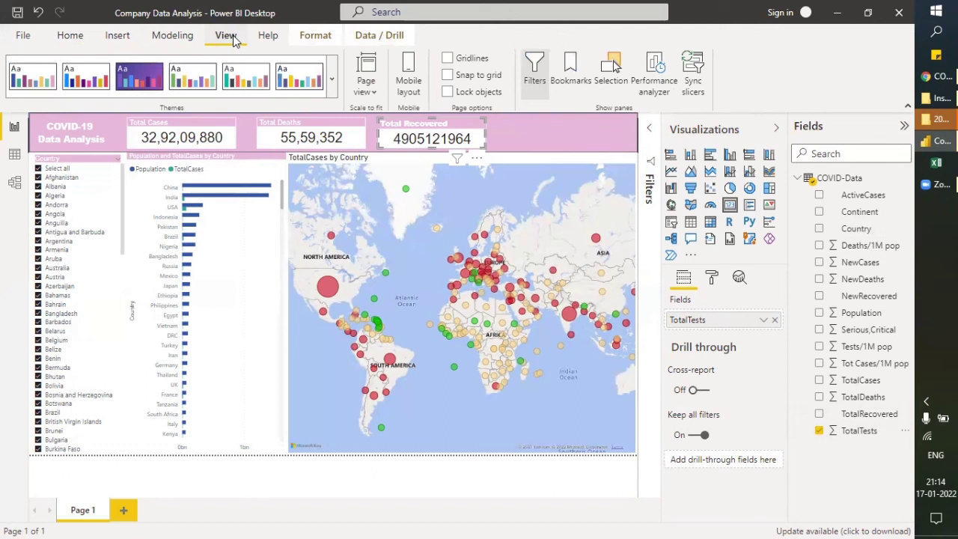
pyautogui.click(169, 36)
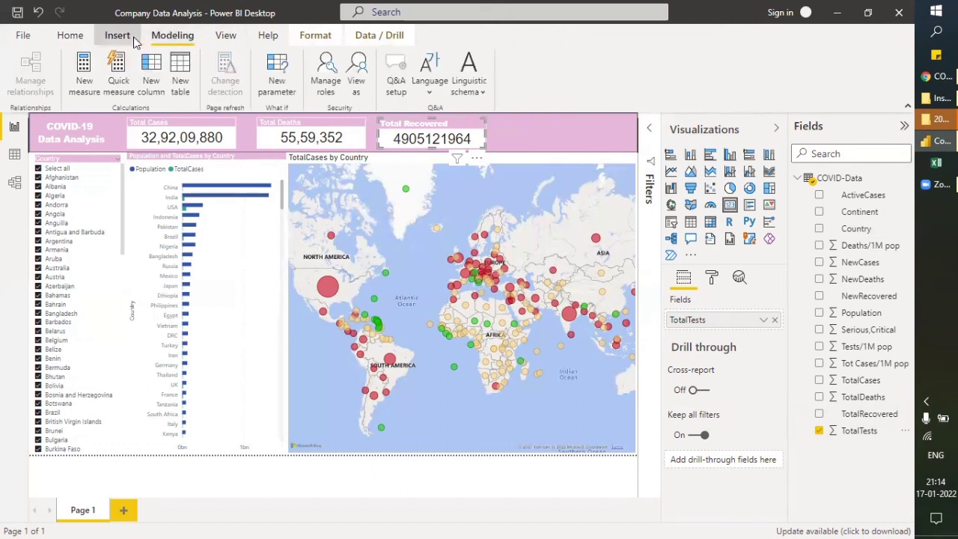
pyautogui.click(133, 41)
pyautogui.click(70, 36)
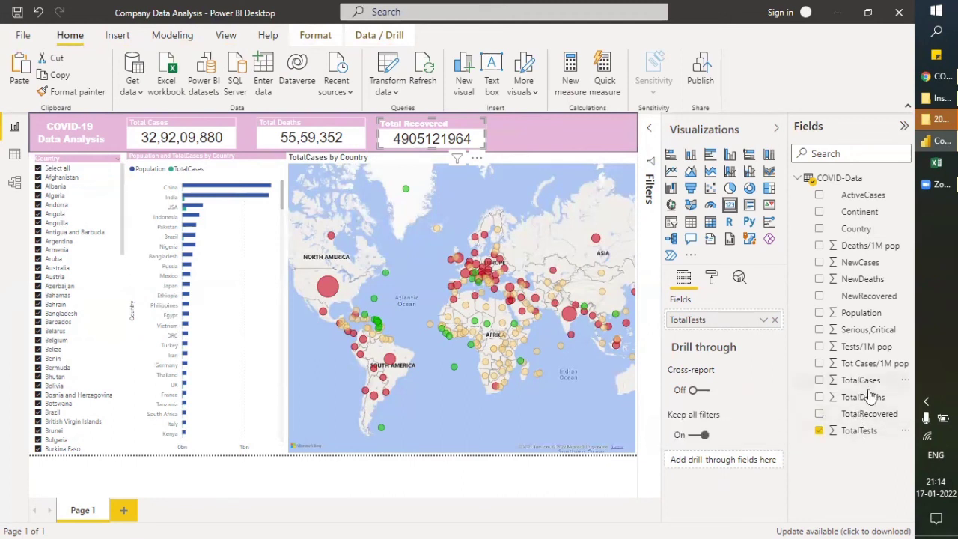
pyautogui.click(860, 312)
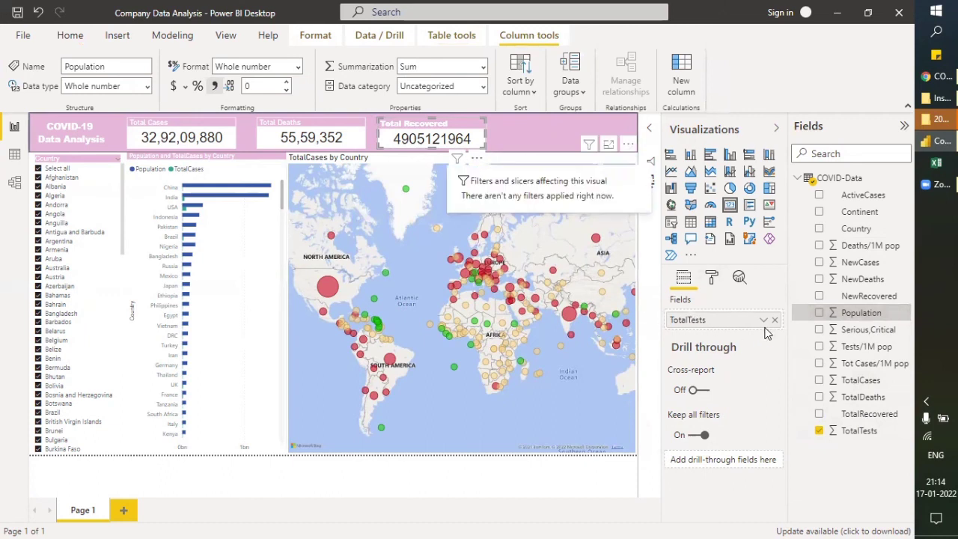
# Step: Replace the TotalTests field on the Total Recovered card with Population
pyautogui.click(775, 320)
pyautogui.click(818, 312)
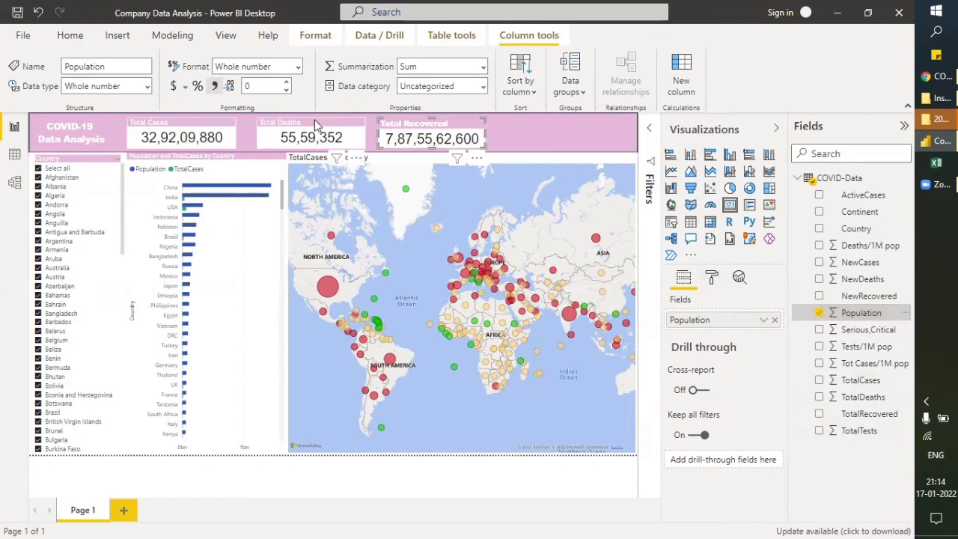
# Step: Duplicate the Total Recovered card as a fourth card in the banner and shift the third card slightly to even the spacing
pyautogui.click(466, 124)
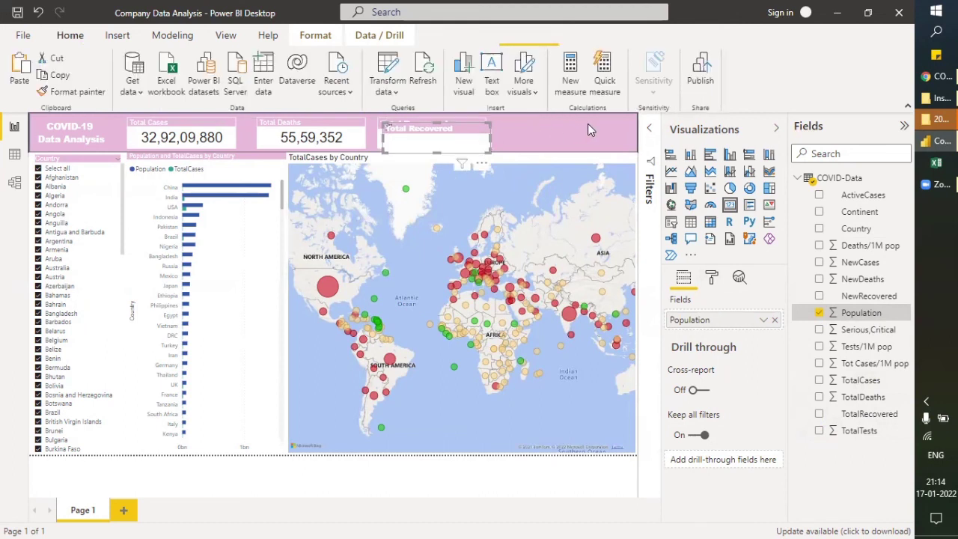
pyautogui.hotkey('ctrl', 'v')
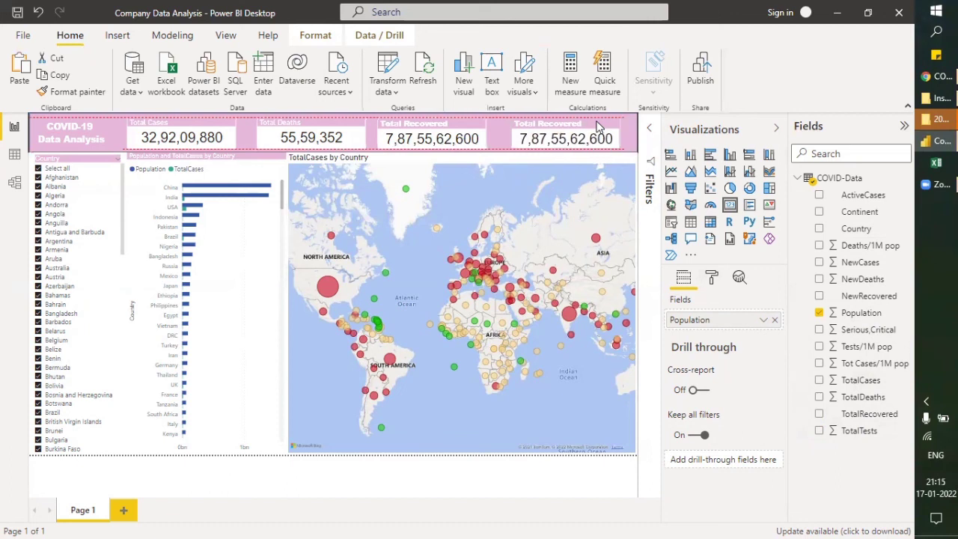
pyautogui.moveTo(473, 121); pyautogui.dragTo(479, 127)
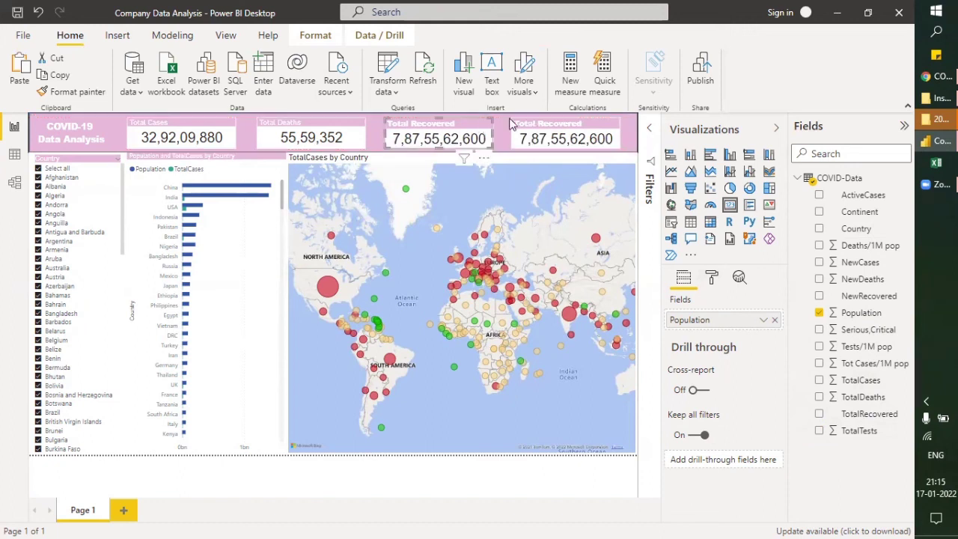
# Step: Replace the fourth card's Population field with NewCases, after trying ActiveCases, and give the NewCases column a thousands separator
pyautogui.click(588, 121)
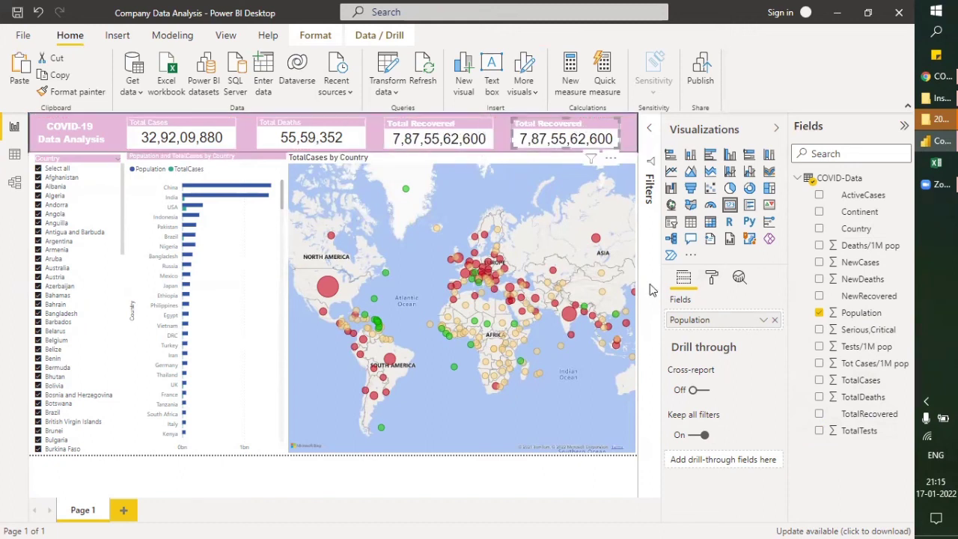
pyautogui.click(774, 319)
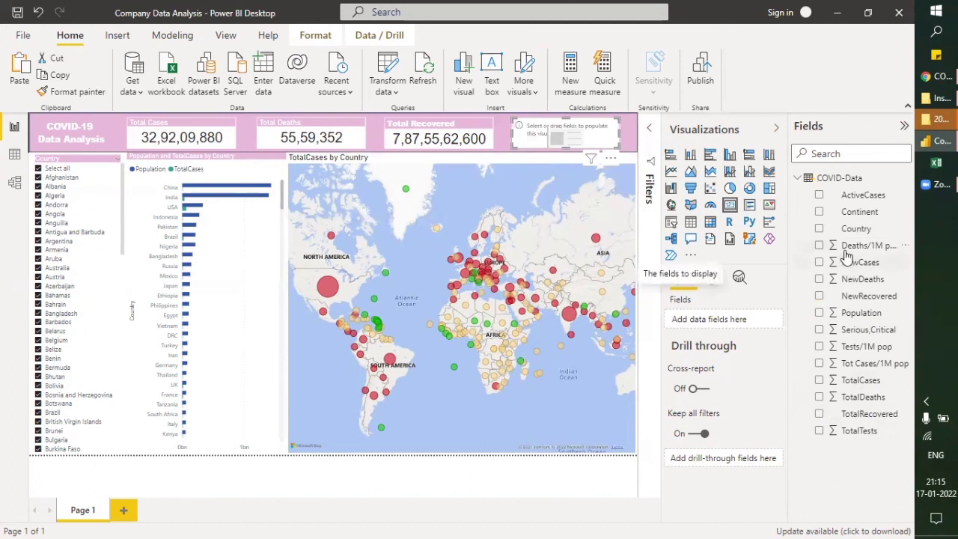
pyautogui.click(819, 196)
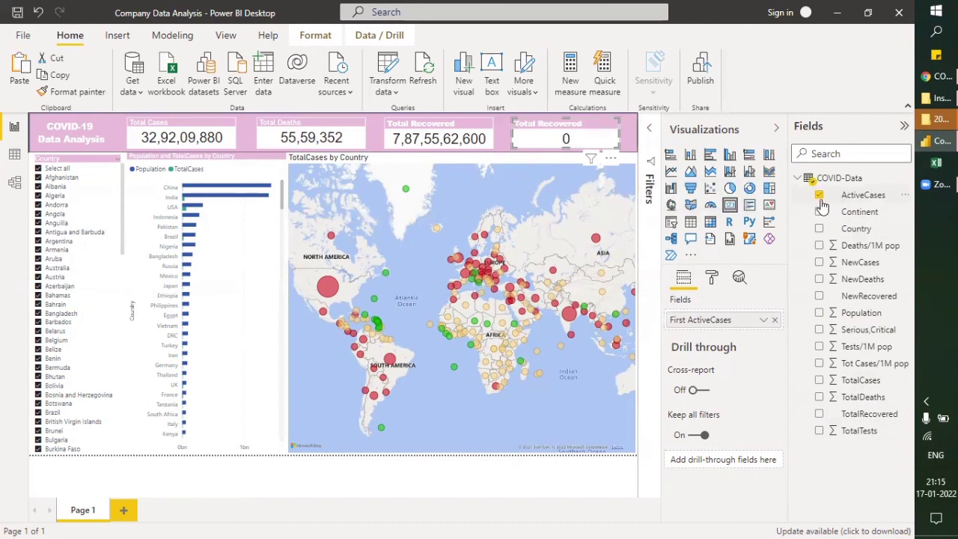
pyautogui.click(819, 196)
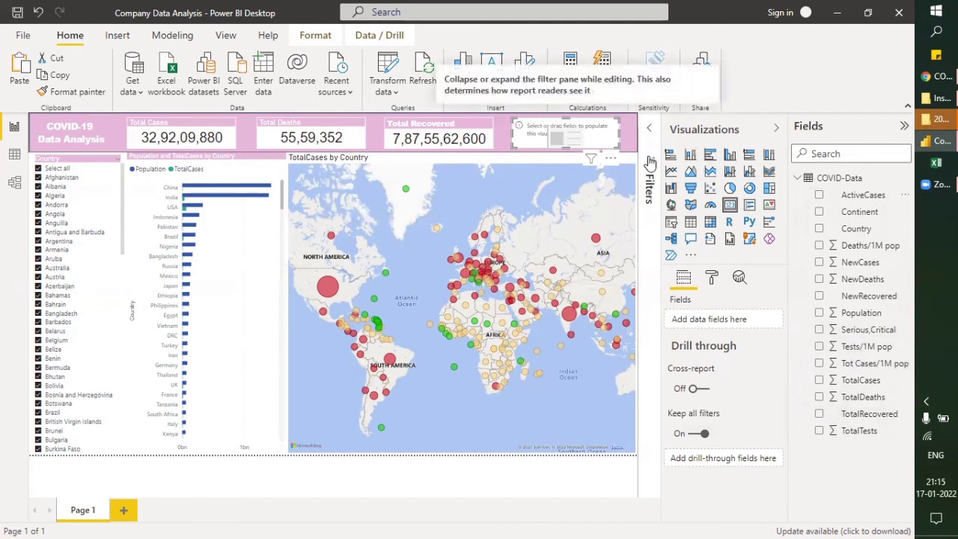
pyautogui.click(818, 262)
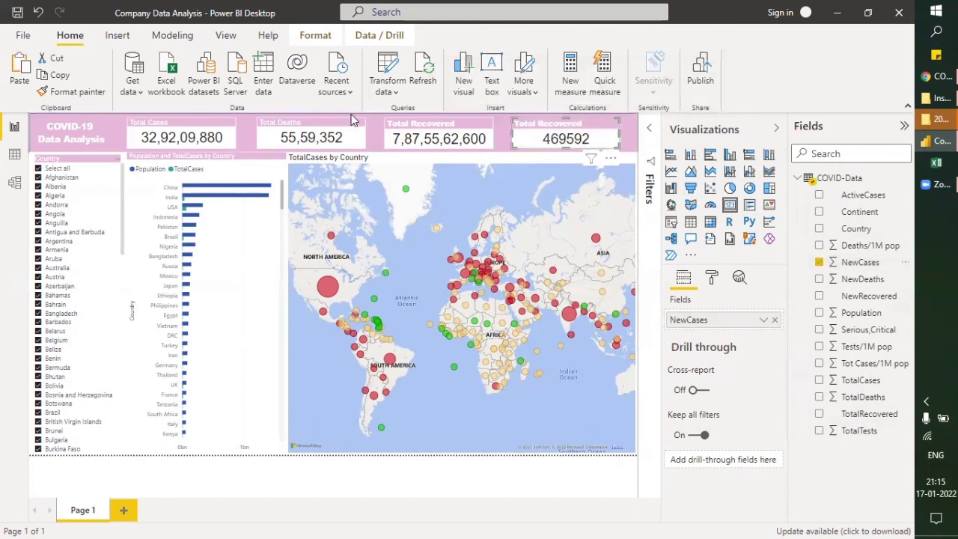
pyautogui.click(868, 267)
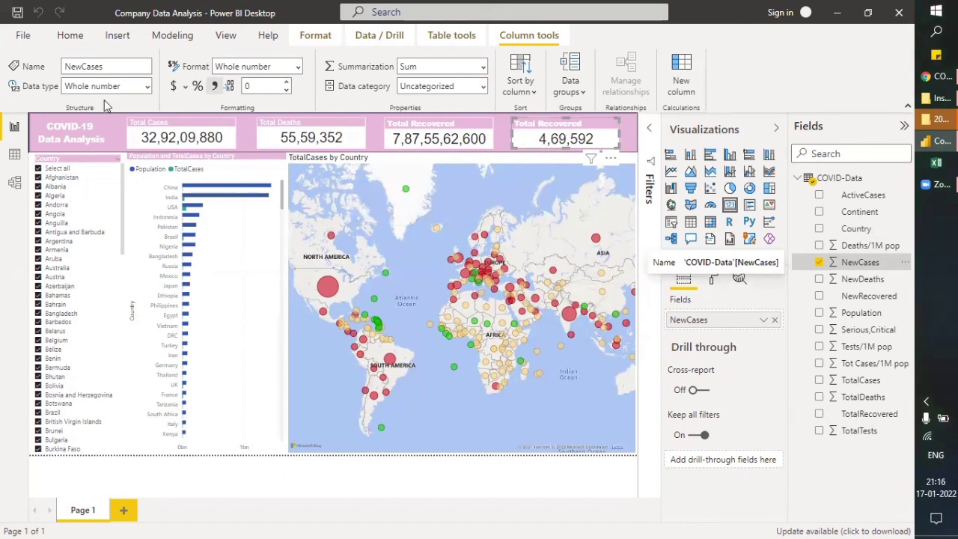
# Step: Copy the fourth card's formatting across the third, Total Deaths and Total Cases cards with Format painter
pyautogui.click(66, 36)
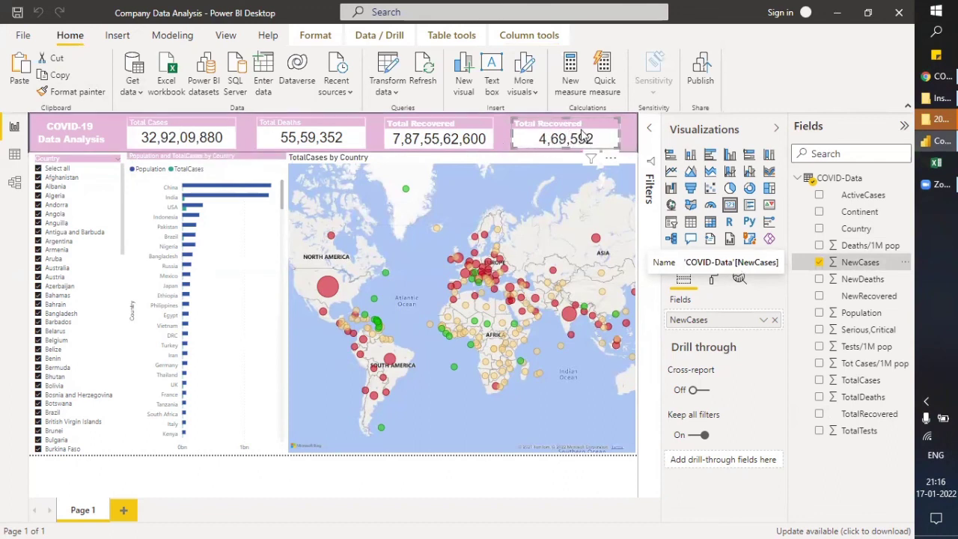
pyautogui.click(66, 93)
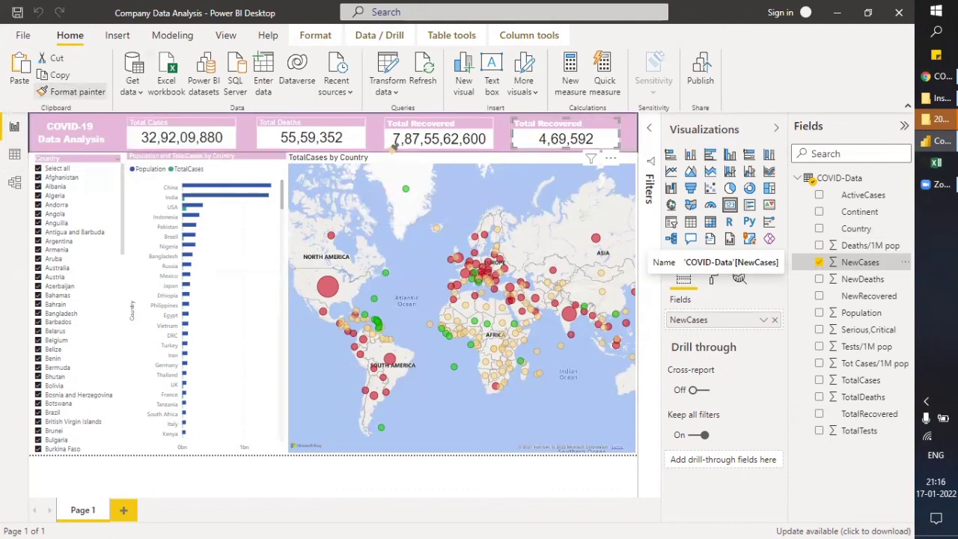
pyautogui.click(410, 130)
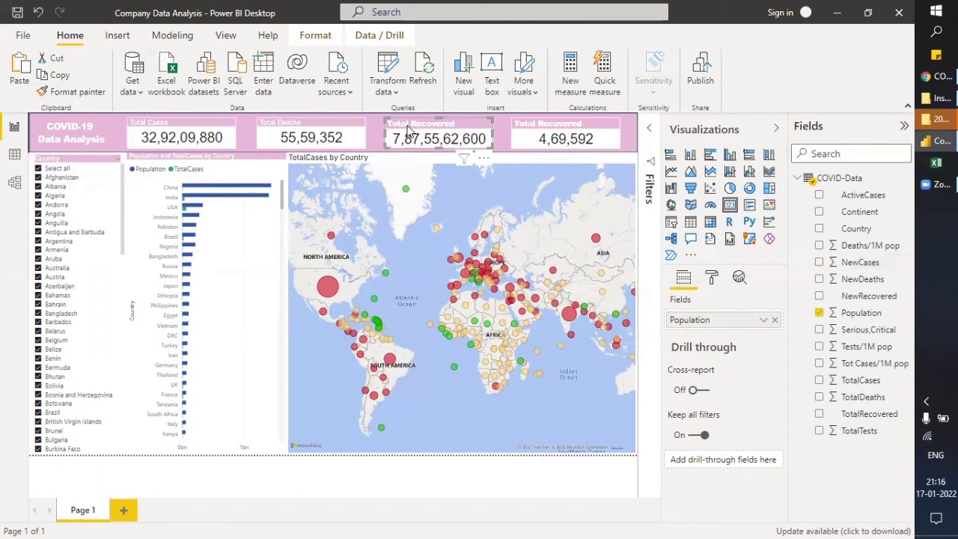
pyautogui.click(82, 91)
pyautogui.click(297, 132)
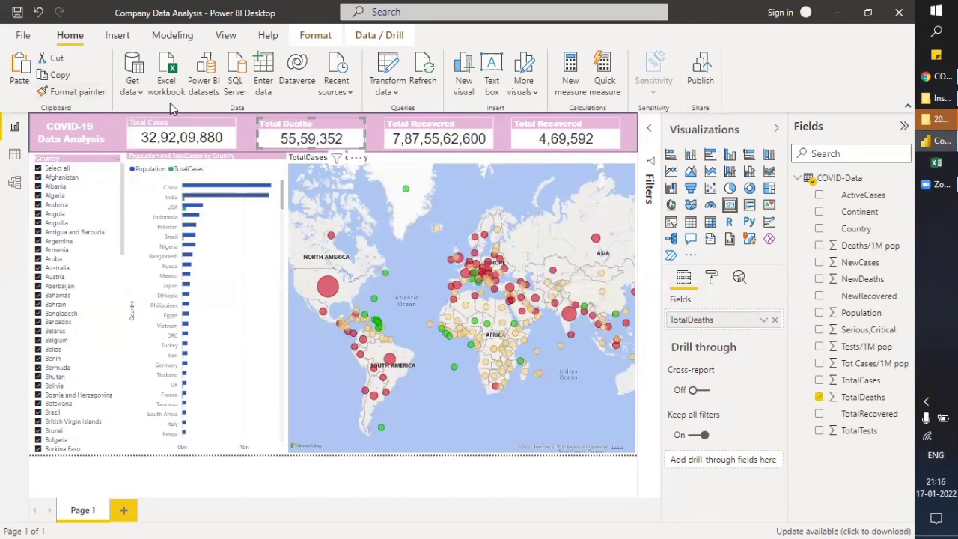
pyautogui.click(82, 91)
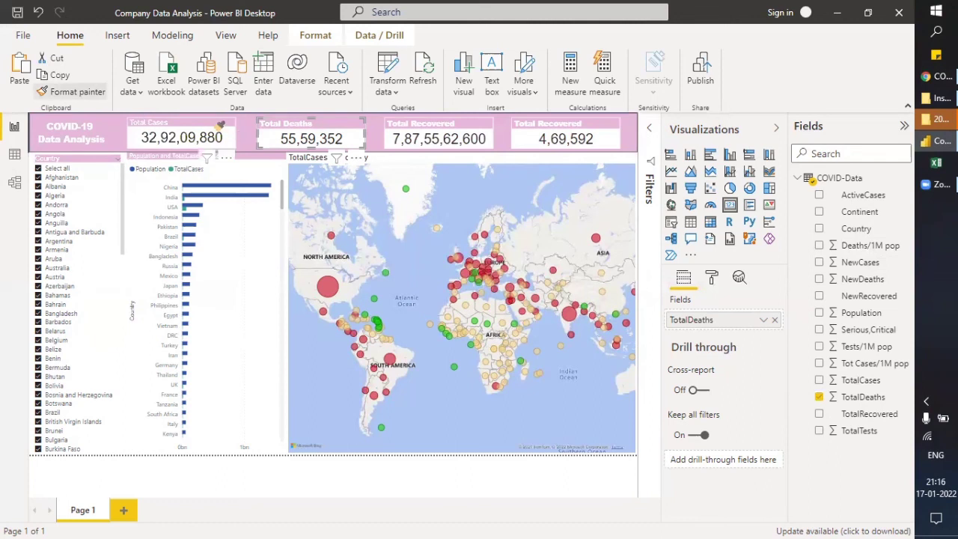
pyautogui.click(215, 125)
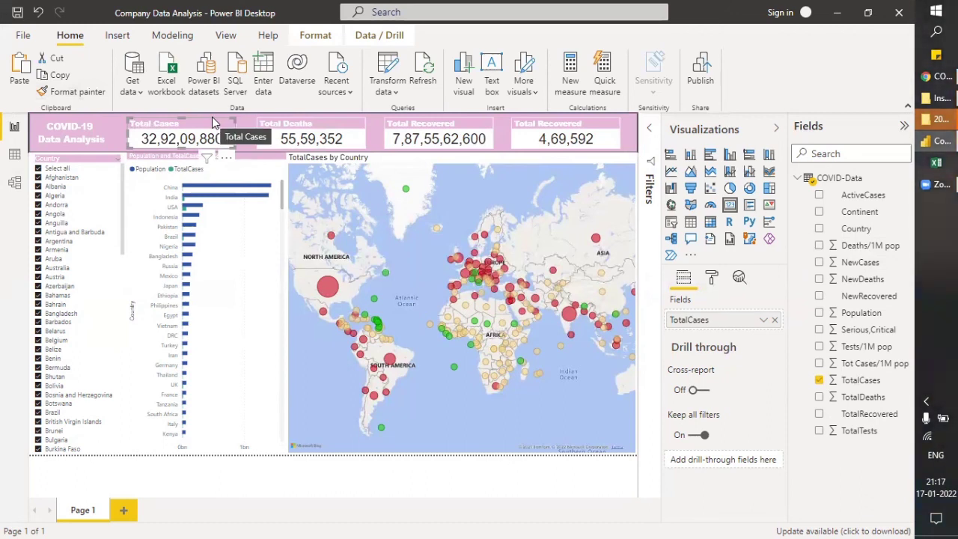
pyautogui.click(401, 476)
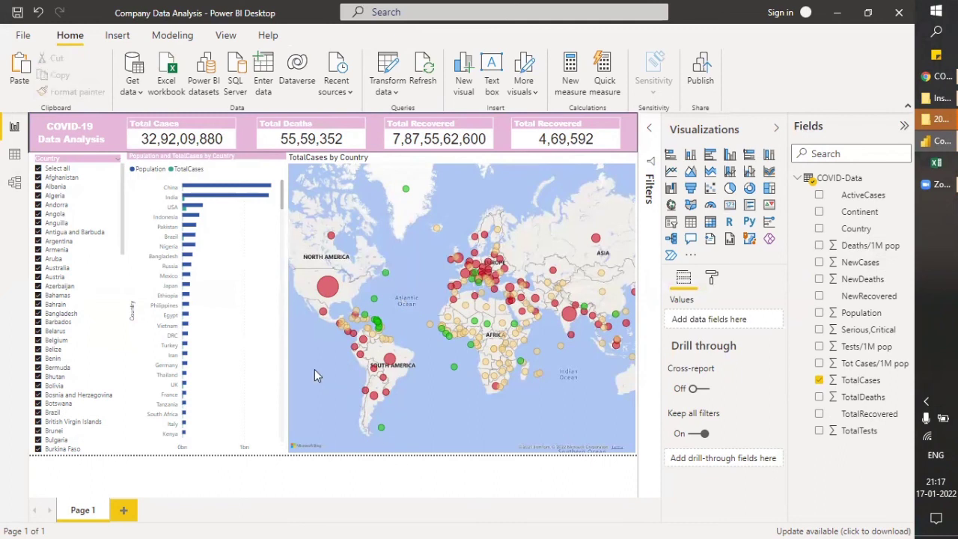
# Step: Narrow the TotalCases map from its bar-chart side and widen the bar chart to fill the freed space
pyautogui.click(290, 307)
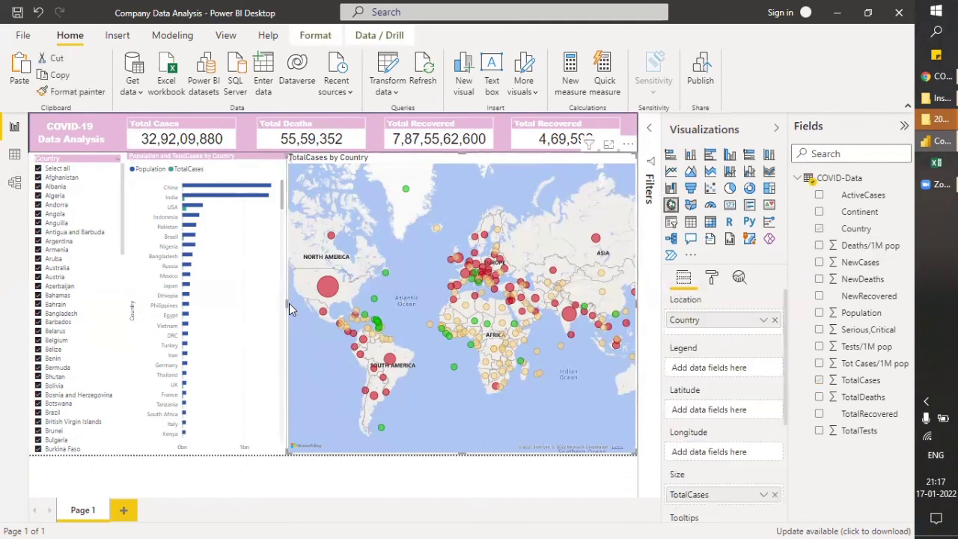
pyautogui.moveTo(287, 303); pyautogui.dragTo(329, 305)
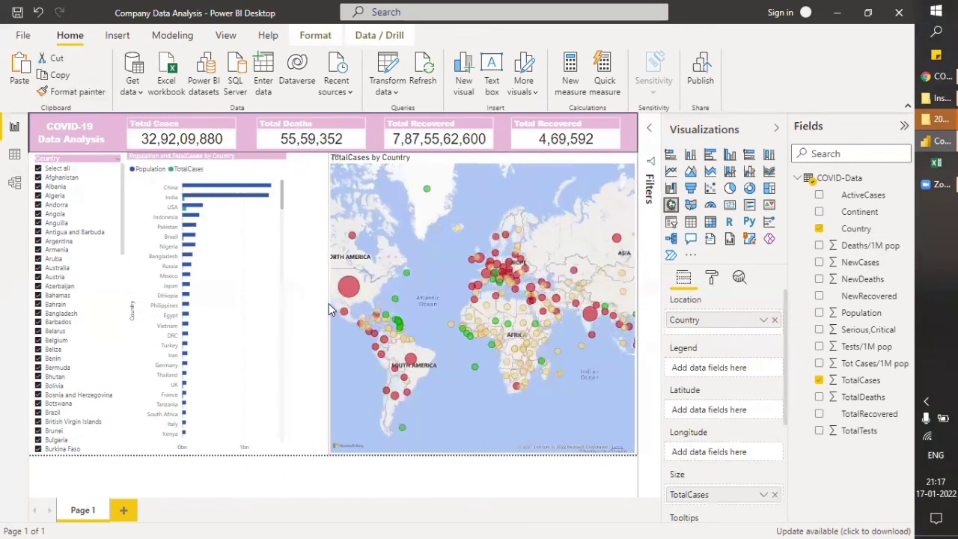
pyautogui.scroll(-3, 284, 288)
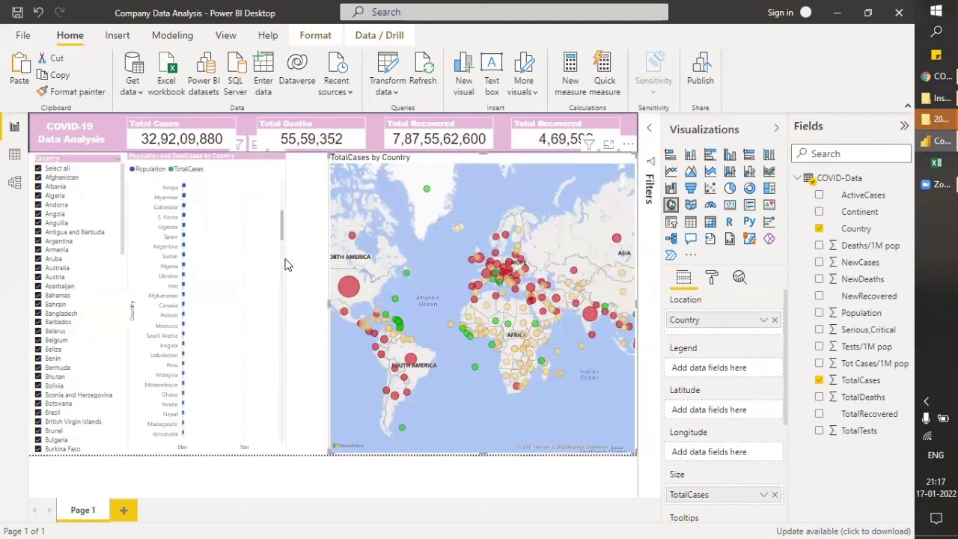
pyautogui.scroll(-3, 283, 259)
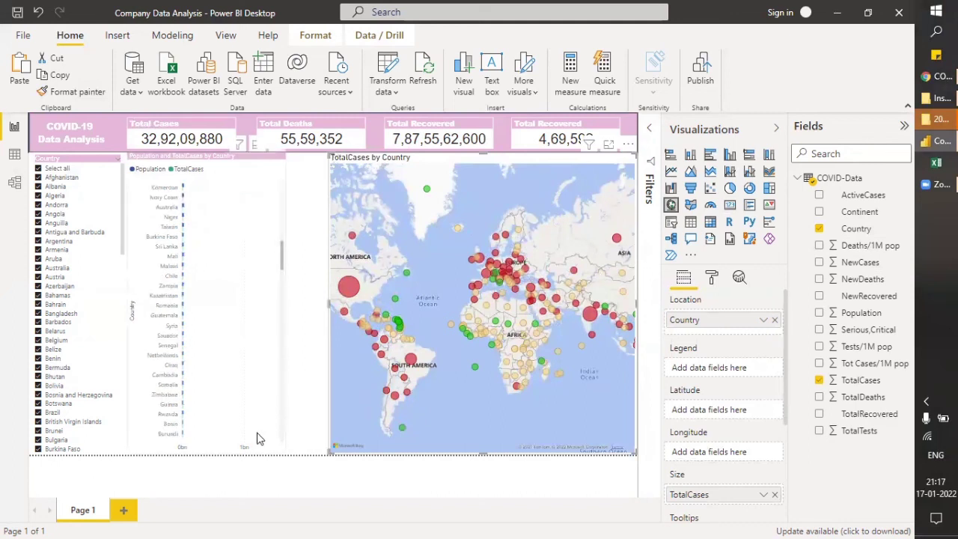
pyautogui.click(287, 290)
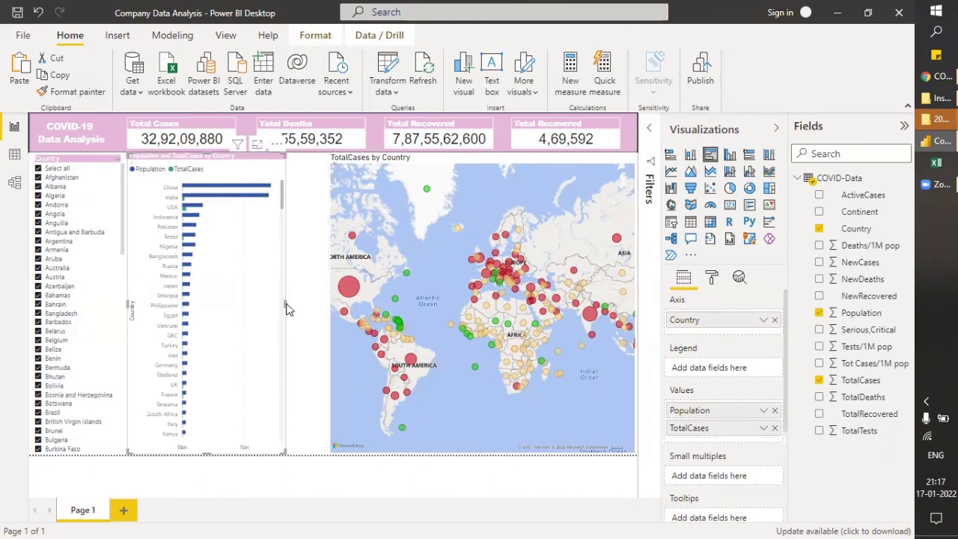
pyautogui.moveTo(290, 306); pyautogui.dragTo(328, 306)
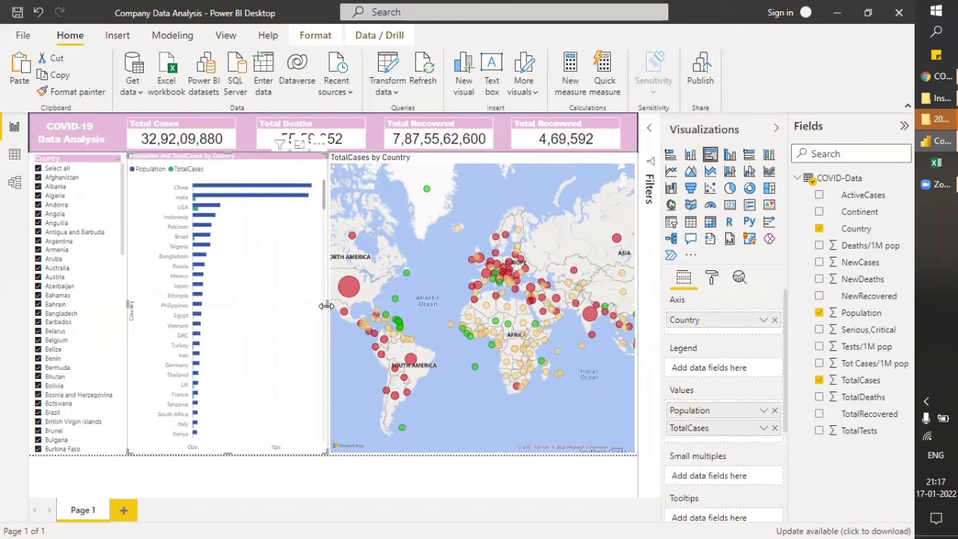
# Step: Filter the report to Albania with the Country slicer, examine its bars and map location, and clear the selection
pyautogui.click(41, 169)
pyautogui.click(40, 187)
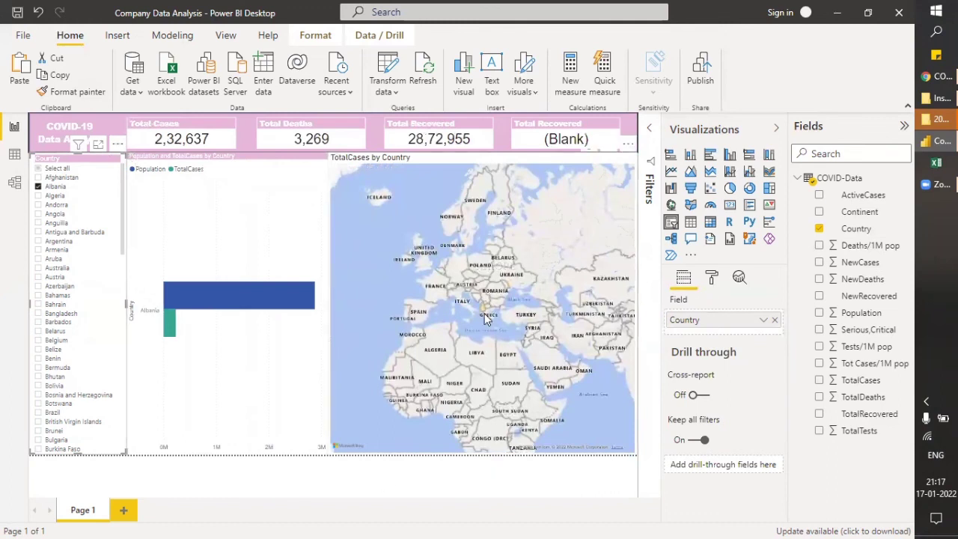
pyautogui.scroll(3, 486, 318)
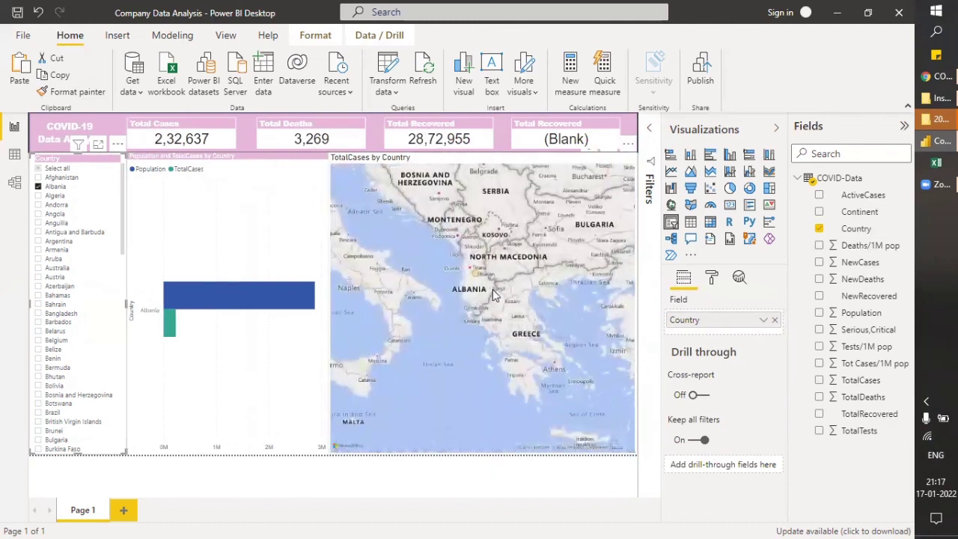
pyautogui.scroll(5, 488, 291)
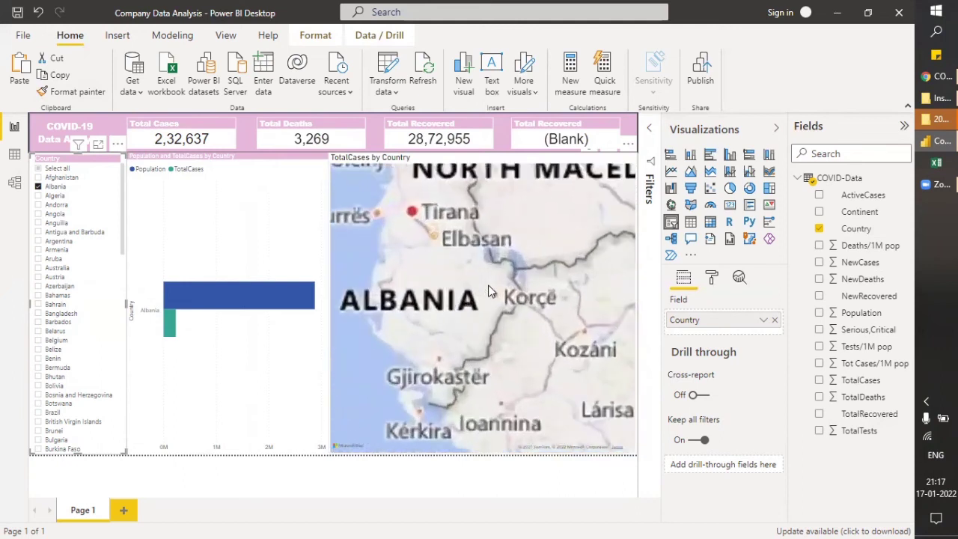
pyautogui.scroll(-3, 481, 285)
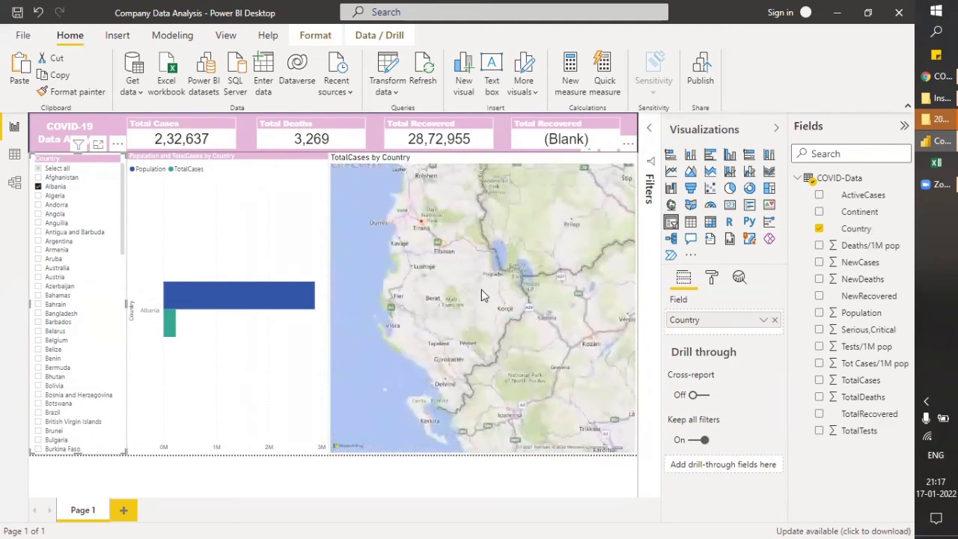
pyautogui.scroll(-3, 482, 290)
pyautogui.click(465, 293)
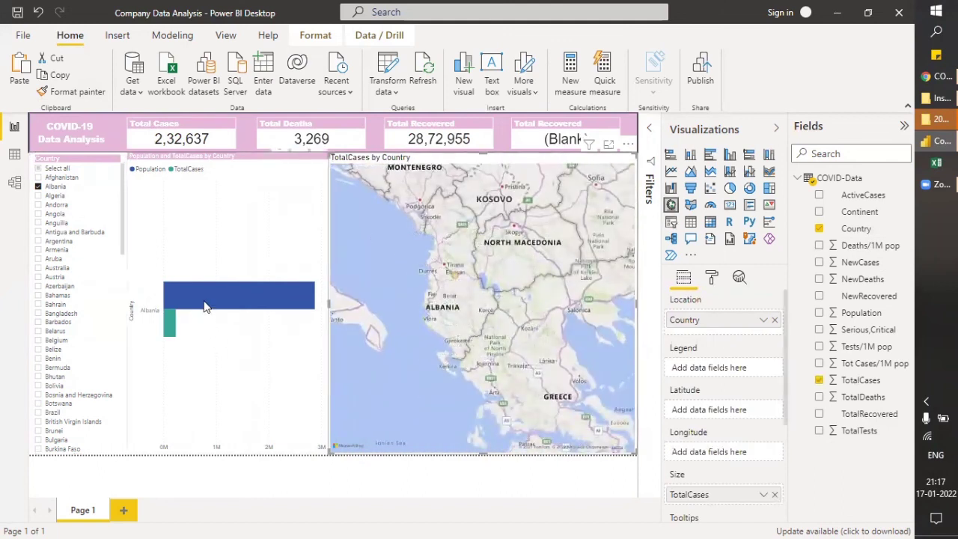
pyautogui.moveTo(211, 302)
pyautogui.click(41, 188)
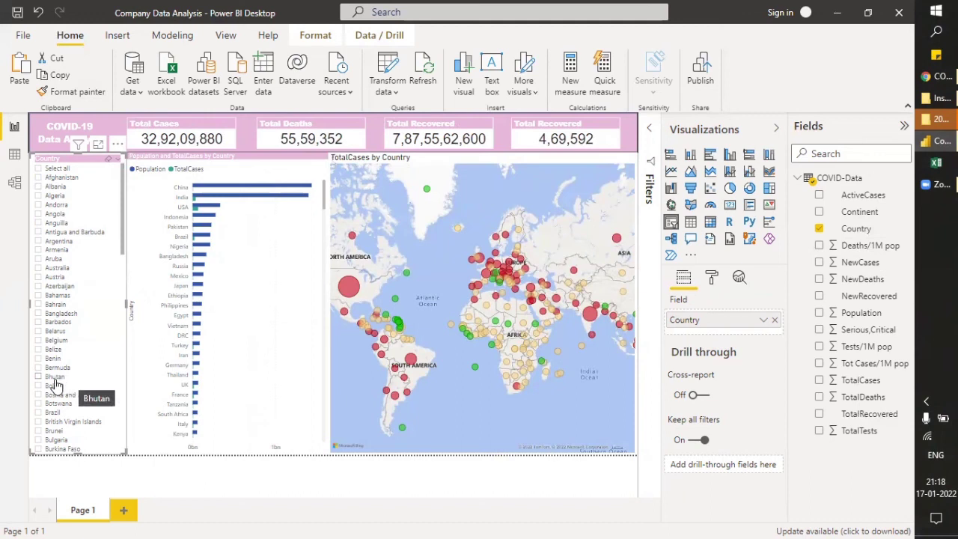
# Step: Filter the report to Bhutan with the Country slicer, inspect its bubble on the map, and clear the selection
pyautogui.click(39, 377)
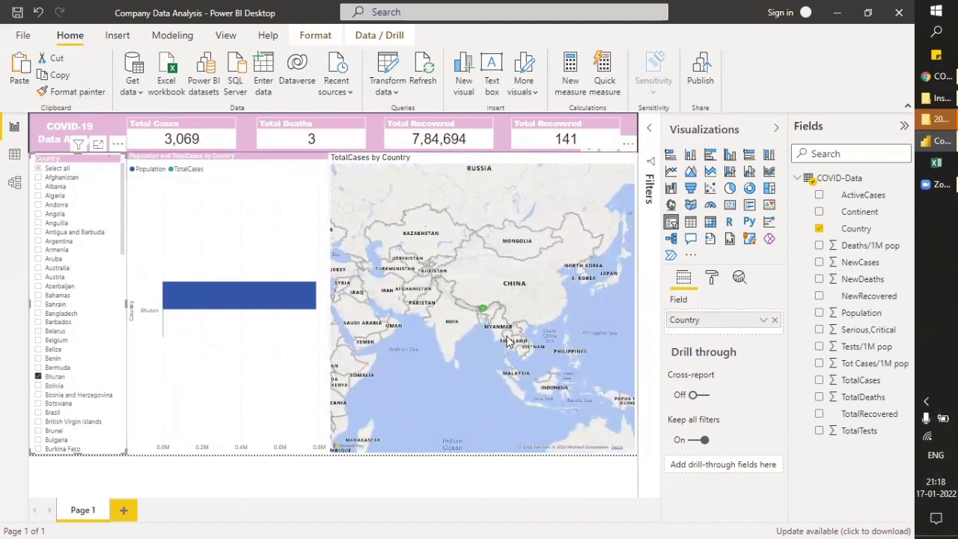
pyautogui.scroll(2, 507, 341)
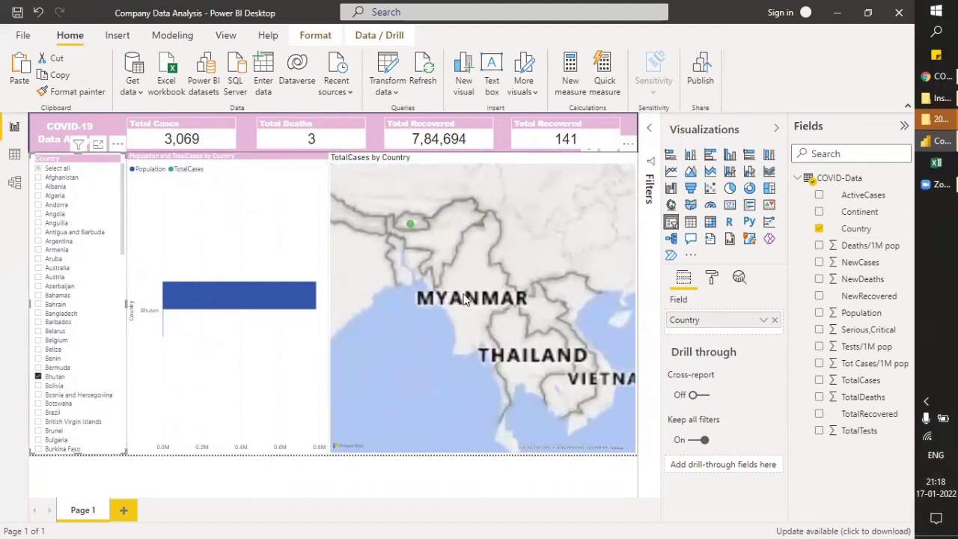
pyautogui.moveTo(442, 272); pyautogui.dragTo(489, 331)
pyautogui.doubleClick(490, 331)
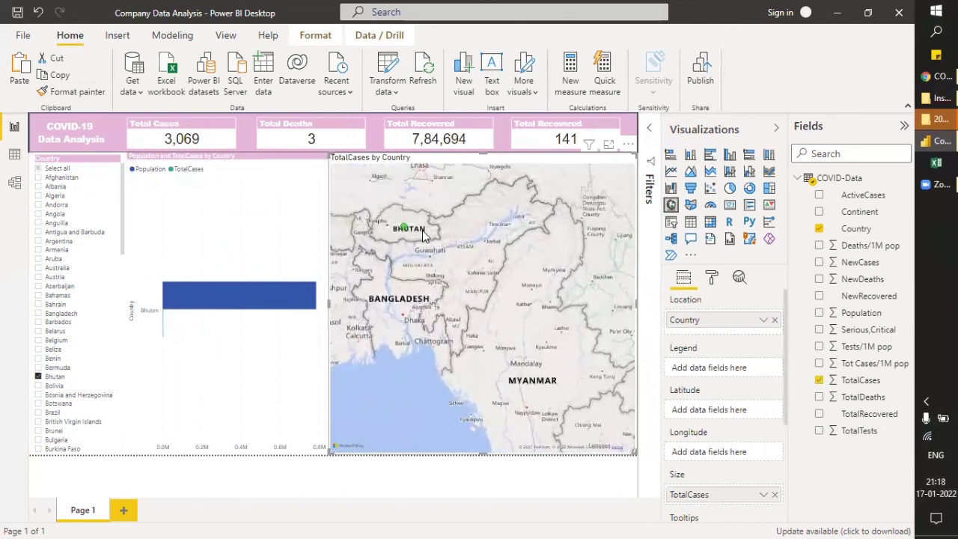
pyautogui.scroll(-3, 423, 235)
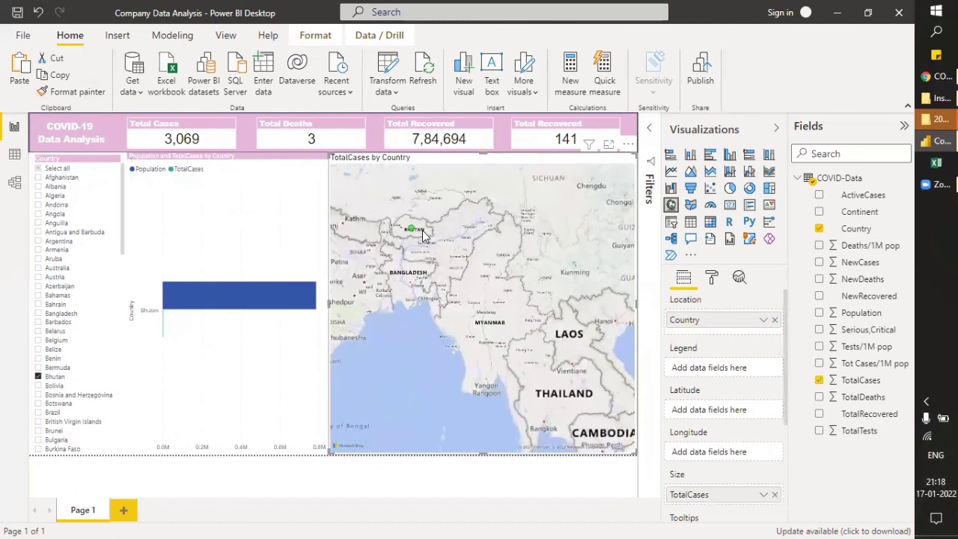
pyautogui.click(39, 378)
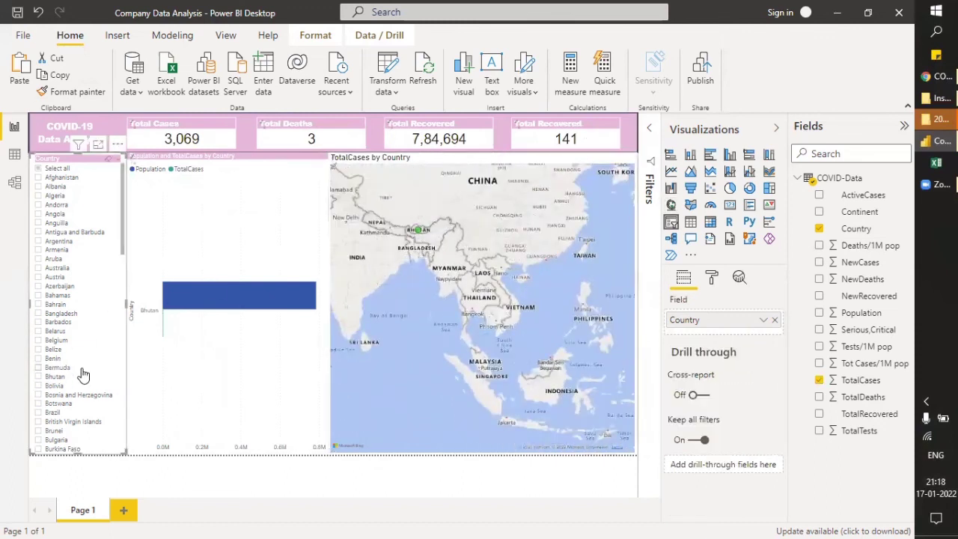